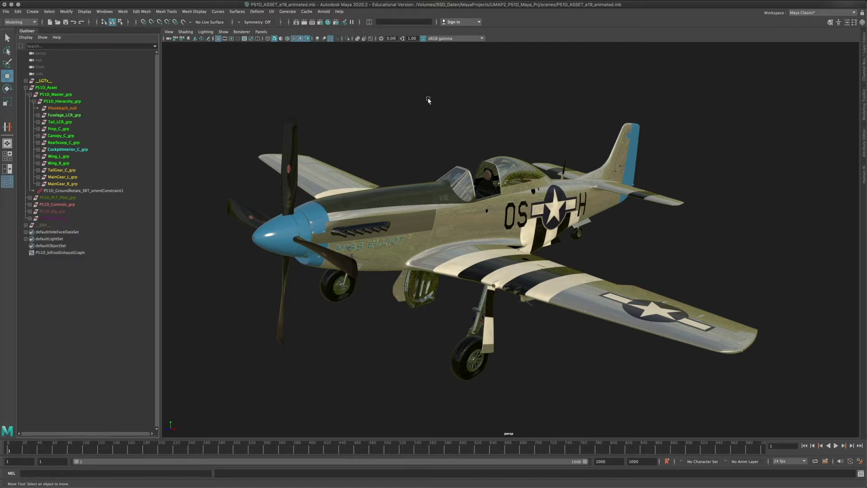
Expand and collapse P51D_Controls_grp in the Outliner, then orbit so the plane faces the viewer
click(30, 205)
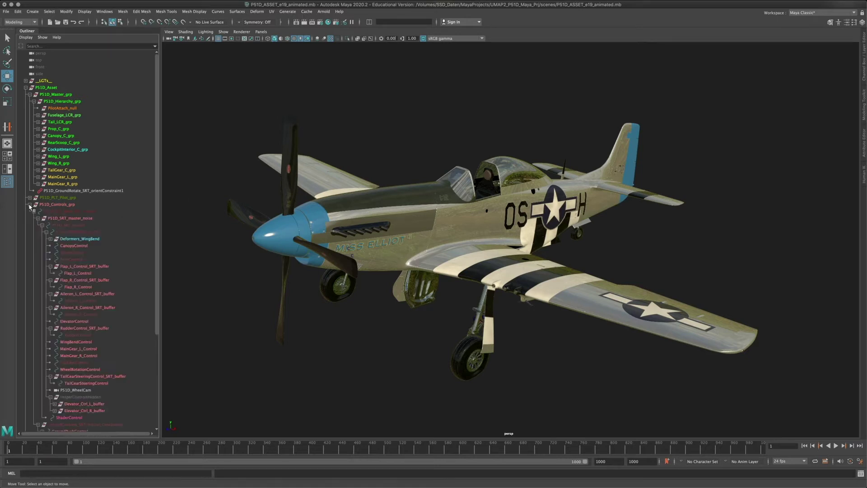
click(29, 204)
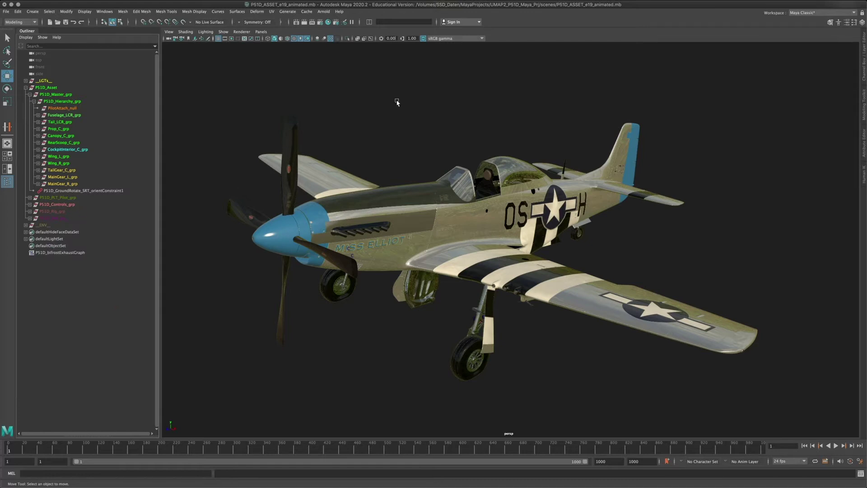
alt+drag(426, 115, 396, 135)
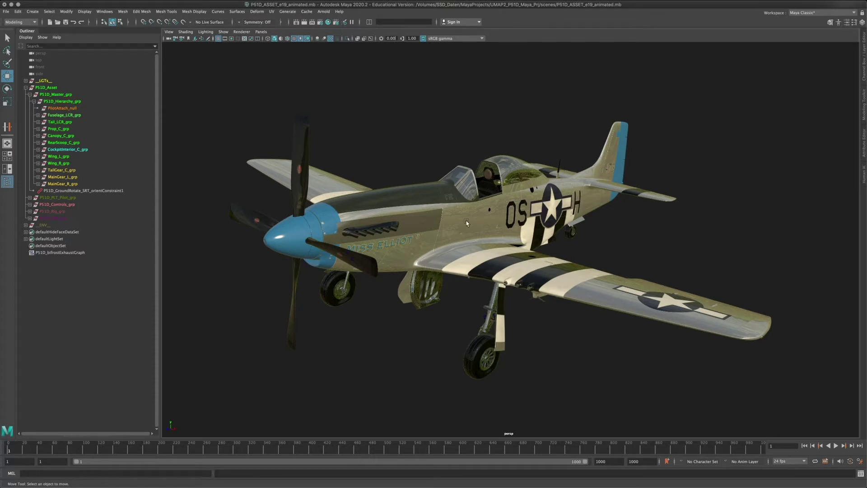
alt+drag(646, 212, 580, 213)
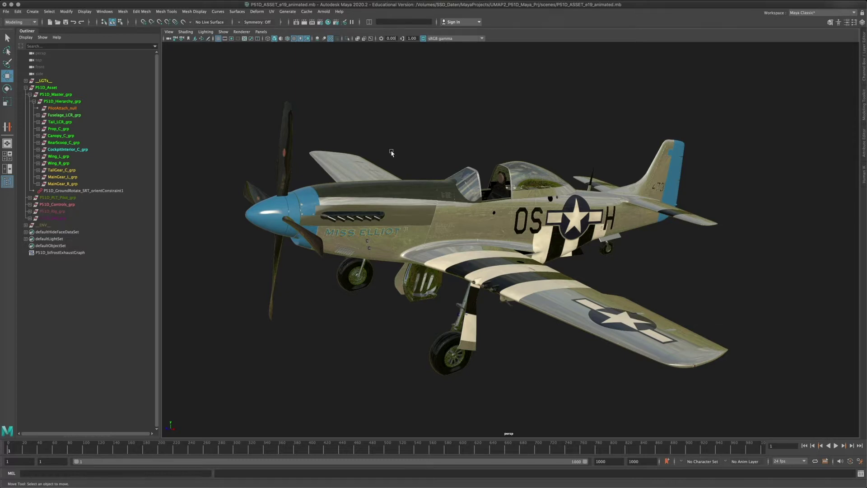
Shift the view left and orbit toward the plane's side, then select P51D_Controls_grp
alt+middle_drag(505, 163, 478, 163)
alt+drag(474, 200, 478, 196)
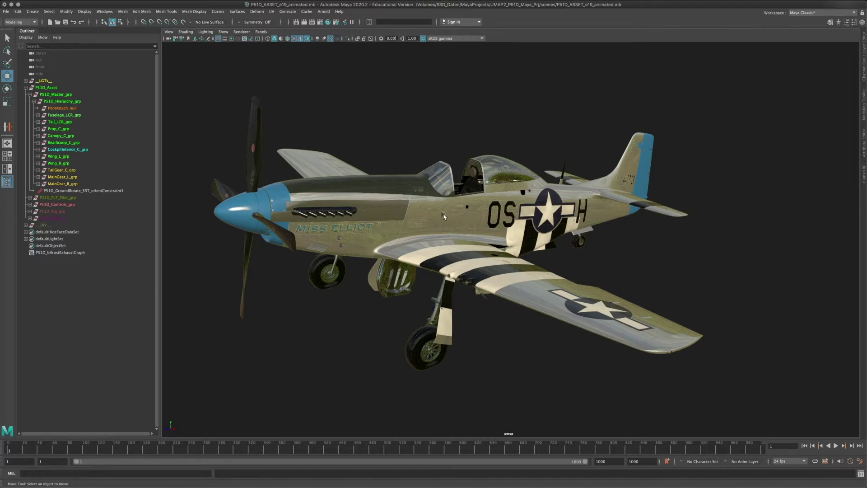
alt+drag(443, 217, 320, 231)
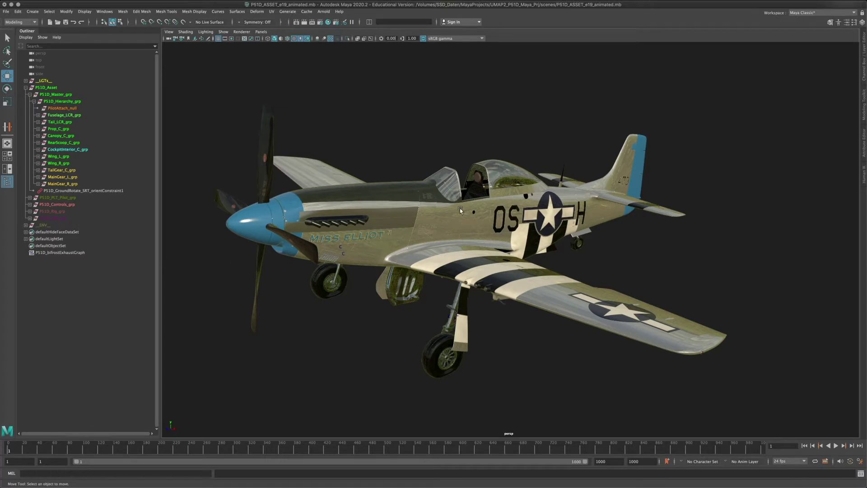
click(52, 211)
click(46, 205)
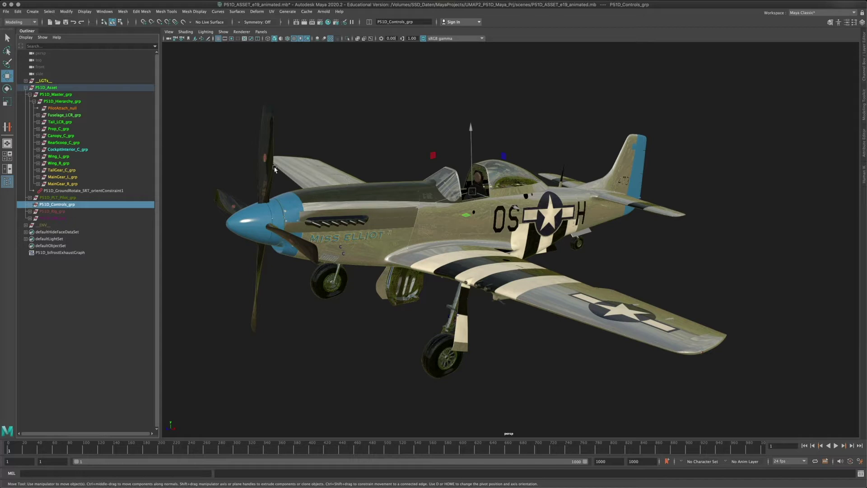
Orbit around the P-51 to view it from slightly higher, then open the Windows menu
alt+drag(607, 226, 587, 228)
alt+middle_drag(587, 228, 584, 229)
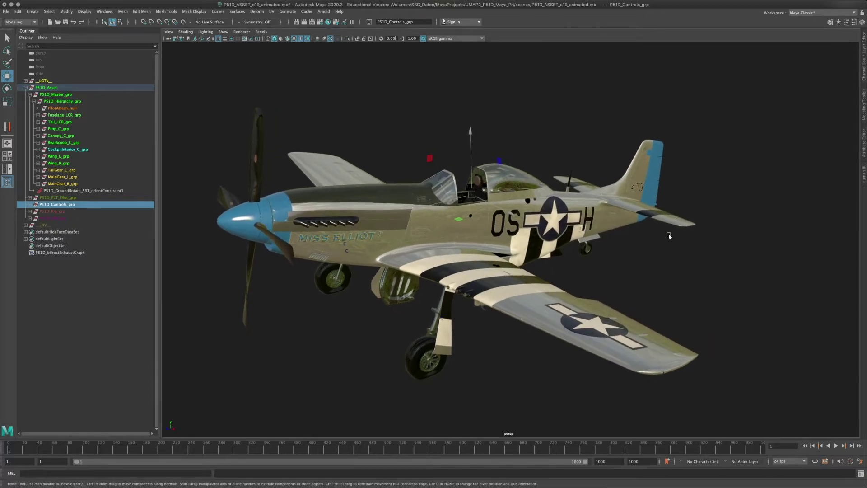
alt+drag(402, 189, 402, 197)
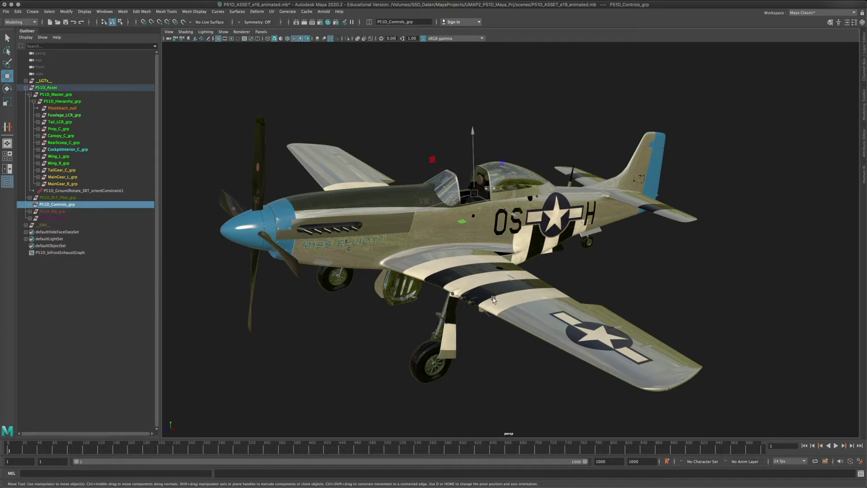
alt+drag(654, 352, 548, 306)
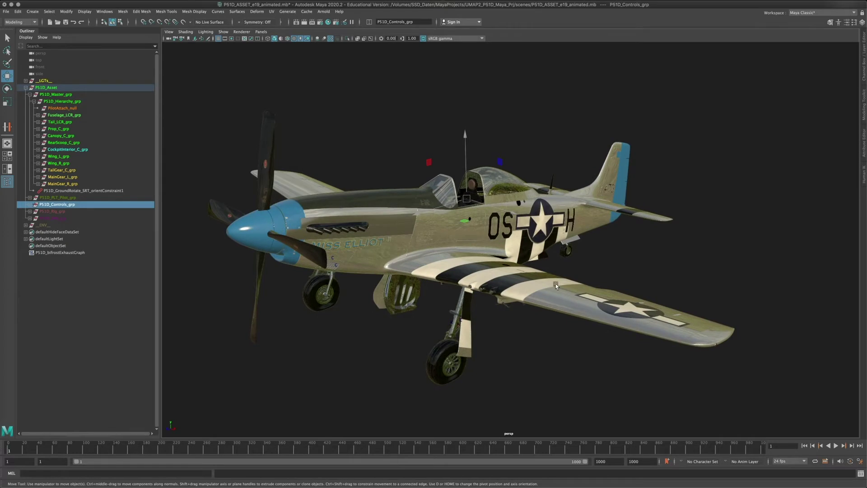
click(102, 12)
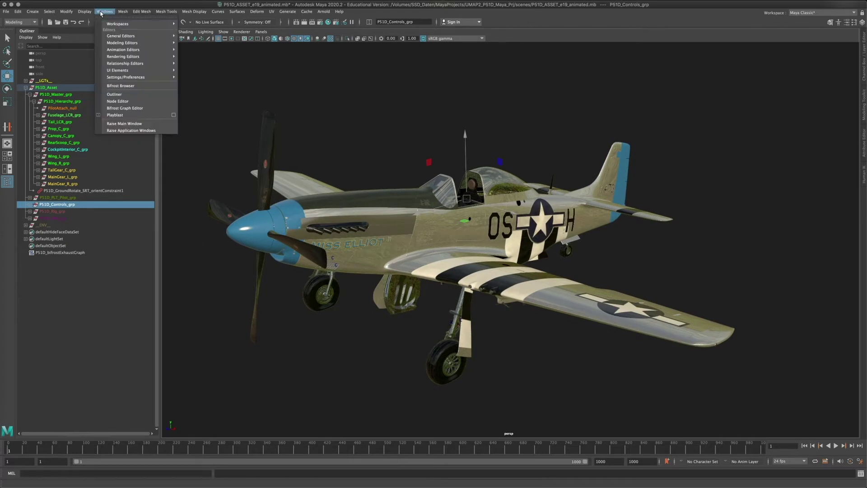
In the Node Editor, step through the bookmark graphs through Elevator, Rudder, TailSteering and WheelRotation
click(139, 103)
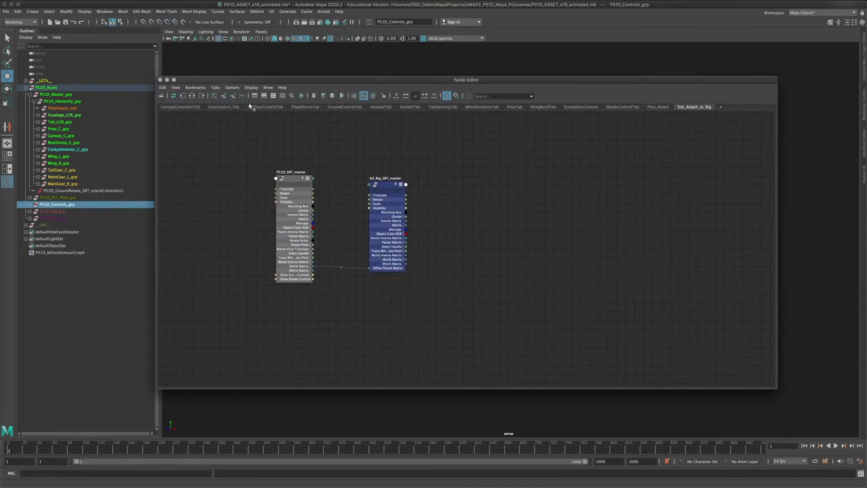
click(223, 107)
click(267, 107)
click(305, 107)
click(344, 107)
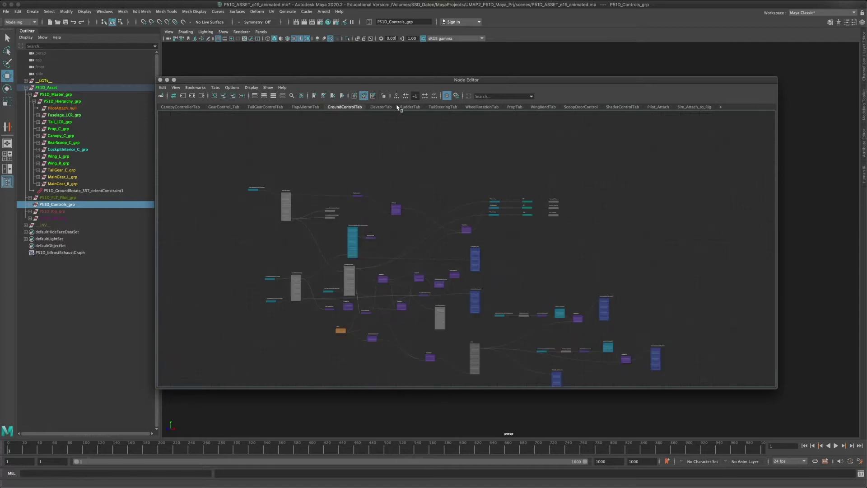
click(381, 107)
click(414, 107)
click(443, 107)
click(484, 107)
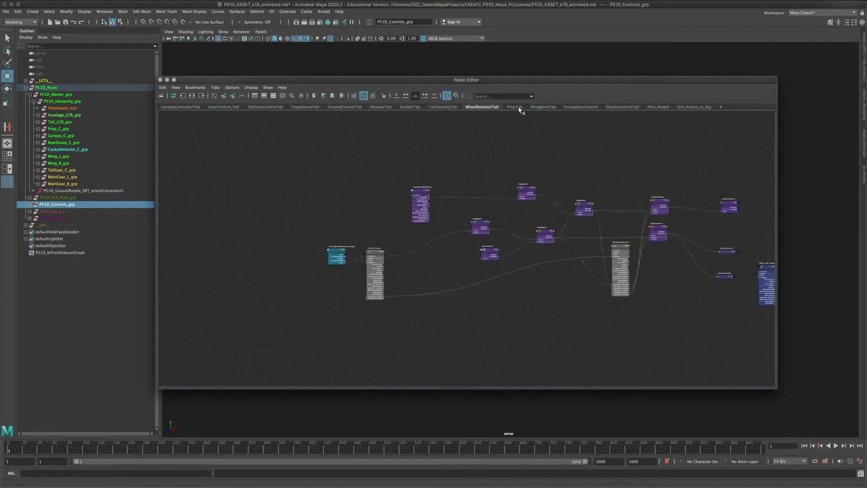
View the Prop, WingBend, ScoopDoorControl, ShaderControl, Pilot_Attach and Sim_Attach_to_Rig graphs
click(518, 107)
click(550, 107)
click(586, 107)
click(629, 107)
click(659, 107)
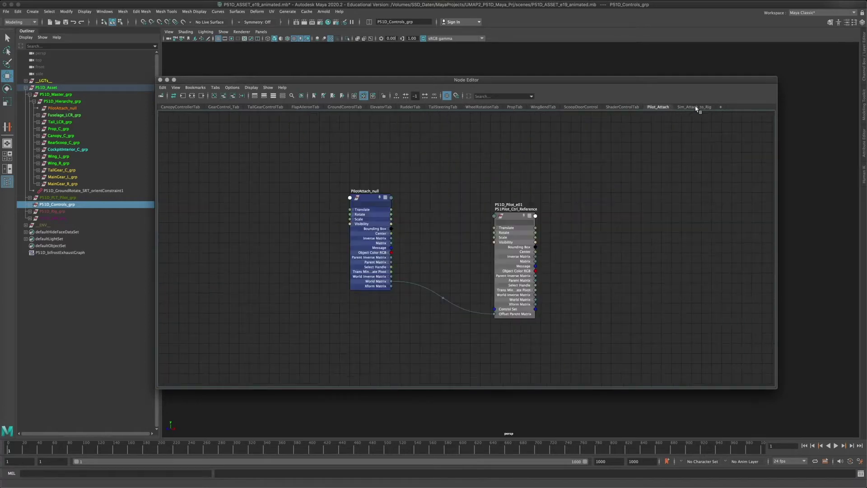
click(681, 108)
Revisit the canopy, gear, tail gear, flap/aileron and ground control graphs, then close the Node Editor
click(409, 108)
click(373, 107)
click(343, 107)
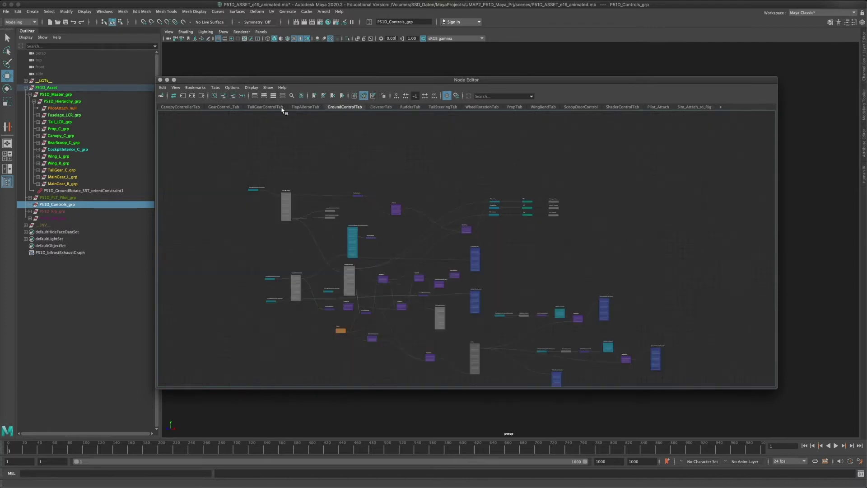
click(266, 107)
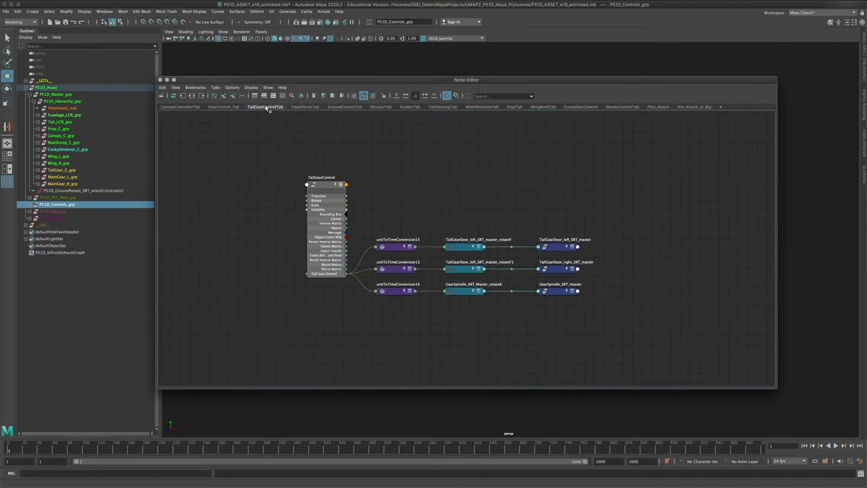
click(233, 106)
click(180, 107)
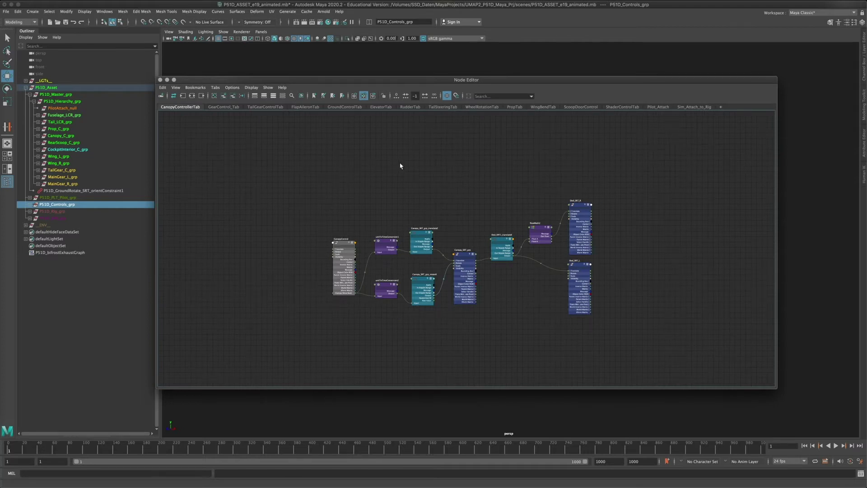
click(230, 108)
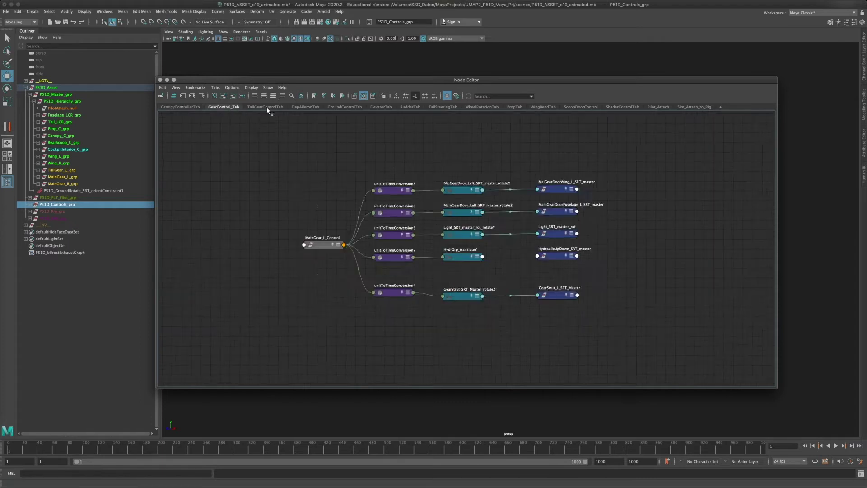
click(268, 108)
click(310, 108)
click(348, 107)
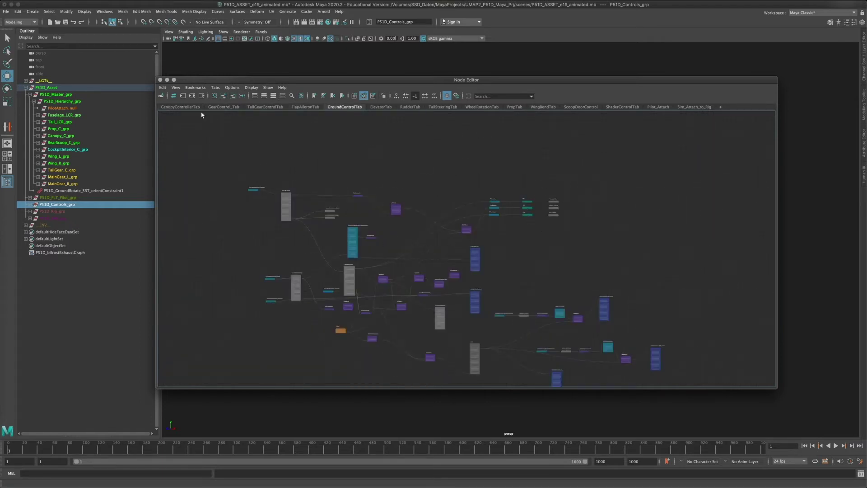
click(160, 80)
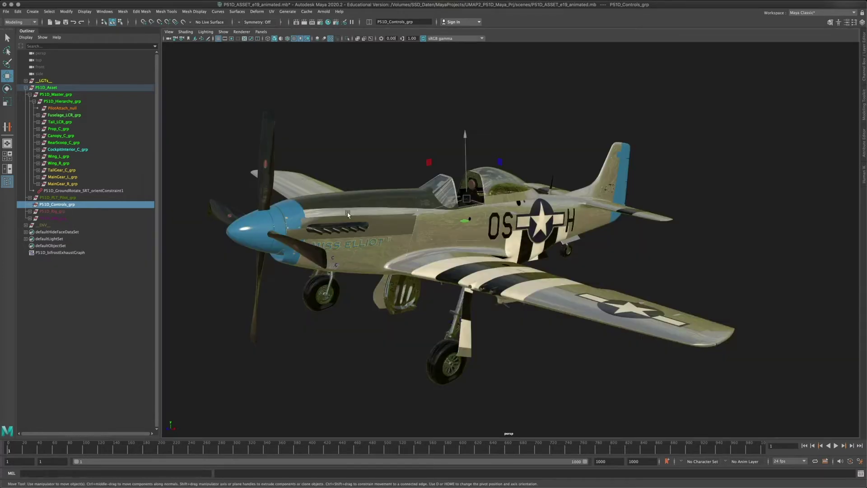
Deselect everything, orbit to a new angle, and bring up Display > Show's Show Controllers options
click(392, 109)
alt+drag(394, 111, 435, 175)
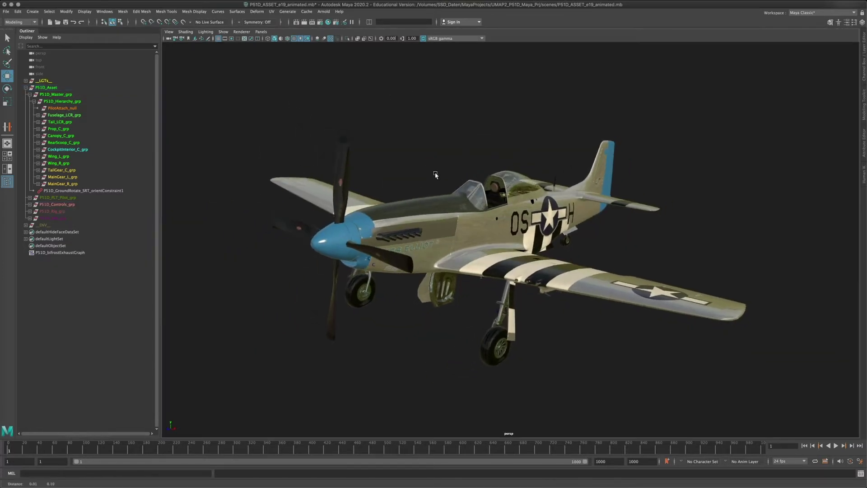
click(81, 13)
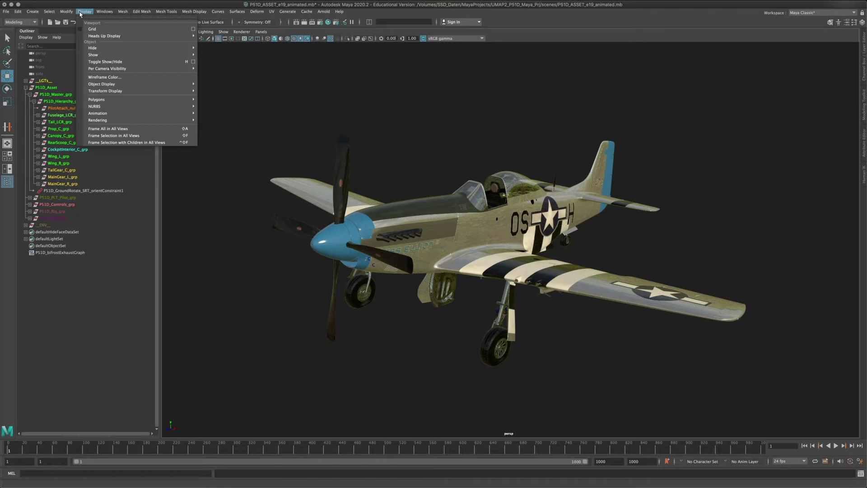
mouse_move(65, 12)
mouse_move(109, 57)
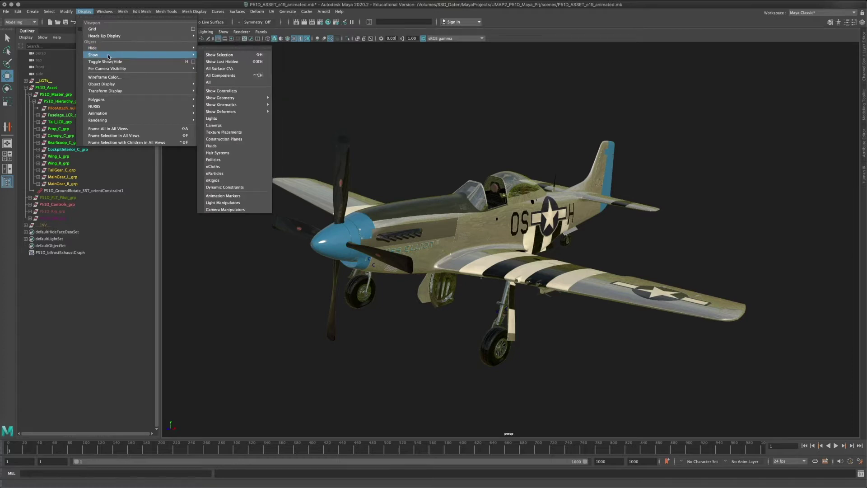
Show all rig controllers, move closer to the plane, and open the Attribute Editor
click(225, 90)
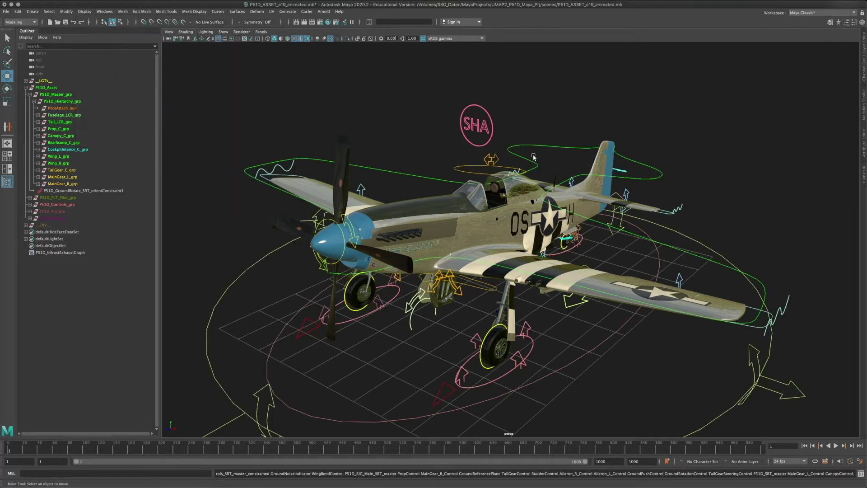
alt+drag(433, 189, 453, 174)
alt+right_drag(453, 174, 458, 178)
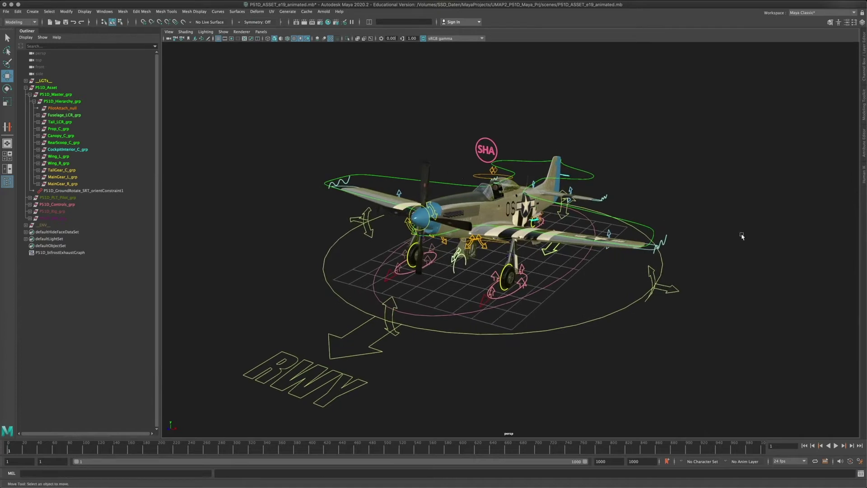
key(ctrl+a)
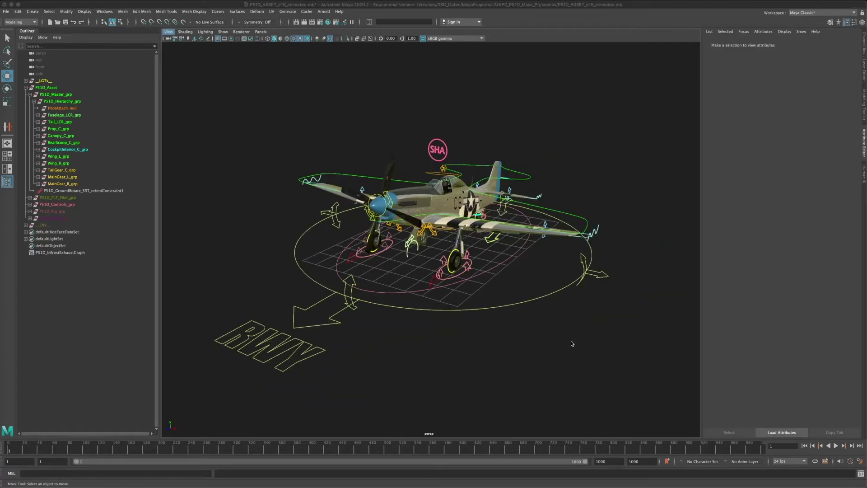
alt+middle_drag(477, 232, 485, 239)
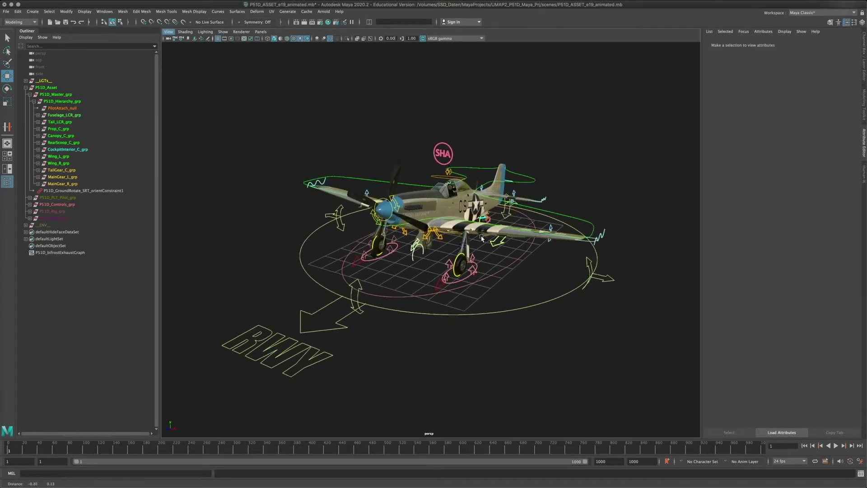
alt+drag(485, 239, 473, 240)
mouse_move(436, 247)
alt+middle_down()
mouse_move(447, 260)
mouse_move(437, 247)
alt+middle_up()
Select the P51D_SRT_master control and orbit to front, three-quarter, side and top-down views
click(306, 271)
alt+drag(329, 278, 350, 288)
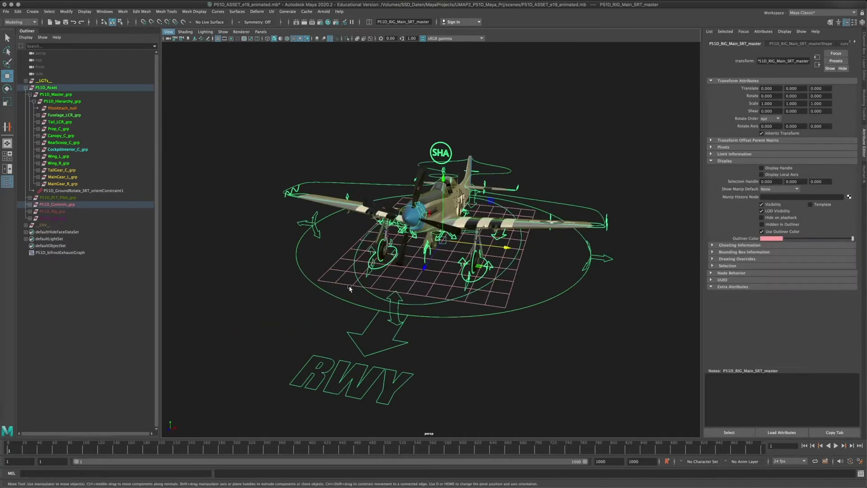
click(418, 176)
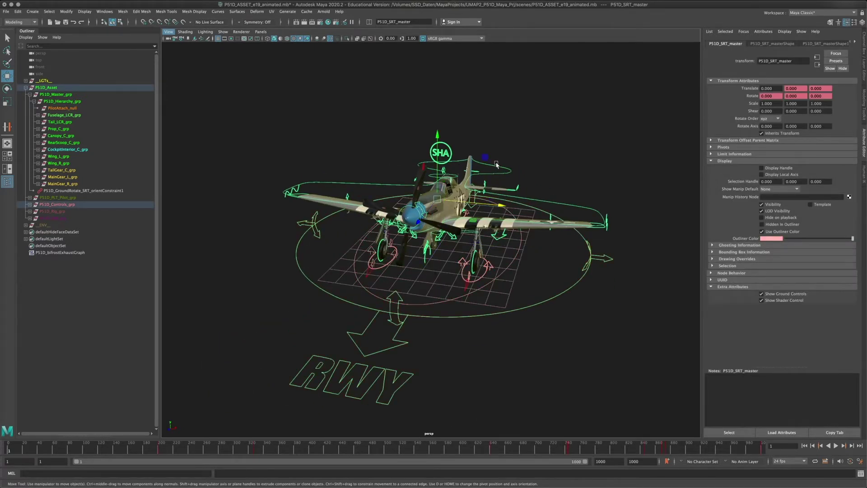
alt+drag(495, 166, 440, 206)
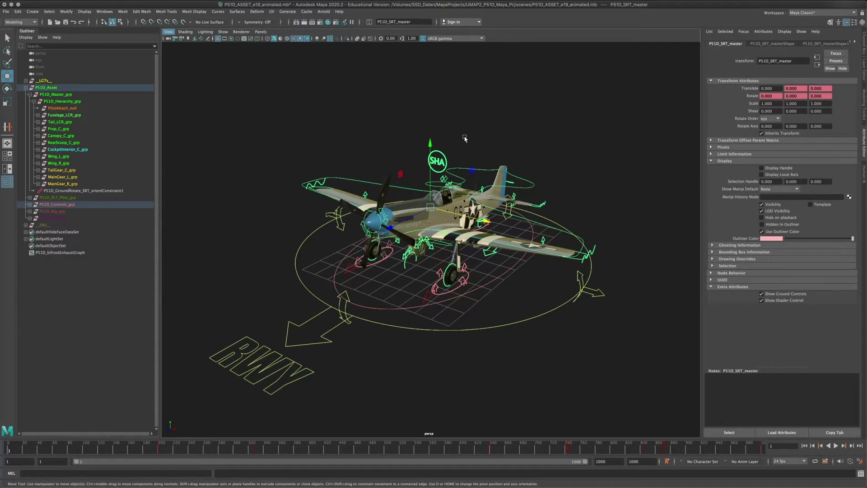
alt+drag(449, 226, 401, 281)
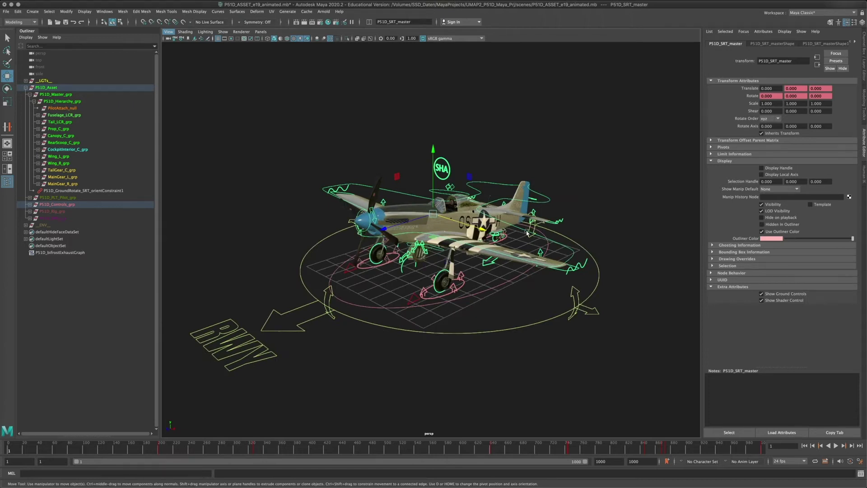
mouse_move(504, 169)
alt+middle_down()
mouse_move(505, 183)
mouse_move(513, 172)
alt+middle_up()
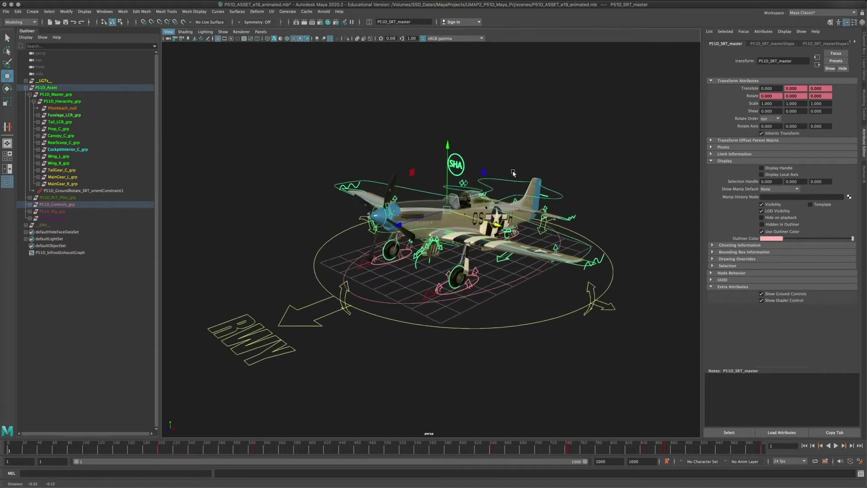
alt+drag(512, 171, 498, 190)
alt+right_drag(452, 197, 469, 202)
Clear the selection and orbit the camera back out around the plane
click(507, 132)
alt+drag(460, 199, 399, 224)
alt+right_drag(395, 226, 366, 230)
alt+middle_drag(367, 230, 365, 262)
alt+drag(366, 262, 403, 261)
alt+right_drag(403, 260, 394, 260)
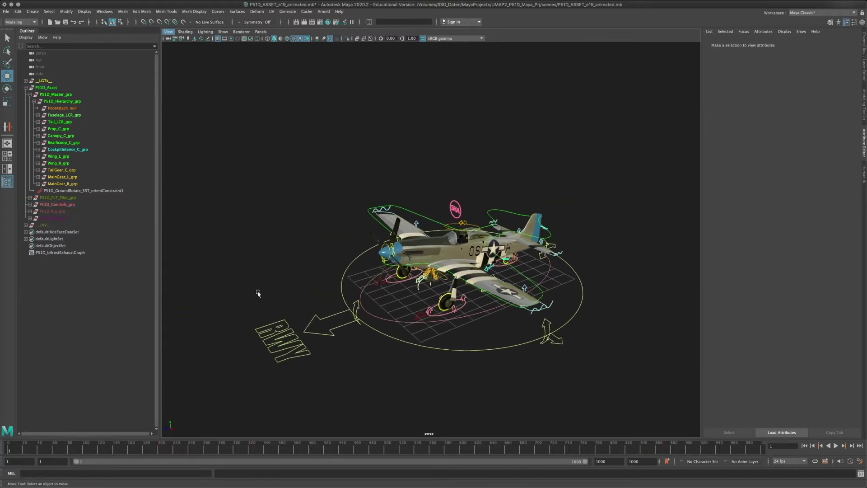
Scrub and play the animation, stop at frame 58, and return to frame 1
alt+middle_drag(412, 293, 417, 264)
alt+right_drag(397, 279, 372, 306)
alt+drag(372, 306, 376, 300)
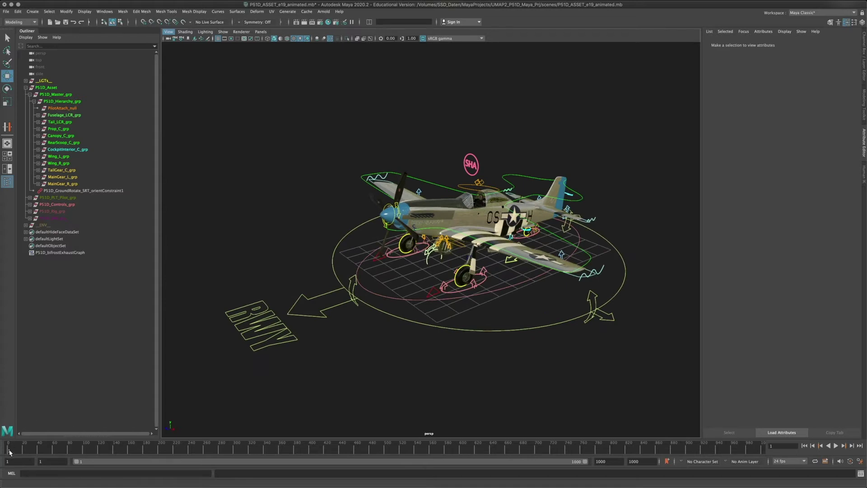
mouse_move(10, 452)
mouse_down()
mouse_move(39, 452)
mouse_move(9, 451)
mouse_up()
click(835, 446)
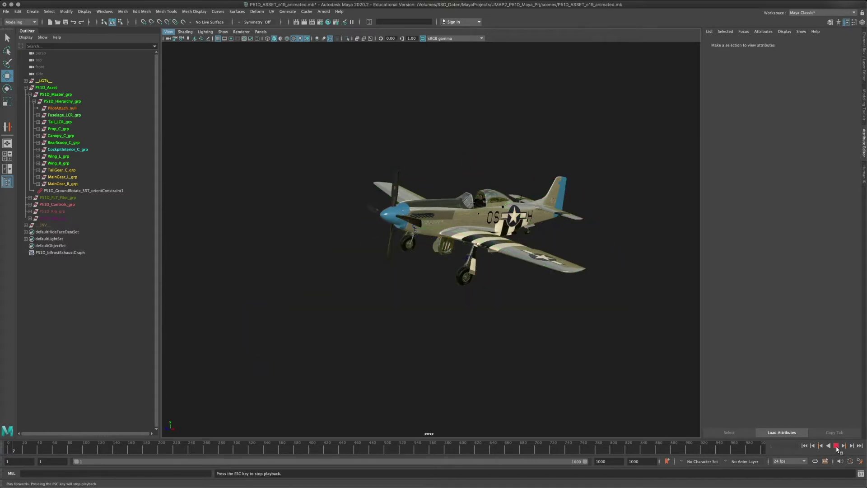
click(836, 446)
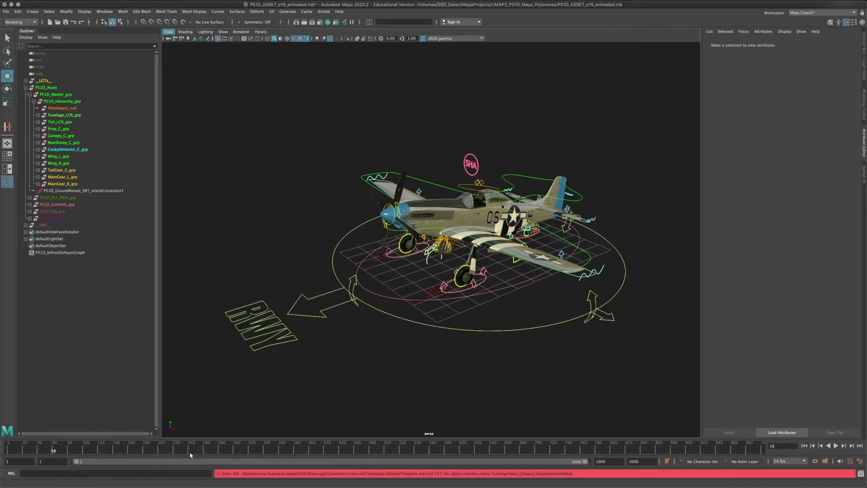
drag(50, 450, 9, 450)
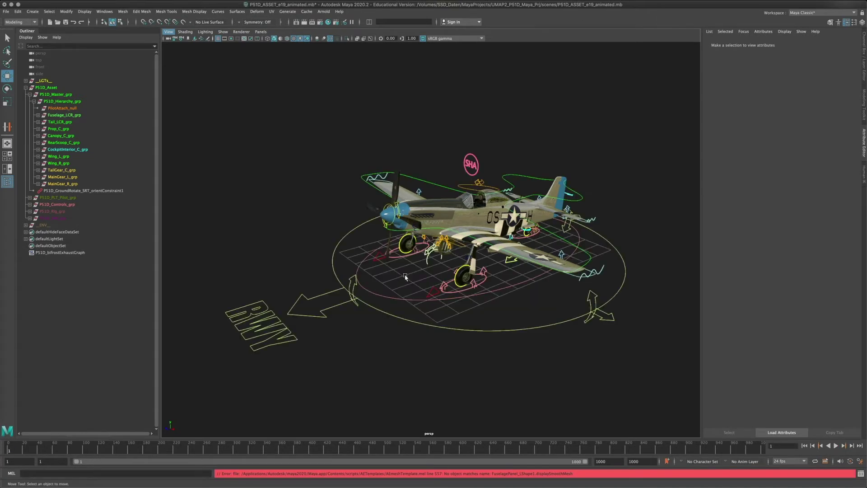
Orbit and slide the perspective view to reframe the plane
alt+middle_drag(438, 264, 436, 268)
alt+drag(436, 269, 397, 279)
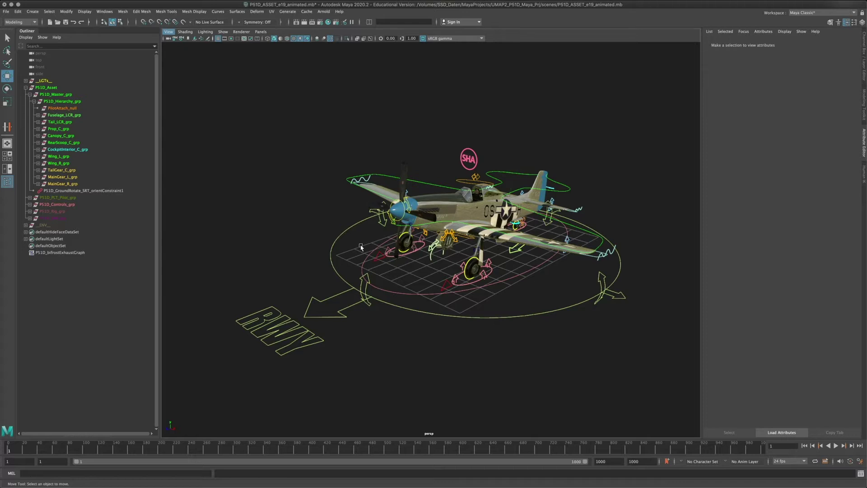
mouse_move(353, 248)
alt+middle_down()
mouse_move(337, 256)
mouse_move(348, 251)
alt+middle_up()
alt+right_drag(348, 251, 341, 259)
click(331, 260)
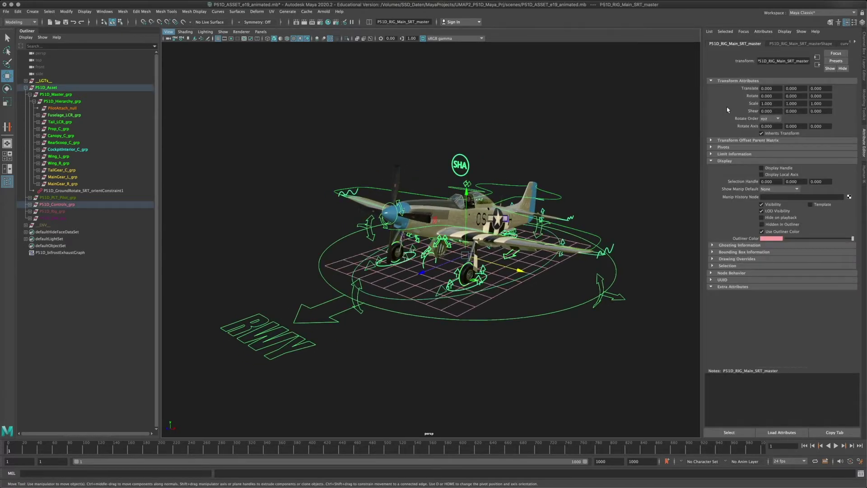
click(785, 44)
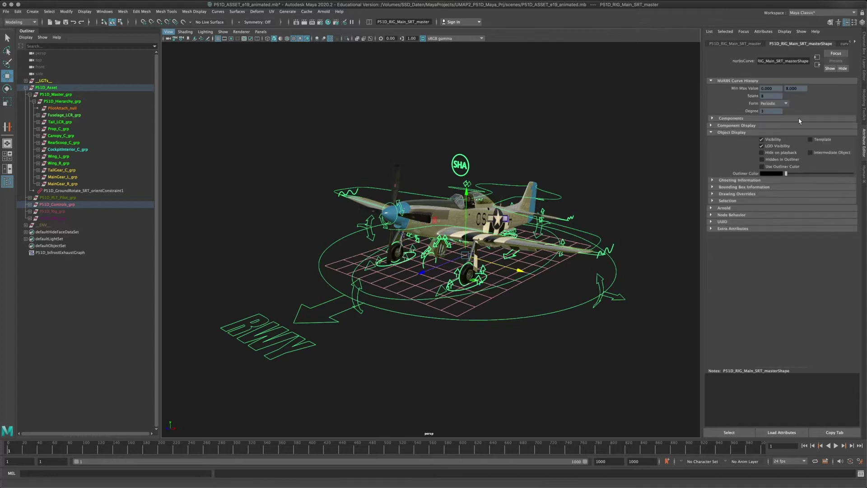
click(735, 43)
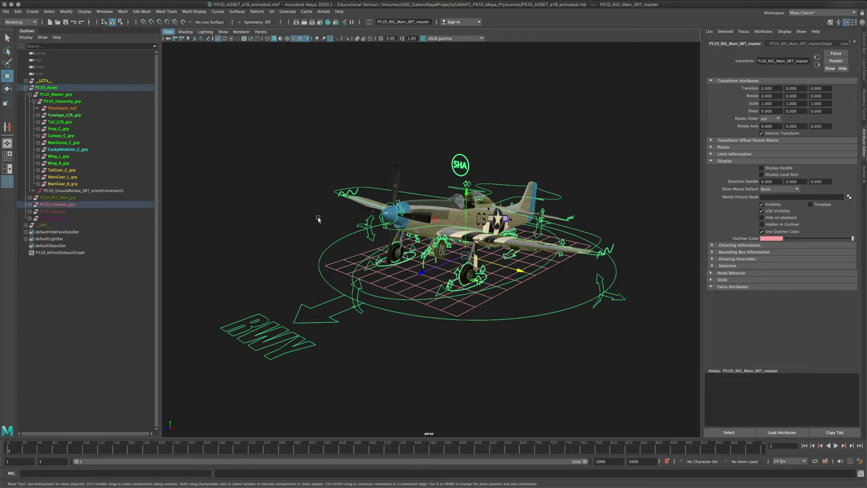
click(50, 205)
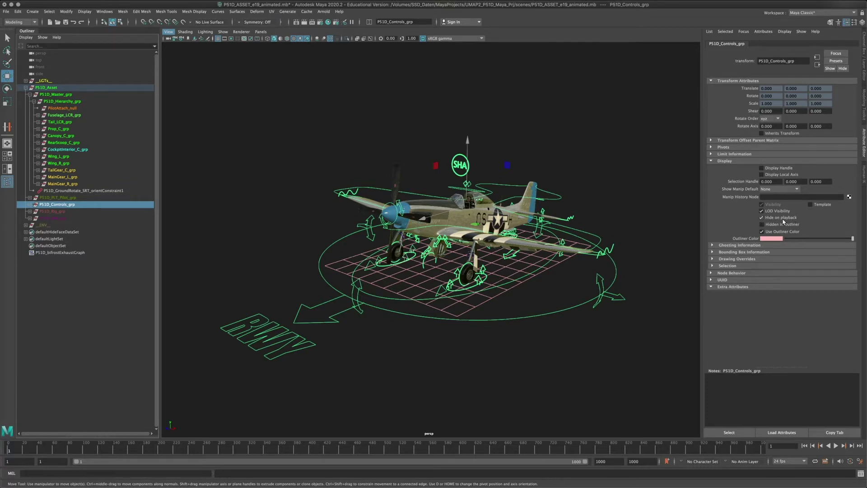
click(580, 154)
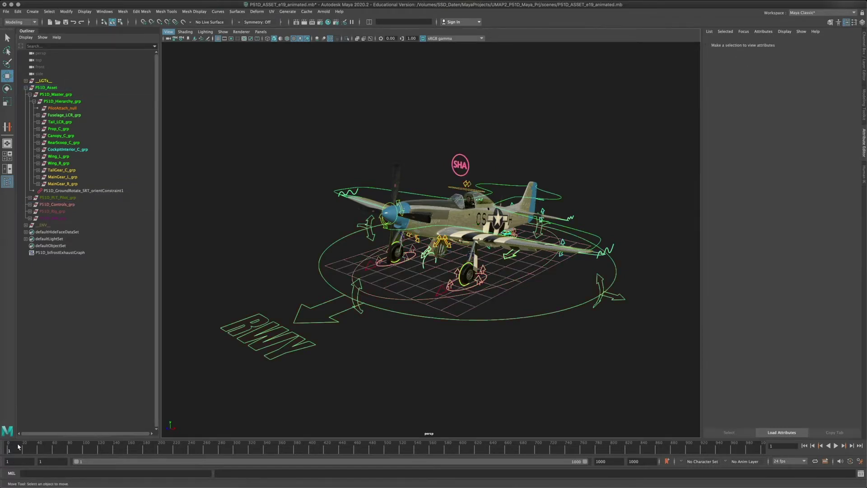
drag(18, 447, 9, 449)
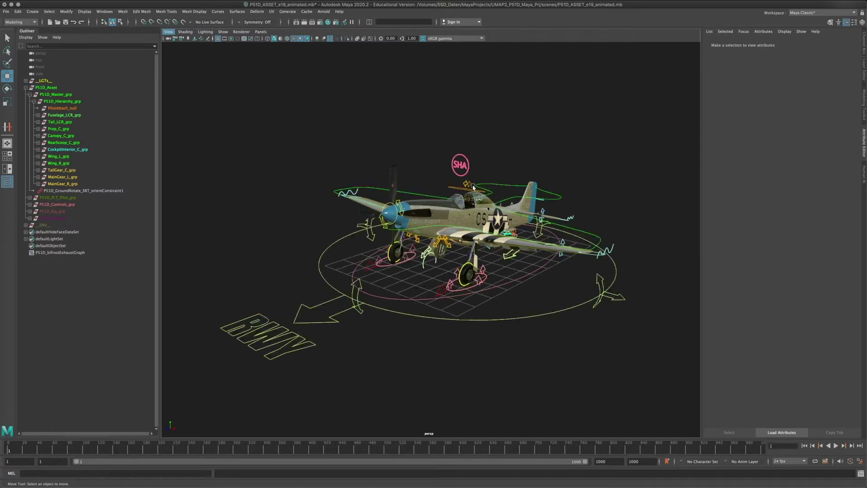
alt+drag(483, 219, 454, 269)
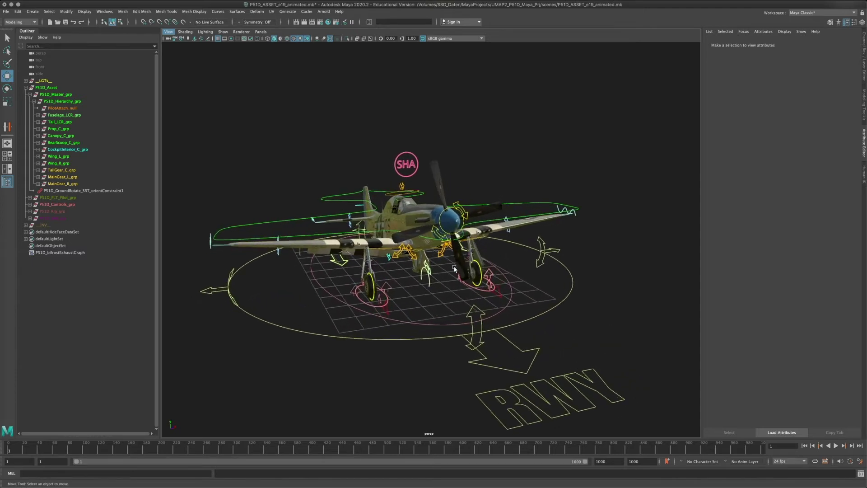
right_click(273, 447)
click(346, 442)
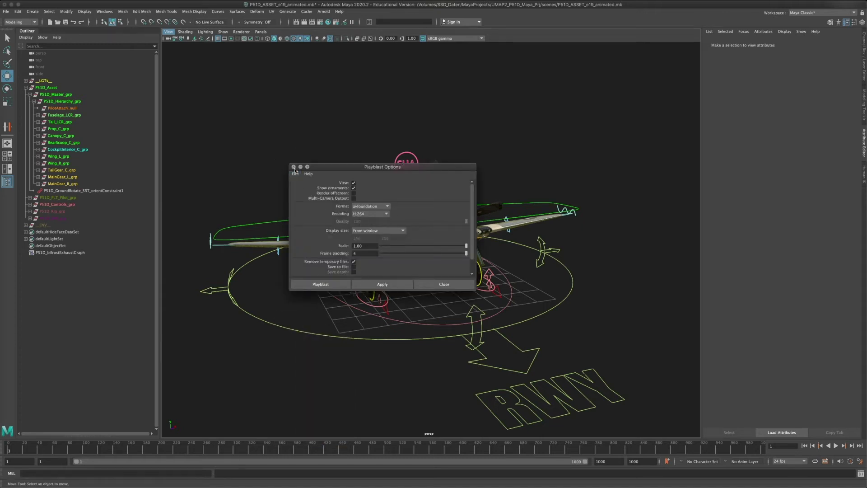
click(293, 167)
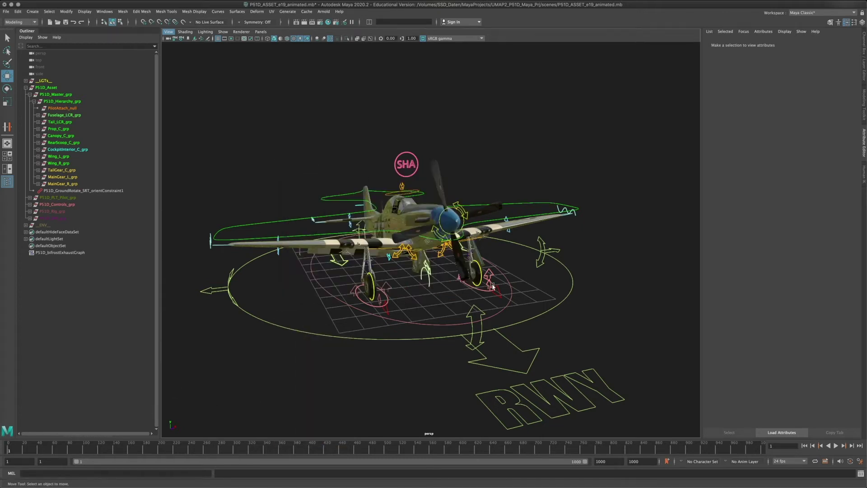
Orbit around the plane from above and below to a side-on view of its left side
alt+drag(478, 220, 450, 253)
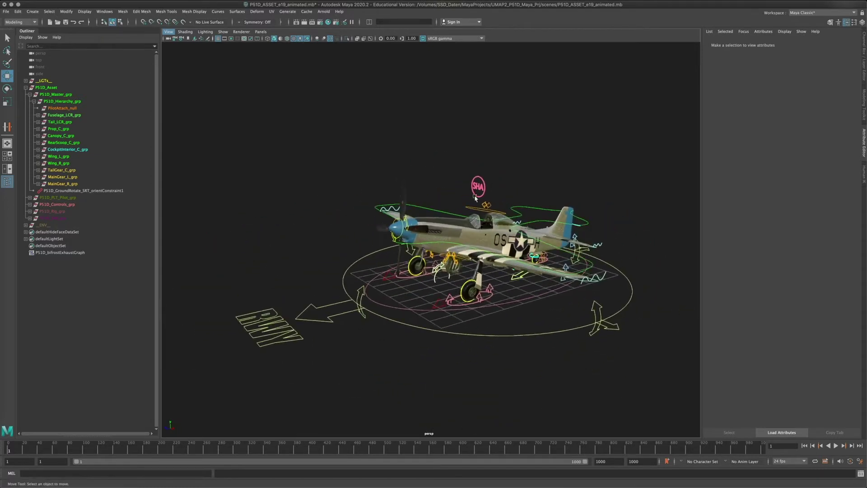
alt+drag(453, 185, 464, 225)
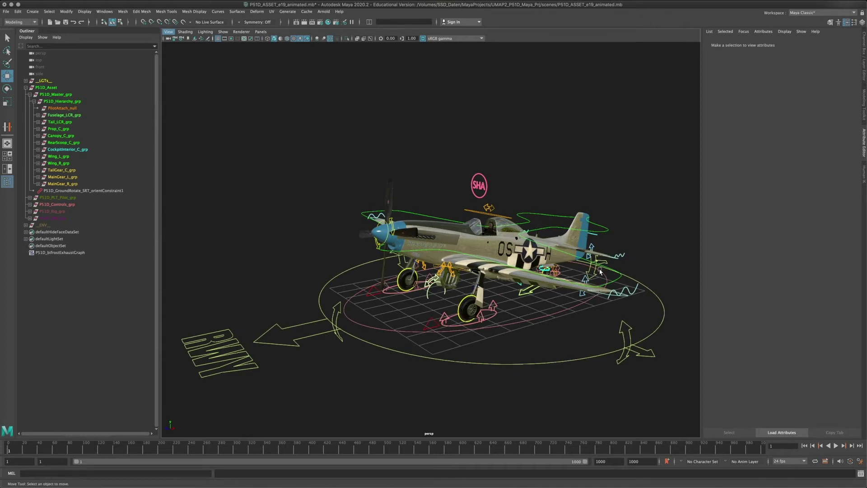
alt+drag(575, 282, 398, 171)
alt+drag(481, 263, 435, 285)
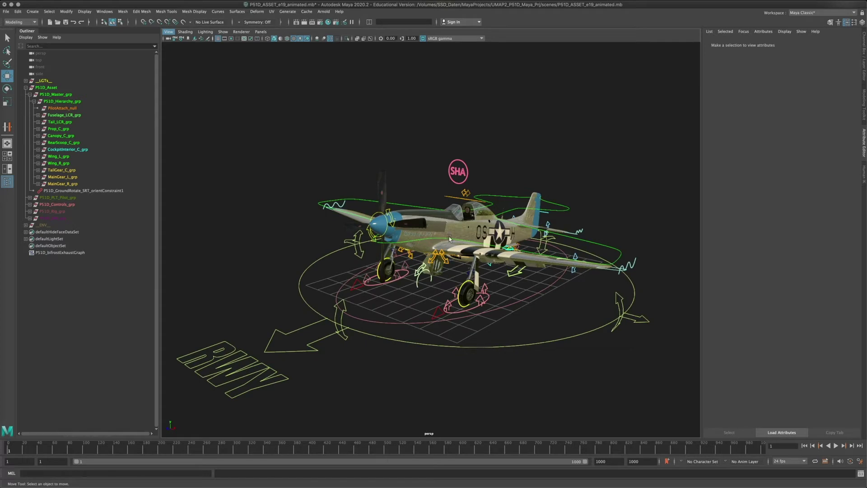
alt+drag(449, 233, 378, 270)
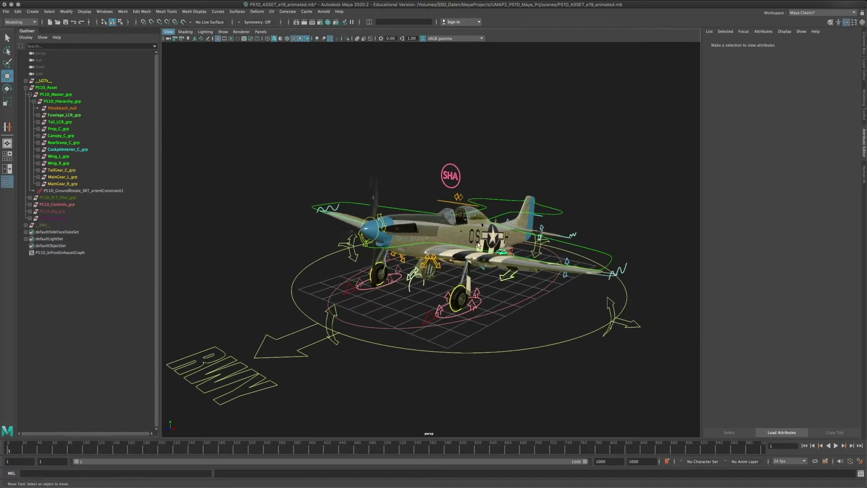
alt+drag(502, 204, 443, 228)
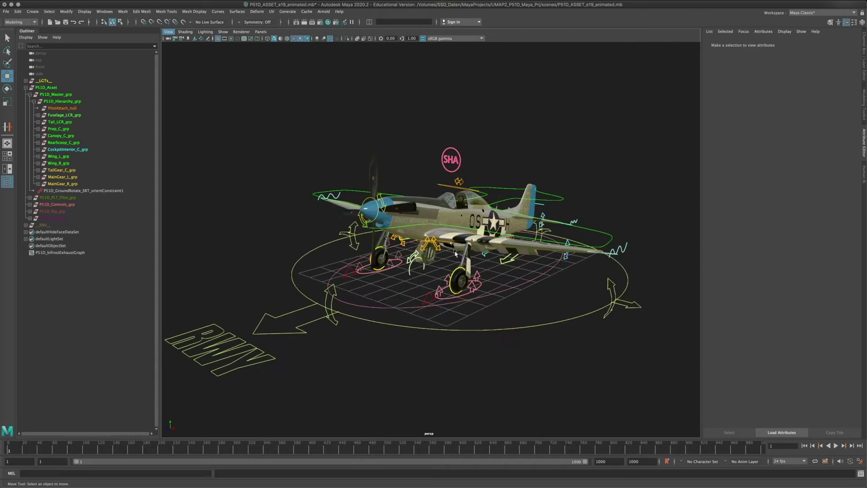
Dolly in and pan onto the left main landing gear
alt+middle_drag(453, 250, 454, 292)
alt+right_drag(454, 293, 574, 388)
alt+middle_drag(573, 388, 523, 286)
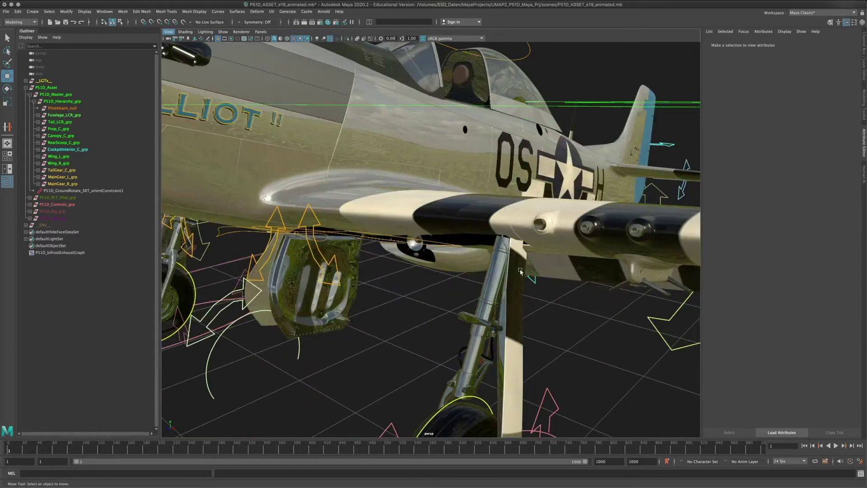
Select the gear door, zoom out, and select MainGear_L_Control to show Gear Extend, Center Door Open and Absorber Extension
click(519, 271)
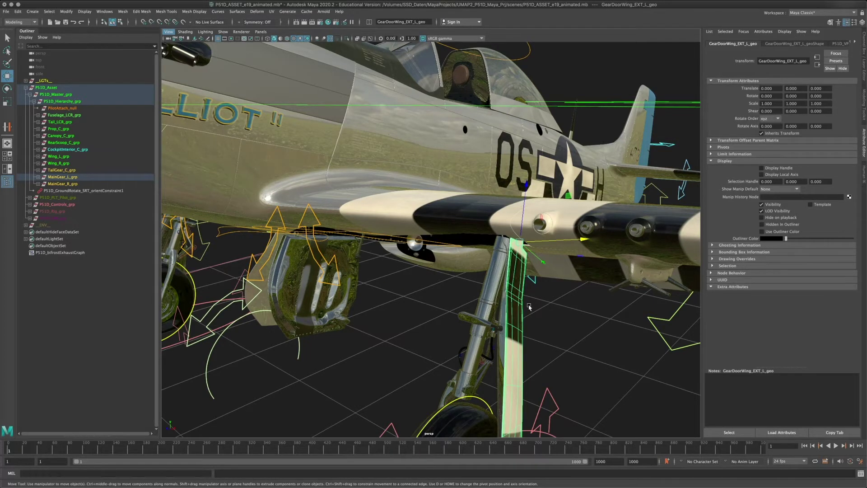
alt+right_drag(574, 318, 377, 285)
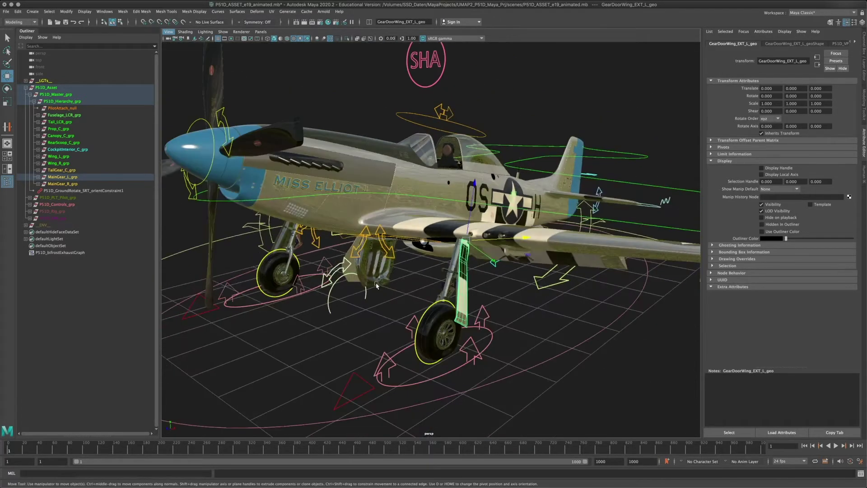
alt+drag(422, 226, 442, 231)
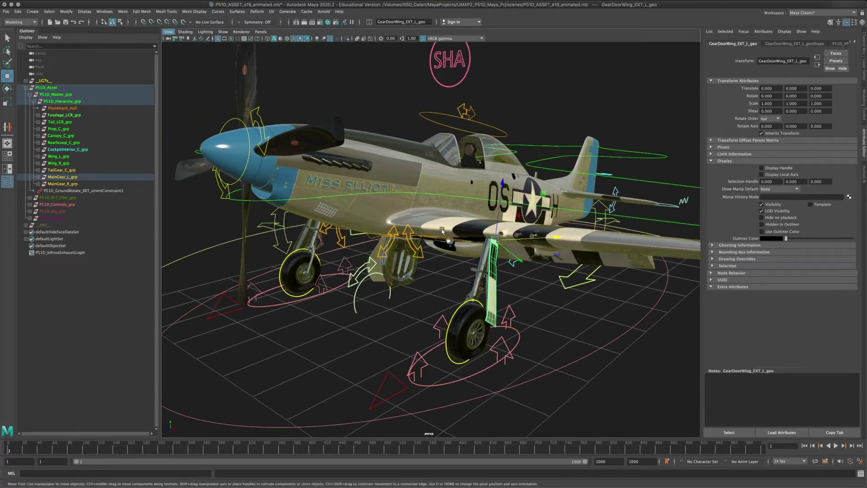
click(411, 243)
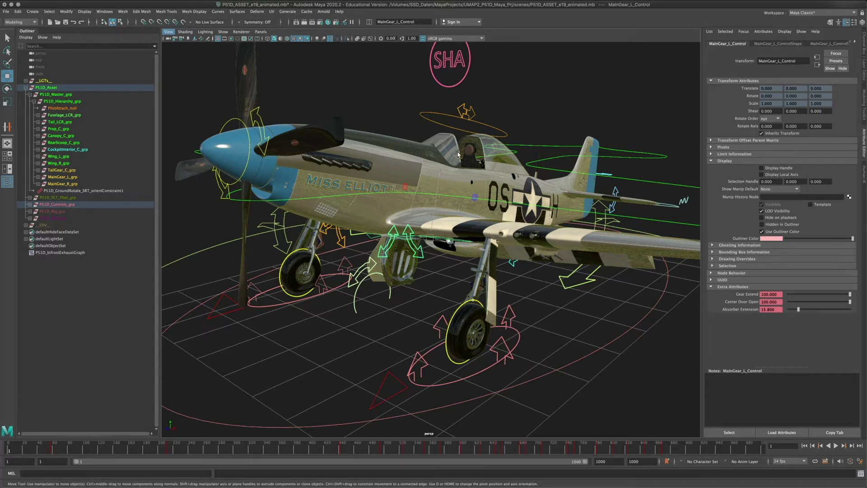
scroll(458, 154, down, 3)
scroll(497, 181, down, 3)
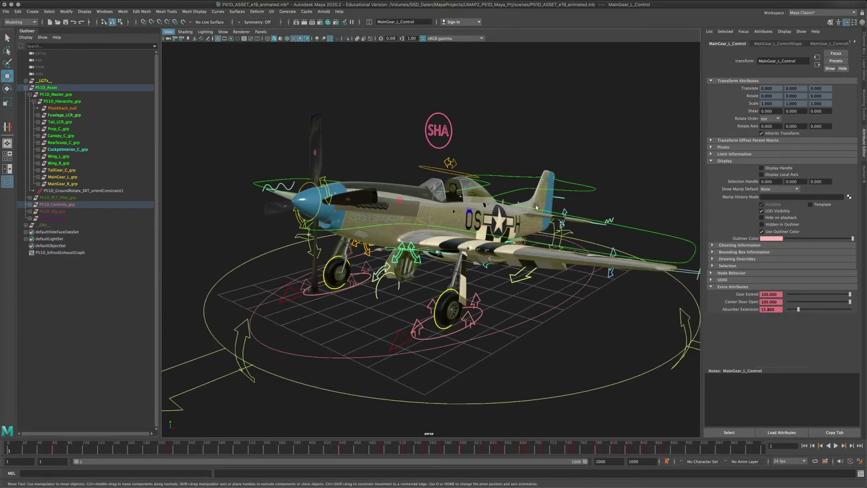
alt+drag(536, 207, 488, 200)
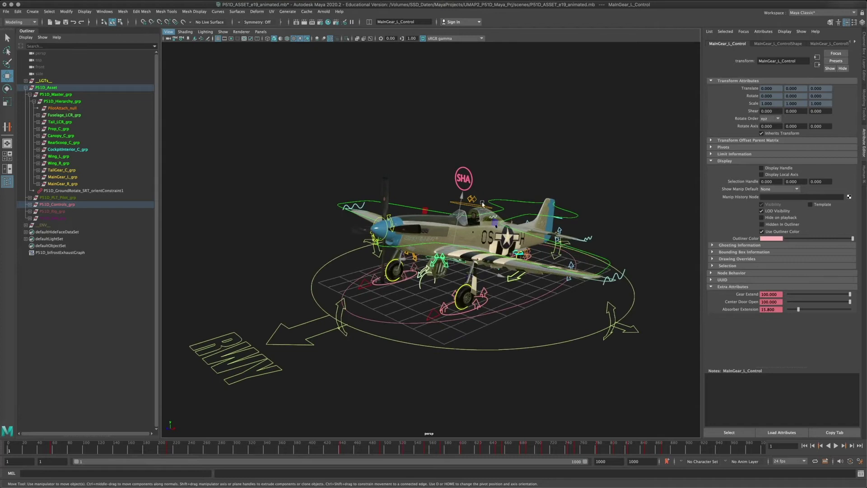
alt+middle_drag(408, 203, 407, 197)
scroll(403, 201, up, 1)
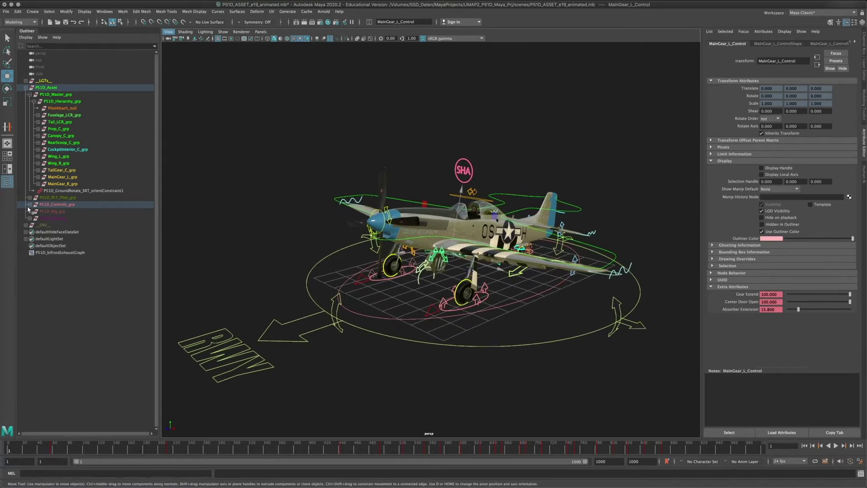
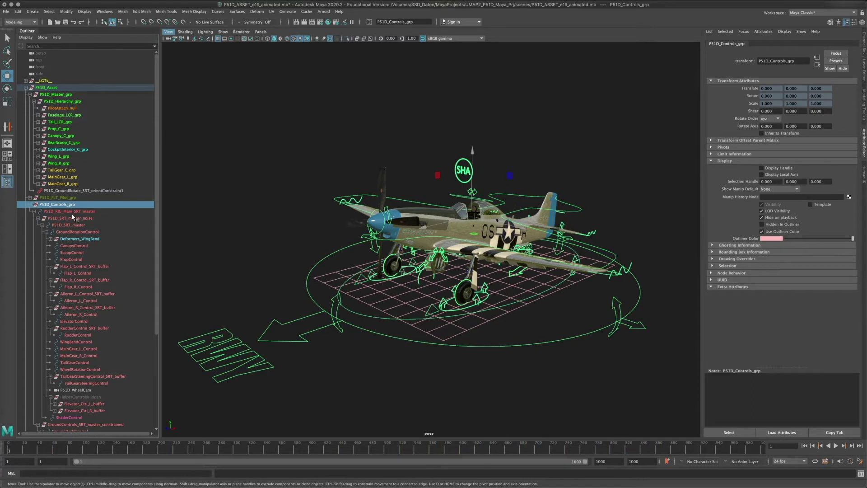
Scroll through the P51D_Controls_grp hierarchy and select Flap_L_Control
scroll(71, 214, down, 3)
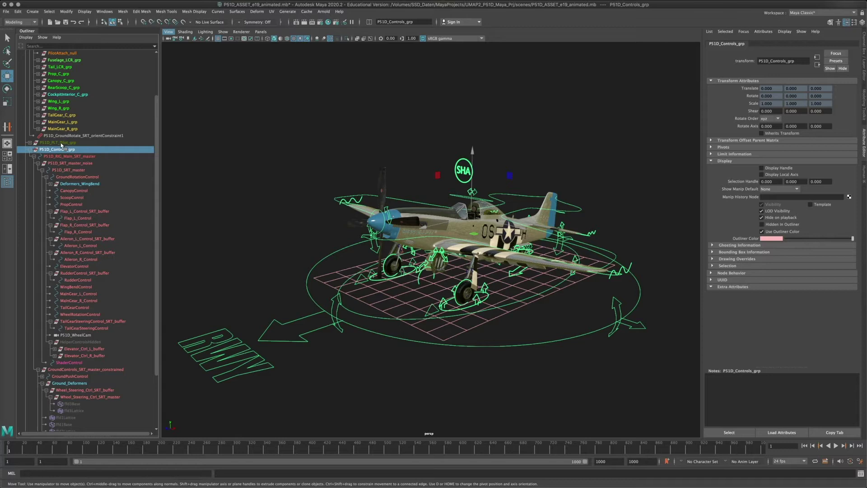
scroll(64, 143, up, 3)
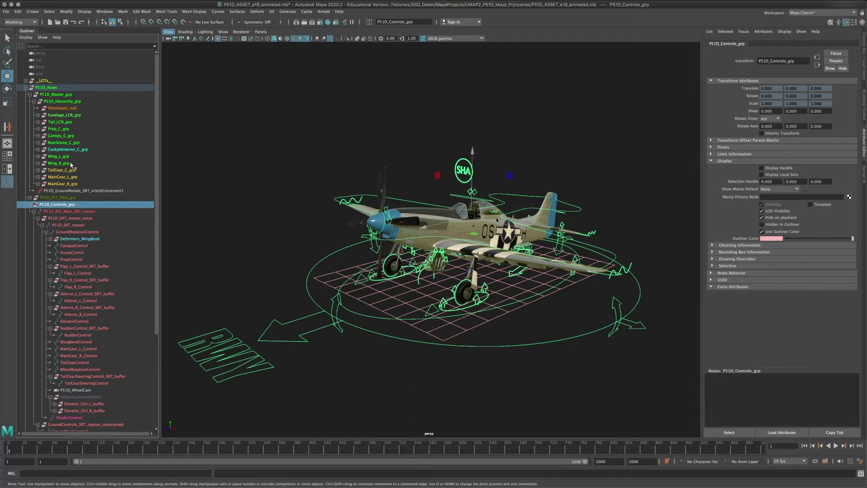
scroll(87, 252, down, 3)
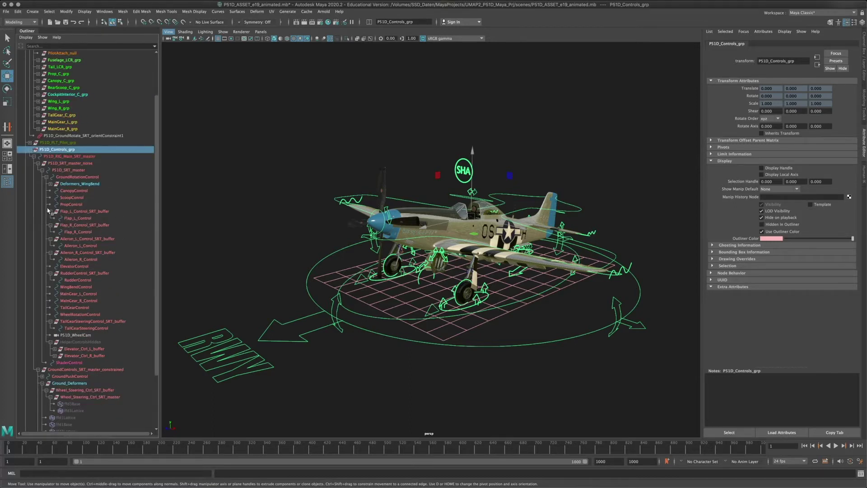
scroll(65, 108, up, 3)
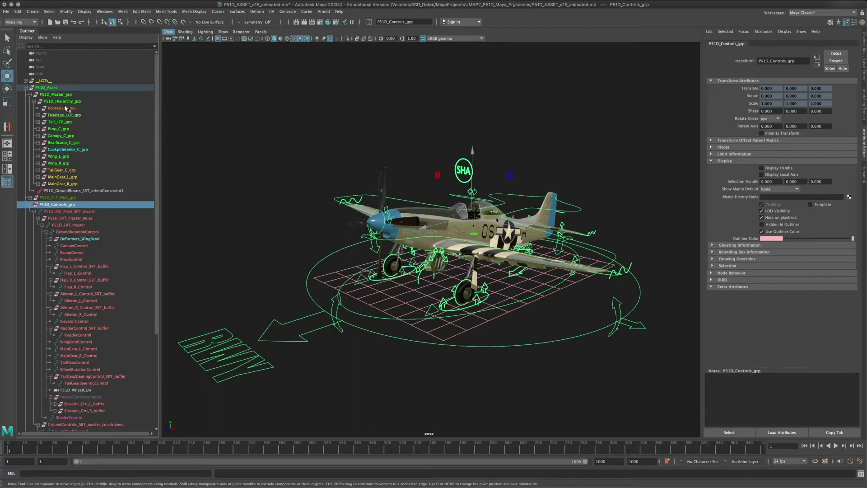
click(77, 274)
Orbit around the plane and select the rig's main master control, P51D_RIG_Main_SRT_master
alt+drag(525, 261, 442, 272)
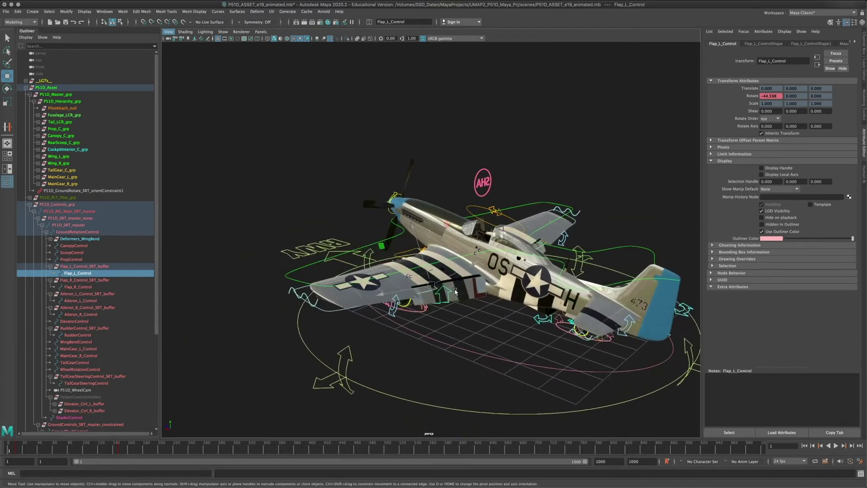
alt+drag(437, 317, 451, 317)
alt+drag(347, 328, 449, 320)
alt+right_drag(449, 320, 349, 308)
alt+drag(348, 308, 355, 300)
alt+right_drag(354, 300, 365, 299)
click(322, 272)
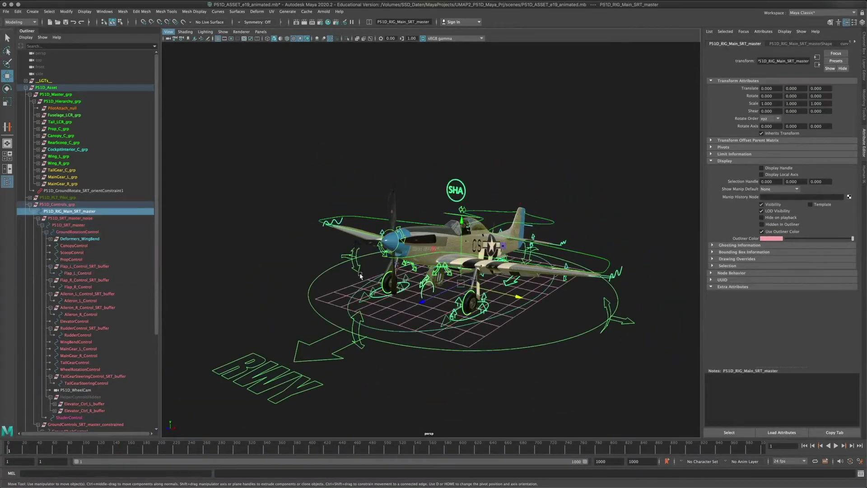
Collapse P51D_Controls_grp in the Outliner and re-frame the plane from a lower angle
alt+drag(393, 256, 384, 263)
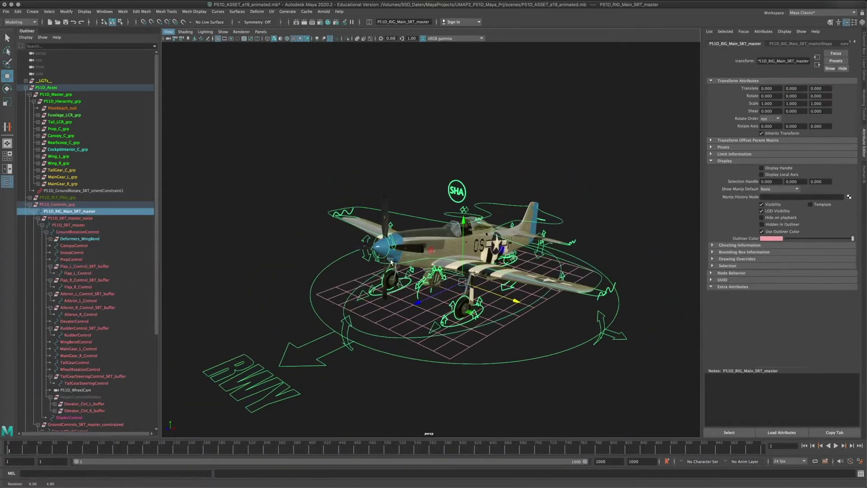
click(30, 205)
alt+right_drag(464, 287, 371, 286)
alt+drag(371, 287, 323, 276)
alt+right_drag(323, 275, 365, 300)
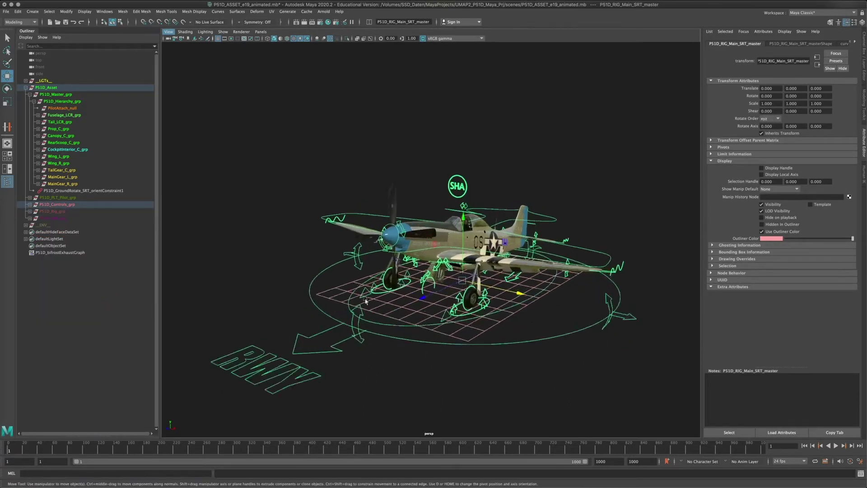
Orbit around the plane while selecting and deselecting the rig's main master control
click(267, 257)
alt+drag(267, 257, 294, 261)
click(322, 267)
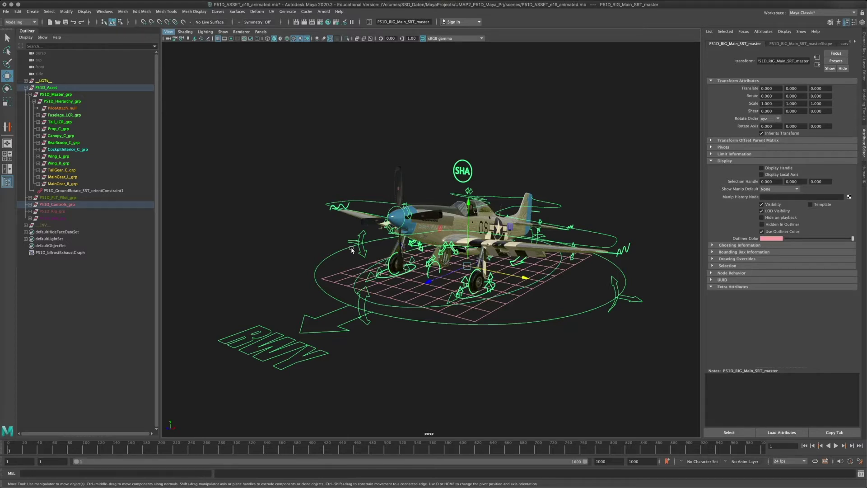
scroll(403, 207, down, 5)
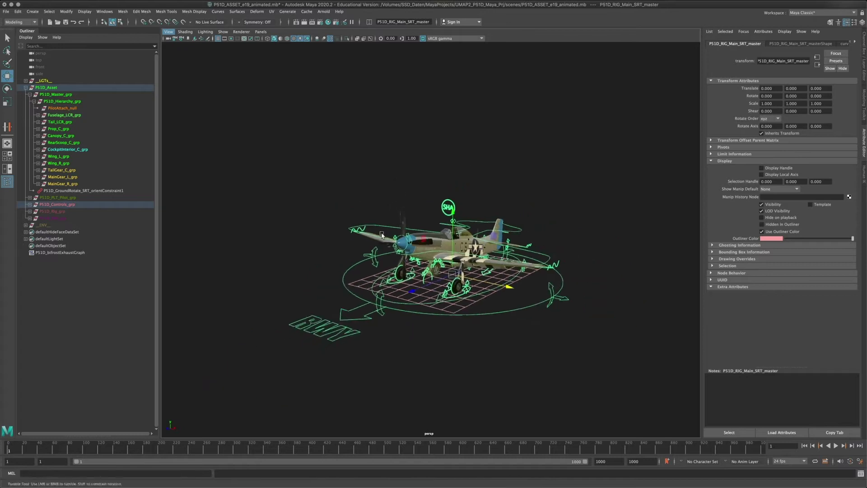
alt+drag(477, 270, 464, 273)
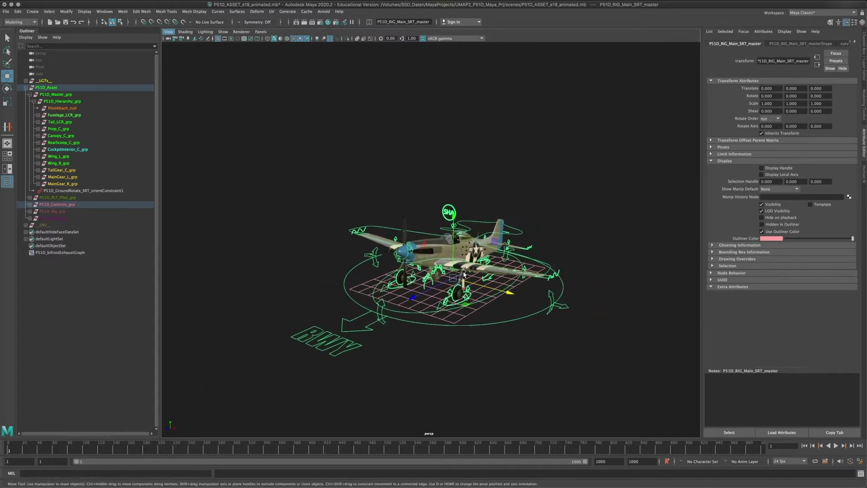
click(314, 275)
drag(324, 271, 359, 283)
alt+middle_drag(474, 290, 475, 296)
click(338, 287)
Orbit to a near top-down view and test-select the master control with its children
alt+drag(377, 313, 507, 350)
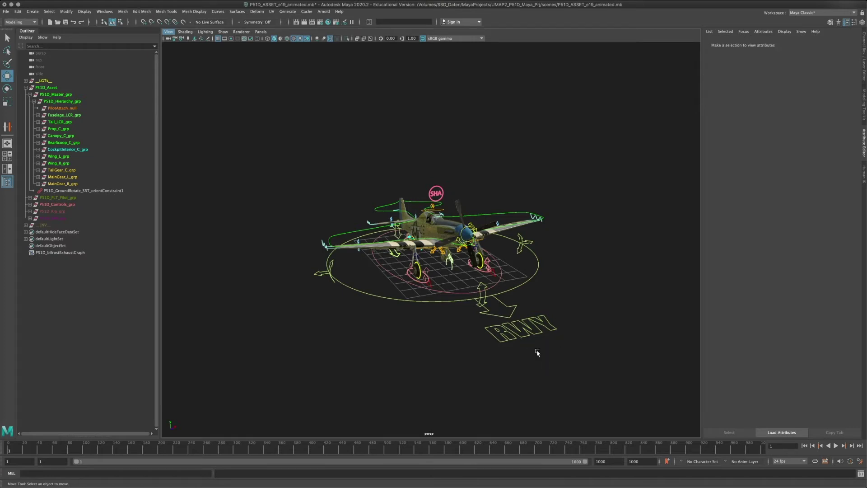
alt+drag(554, 359, 449, 337)
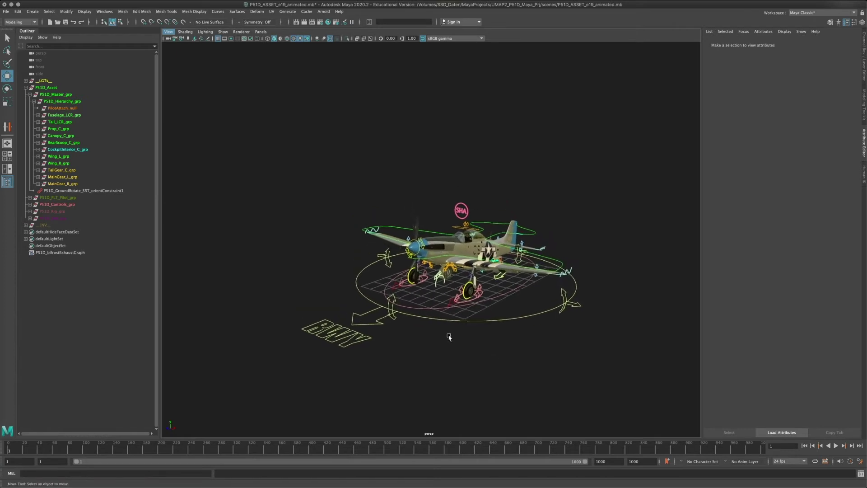
alt+right_drag(449, 337, 445, 344)
drag(353, 266, 367, 278)
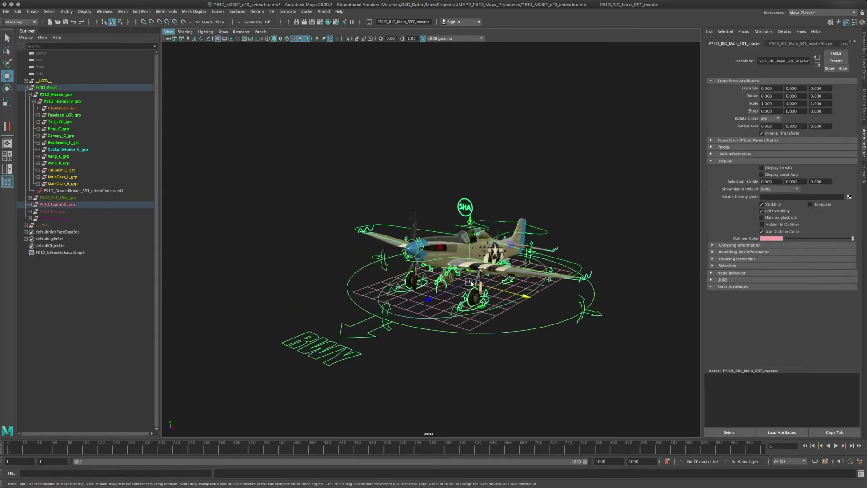
click(370, 354)
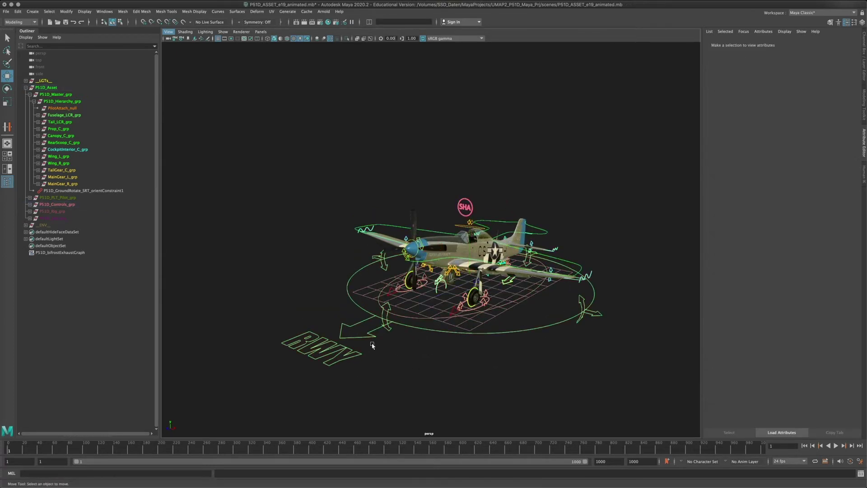
Move the whole rig up-left to Translate -1.341, 4.103, -0.114 using its main master circle
alt+drag(425, 336, 489, 291)
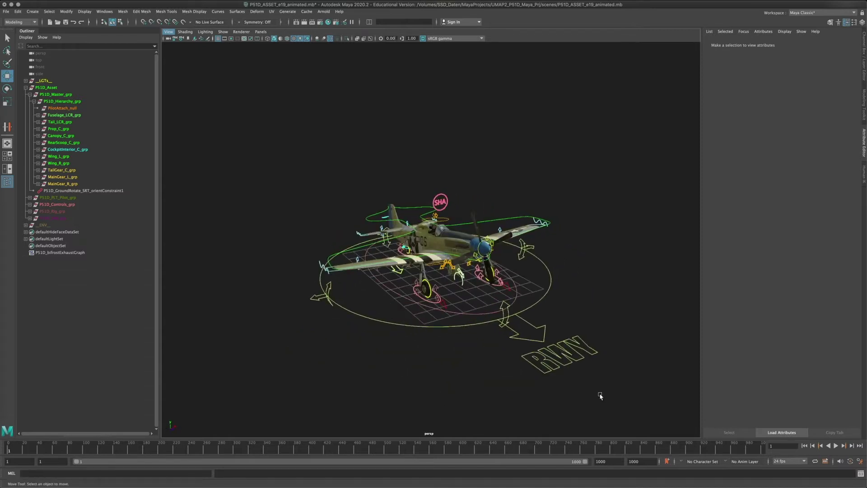
alt+drag(527, 325, 456, 323)
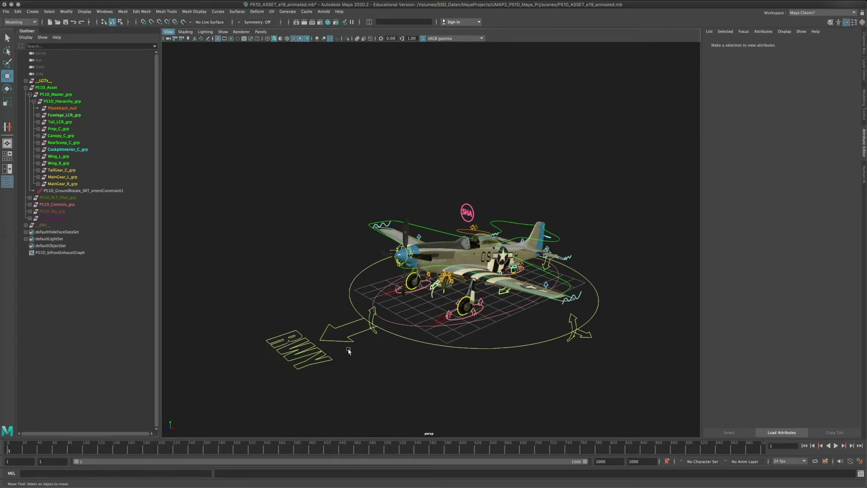
mouse_move(300, 361)
alt+mouse_down()
mouse_move(352, 306)
mouse_move(345, 284)
mouse_move(353, 252)
alt+mouse_up()
click(352, 306)
drag(474, 289, 391, 172)
Undo the rig move, then test-move P51D_SRT_master and undo that too
key(super+z)
click(339, 189)
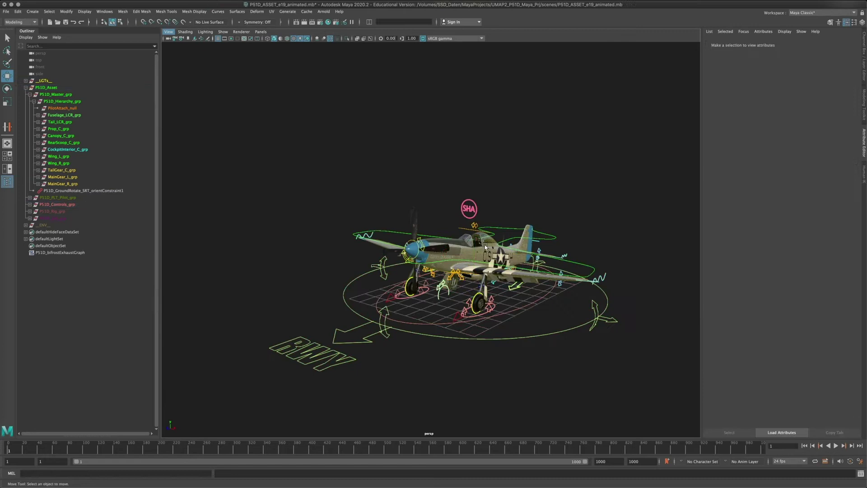
click(400, 235)
drag(400, 236, 359, 252)
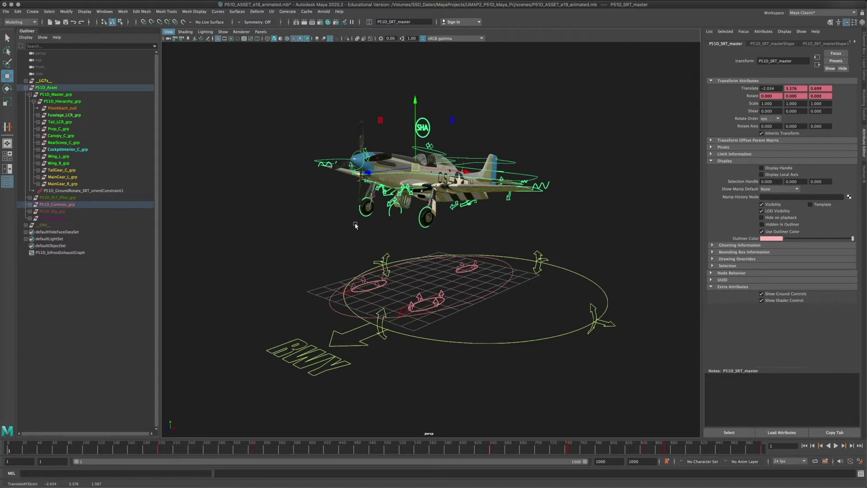
key(ctrl+z)
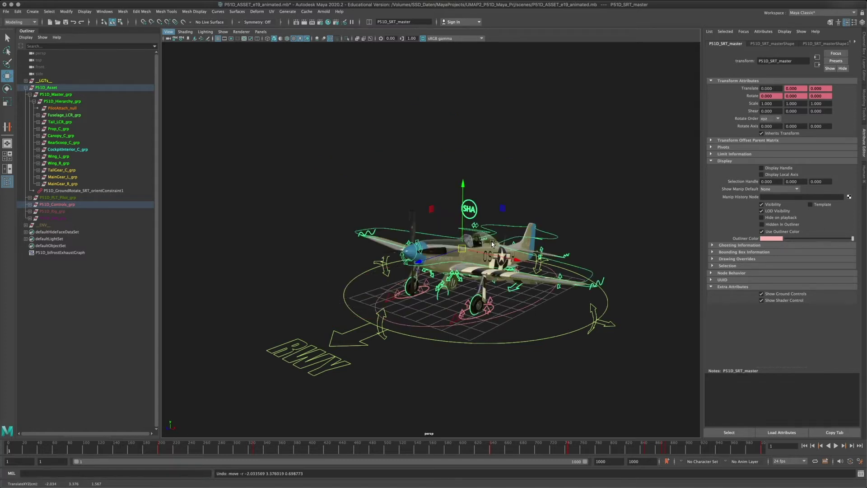
Lift and rotate the plane, then undo back to its original position
drag(465, 250, 446, 172)
key(e)
key(ctrl+z)
key(ctrl+z)
key(ctrl+z)
key(ctrl+z)
key(ctrl+z)
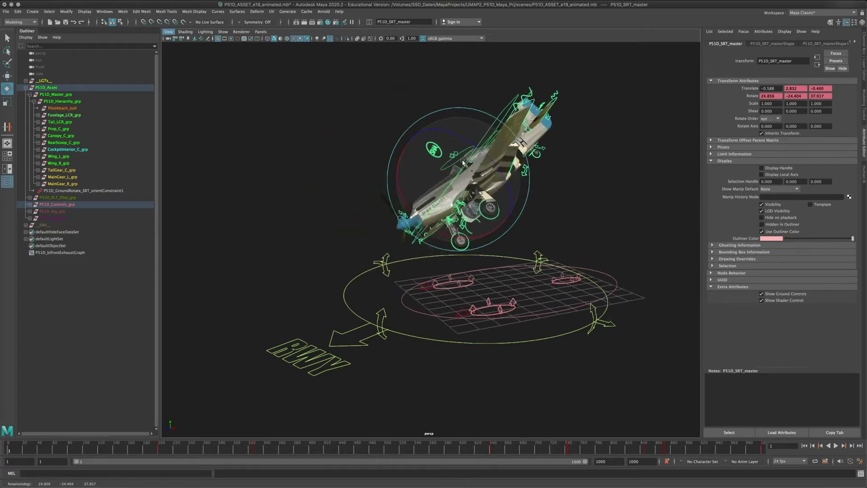
click(462, 161)
alt+drag(483, 264, 446, 269)
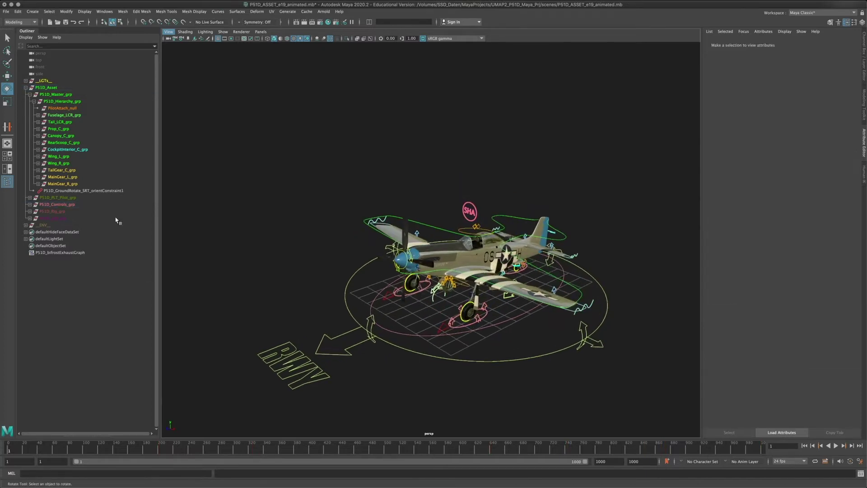
Expand the full P51D_Controls_grp hierarchy and orbit to a low front-left view of the plane
shift+click(30, 204)
alt+middle_drag(499, 242, 469, 221)
alt+drag(469, 221, 498, 222)
alt+right_drag(433, 192, 454, 190)
alt+drag(454, 190, 439, 186)
alt+drag(506, 260, 565, 281)
alt+drag(335, 255, 443, 244)
alt+middle_drag(443, 244, 472, 249)
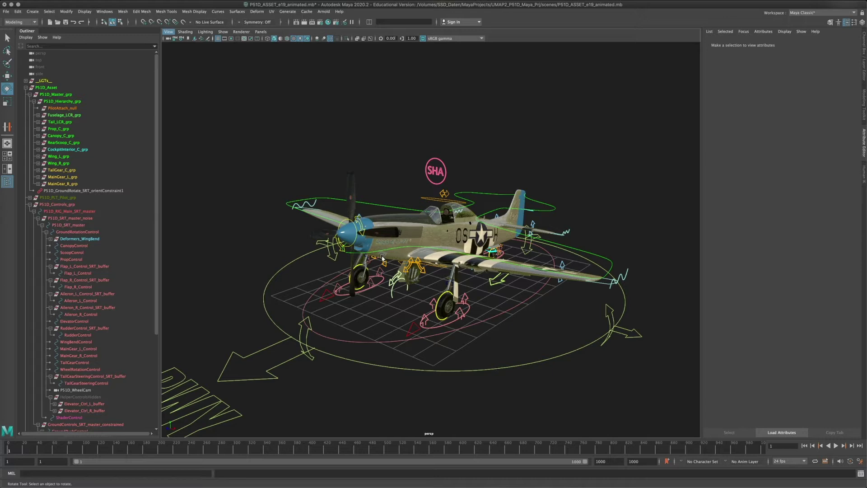
Frame the plane from a closer front-left angle
alt+drag(407, 284, 426, 278)
alt+middle_drag(427, 278, 462, 289)
alt+right_drag(462, 288, 442, 283)
mouse_move(442, 283)
alt+mouse_down()
mouse_move(424, 279)
mouse_move(432, 276)
alt+mouse_up()
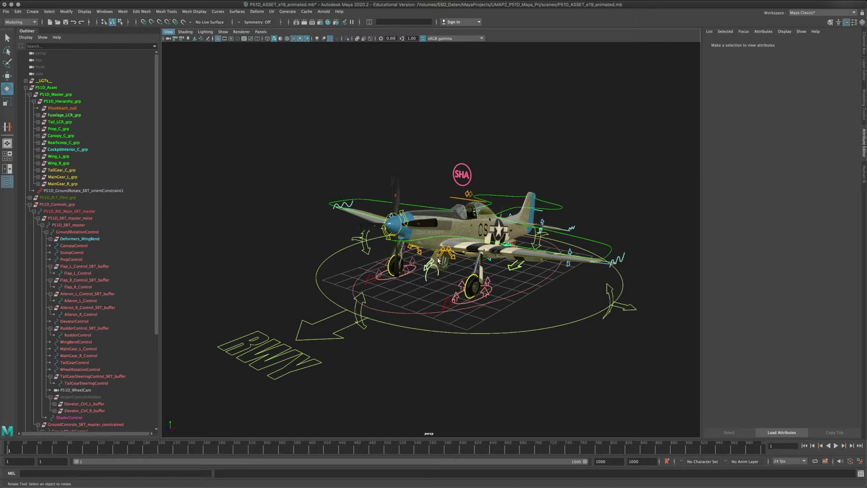
alt+drag(441, 238, 440, 250)
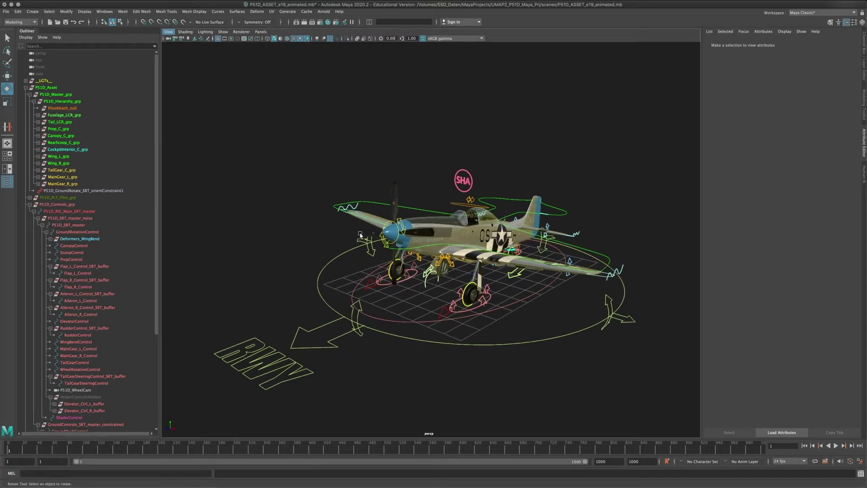
alt+drag(385, 231, 385, 225)
alt+right_drag(385, 225, 413, 240)
alt+drag(413, 240, 445, 258)
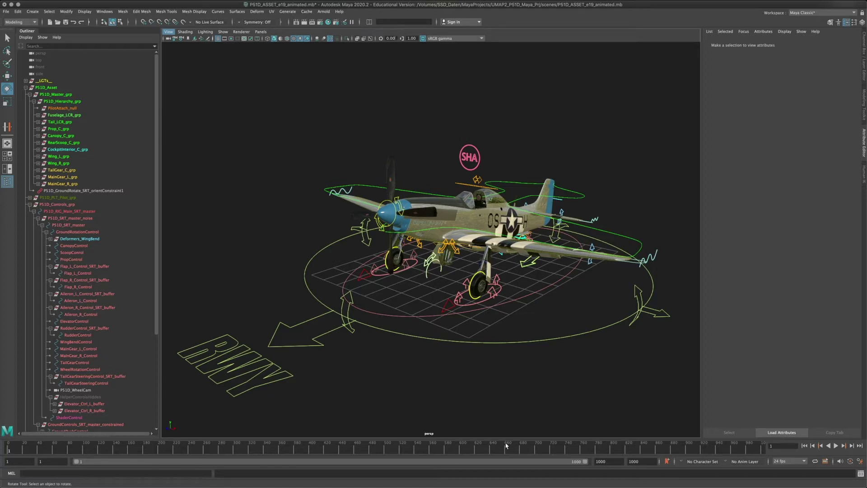
Zoom out slightly around the plane, then bring up Spotlight search
scroll(552, 307, up, 2)
alt+right_drag(552, 307, 516, 309)
alt+drag(517, 310, 484, 313)
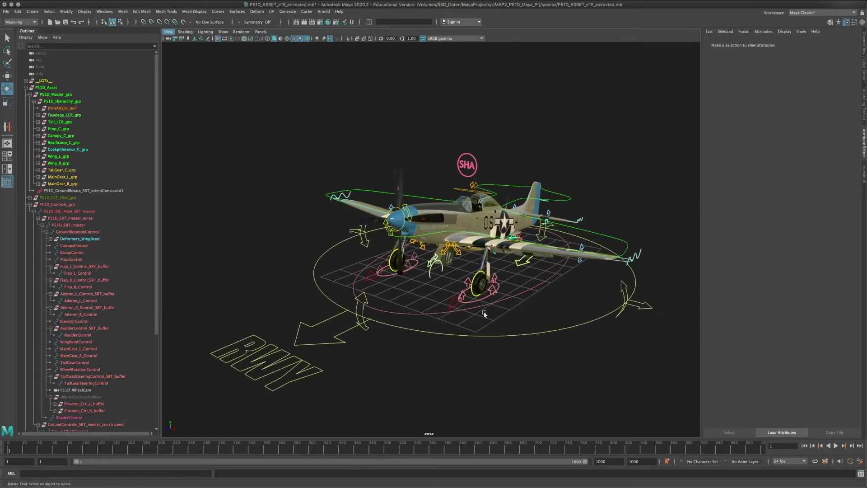
key(super+space)
Launch Terminal and run open -n on Maya.app to start a second Maya instance
text(terminal)
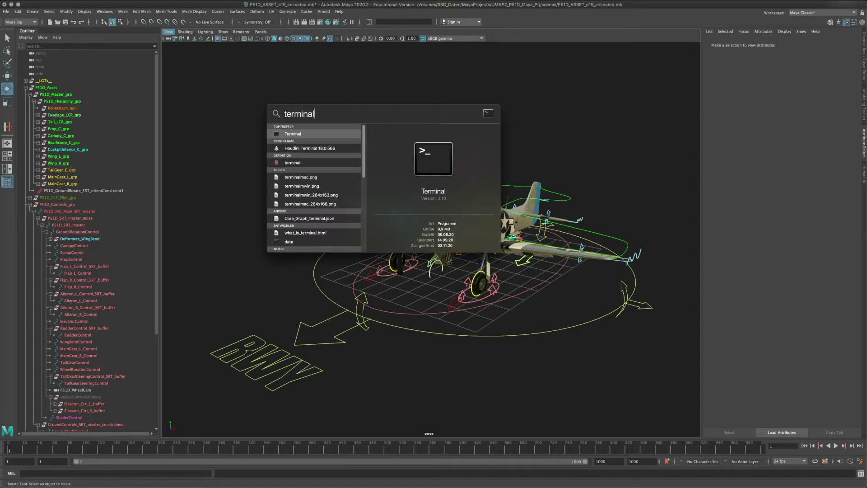
key(Return)
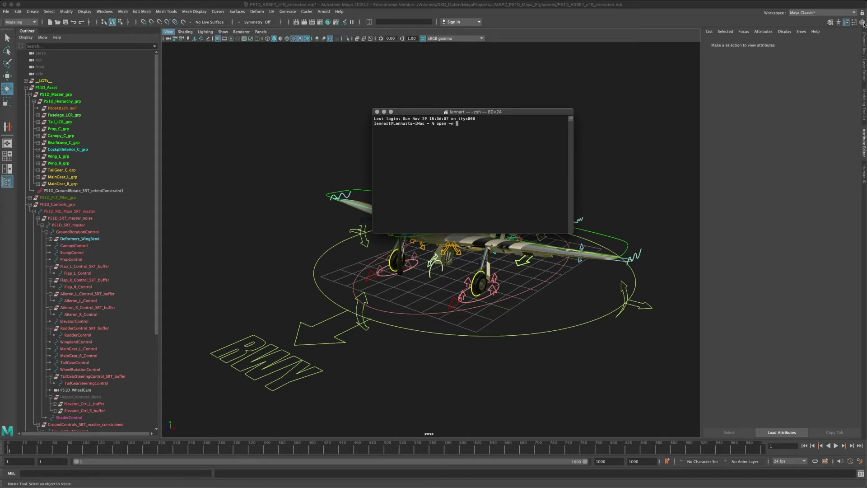
drag(0, 131, 531, 132)
key(Return)
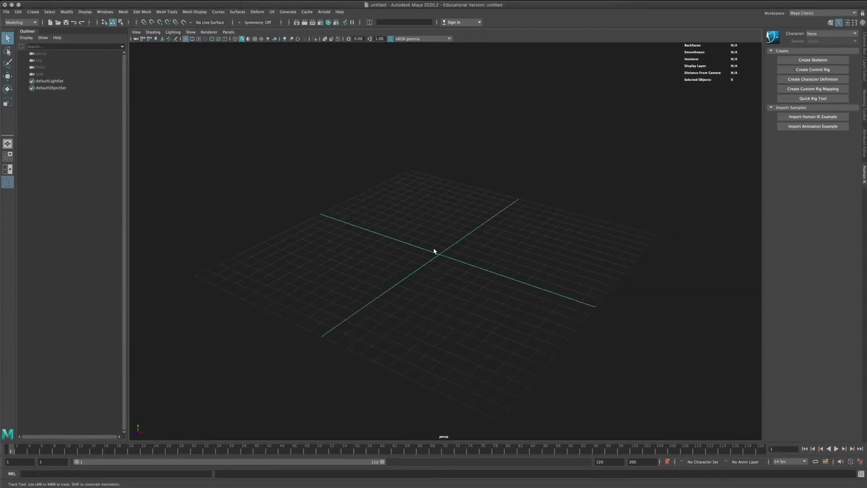
Create a polygon cube at the origin from the marking menu, then close the Human IK panel
shift+right_drag(433, 190, 433, 209)
key(f)
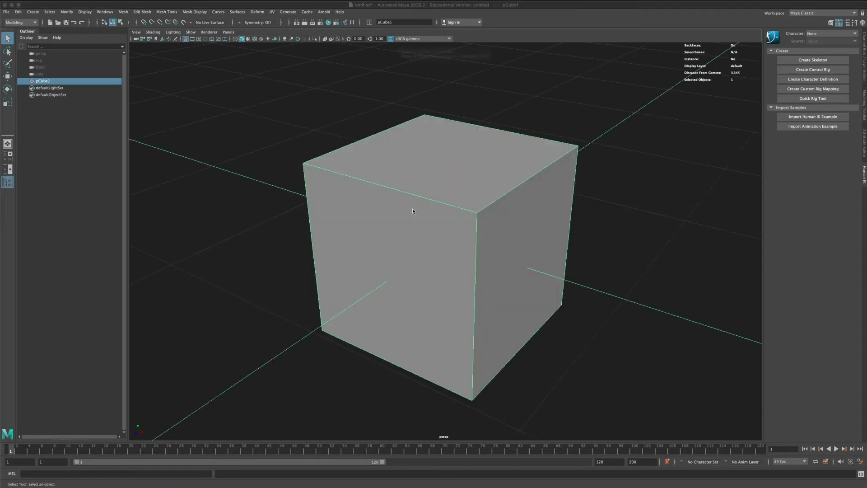
click(475, 108)
scroll(400, 227, down, 5)
mouse_move(400, 227)
alt+mouse_down()
mouse_move(510, 225)
mouse_move(440, 237)
alt+mouse_up()
scroll(440, 237, down, 3)
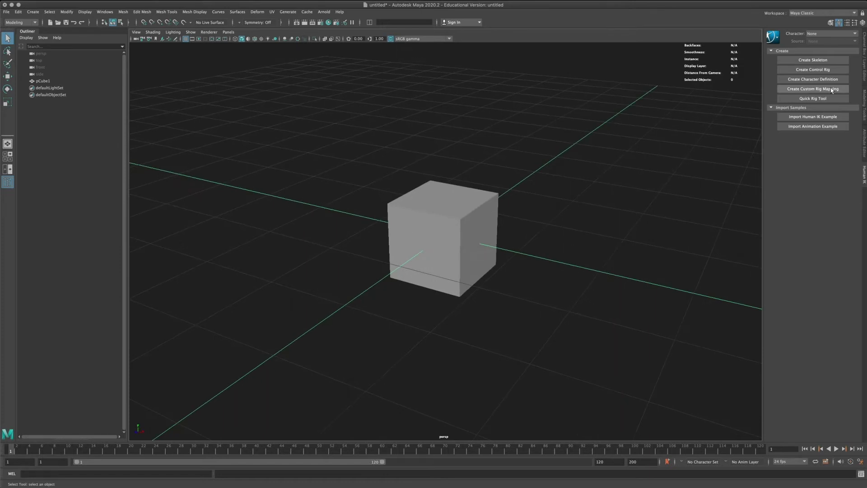
click(864, 174)
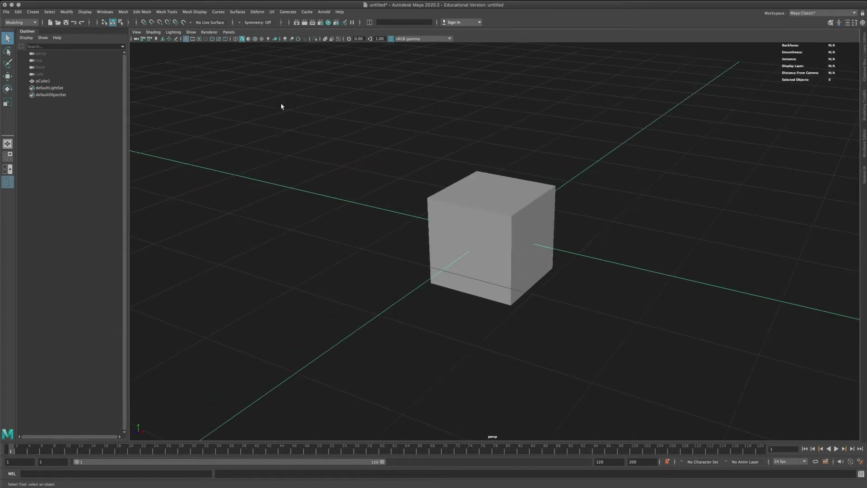
Add a NURBS circle around the cube via Create > NURBS Primitives > Circle
click(107, 12)
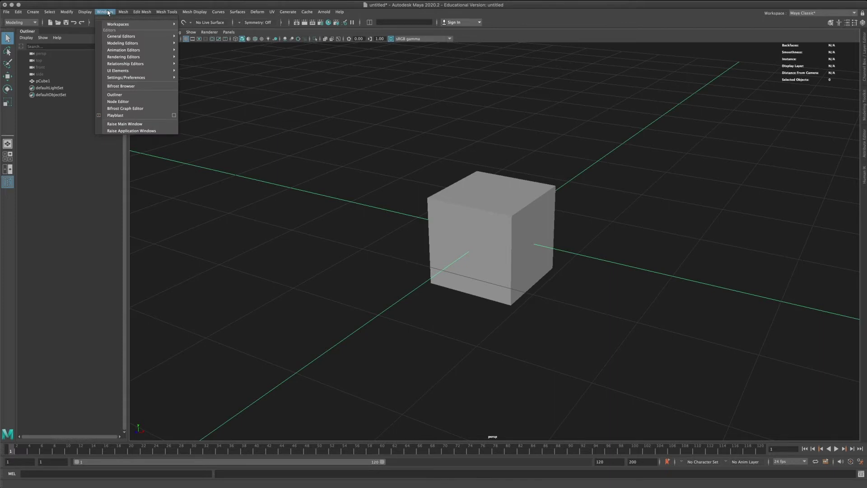
mouse_move(33, 12)
mouse_move(65, 63)
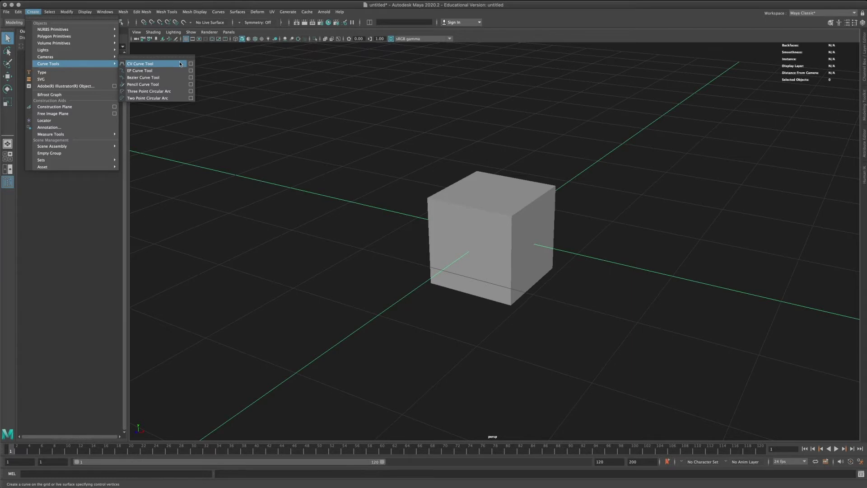
mouse_move(104, 31)
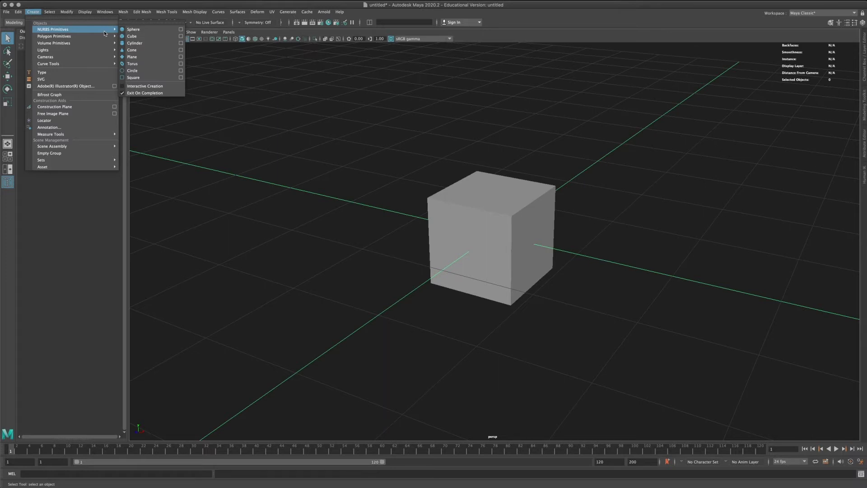
click(132, 70)
alt+middle_drag(496, 208, 487, 215)
click(453, 151)
drag(567, 236, 355, 193)
key(w)
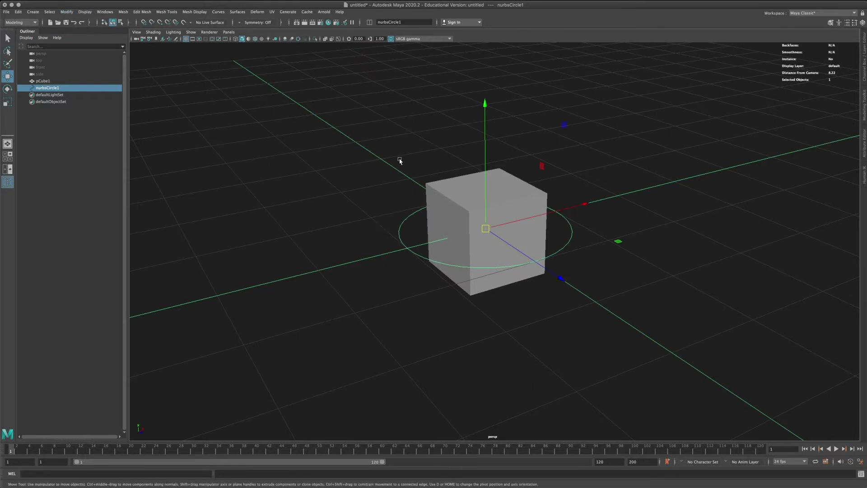
shift+right_click(427, 150)
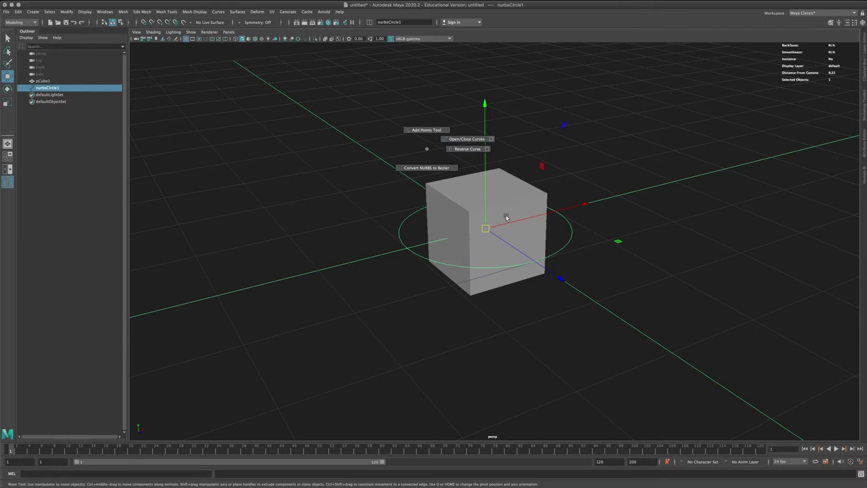
alt+middle_drag(528, 188, 512, 216)
shift+right_click(593, 178)
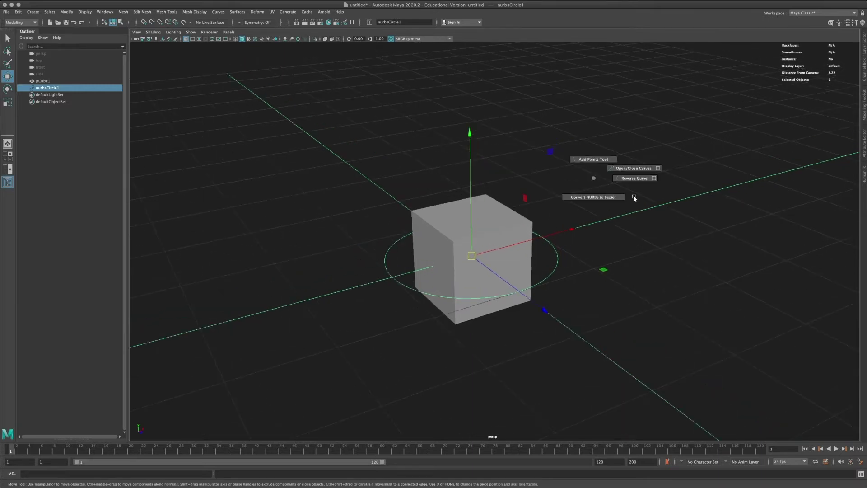
click(596, 163)
right_click(594, 161)
shift+right_click(653, 151)
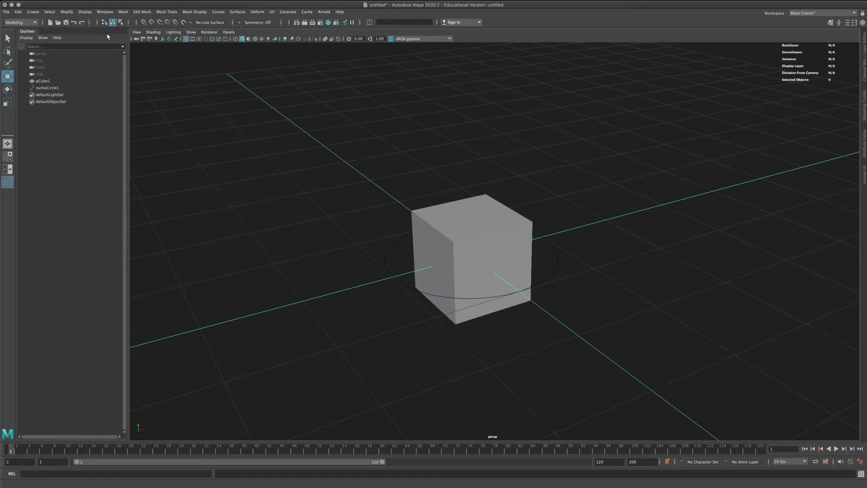
click(104, 12)
mouse_move(144, 70)
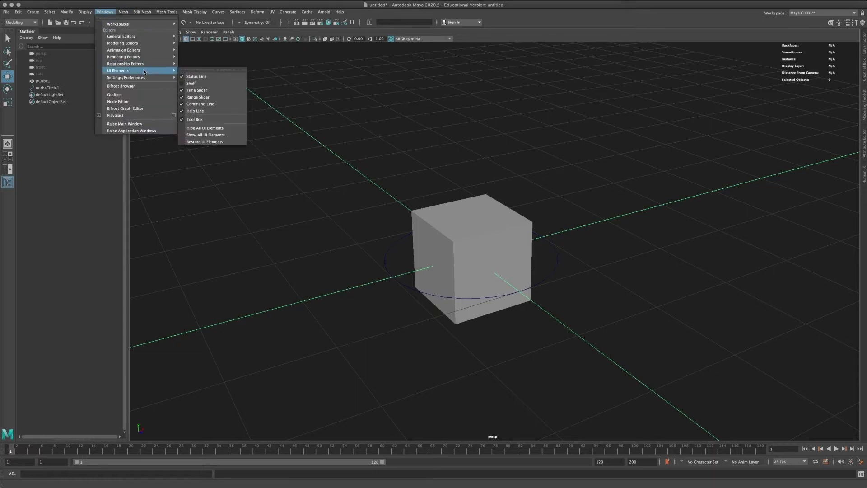
click(215, 83)
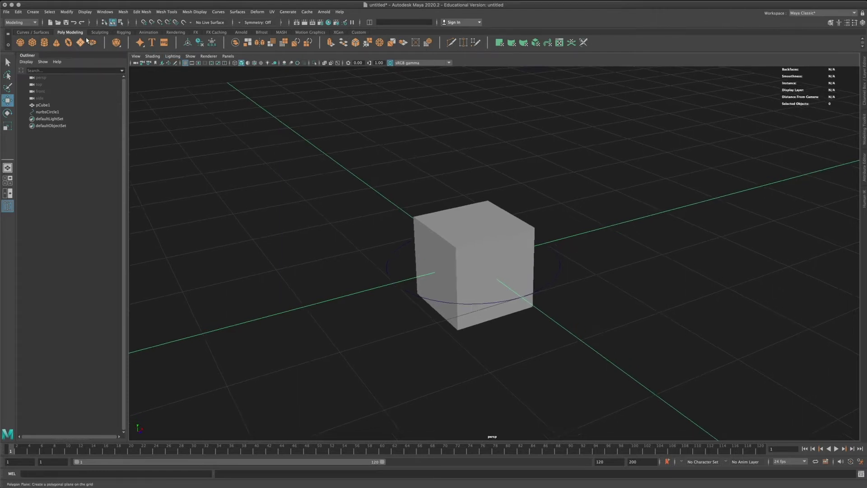
click(113, 12)
mouse_move(136, 71)
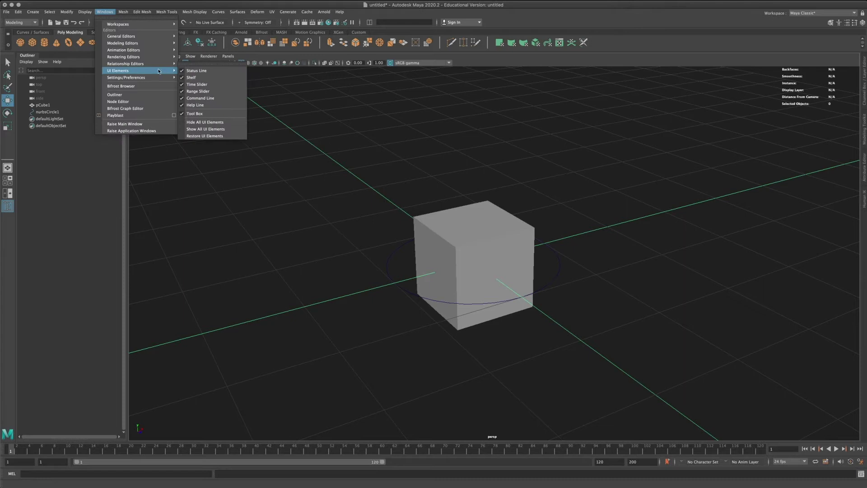
click(221, 77)
alt+drag(485, 183, 418, 166)
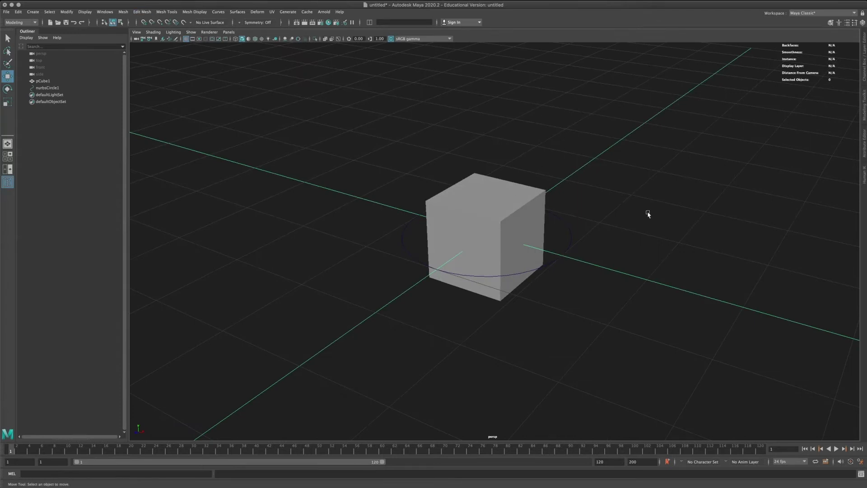
Orbit around the cube, briefly selecting the NURBS circle
alt+middle_drag(593, 275, 601, 255)
alt+drag(564, 258, 515, 263)
alt+right_drag(492, 270, 549, 255)
drag(560, 235, 535, 245)
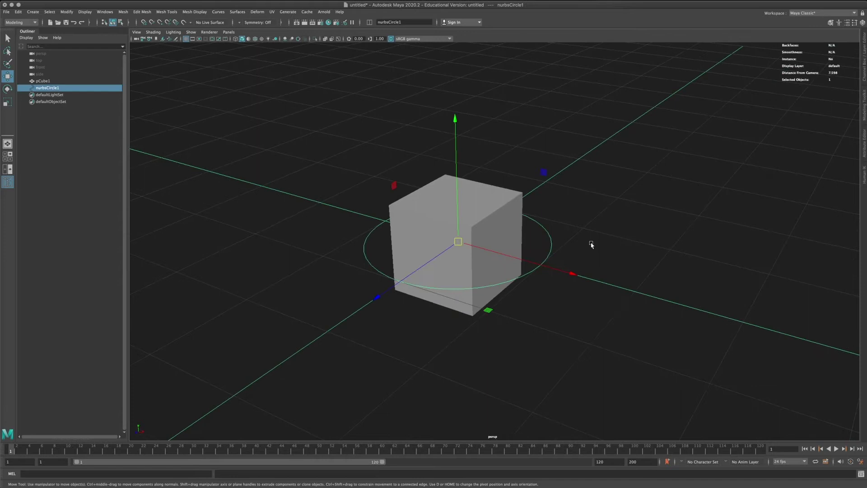
alt+drag(590, 245, 489, 263)
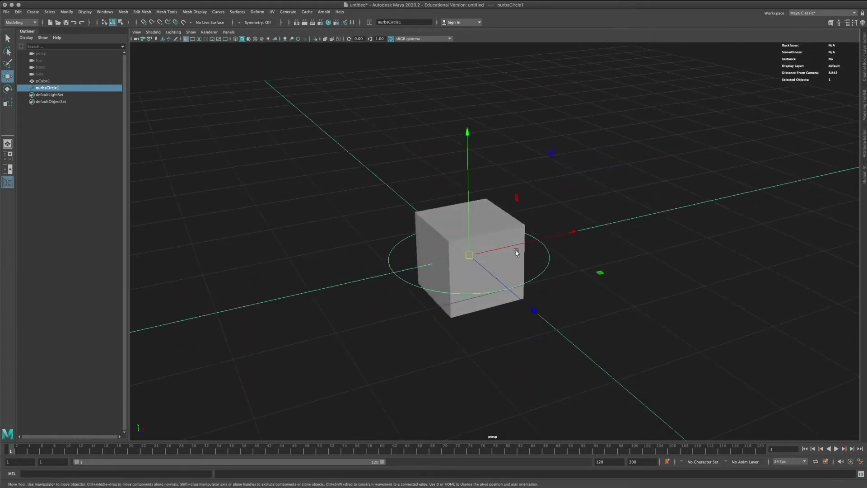
alt+drag(564, 188, 540, 287)
alt+drag(492, 229, 551, 226)
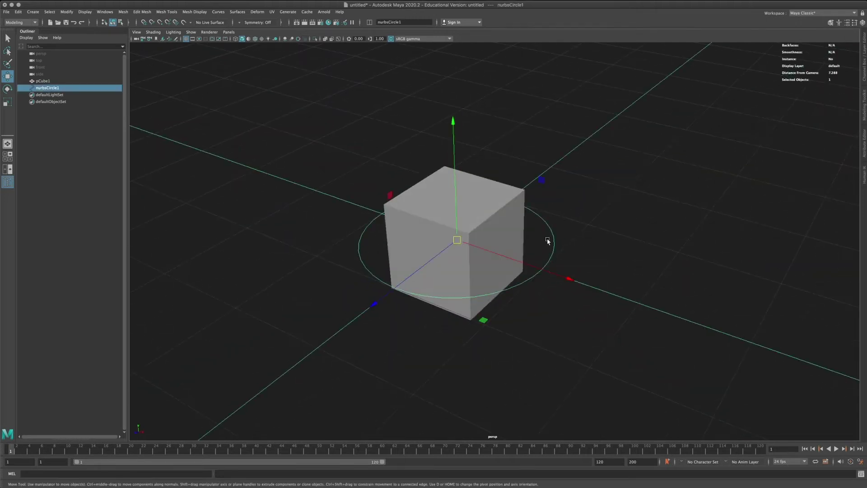
alt+drag(452, 240, 332, 216)
click(331, 216)
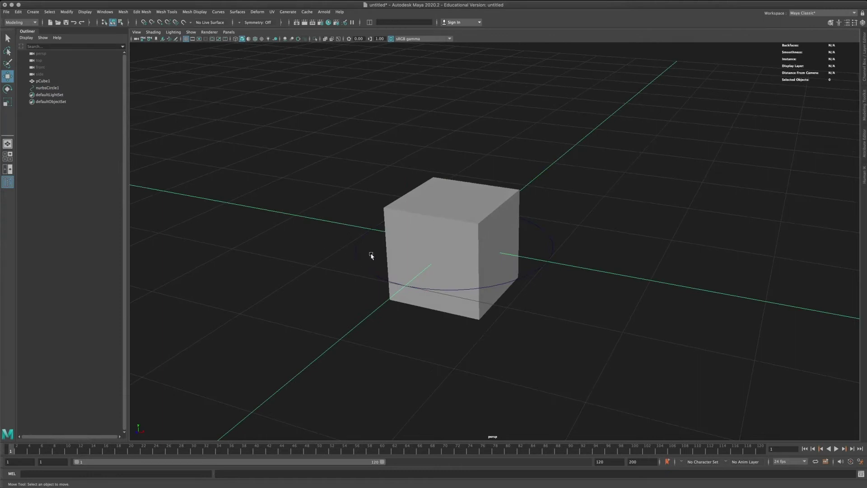
Select the NURBS circle and open the Attribute Editor on nurbsCircle1's shape node
alt+drag(371, 257, 350, 259)
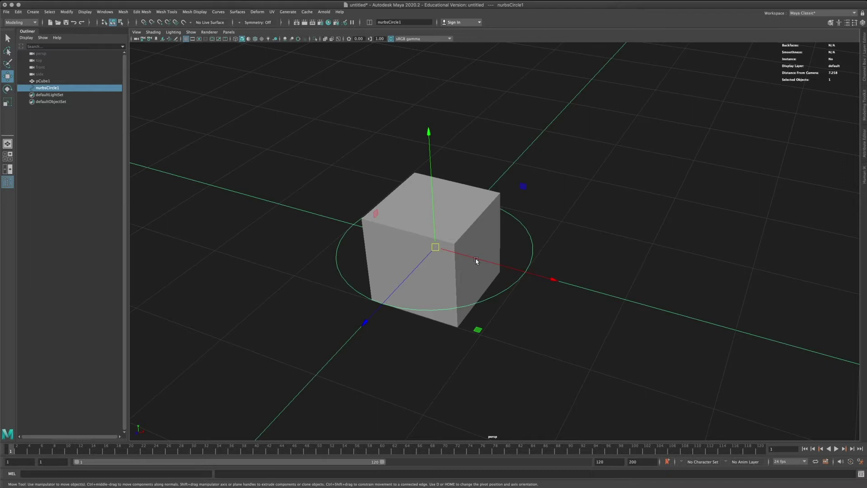
alt+drag(458, 217, 440, 217)
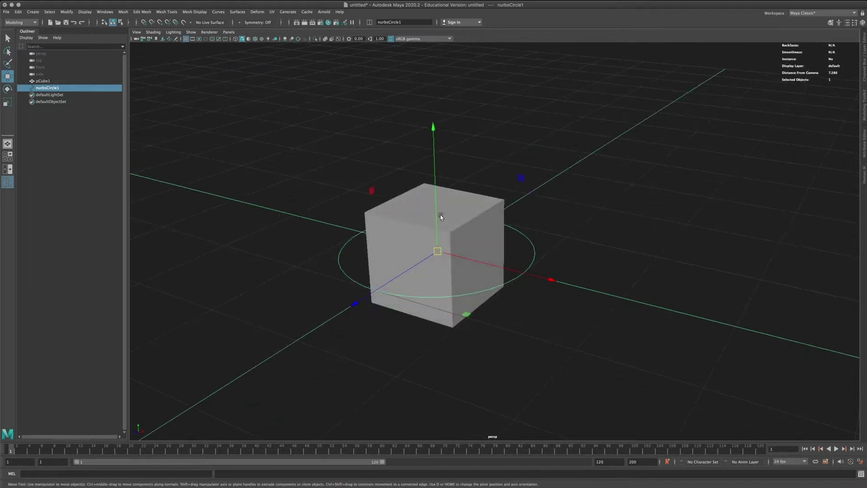
alt+drag(536, 201, 577, 197)
click(536, 240)
alt+drag(536, 240, 522, 251)
click(571, 231)
alt+drag(571, 231, 407, 68)
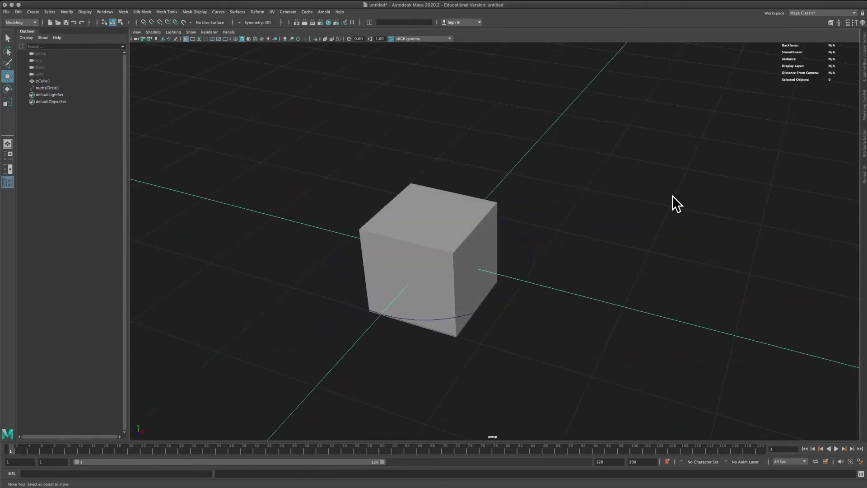
alt+drag(535, 250, 527, 248)
click(524, 242)
click(534, 246)
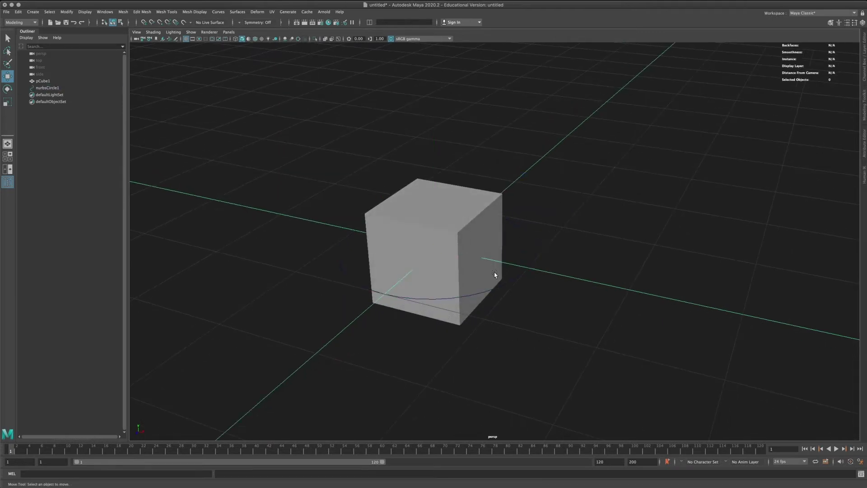
click(326, 253)
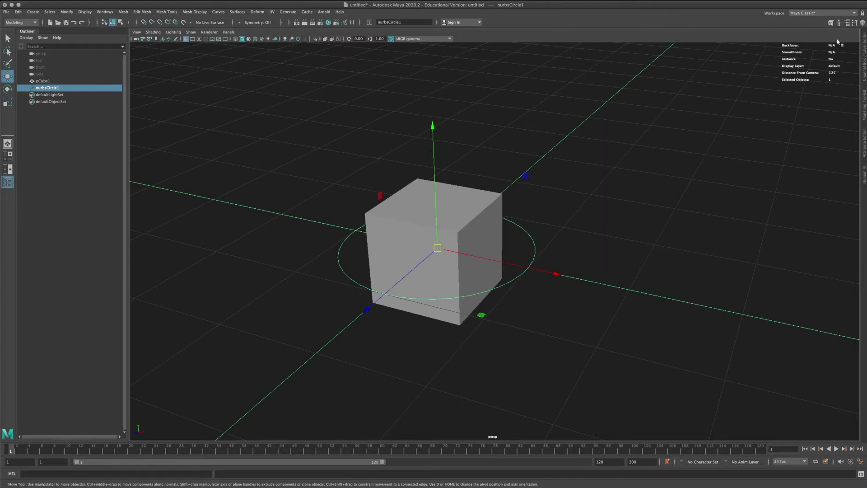
click(847, 22)
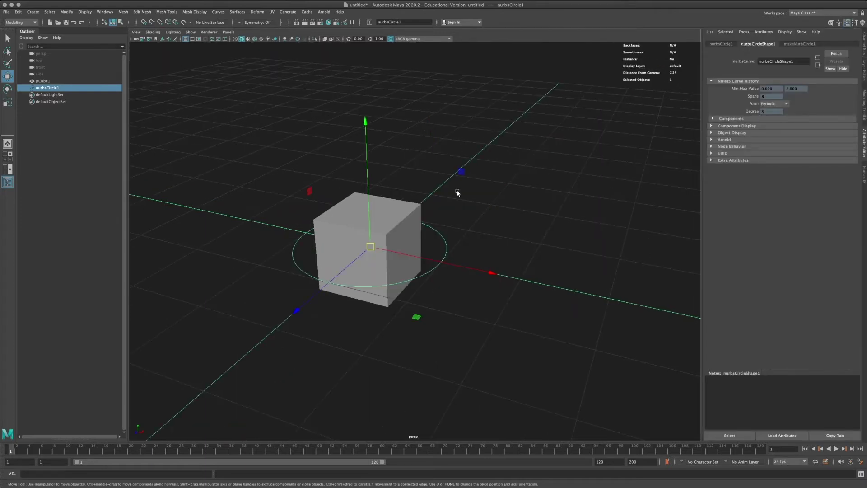
Enable Use Outliner Color on the circle's transform and set it to pink
click(463, 241)
alt+middle_drag(462, 241, 504, 245)
alt+drag(504, 245, 501, 244)
click(504, 258)
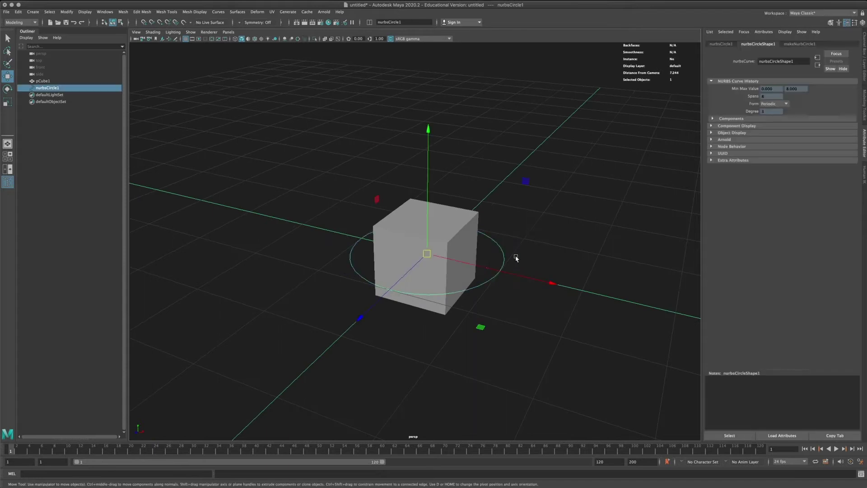
click(734, 134)
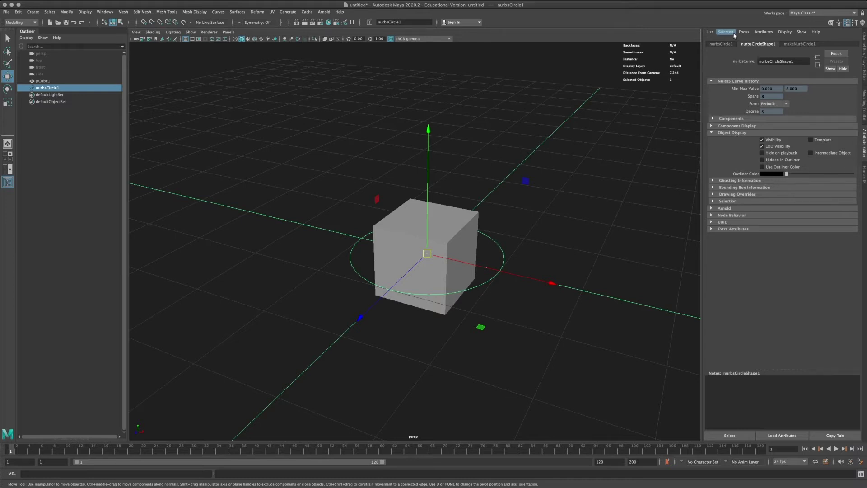
click(730, 45)
click(723, 161)
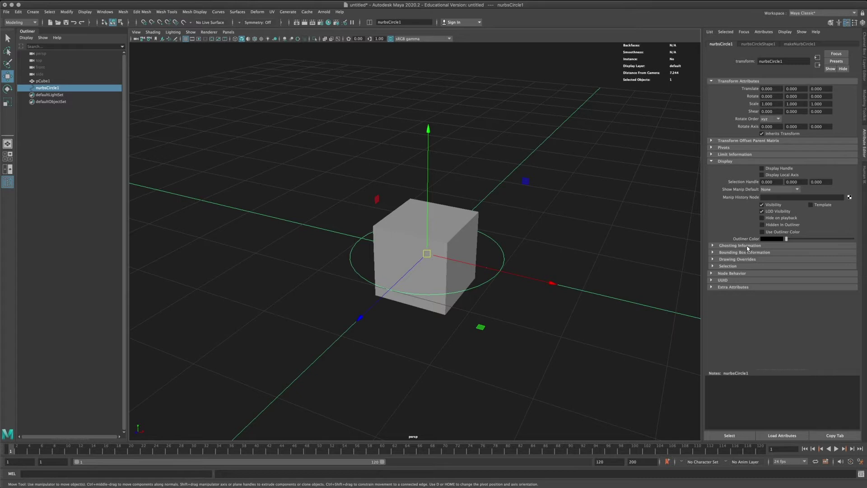
click(771, 238)
drag(752, 272, 772, 263)
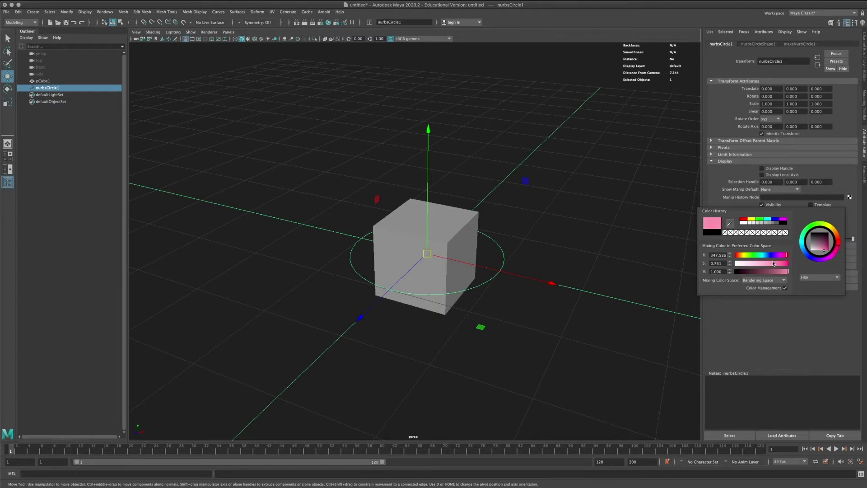
click(273, 127)
Rename nurbsCircle1 to Control in the Outliner
click(57, 89)
double_click(44, 88)
text(Control)
key(Return)
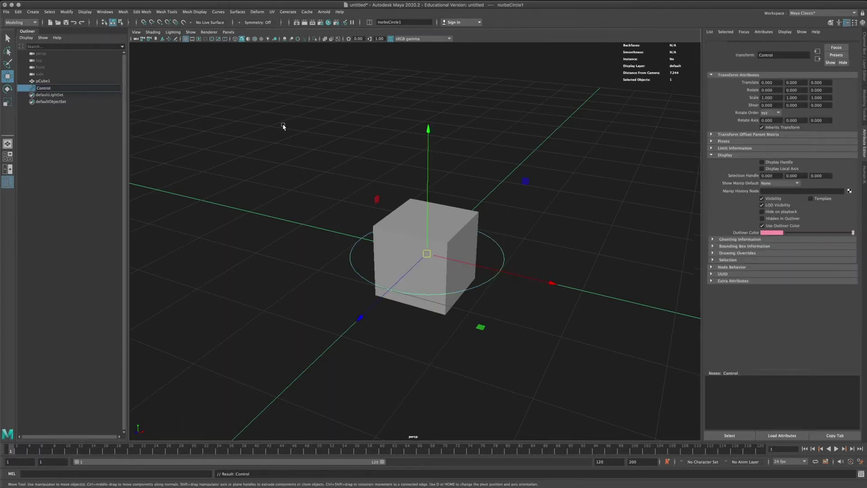
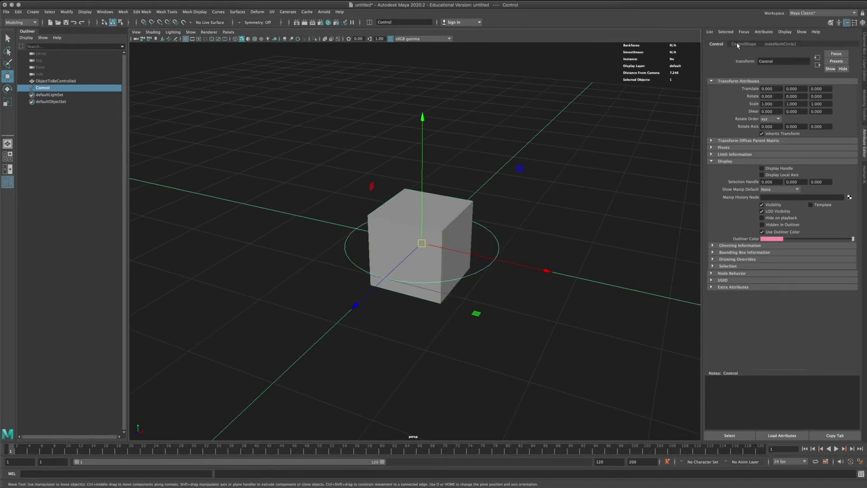
Enable drawing overrides on the Control circle and set an RGB pink override colour
click(740, 260)
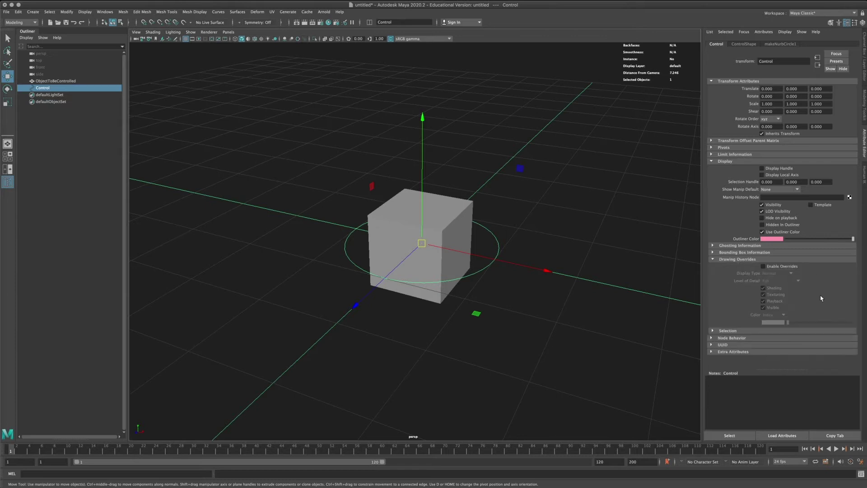
click(763, 266)
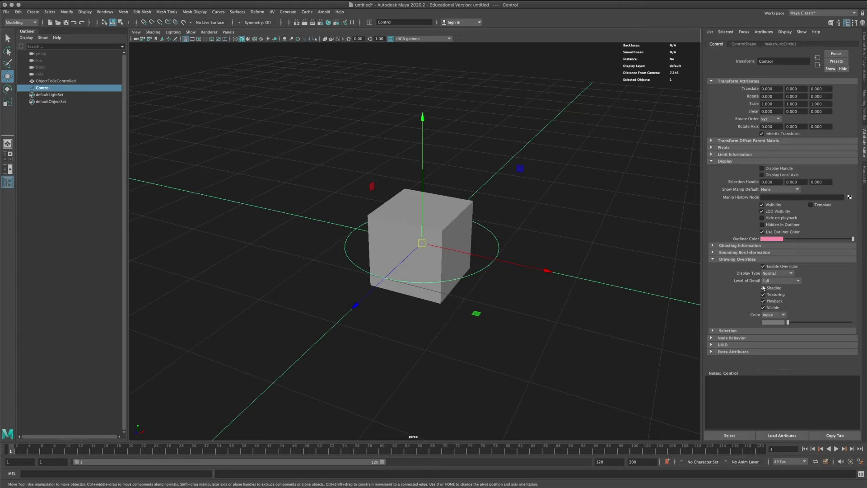
click(774, 315)
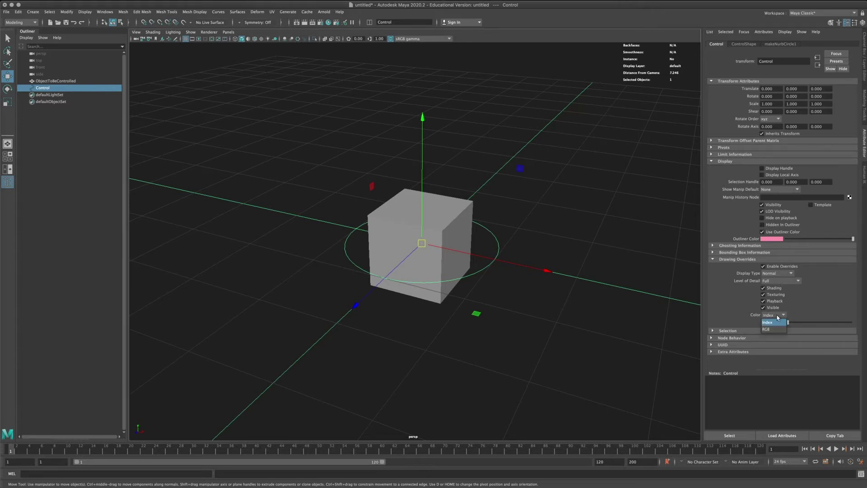
click(773, 331)
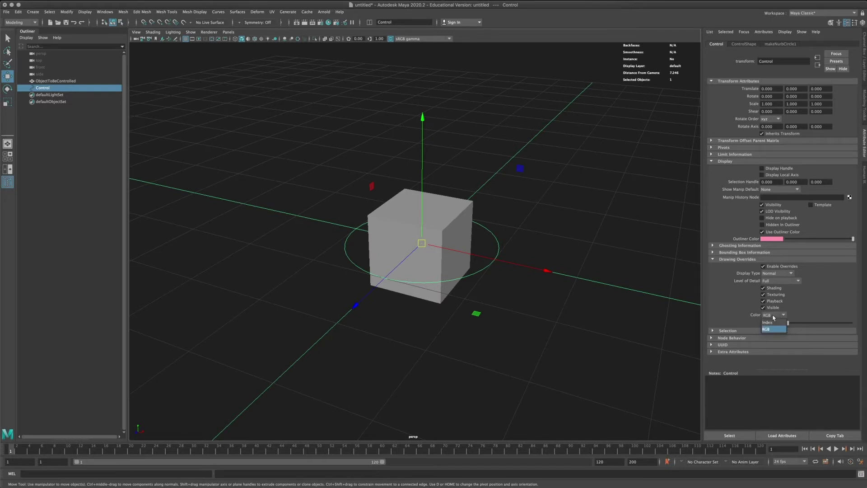
click(773, 330)
click(772, 322)
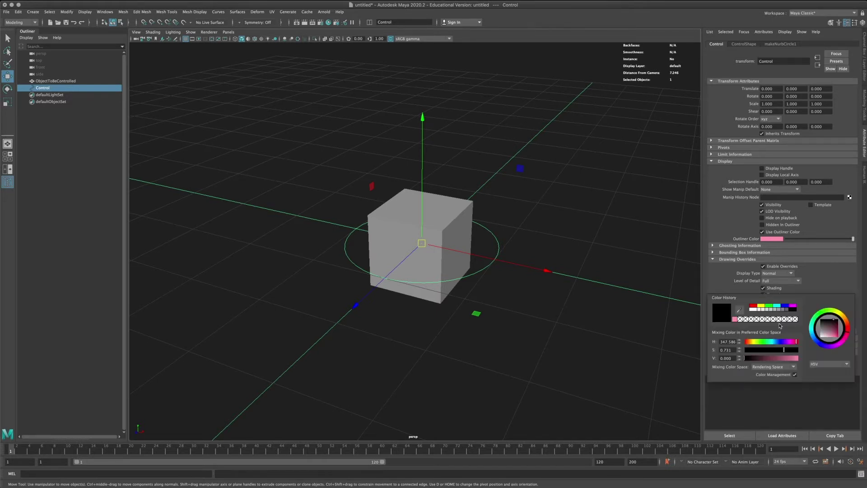
click(780, 324)
click(741, 335)
Deselect and reselect the circle from several angles to confirm it draws pink
click(554, 255)
alt+drag(496, 226, 494, 236)
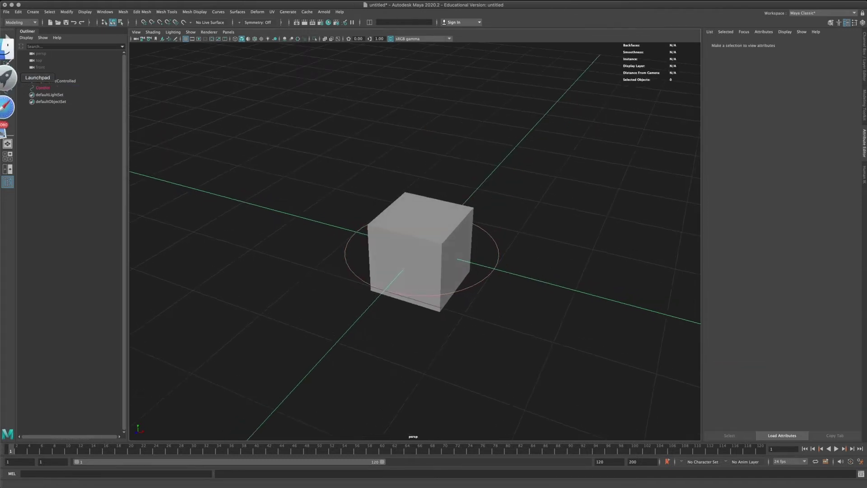
click(47, 88)
alt+drag(544, 211, 500, 207)
drag(547, 226, 508, 247)
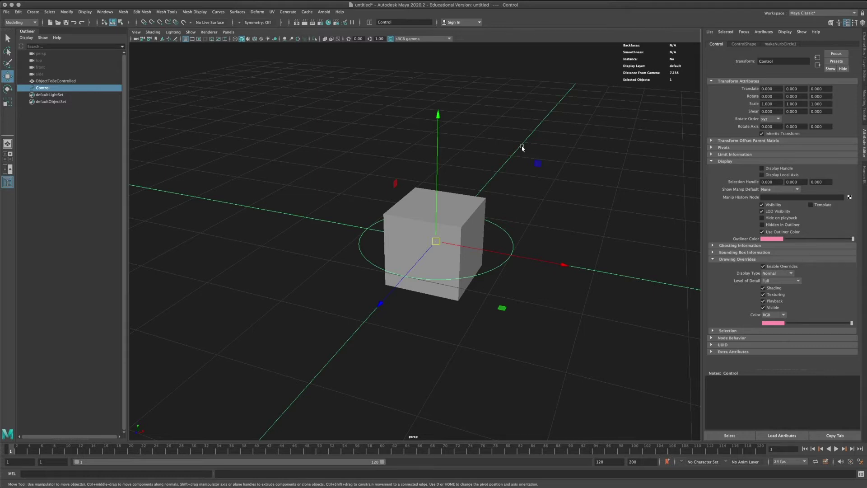
alt+drag(516, 189, 513, 199)
click(512, 211)
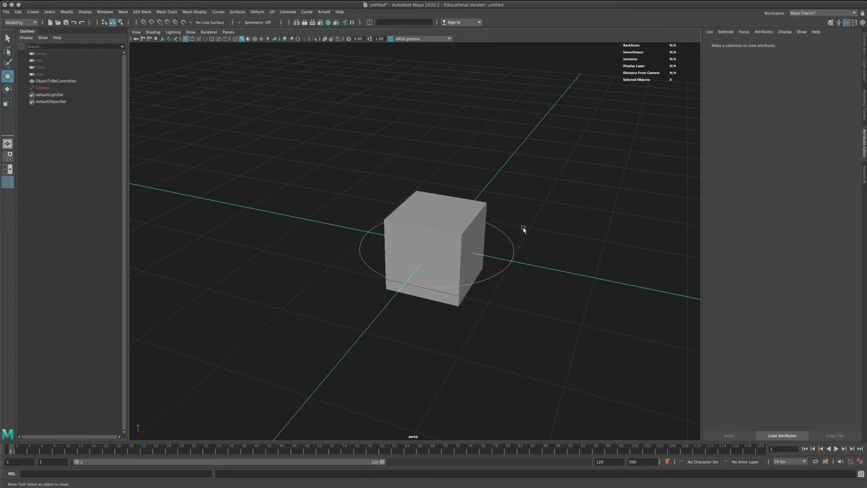
drag(523, 230, 499, 238)
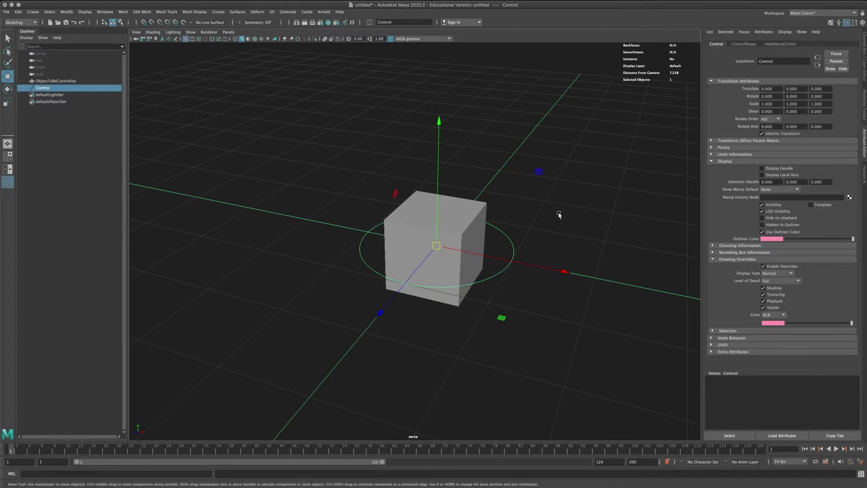
alt+drag(557, 220, 478, 235)
alt+right_drag(477, 235, 512, 247)
alt+middle_drag(512, 247, 507, 239)
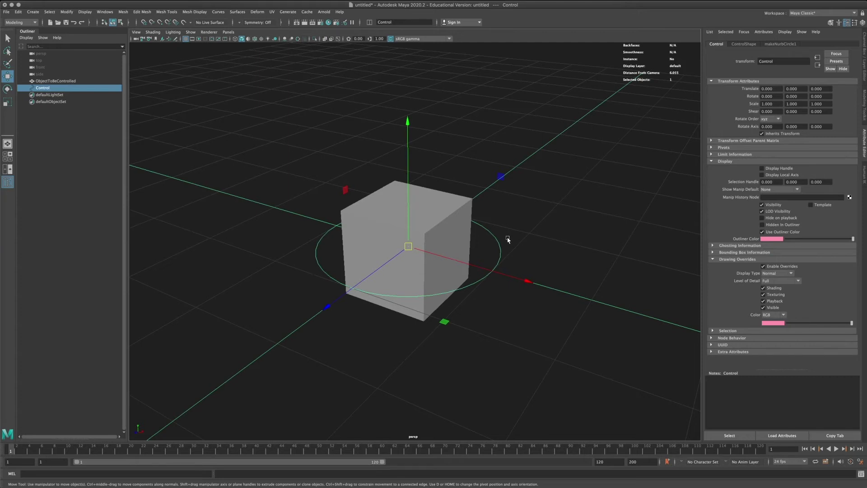
click(515, 237)
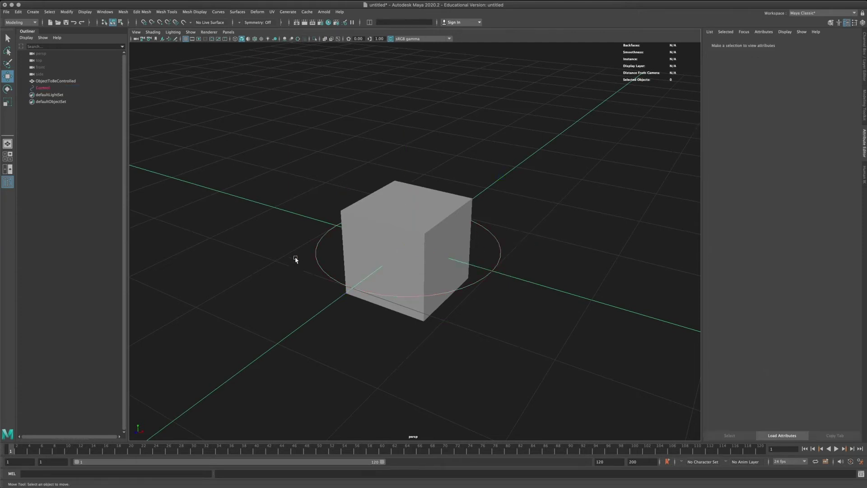
click(317, 258)
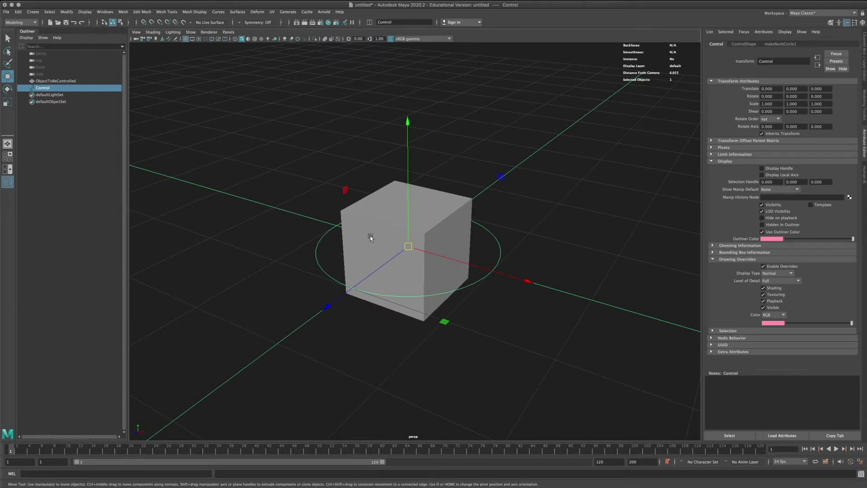
alt+middle_drag(442, 214, 441, 218)
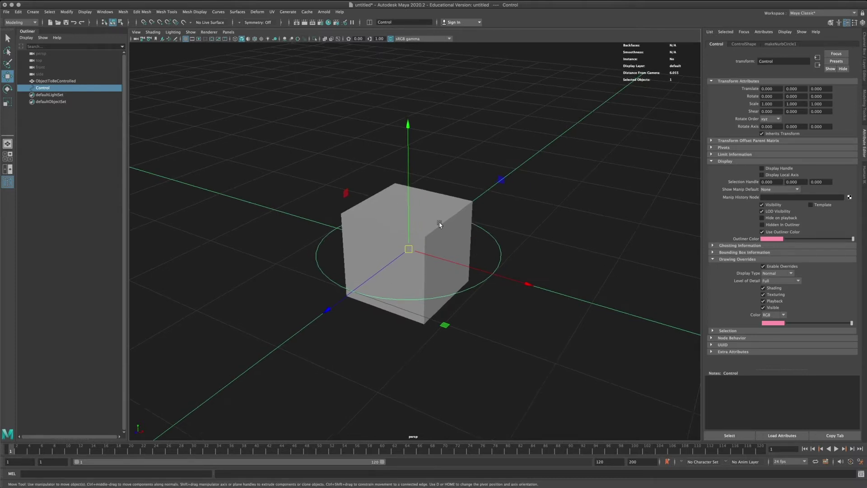
Change the Control circle's RGB override colour from pink to pale yellow
click(774, 323)
click(563, 278)
click(483, 233)
click(770, 322)
click(747, 340)
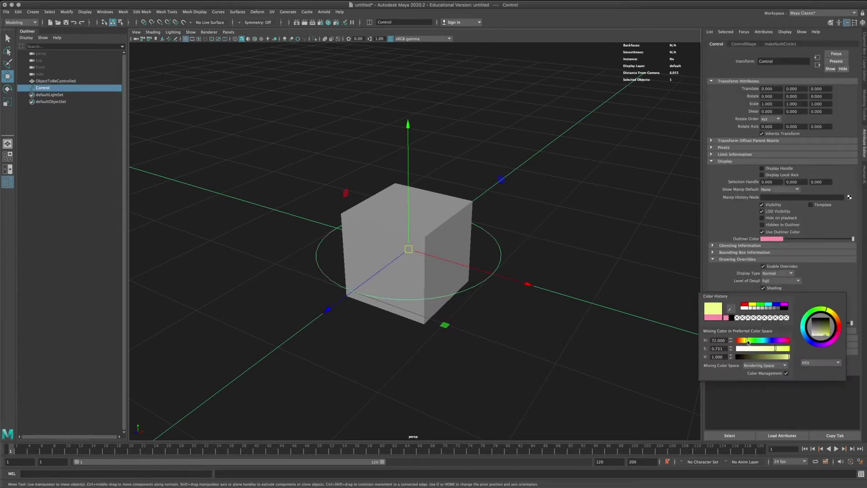
click(562, 258)
Deselect and reselect the circle to confirm it draws pale yellow
click(488, 239)
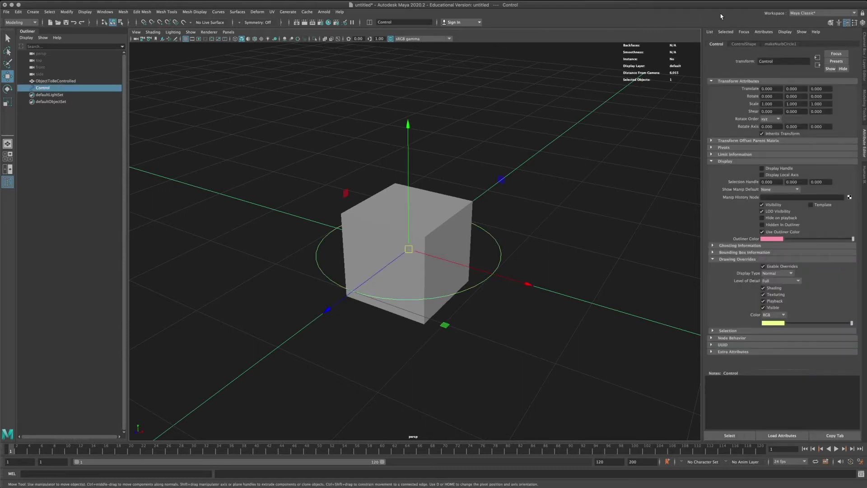
click(482, 244)
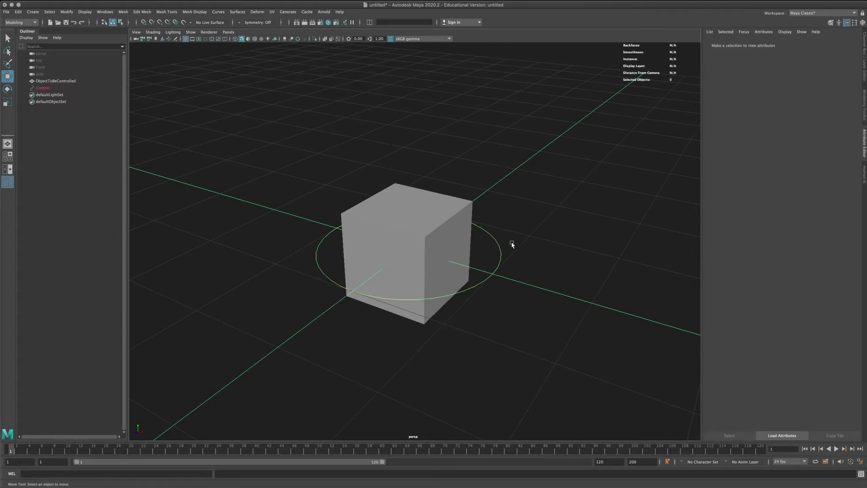
click(491, 239)
click(536, 242)
alt+middle_drag(507, 248, 532, 263)
alt+drag(532, 263, 507, 271)
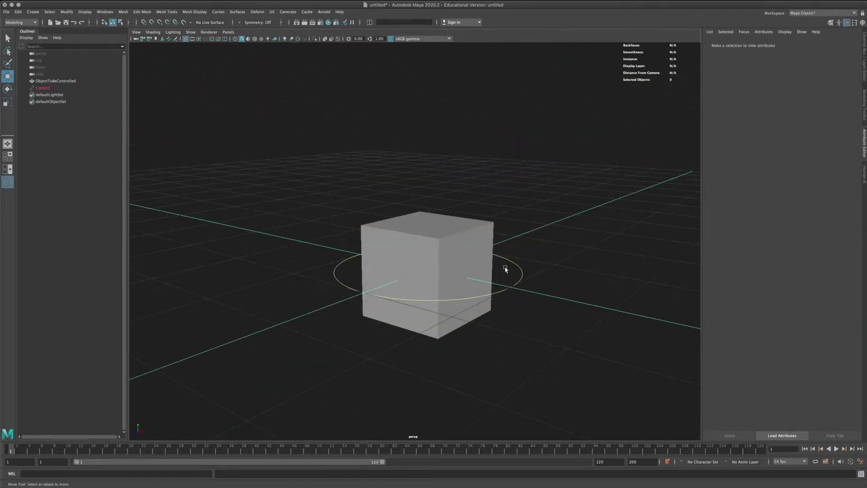
click(519, 272)
In ControlShape's Extra Attributes, try a Line Width of 1
click(743, 44)
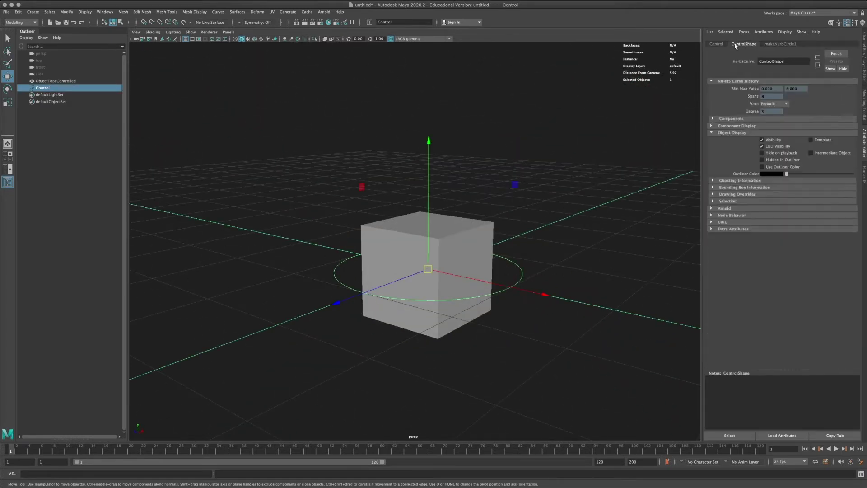
click(732, 229)
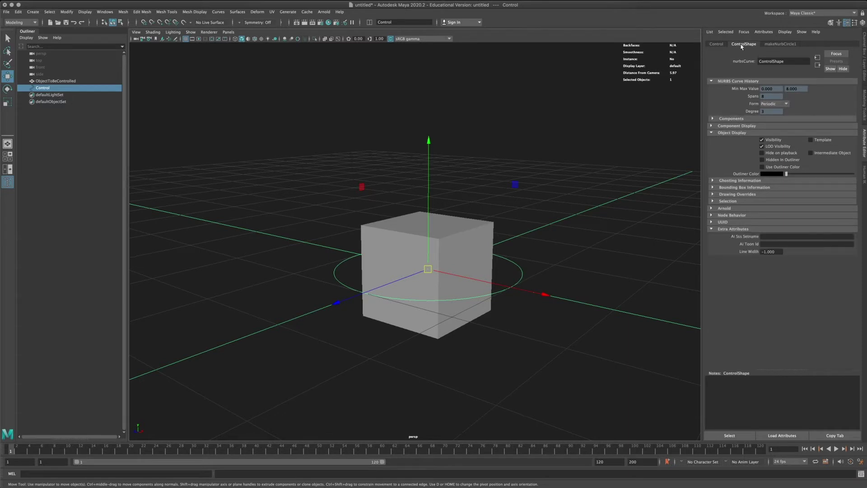
double_click(779, 251)
text(1)
key(Return)
Test Line Widths of 2, 1.5 and 4, settling on 2
double_click(777, 251)
text(2)
key(Return)
double_click(776, 251)
text(1.5)
key(Return)
double_click(777, 251)
text(4)
key(Return)
double_click(777, 251)
text(2)
key(Return)
Hide the viewport grid
click(542, 240)
alt+drag(536, 234, 471, 258)
click(84, 12)
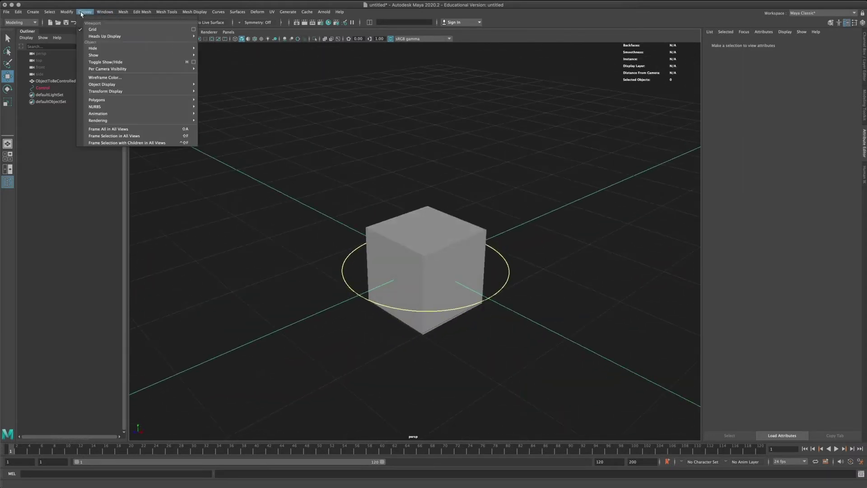
click(92, 29)
alt+drag(435, 283, 466, 279)
With Control selected, delete all construction history via Edit > Delete All by Type > History
click(513, 262)
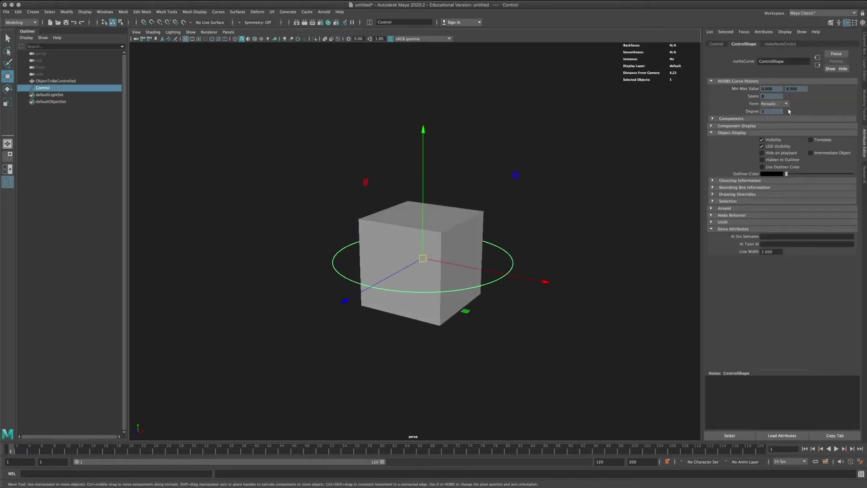
click(721, 45)
click(742, 45)
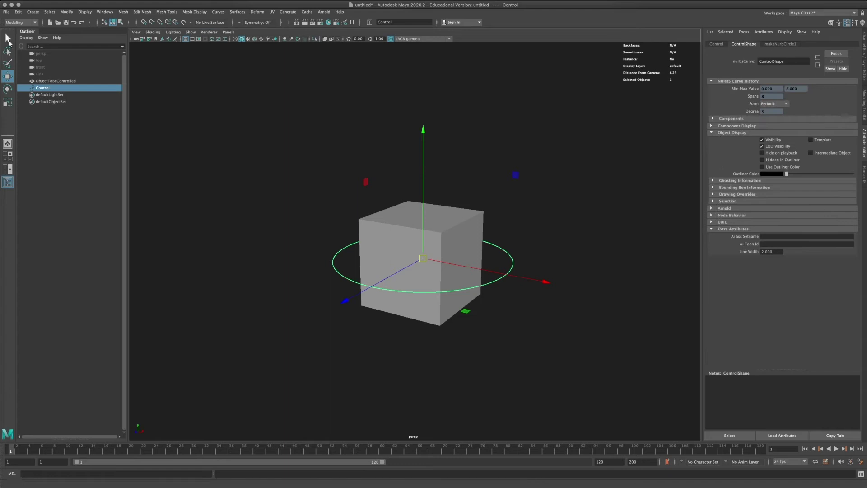
click(18, 11)
mouse_move(59, 100)
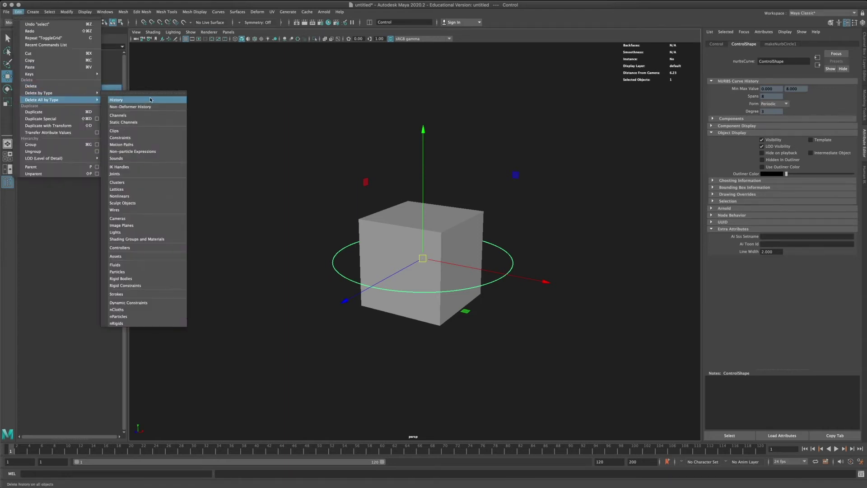
click(151, 100)
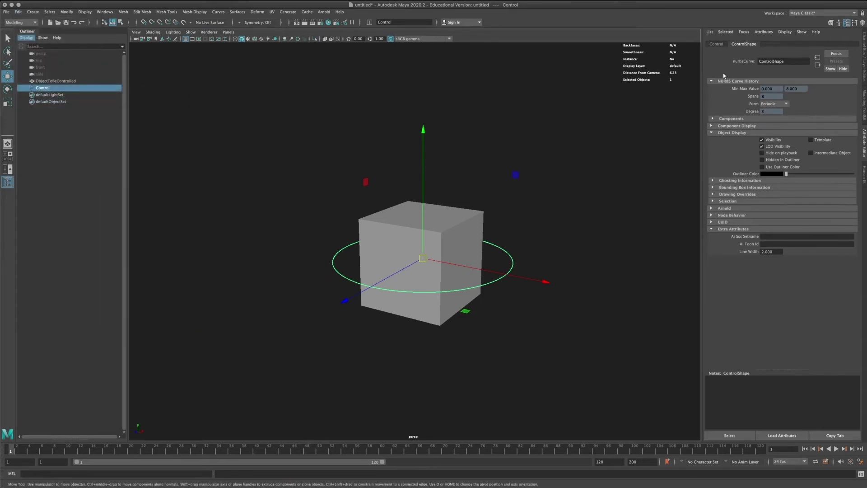
Check the cube and circle selections, then test-move the circle and undo the move
click(67, 80)
click(53, 88)
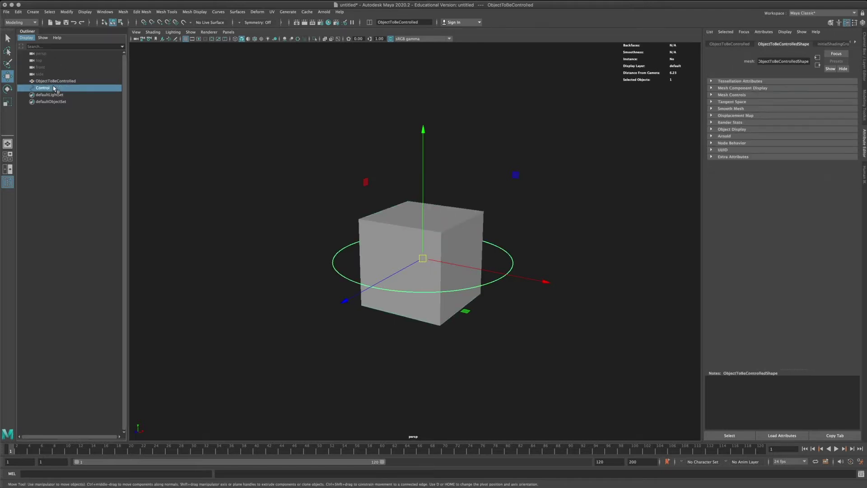
click(75, 82)
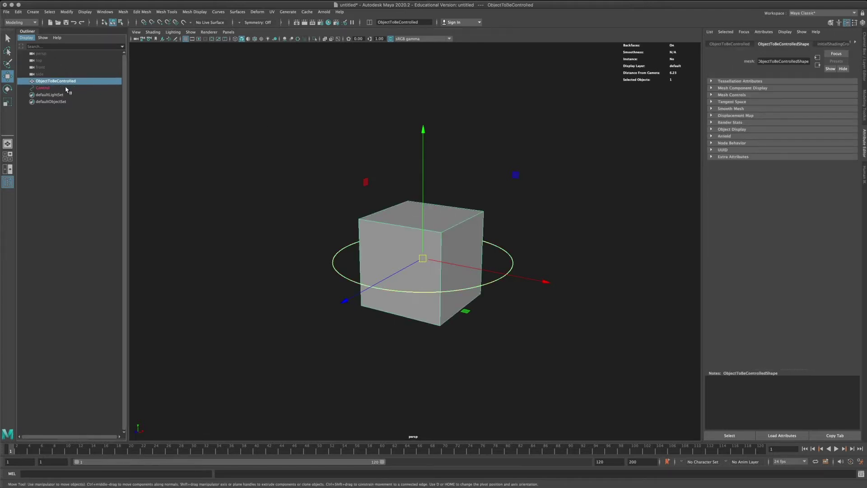
click(70, 88)
click(437, 199)
alt+drag(437, 199, 415, 226)
click(487, 266)
drag(427, 255, 467, 229)
key(ctrl+z)
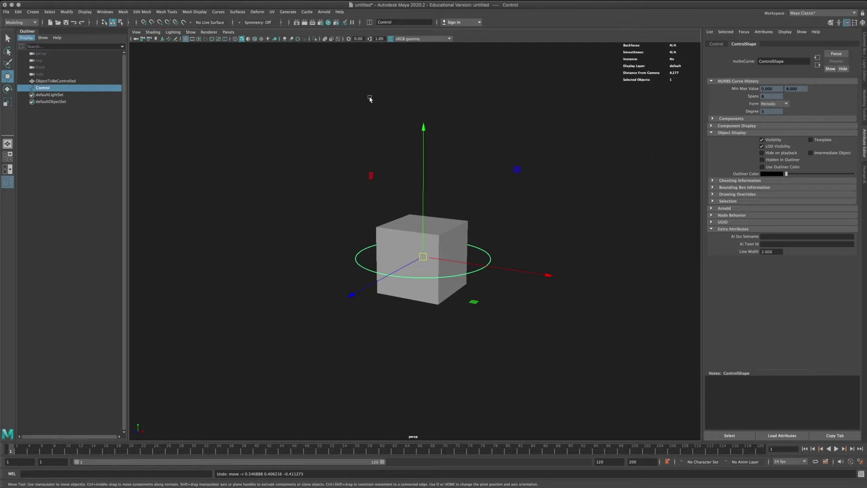
click(104, 11)
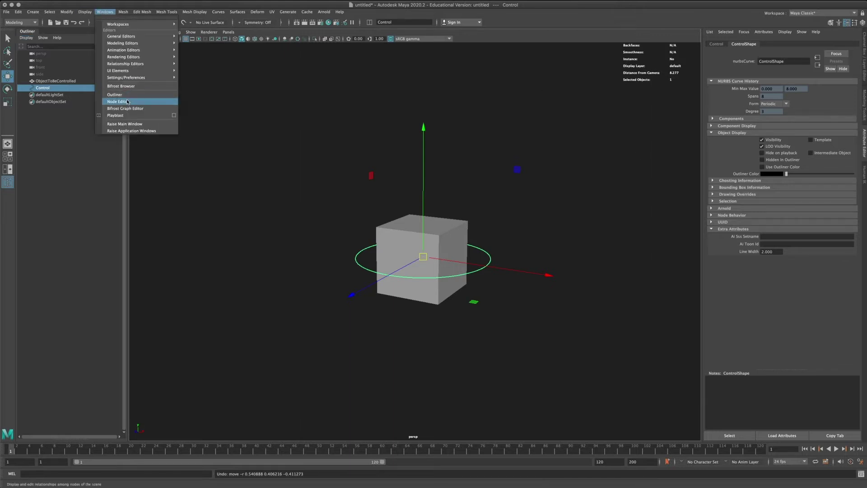
Open the Node Editor, move it to the right and clear its graph
click(117, 102)
drag(183, 75, 607, 79)
drag(695, 211, 546, 186)
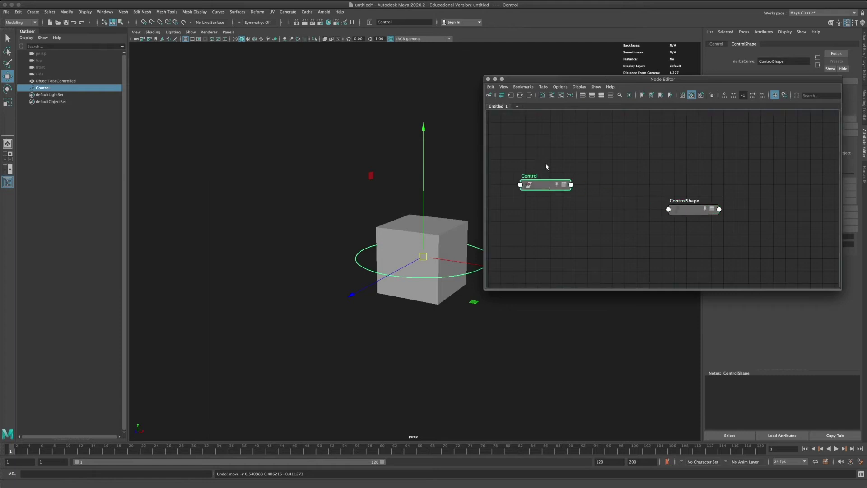
click(570, 95)
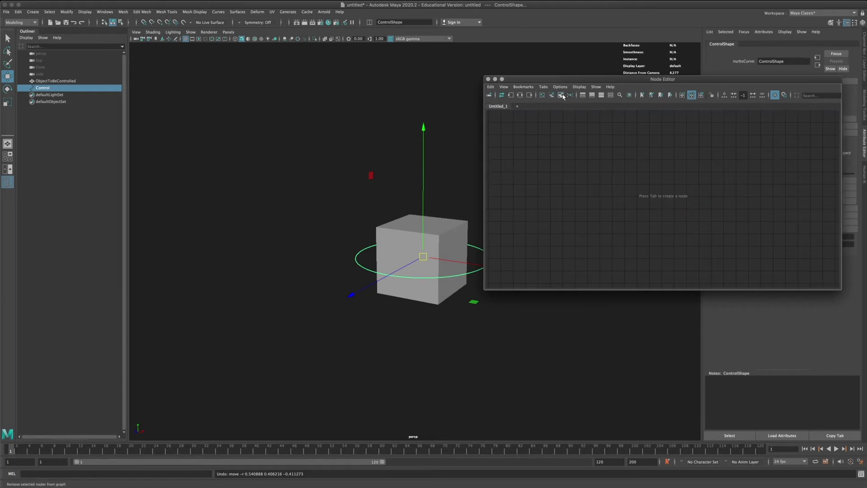
drag(551, 81, 553, 67)
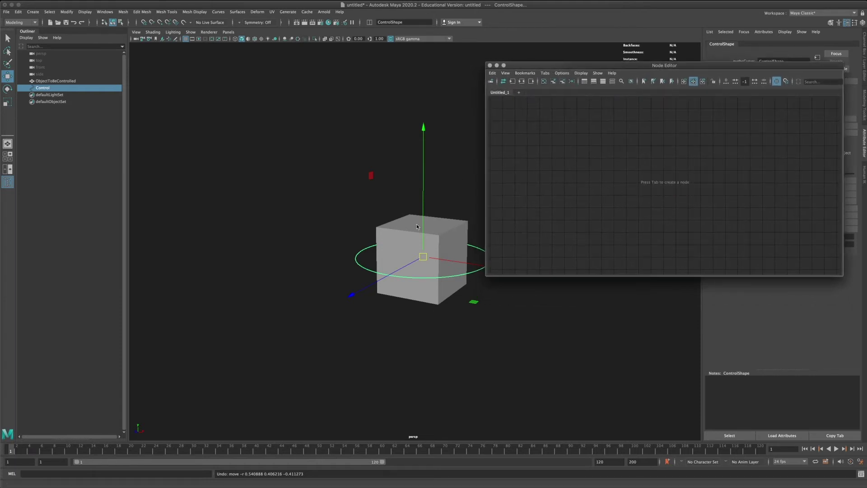
click(302, 182)
Graph the cube's input and output connections, then remove all nodes from the graph
click(449, 295)
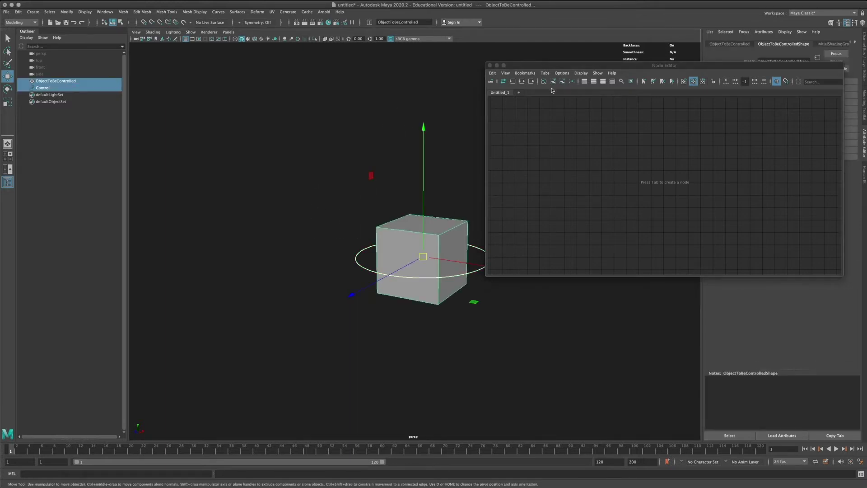
click(523, 83)
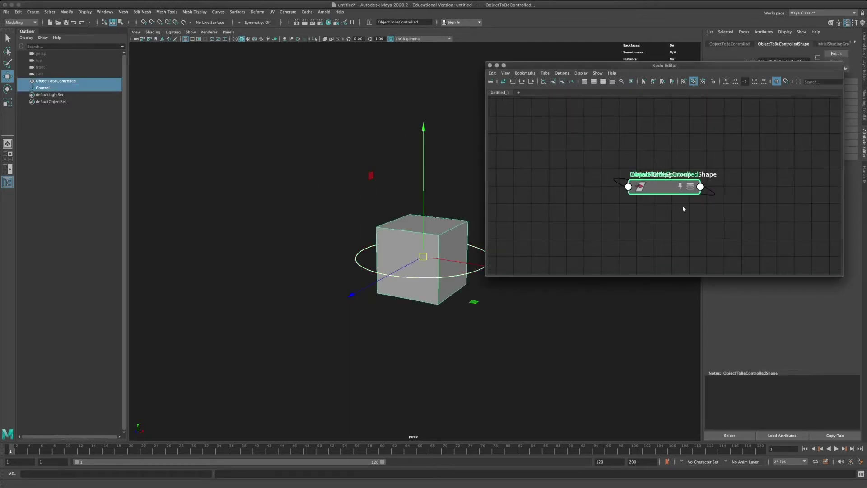
click(662, 184)
drag(668, 186, 785, 182)
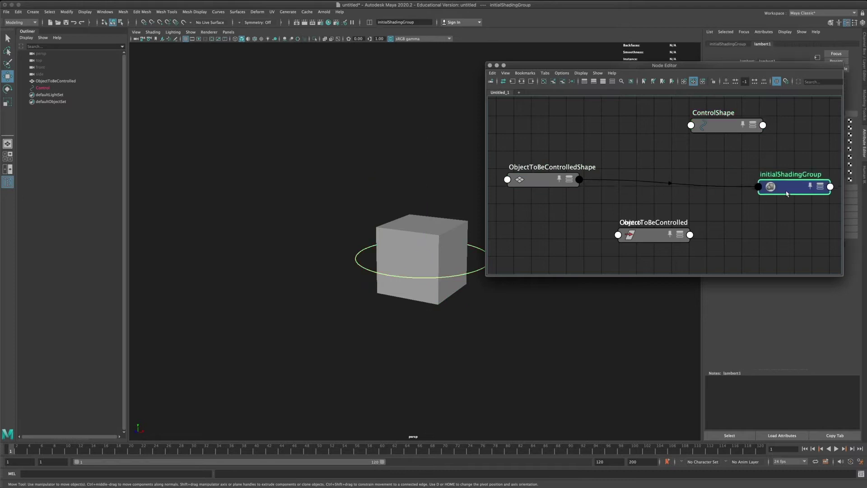
scroll(676, 151, down, 5)
scroll(642, 136, up, 4)
scroll(576, 121, down, 2)
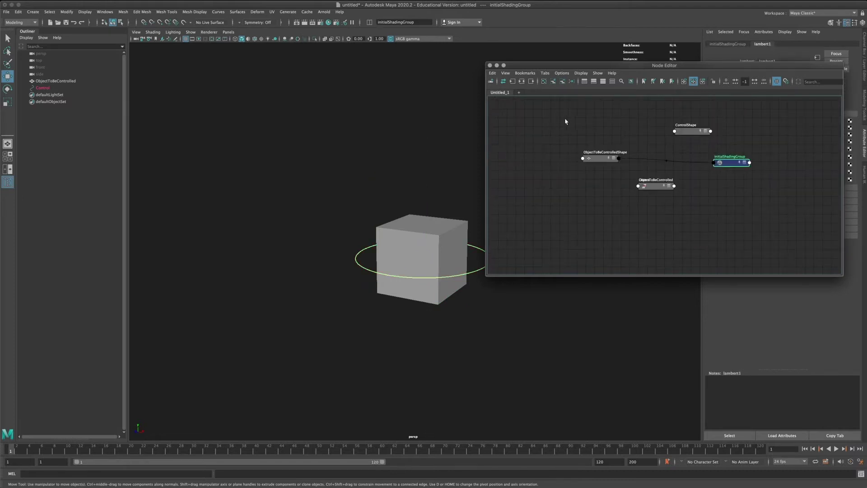
drag(820, 214, 821, 215)
click(561, 81)
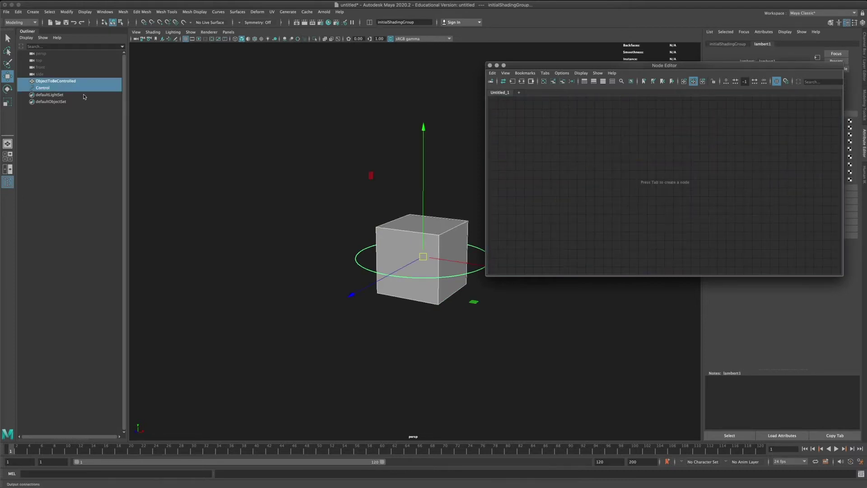
Drag ObjectToBeControlled and Control from the Outliner into the graph and frame all nodes
drag(45, 88, 582, 153)
click(716, 120)
key(a)
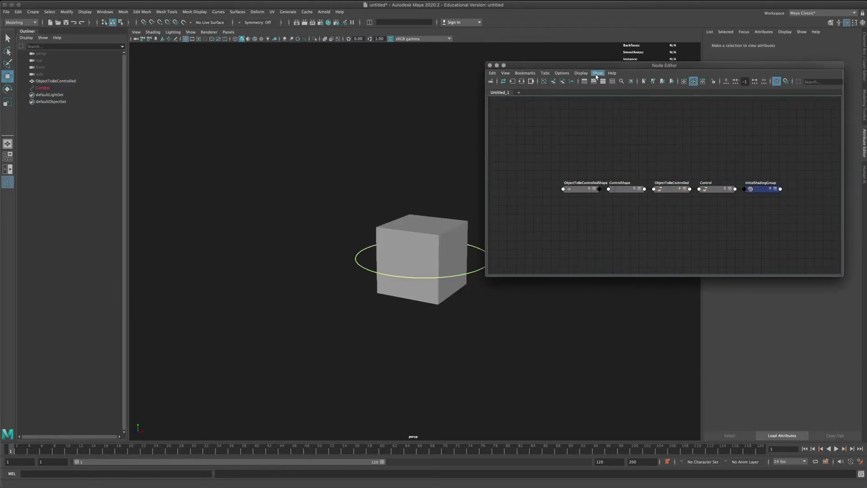
Spread the five graph nodes apart, placing ControlShape and ObjectToBeControlled on the left
drag(577, 189, 544, 154)
drag(627, 187, 526, 195)
drag(674, 192, 528, 222)
drag(714, 191, 590, 206)
alt+middle_drag(598, 191, 610, 185)
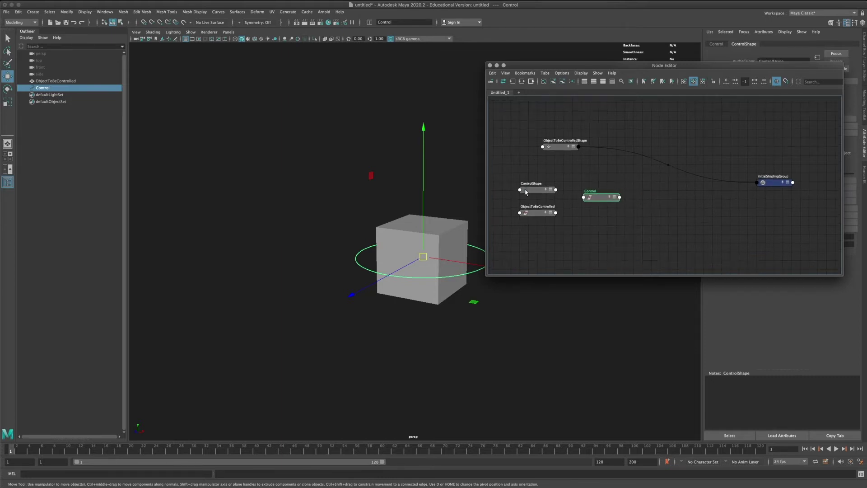
drag(531, 191, 565, 175)
drag(573, 163, 607, 165)
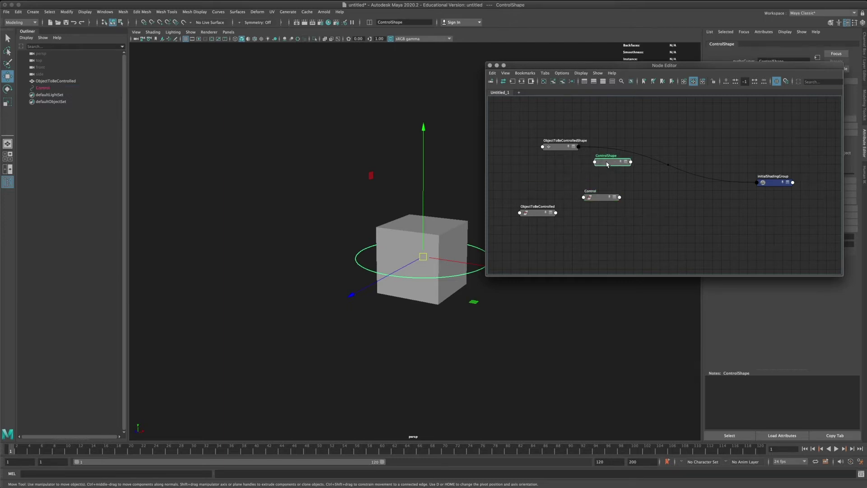
drag(797, 187, 751, 181)
Dock the Node Editor under the viewport and enlarge its panel
drag(583, 68, 465, 456)
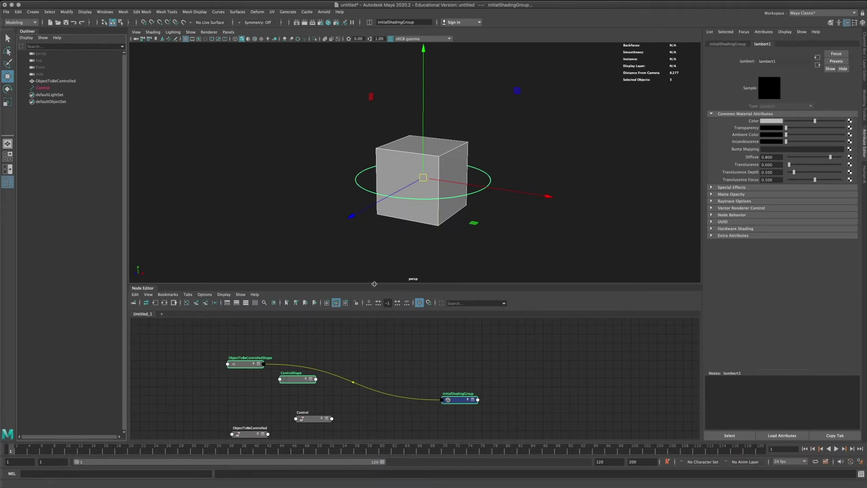
drag(373, 284, 373, 176)
scroll(330, 311, up, 3)
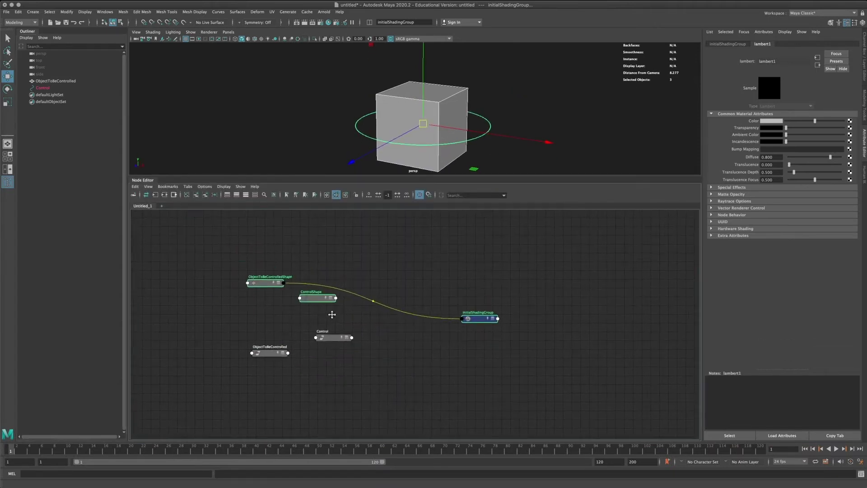
alt+middle_drag(317, 312, 359, 323)
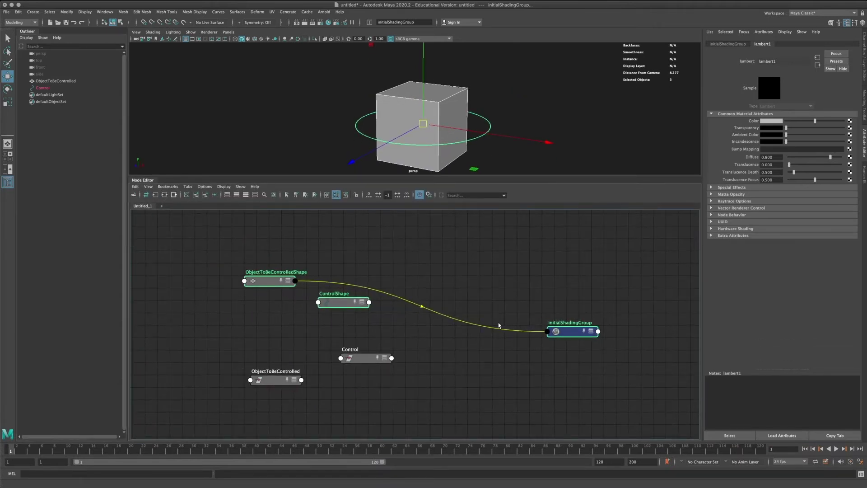
Remove the two shape nodes and initialShadingGroup from the graph
drag(564, 334, 550, 322)
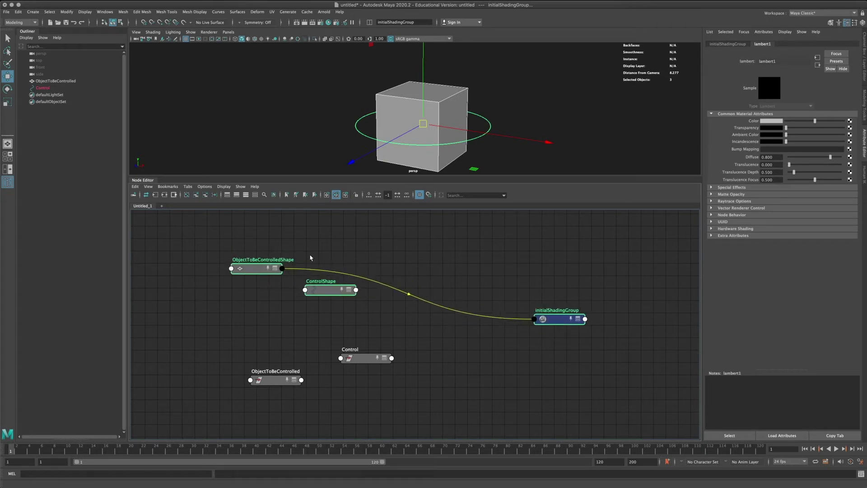
click(206, 196)
Reposition the Control and ObjectToBeControlled nodes in the graph
drag(244, 350, 377, 386)
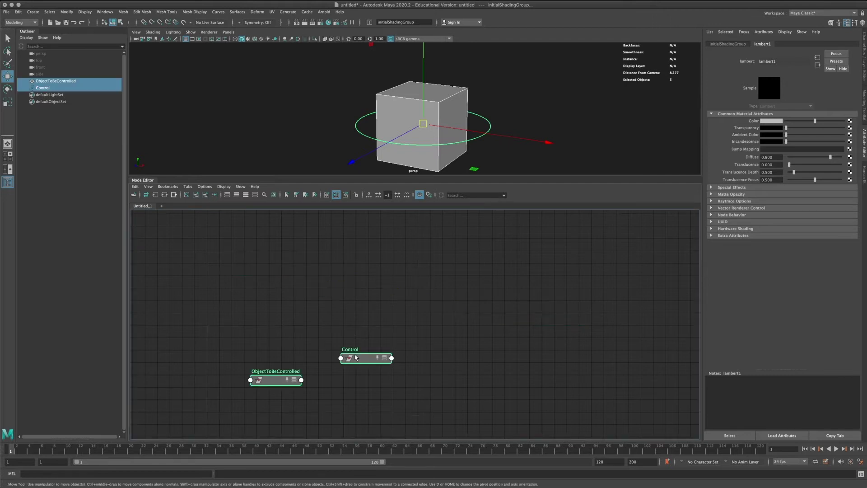
drag(356, 355, 386, 311)
drag(324, 341, 566, 301)
click(518, 299)
click(562, 302)
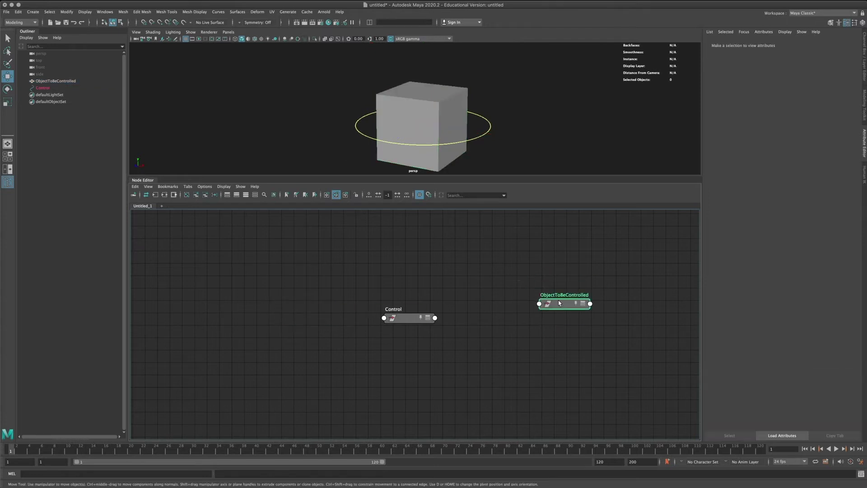
drag(386, 321, 299, 280)
Expand Control and ObjectToBeControlled to show full attributes and place them side by side
click(354, 287)
click(574, 297)
click(584, 299)
drag(557, 295, 494, 287)
mouse_move(306, 273)
mouse_down()
mouse_move(348, 278)
mouse_move(318, 277)
mouse_up()
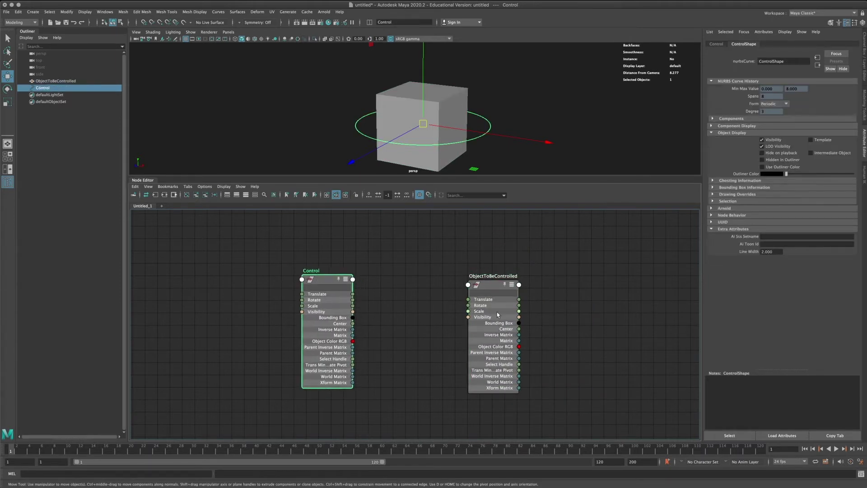
drag(484, 286, 531, 282)
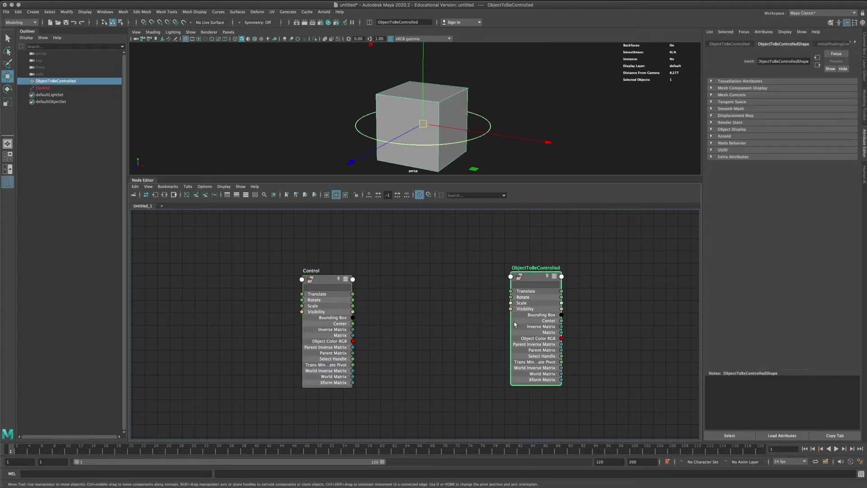
click(510, 276)
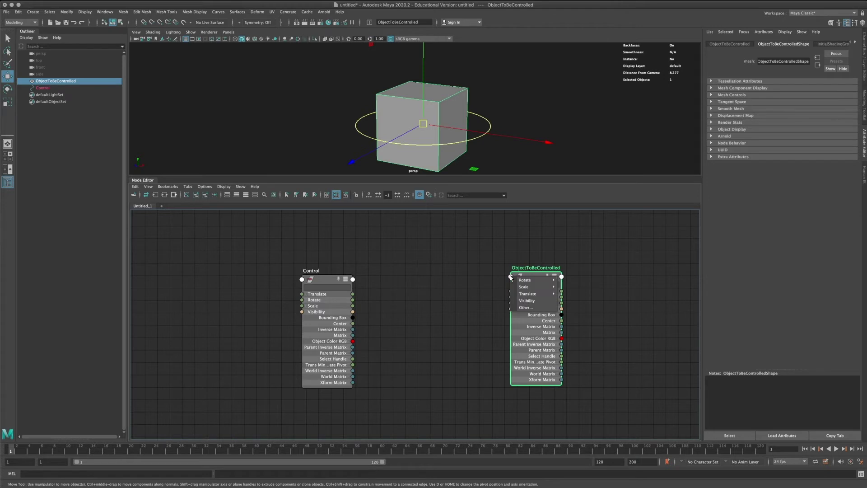
click(540, 307)
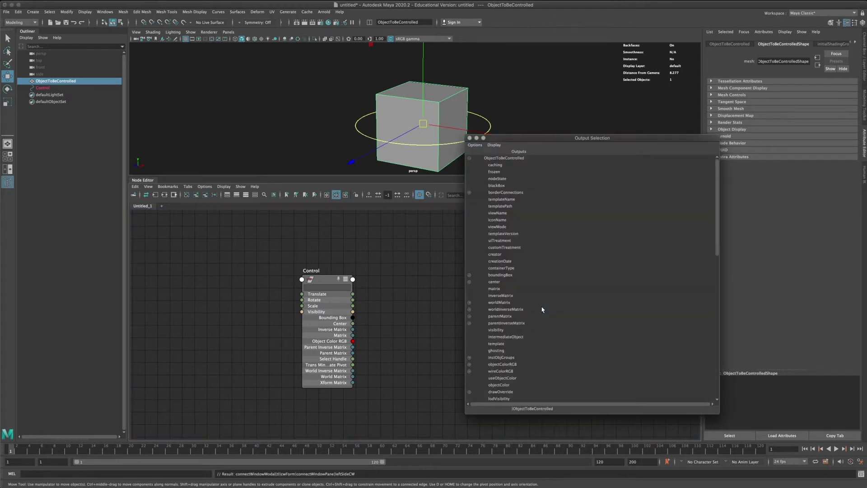
scroll(549, 325, down, 15)
scroll(546, 373, up, 12)
scroll(546, 376, down, 10)
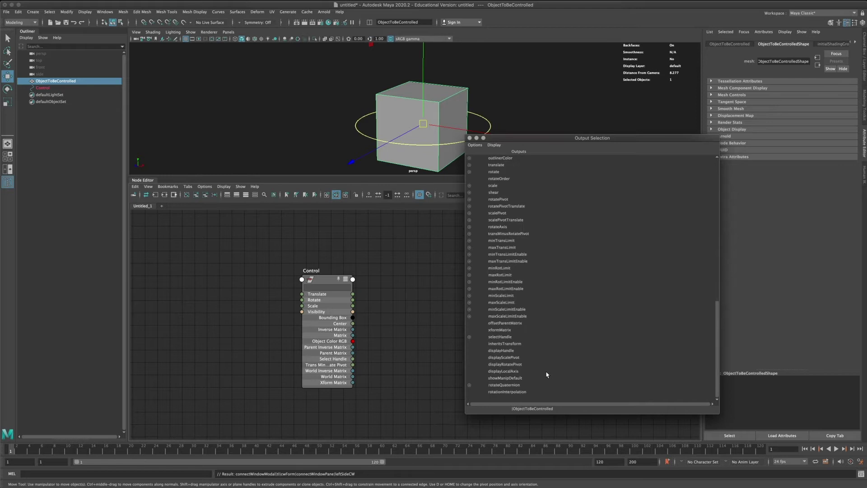
scroll(542, 373, up, 15)
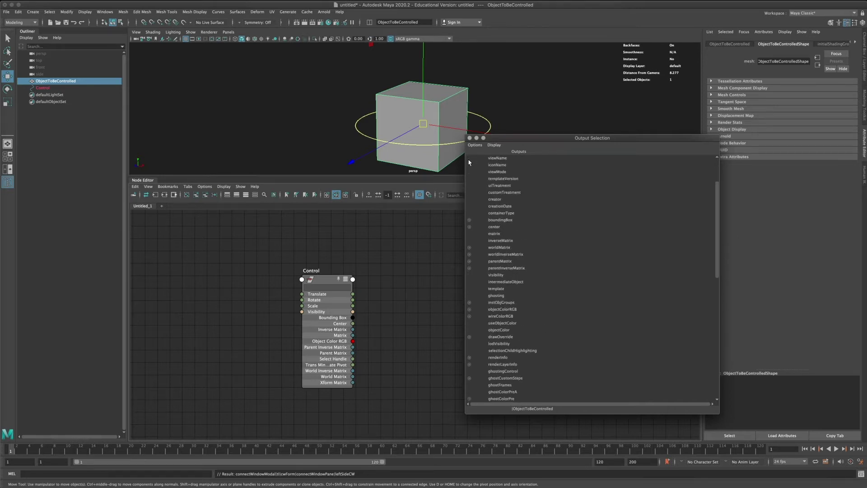
click(469, 138)
drag(535, 278, 550, 277)
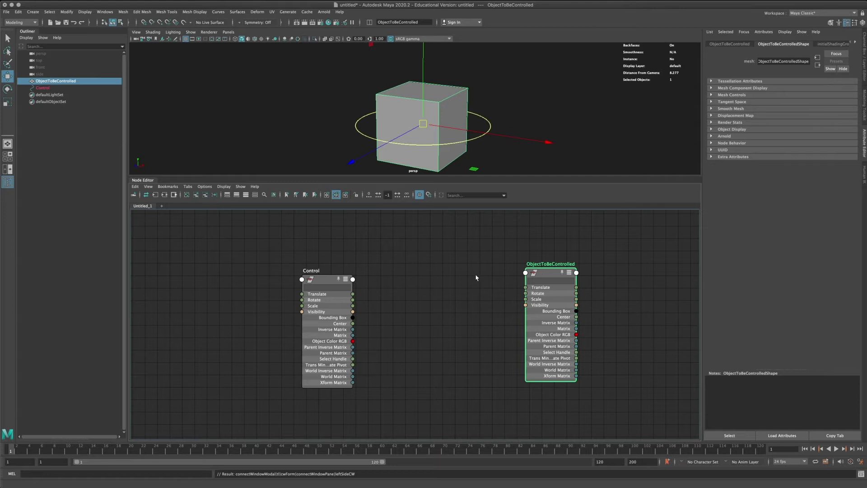
Connect Control's Translate output to ObjectToBeControlled's Translate input
drag(313, 274, 261, 268)
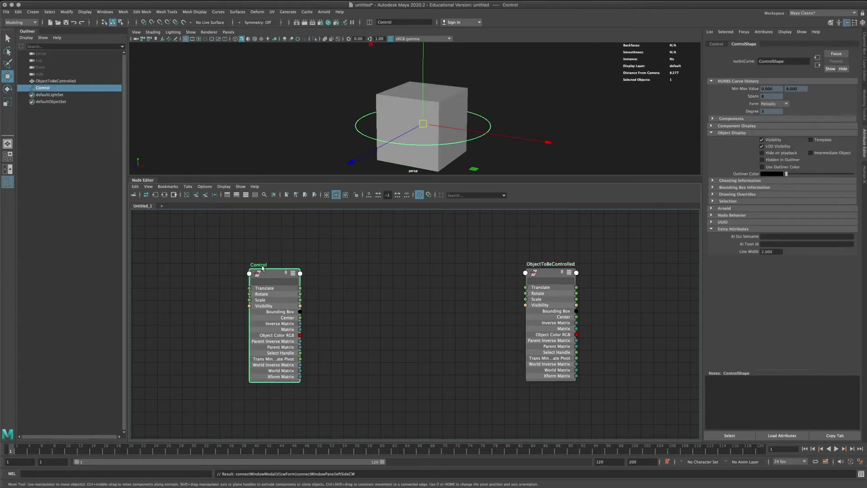
drag(551, 273, 474, 272)
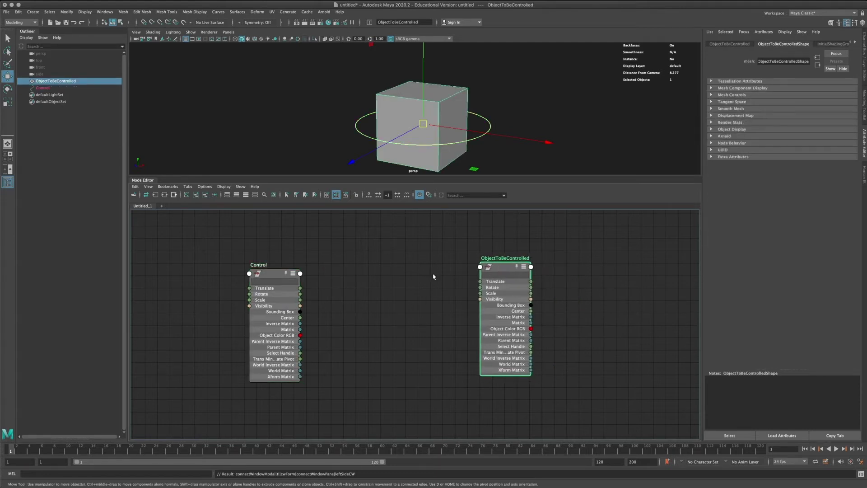
drag(286, 286, 307, 289)
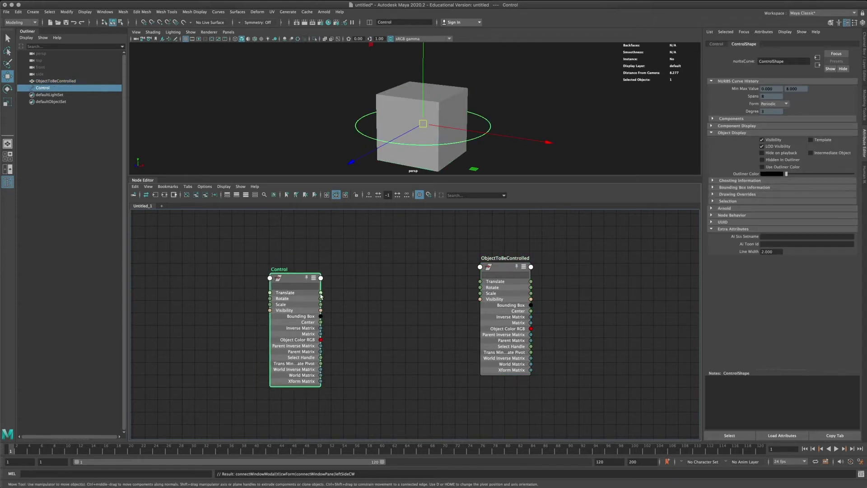
drag(321, 293, 482, 282)
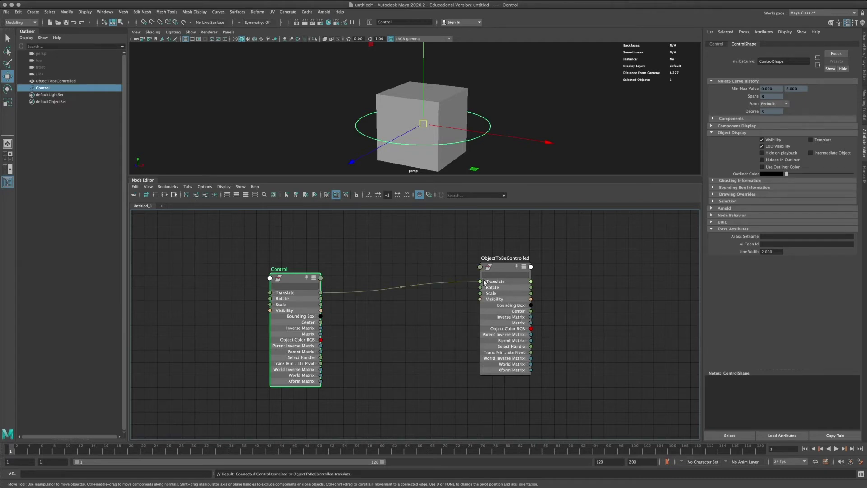
Move the Control circle in the viewport to check the cube follows
click(524, 87)
click(480, 116)
alt+right_drag(548, 126, 438, 124)
alt+middle_drag(438, 123, 426, 136)
drag(426, 137, 379, 122)
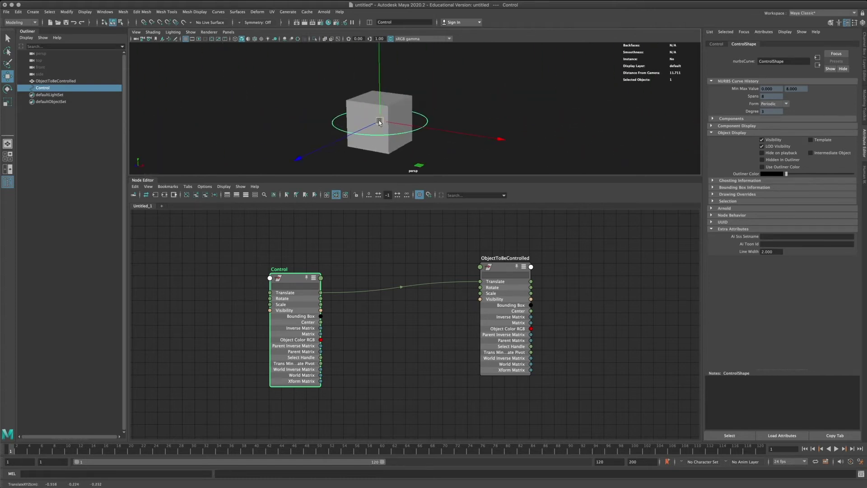
Test-rotate the cube freely, then move the Control ring together with the linked cube
click(399, 112)
key(e)
click(747, 45)
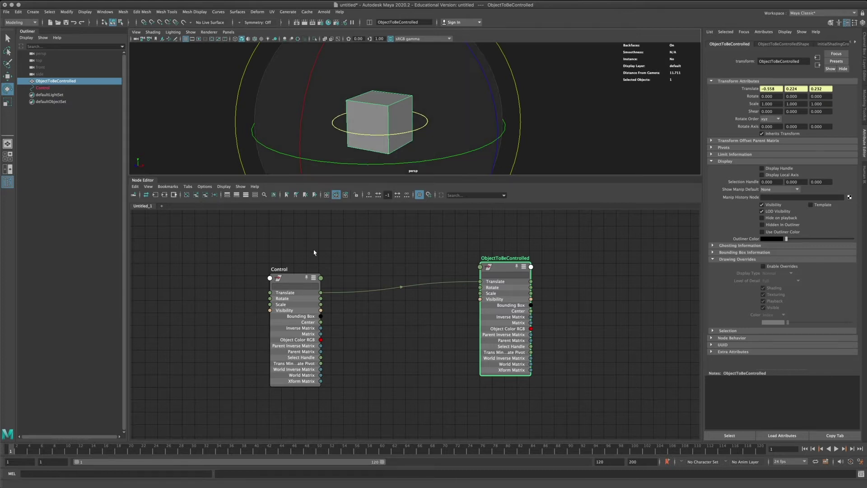
drag(510, 134, 446, 77)
click(434, 130)
click(426, 120)
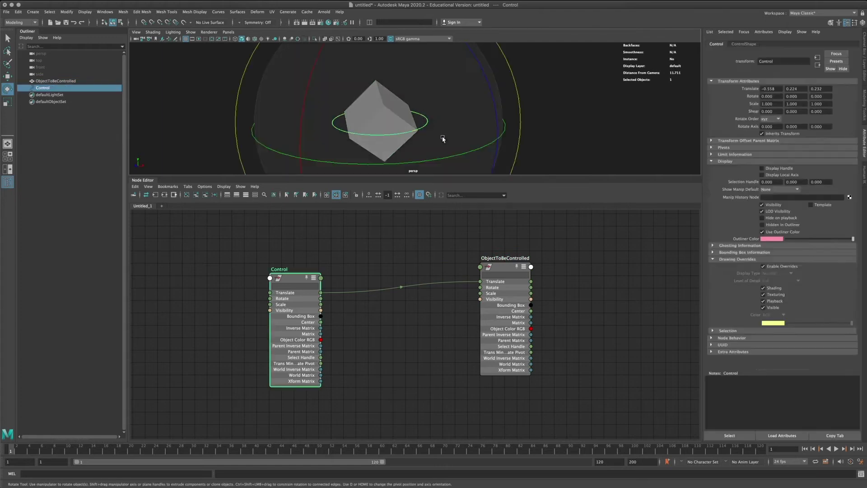
key(w)
click(411, 118)
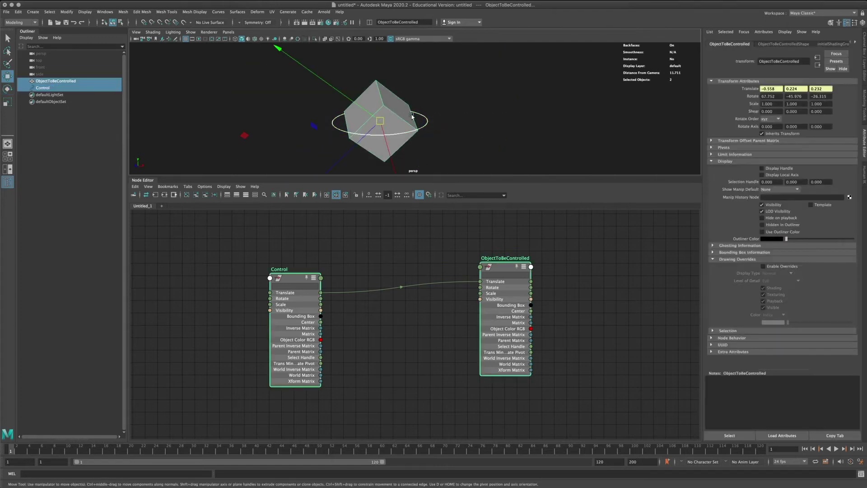
drag(380, 121, 295, 127)
Undo the cube's test rotations and wire Control's Rotate into ObjectToBeControlled's Rotate
click(317, 93)
key(e)
key(ctrl+z)
key(ctrl+z)
key(ctrl+z)
key(ctrl+z)
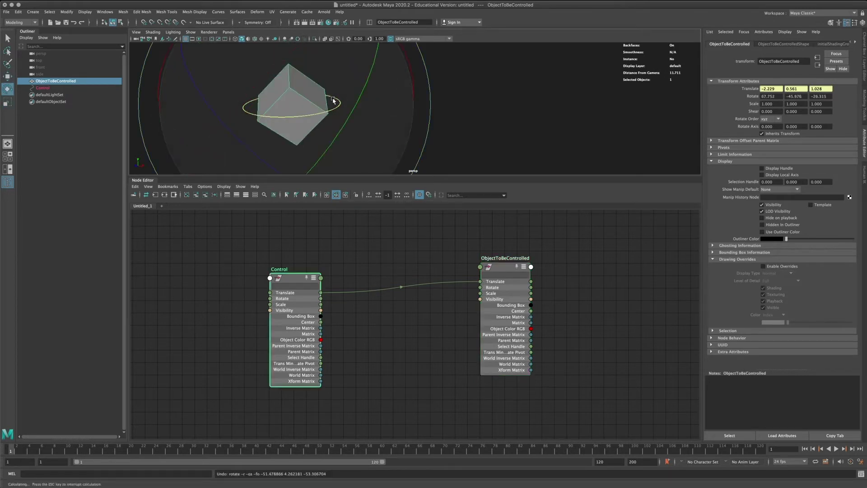
click(510, 137)
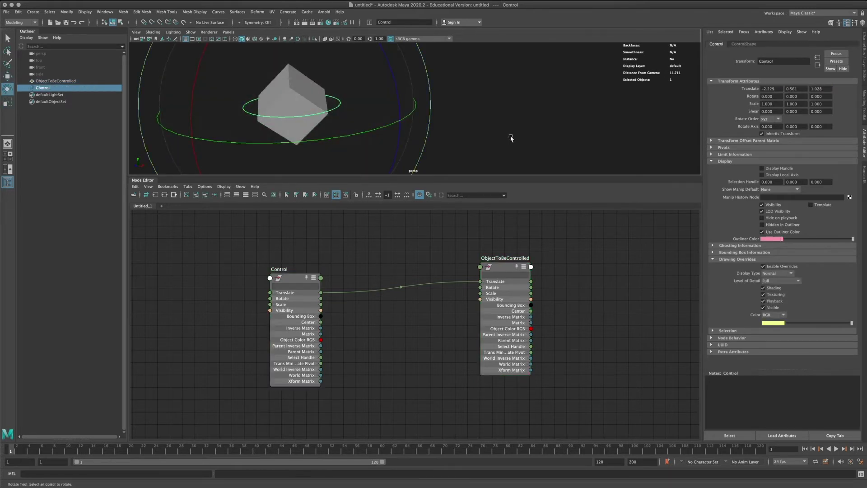
click(295, 81)
drag(321, 298, 480, 287)
Rotate the Control circle to tilt the cube, then wire Control's Scale into ObjectToBeControlled's Scale
click(364, 116)
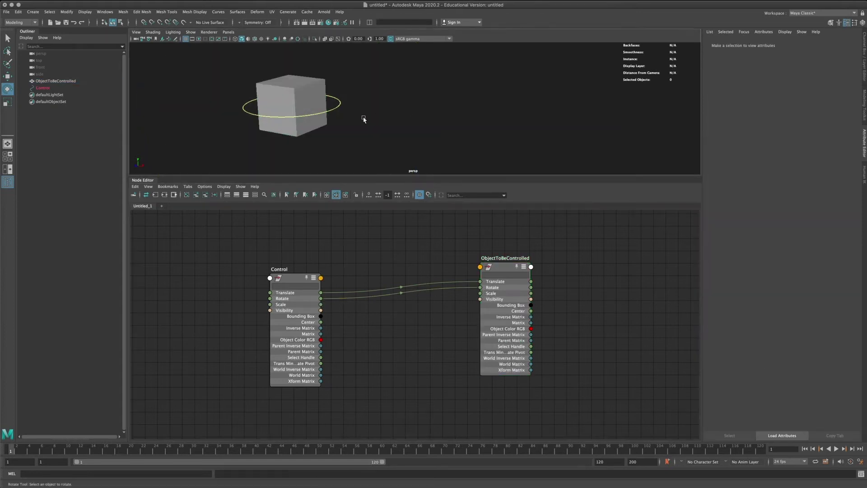
click(335, 112)
drag(329, 110, 504, 88)
key(w)
key(ctrl+z)
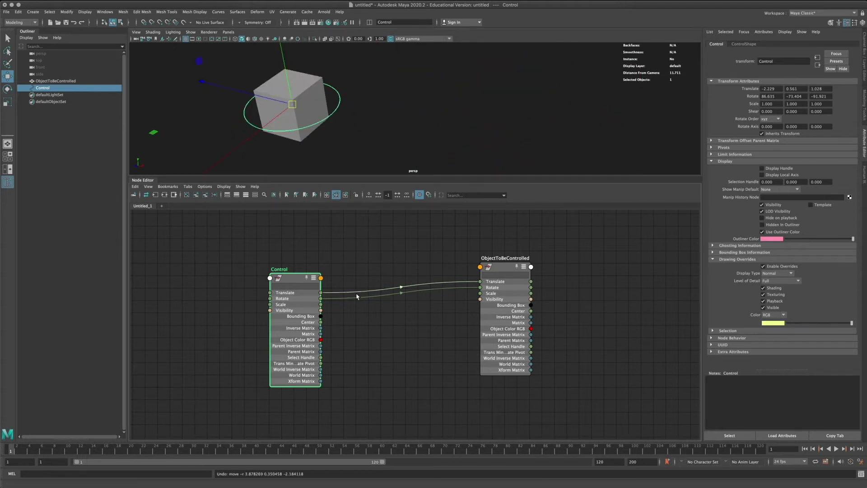
drag(324, 306, 486, 295)
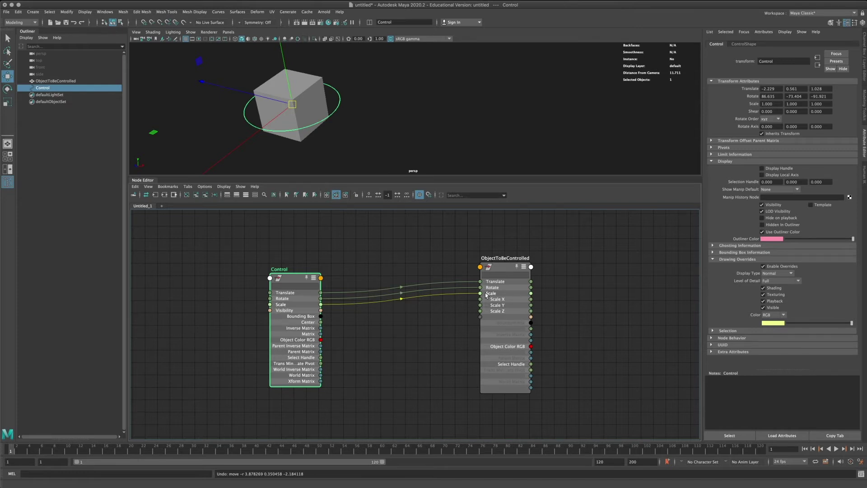
drag(487, 295, 486, 295)
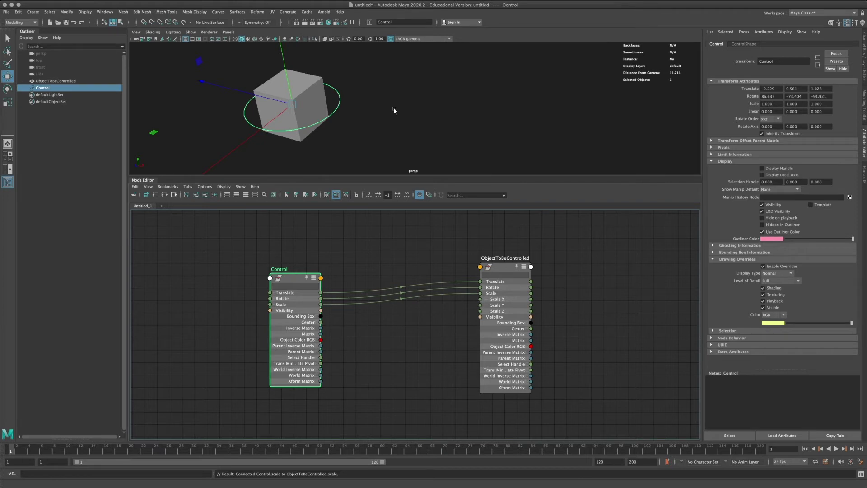
Enlarge the viewport, test-scale the circle up uniformly, then undo the scaling
drag(368, 176, 368, 200)
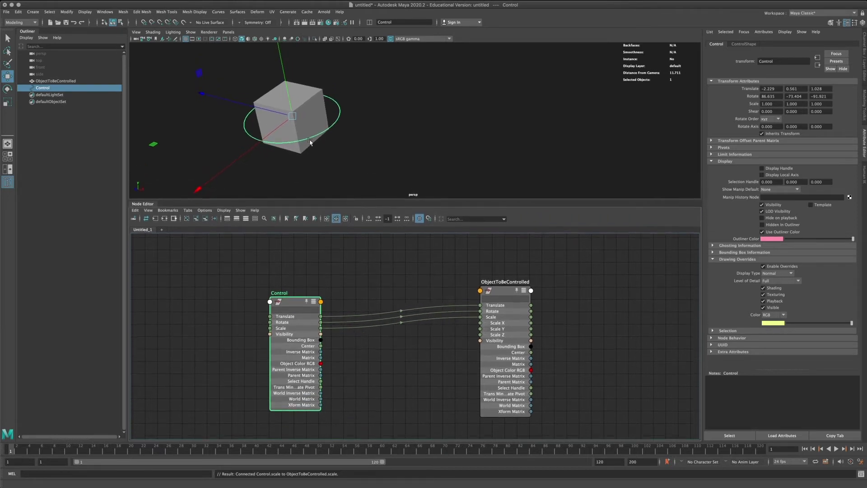
key(r)
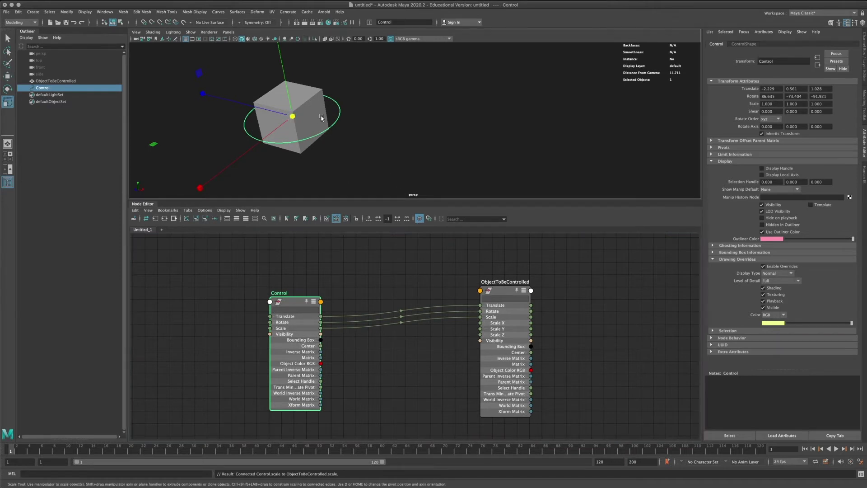
drag(294, 117, 351, 108)
key(ctrl+z)
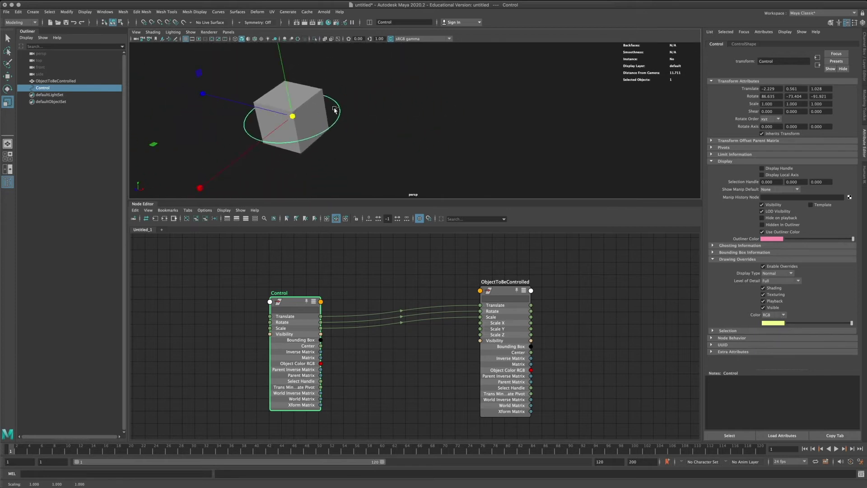
Set all of Control's Translate and Rotate values to 0 in the Attribute Editor
double_click(775, 95)
text(0)
double_click(777, 89)
text(0)
double_click(796, 88)
text(0)
key(Return)
drag(818, 89, 824, 100)
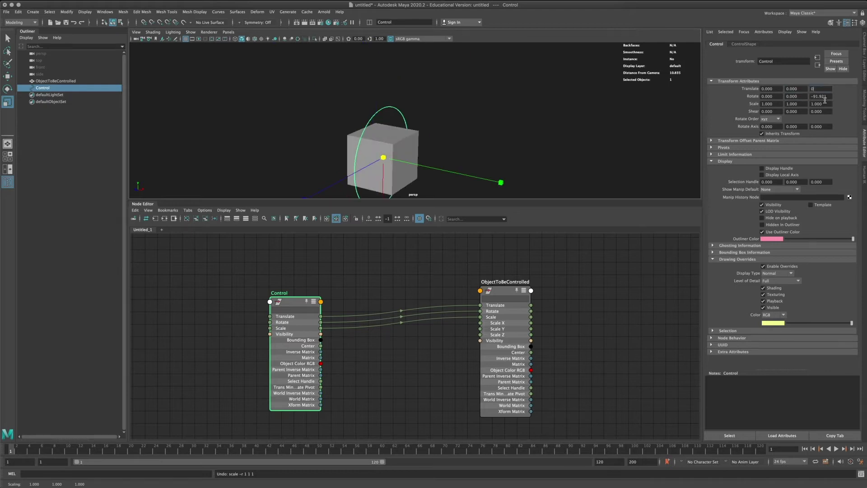
text(0)
key(Return)
Delete all three connection wires between Control and ObjectToBeControlled
click(420, 247)
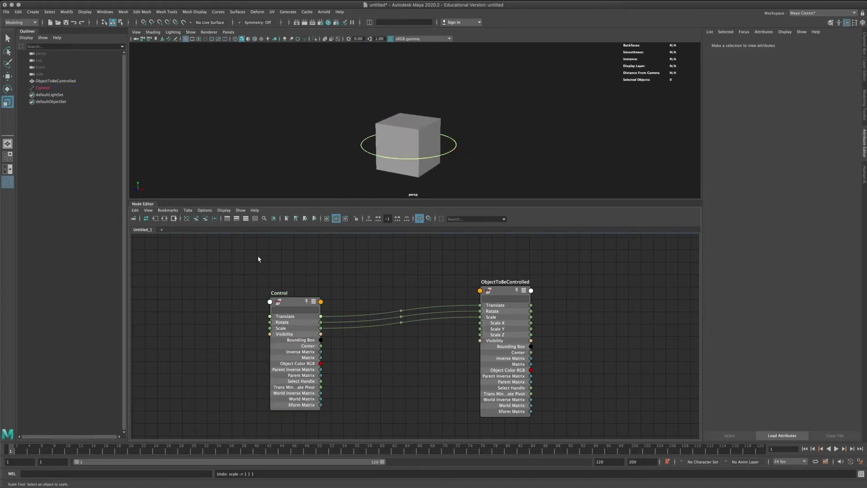
drag(341, 301, 410, 345)
key(Delete)
Slide the cube left along X, then wire Control's Translate back into ObjectToBeControlled's Translate
click(431, 140)
key(w)
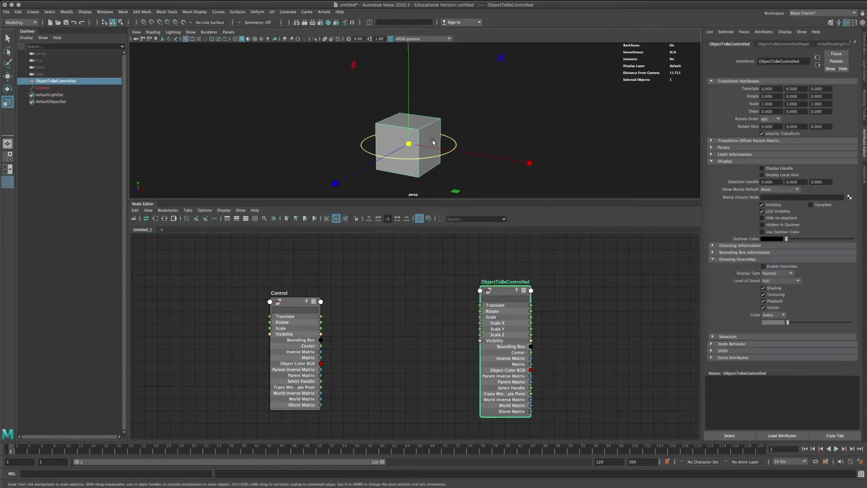
drag(449, 151, 193, 114)
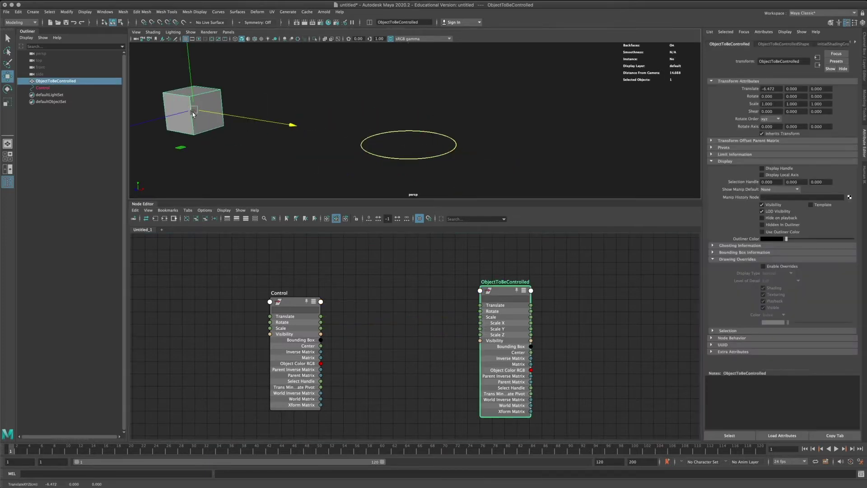
click(347, 312)
drag(319, 320, 483, 306)
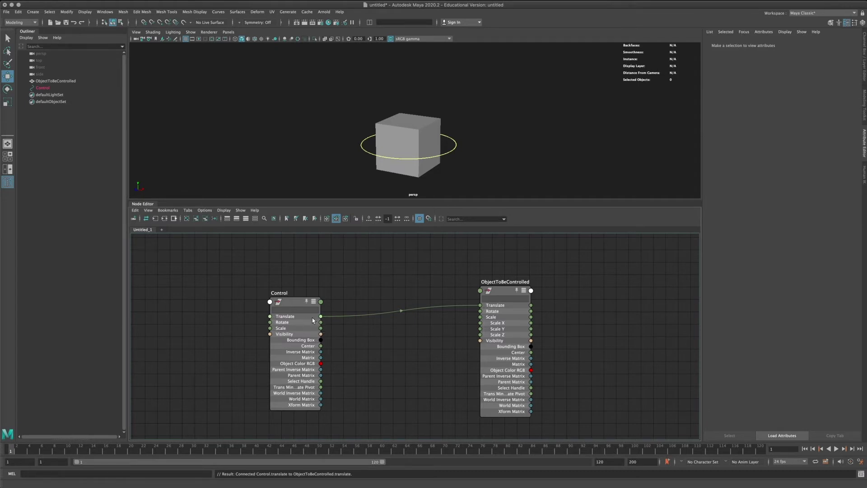
Expand Translate into X, Y, Z on both nodes and delete the Translate wire
click(273, 317)
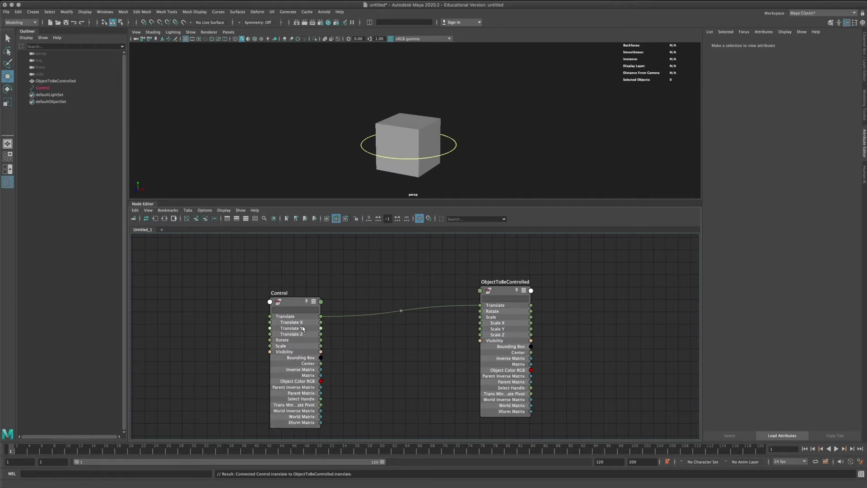
click(484, 307)
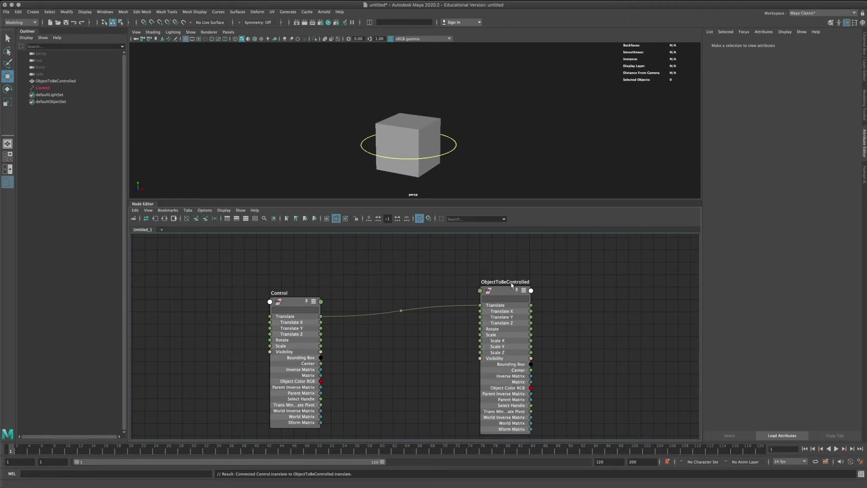
drag(402, 292, 412, 330)
key(Delete)
Link Translate Y to Translate Y, test by raising the ring, then undo both
drag(321, 328, 479, 316)
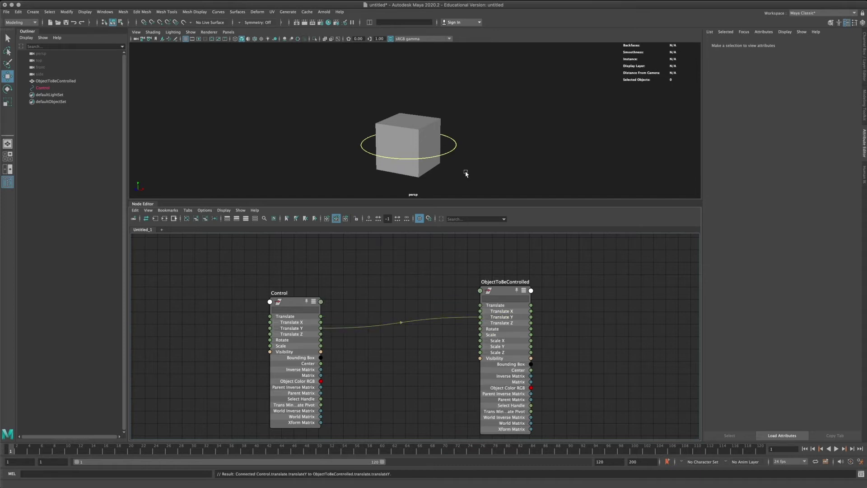
click(445, 153)
drag(408, 108, 248, 106)
key(ctrl+z)
key(ctrl+z)
key(ctrl+z)
key(ctrl+z)
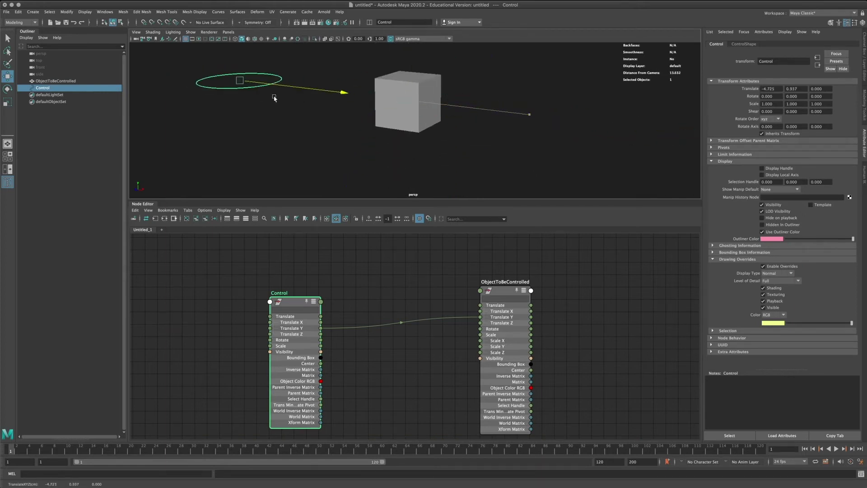
key(ctrl+z)
key(ctrl+z)
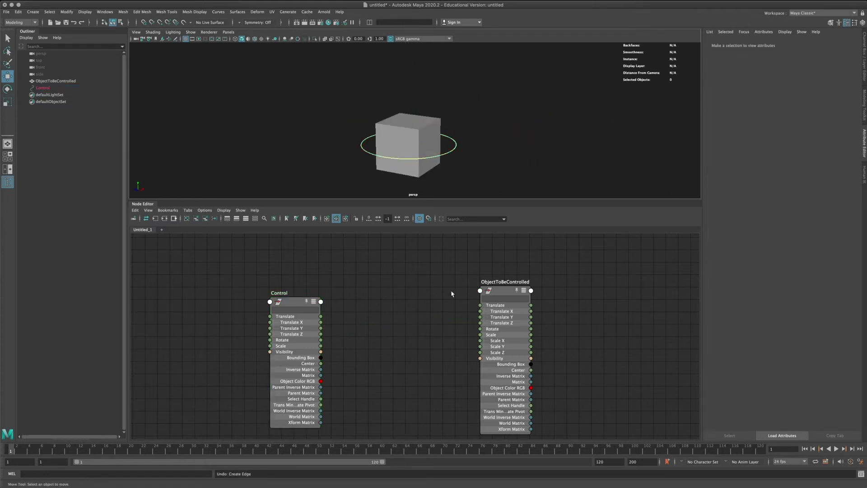
Rearrange the Control and ObjectToBeControlled nodes in the Node Editor graph
drag(502, 291, 482, 292)
drag(362, 291, 238, 268)
drag(485, 292, 370, 289)
drag(237, 288, 272, 291)
drag(369, 289, 458, 284)
drag(291, 291, 302, 288)
drag(454, 287, 487, 285)
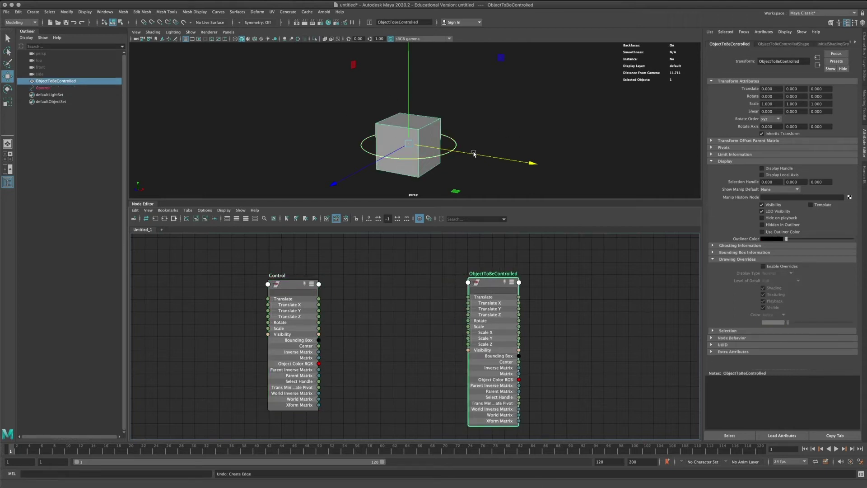
Slide the cube slightly left to Translate X -1.013, then try and undo a Translate connection
drag(485, 156, 438, 155)
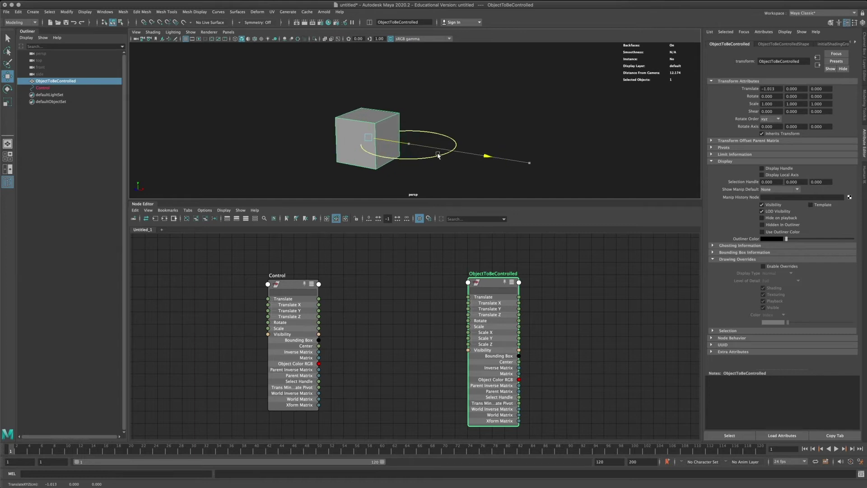
click(425, 108)
click(437, 155)
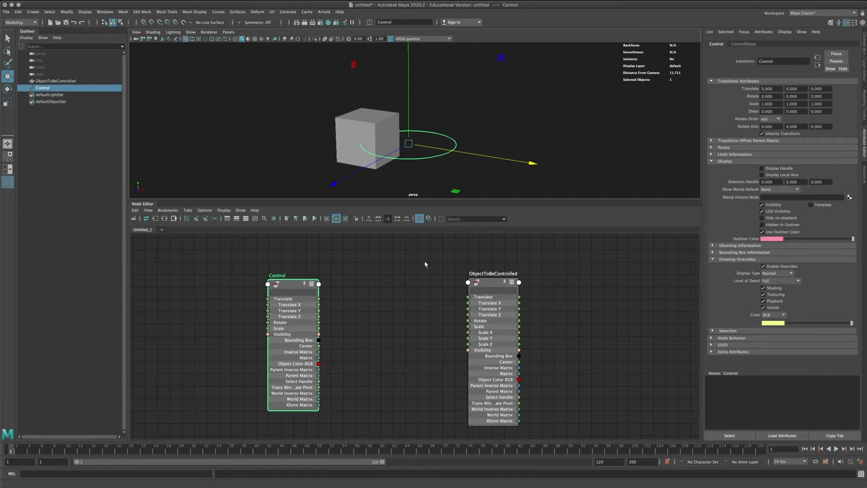
drag(319, 298, 468, 297)
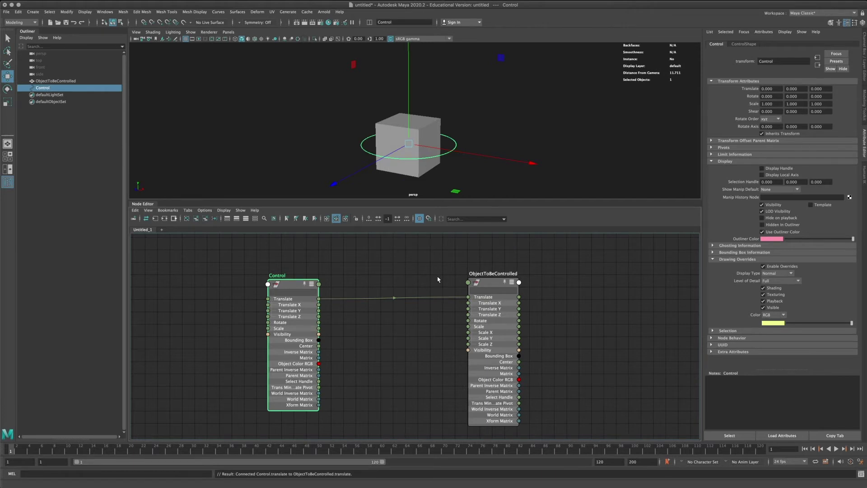
key(ctrl+z)
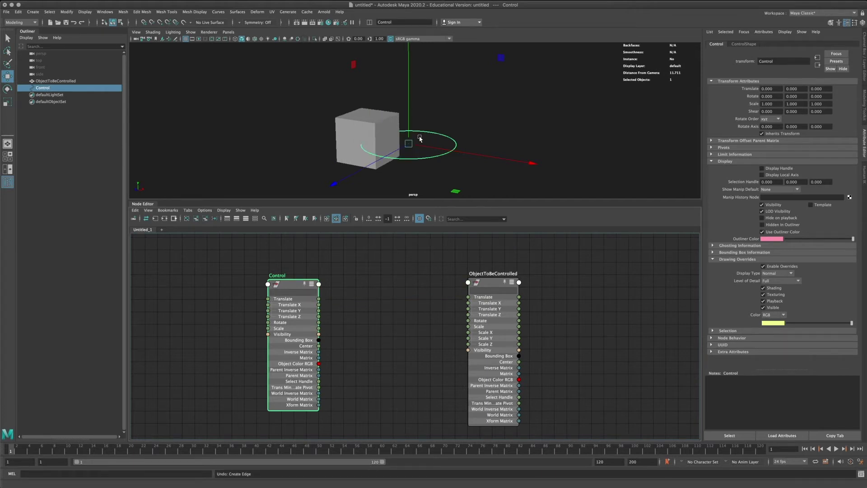
Adjust the 3D view slightly and nudge the Control node right in the graph
alt+drag(469, 130, 469, 128)
alt+middle_drag(469, 128, 466, 130)
alt+drag(465, 129, 460, 130)
drag(291, 290, 301, 293)
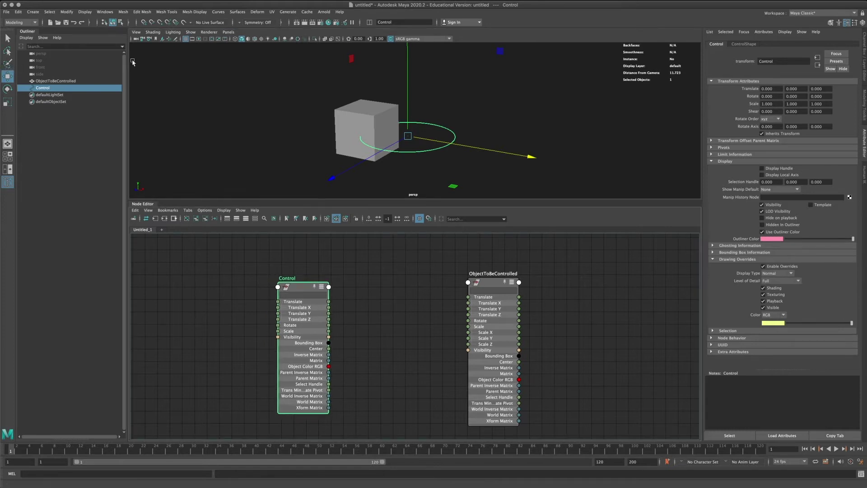
Switch to the Rigging menu set, browse the Constrain menu, and reposition both nodes
click(24, 22)
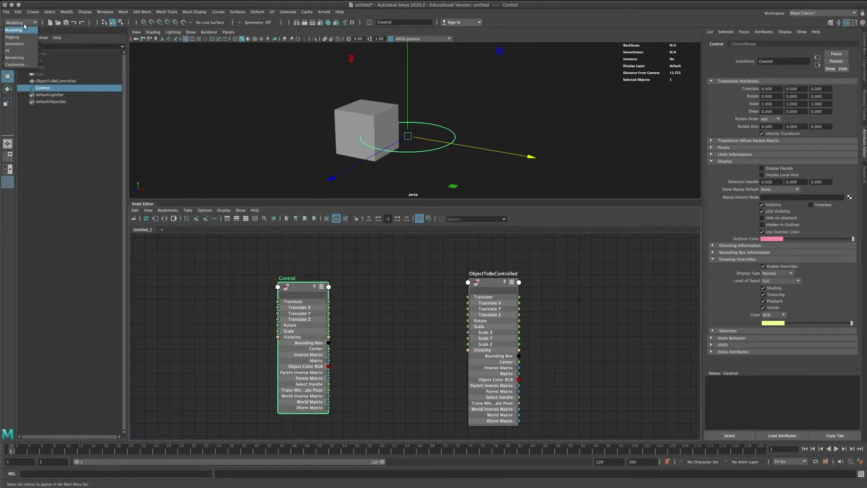
click(22, 34)
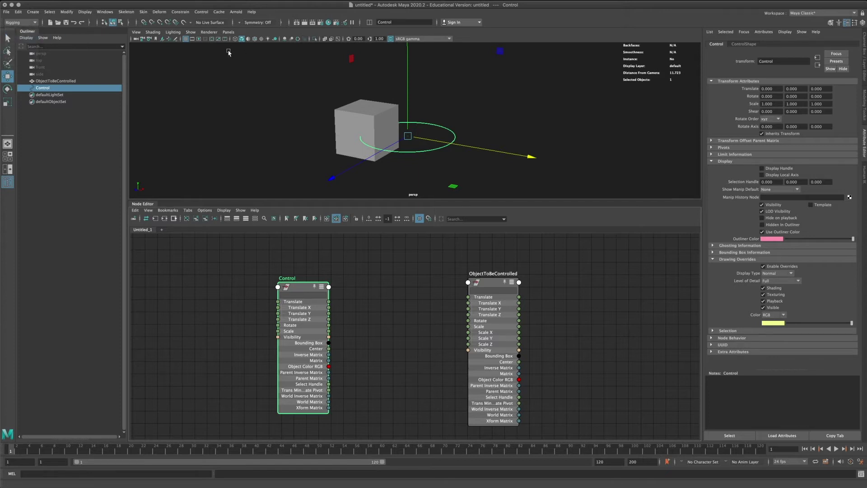
click(180, 13)
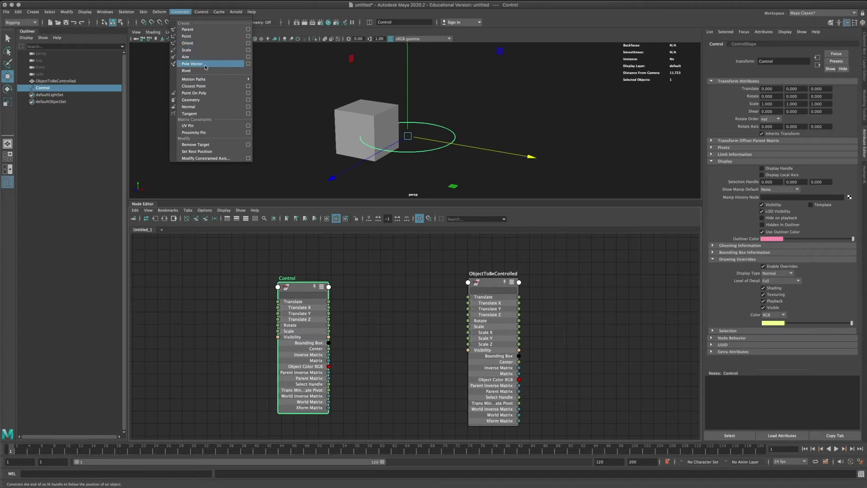
click(180, 16)
drag(297, 286, 257, 281)
drag(483, 281, 495, 267)
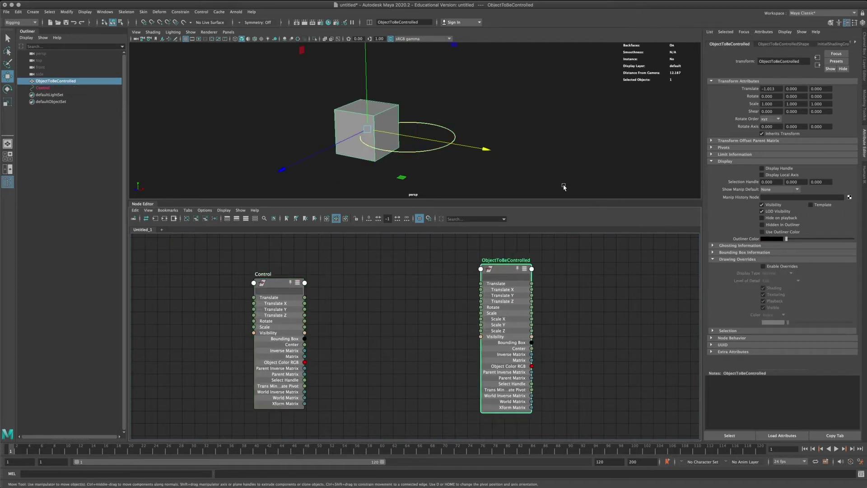
drag(277, 285, 277, 278)
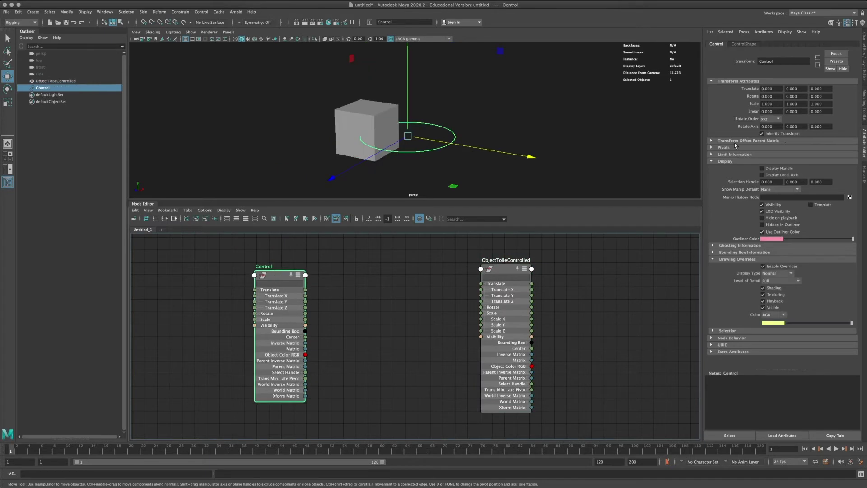
drag(516, 267, 519, 268)
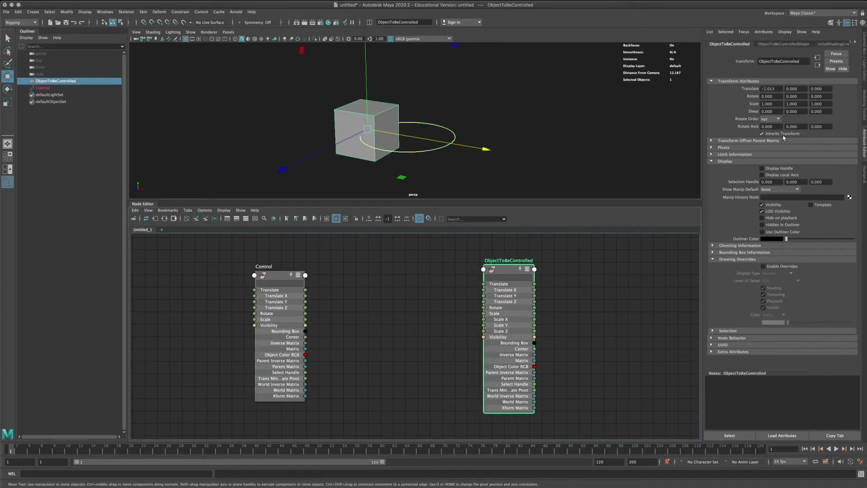
click(749, 141)
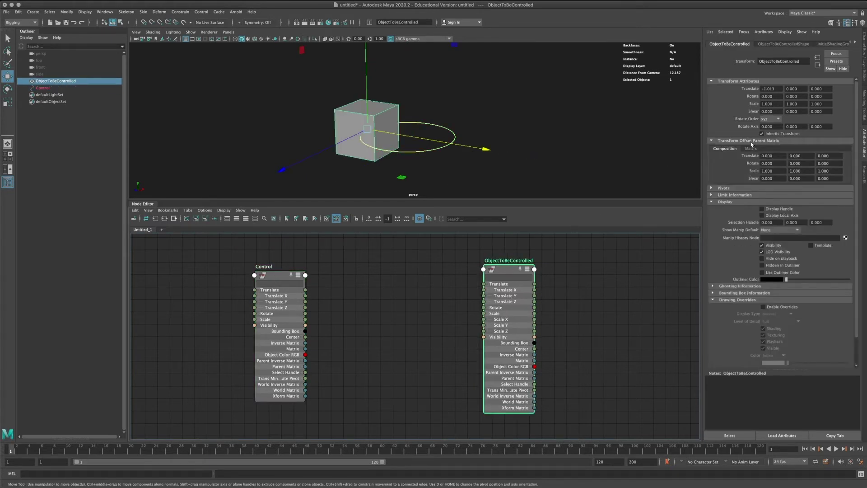
click(751, 141)
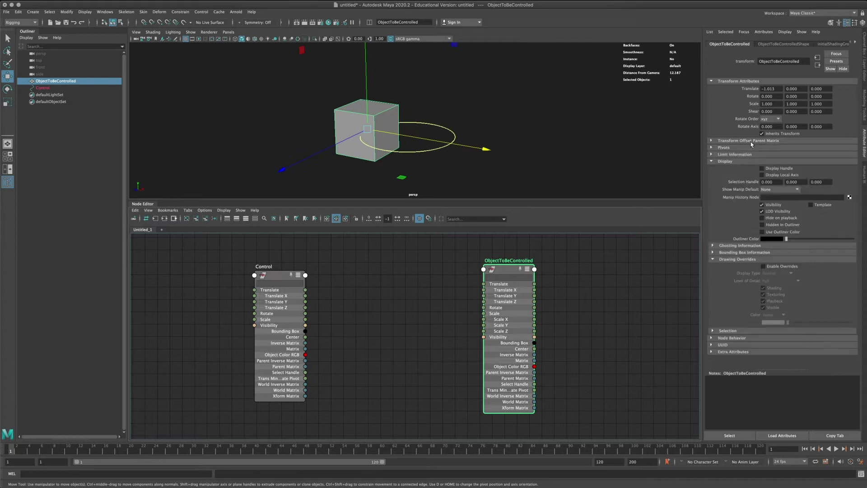
click(752, 141)
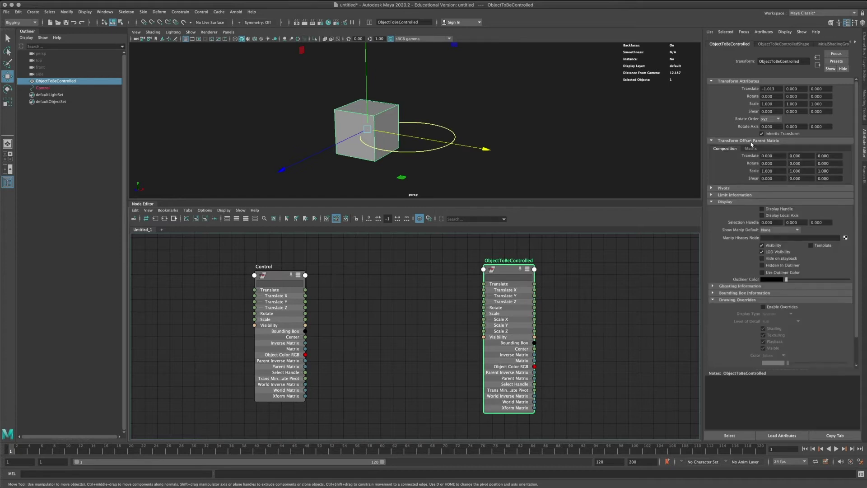
click(751, 142)
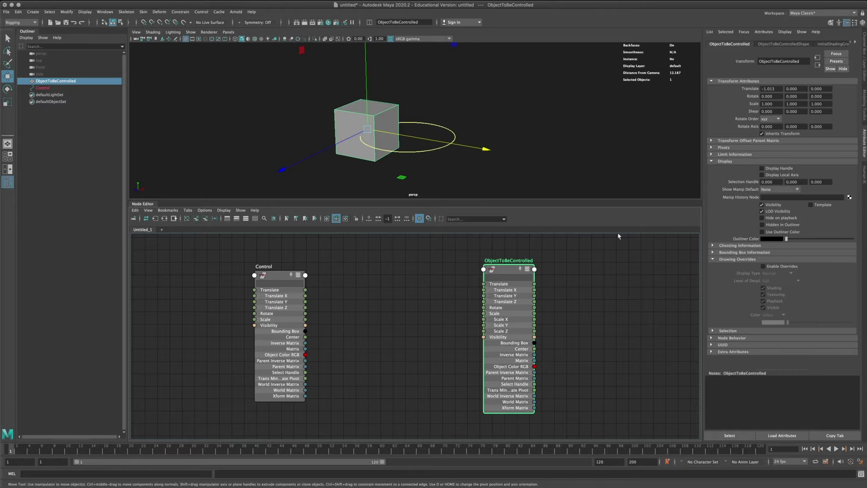
click(740, 142)
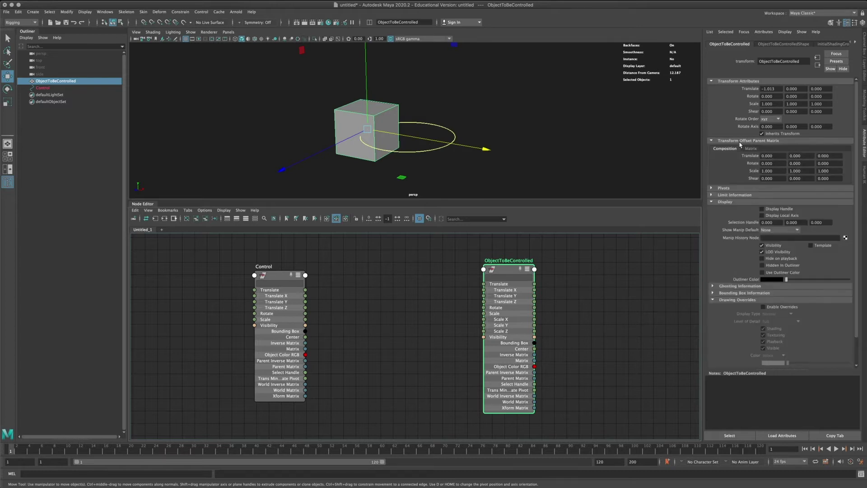
click(741, 142)
click(744, 142)
click(744, 141)
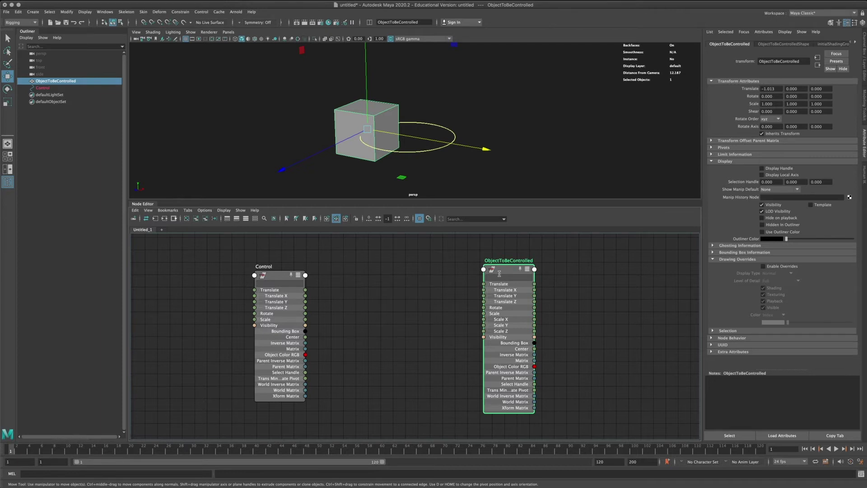
click(729, 141)
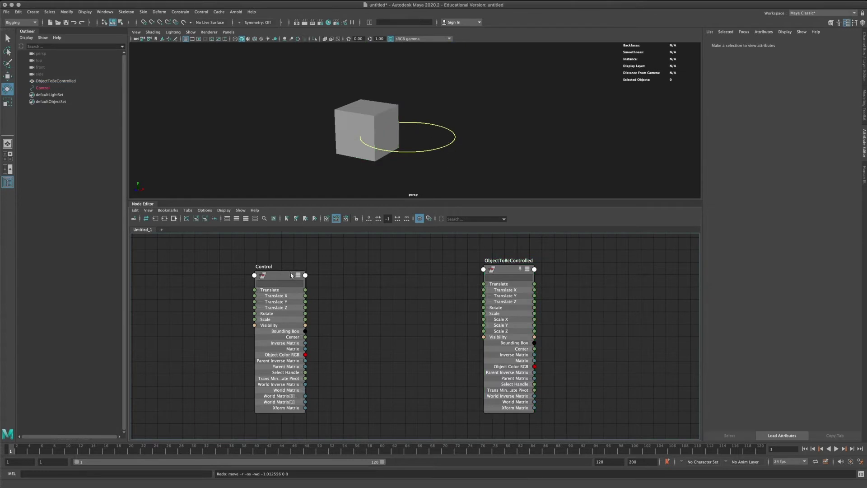
Reposition the Control node and collapse its World Matrix and World Inverse Matrix lists
mouse_move(291, 275)
mouse_down()
mouse_move(281, 260)
mouse_move(289, 272)
mouse_up()
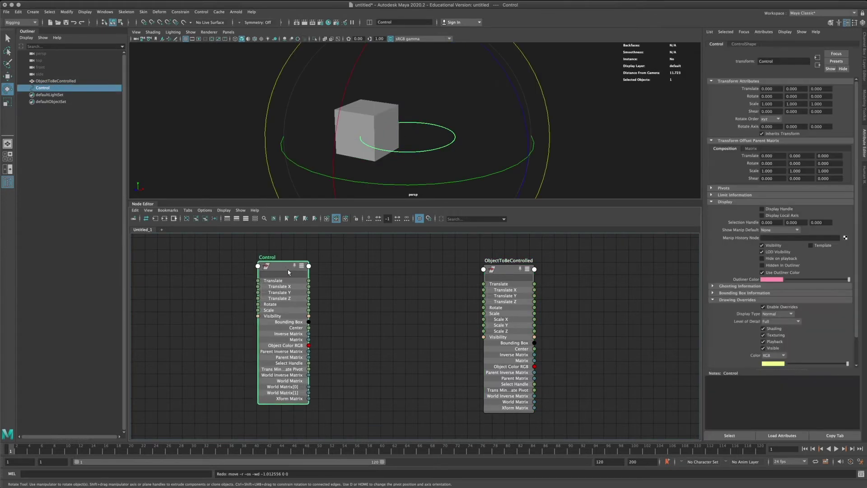
click(305, 382)
drag(280, 264, 296, 280)
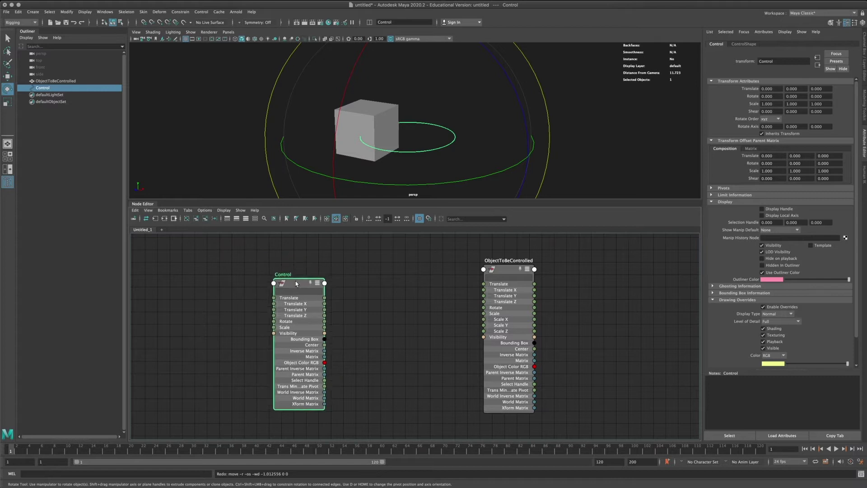
click(320, 392)
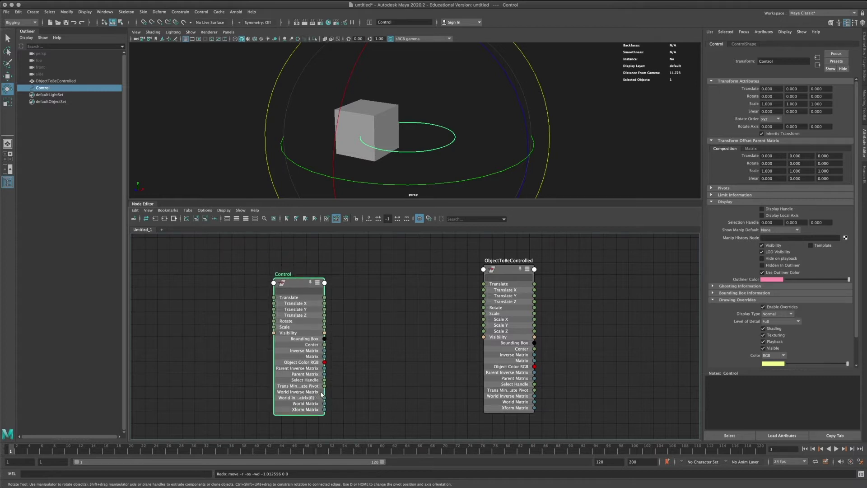
click(321, 393)
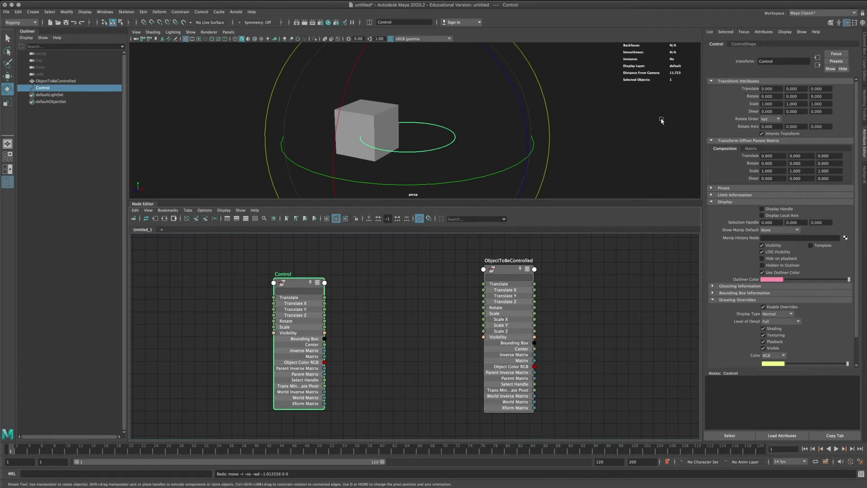
drag(294, 278, 286, 275)
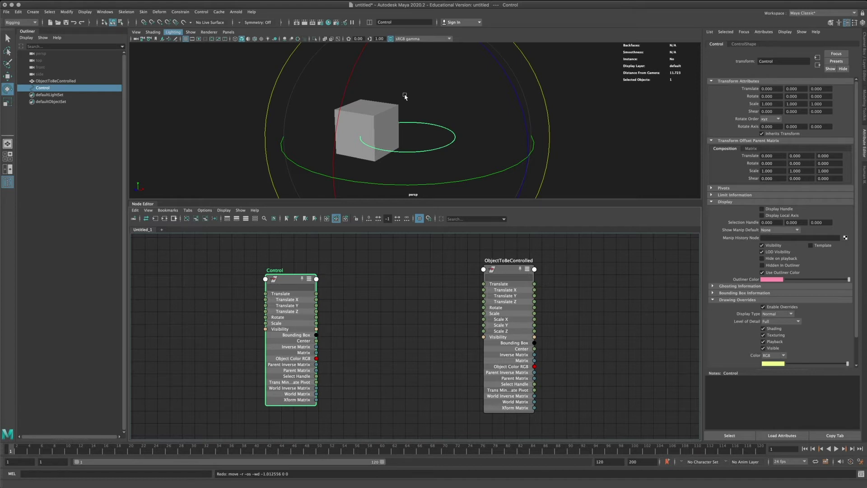
Expand Control's World Matrix and drag World Matrix[0] onto ObjectToBeControlled
mouse_move(500, 266)
mouse_down()
mouse_move(518, 264)
mouse_move(499, 263)
mouse_up()
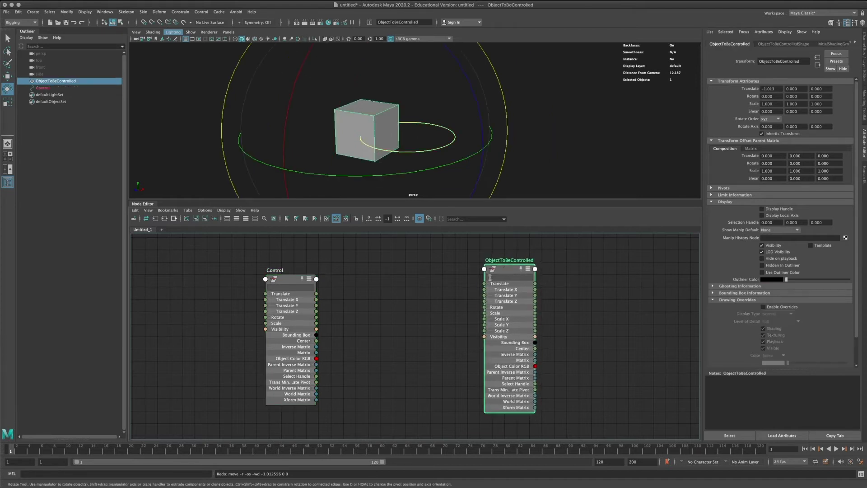
click(316, 394)
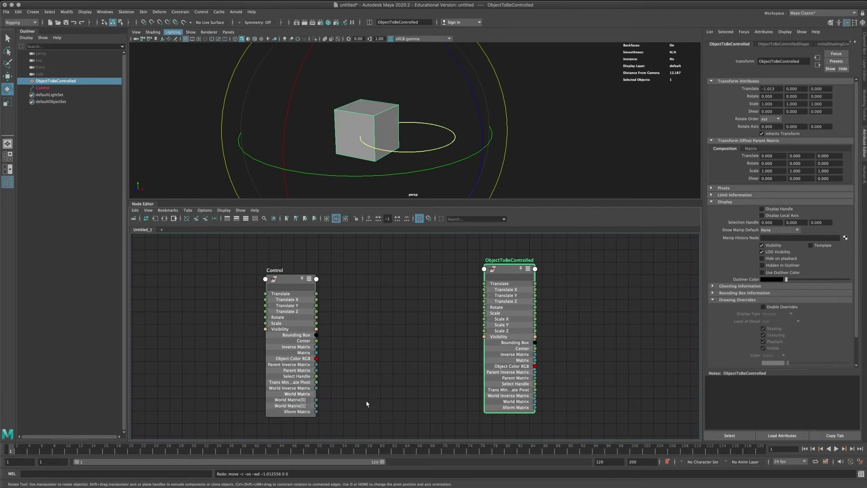
drag(316, 399, 485, 269)
Connect Control's World Matrix[0] into ObjectToBeControlled's offsetParentMatrix and reposition the node
click(515, 274)
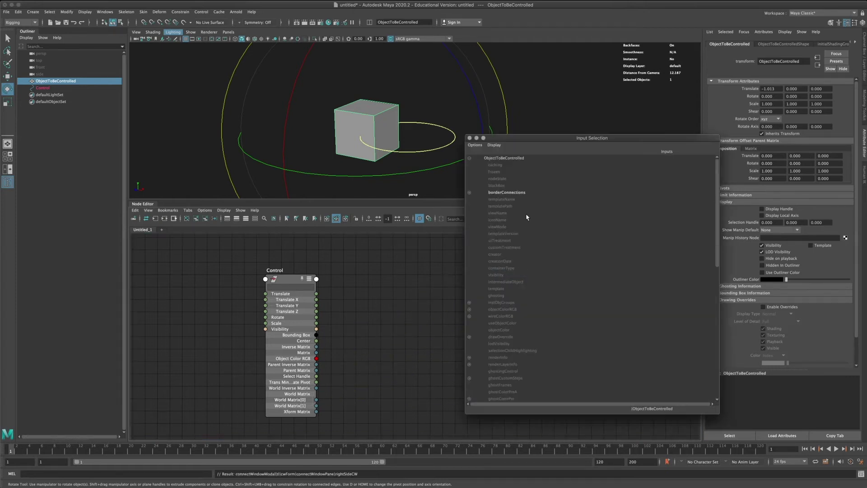
drag(529, 137, 568, 105)
scroll(581, 275, down, 10)
scroll(573, 271, up, 4)
scroll(576, 266, up, 8)
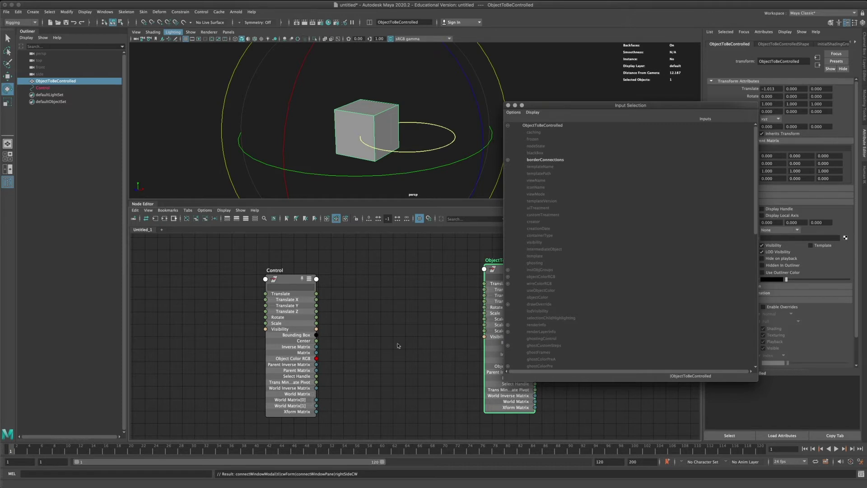
scroll(572, 266, down, 8)
scroll(572, 268, up, 8)
scroll(571, 270, down, 8)
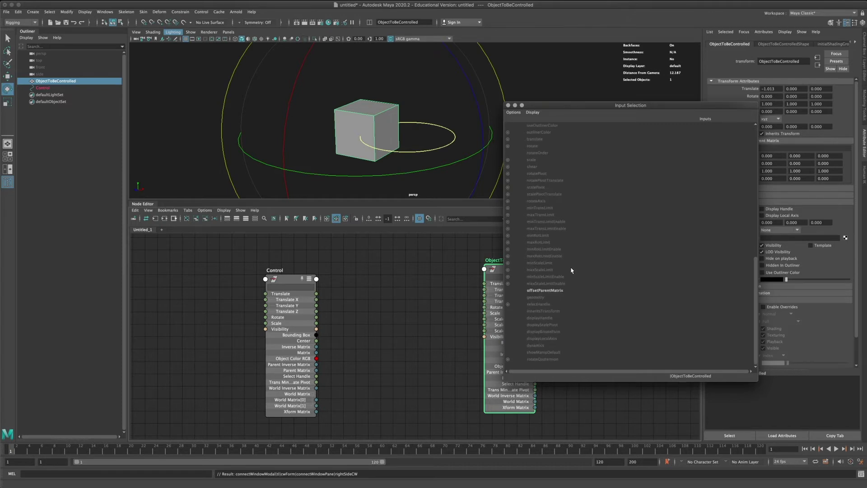
click(546, 292)
drag(500, 269, 524, 263)
alt+middle_drag(426, 348, 428, 338)
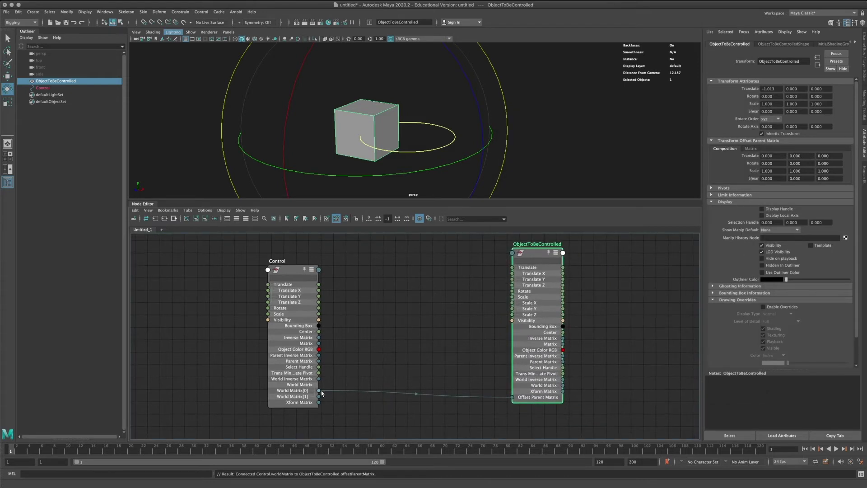
alt+middle_drag(425, 298, 426, 310)
click(562, 129)
click(454, 141)
key(w)
drag(406, 132, 537, 110)
key(ctrl+z)
click(494, 116)
click(443, 146)
key(e)
drag(463, 116, 311, 143)
key(ctrl+z)
key(ctrl+z)
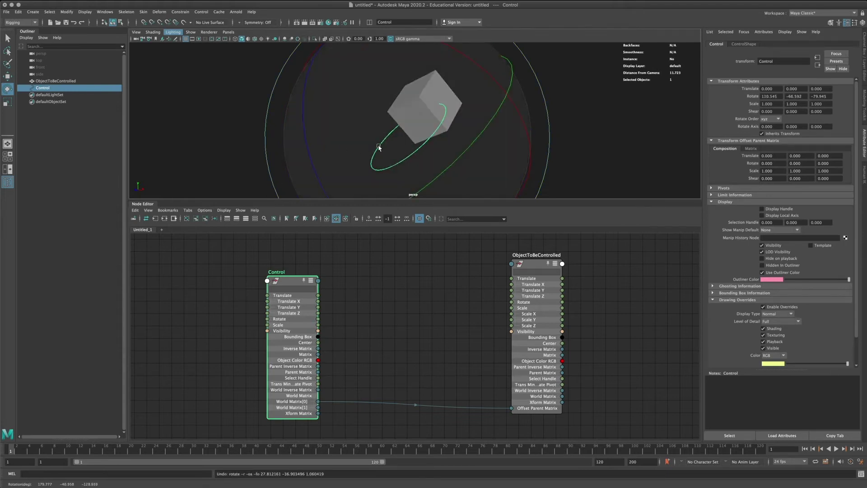
key(r)
drag(408, 137, 438, 131)
key(ctrl+z)
alt+middle_drag(427, 152, 428, 144)
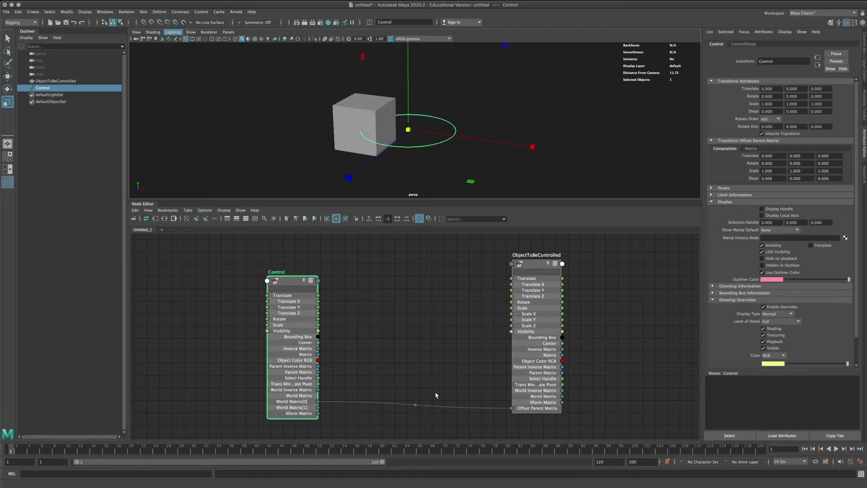
drag(537, 266, 512, 270)
drag(284, 283, 299, 291)
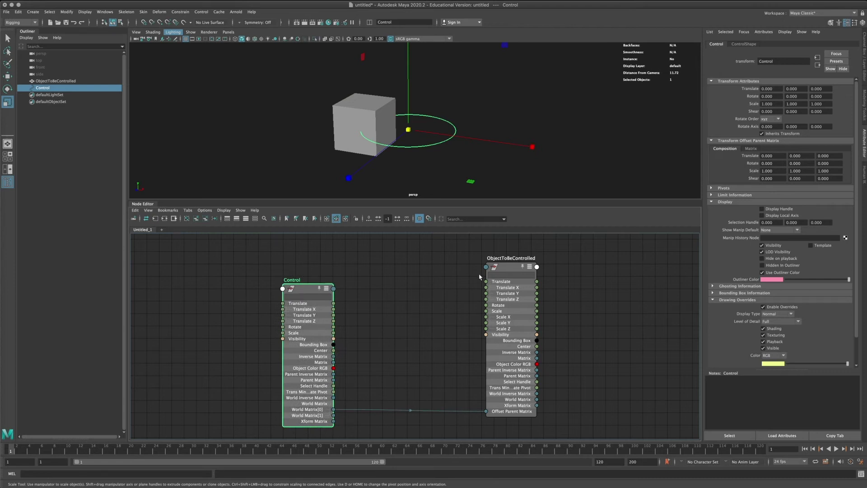
drag(508, 265, 482, 274)
drag(303, 291, 309, 267)
drag(481, 276, 508, 269)
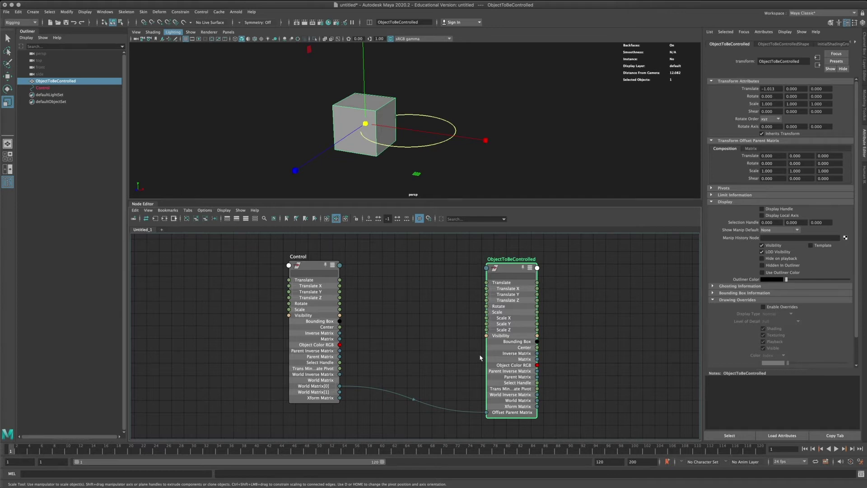
drag(507, 271, 515, 271)
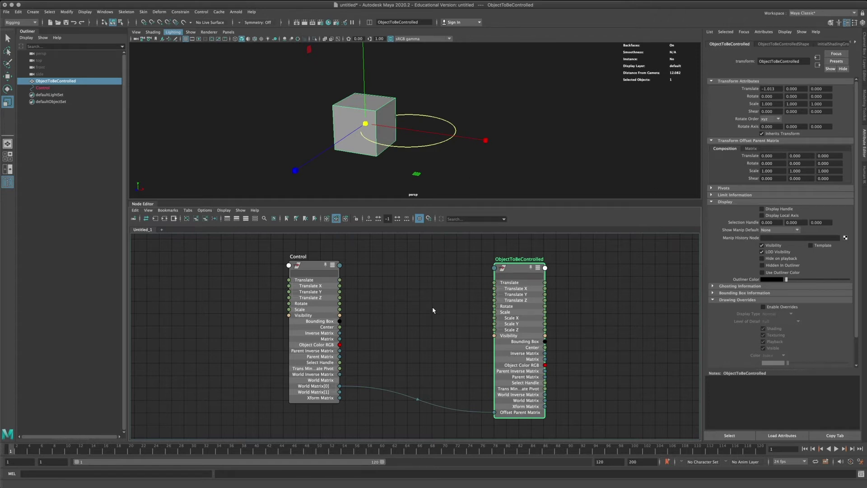
alt+middle_drag(432, 308, 432, 313)
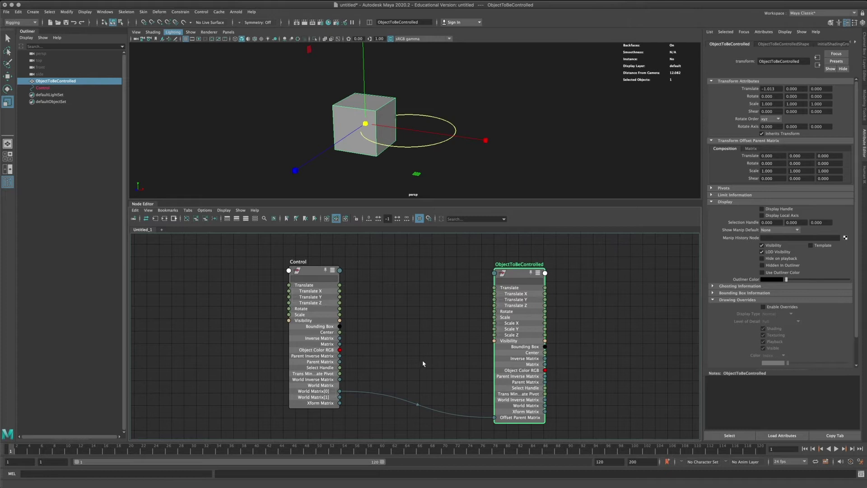
Delete the World Matrix to Offset Parent Matrix connection and shift the Control node right
click(421, 403)
key(Delete)
mouse_move(299, 276)
mouse_down()
mouse_move(331, 277)
mouse_move(315, 277)
mouse_up()
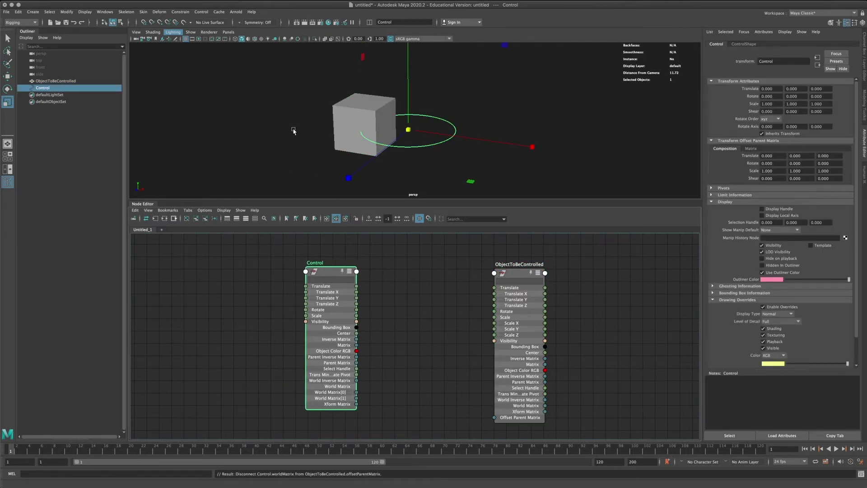
Select Control instead of the cube, then collapse the Node Editor for a full viewport
click(298, 144)
click(61, 82)
click(58, 87)
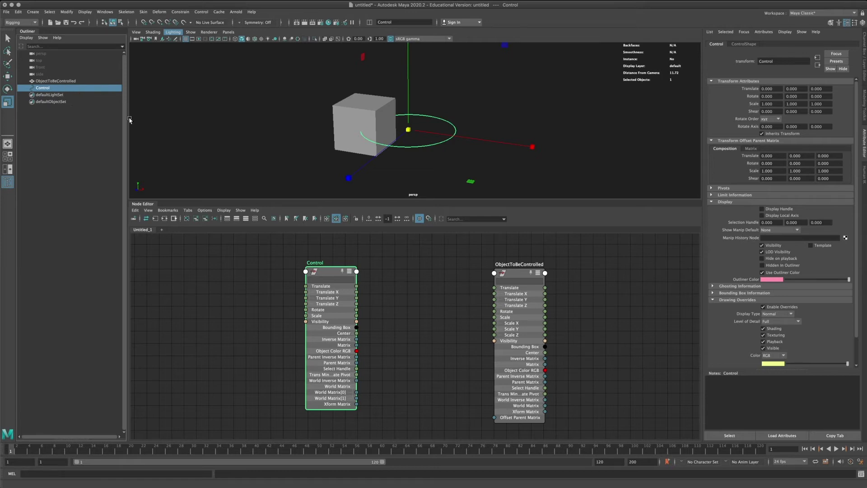
double_click(147, 204)
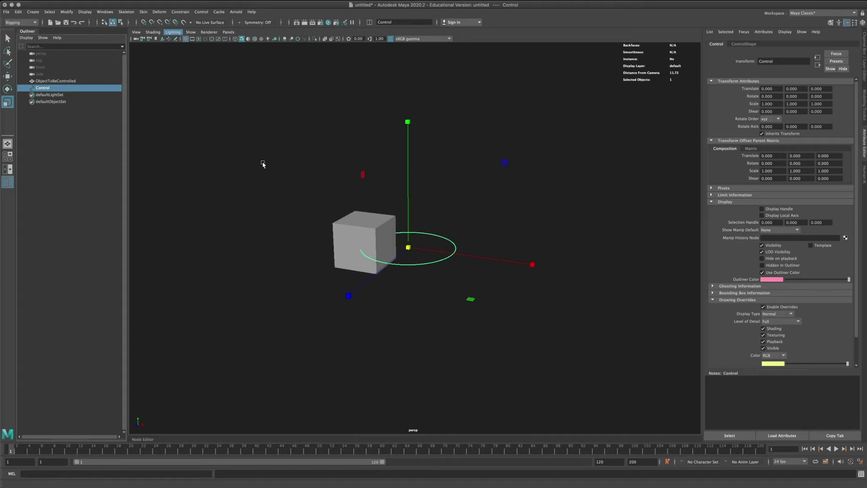
Tumble the view and try out Outliner selections, ending with Control selected alone
alt+drag(436, 162, 435, 171)
click(47, 80)
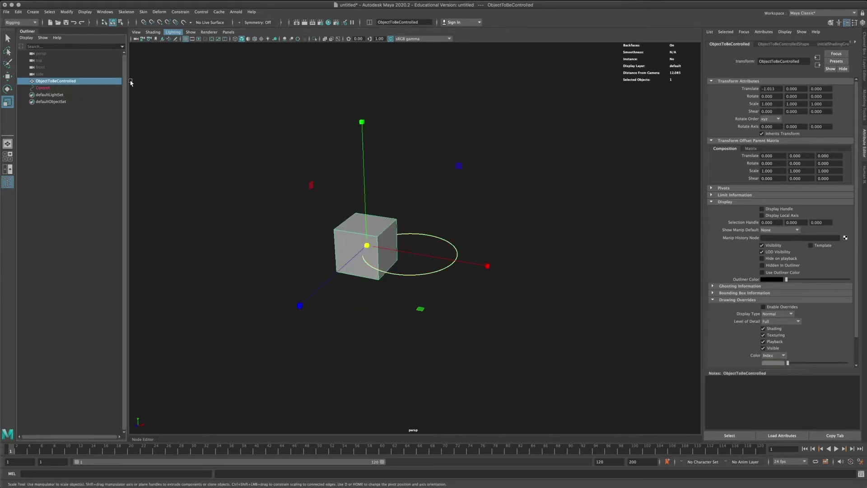
ctrl+click(71, 88)
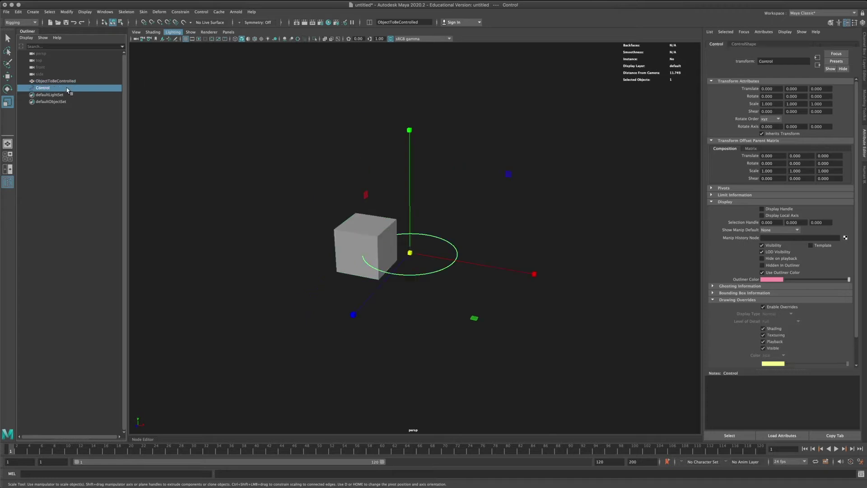
click(360, 192)
key(e)
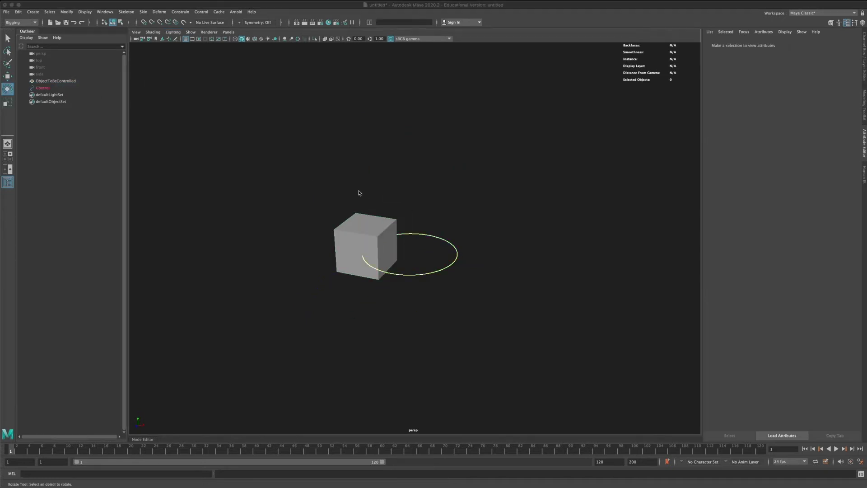
click(46, 88)
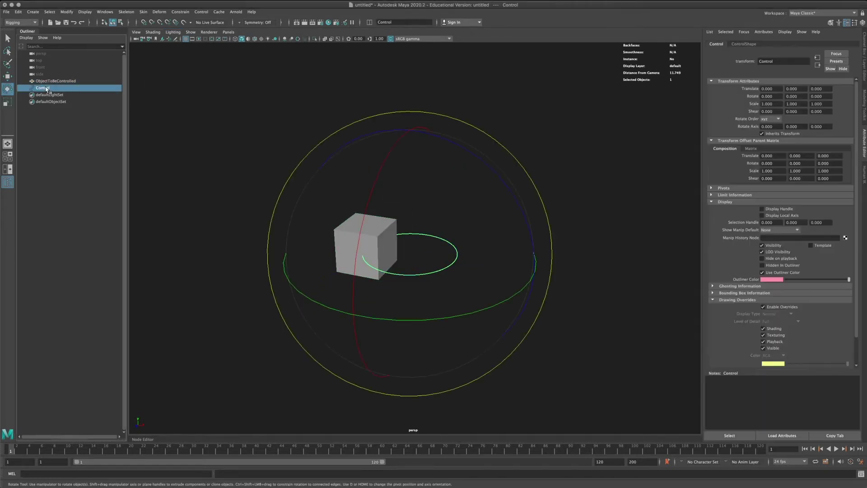
click(260, 97)
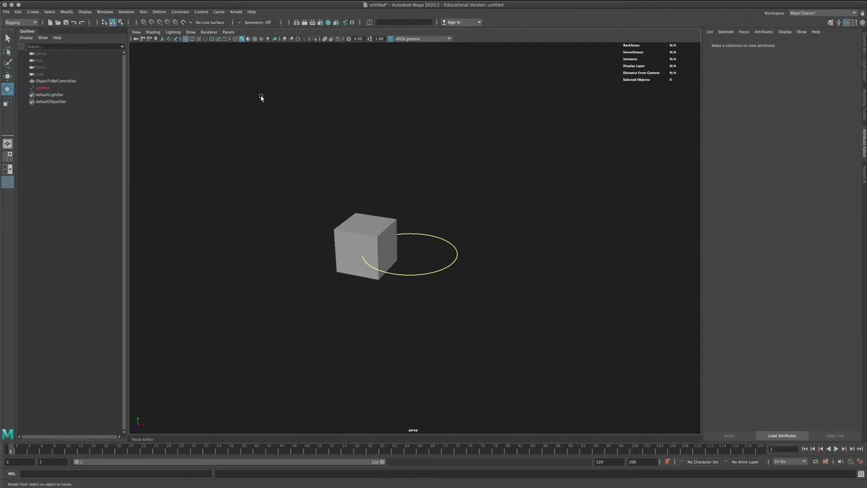
click(43, 89)
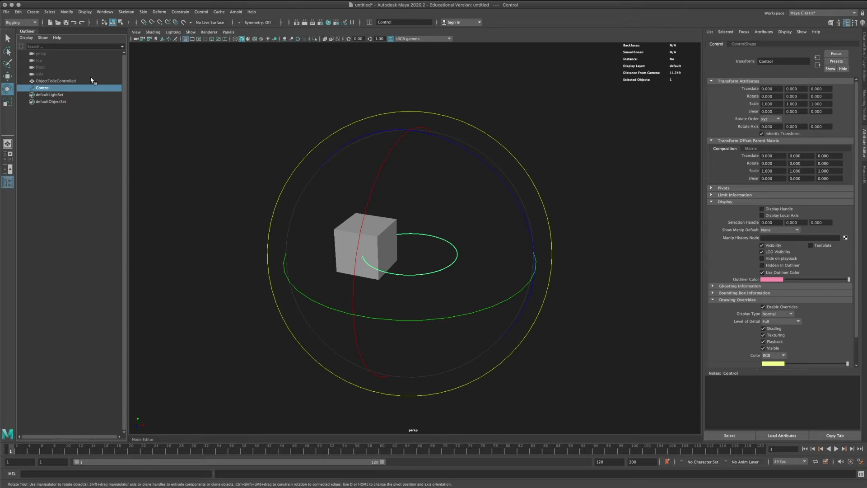
Add ObjectToBeControlled to the Control selection and open the Constrain menu in the Rigging menu set
click(50, 82)
ctrl+click(50, 81)
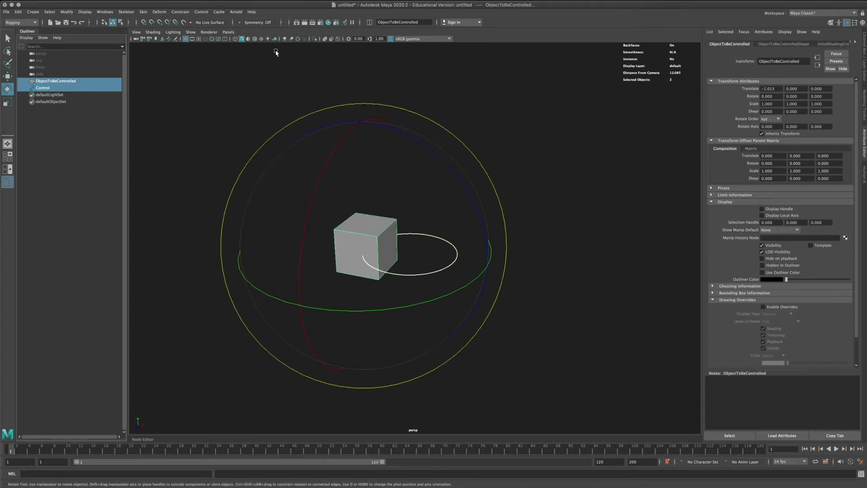
click(13, 23)
click(14, 37)
click(180, 12)
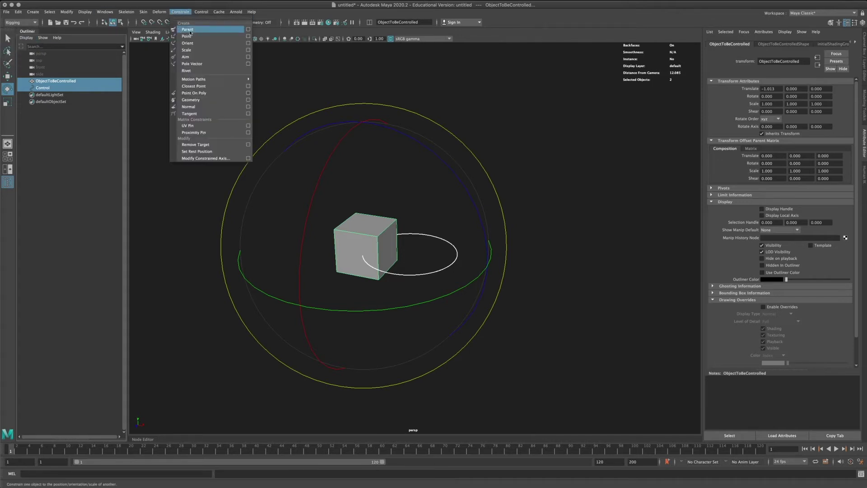
Apply a Parent constraint with Maintain offset checked, then close the Parent Constraint Options window
click(249, 30)
drag(585, 197, 608, 159)
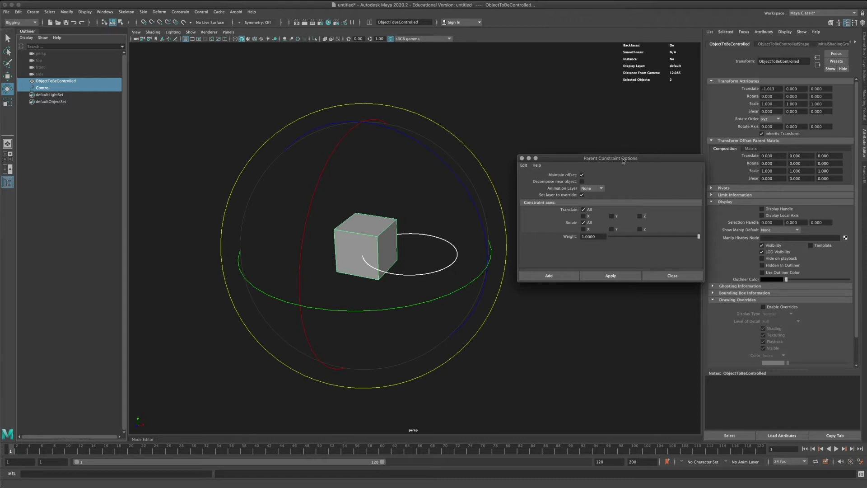
drag(624, 160, 622, 141)
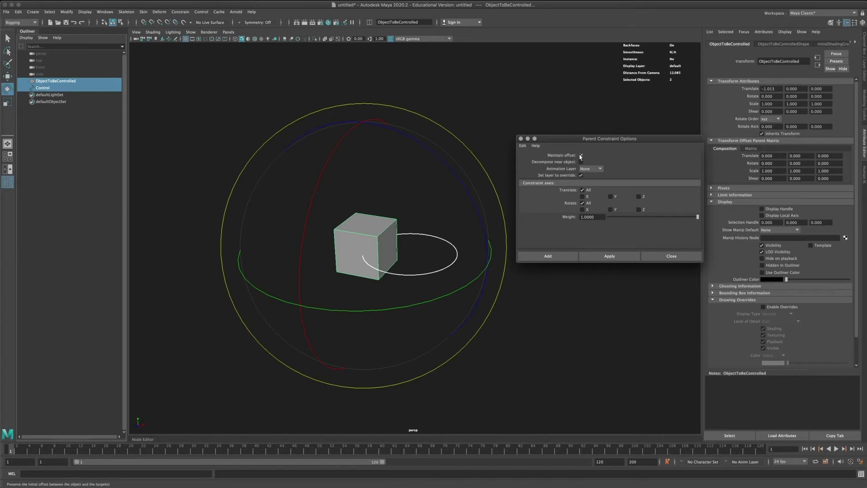
click(625, 258)
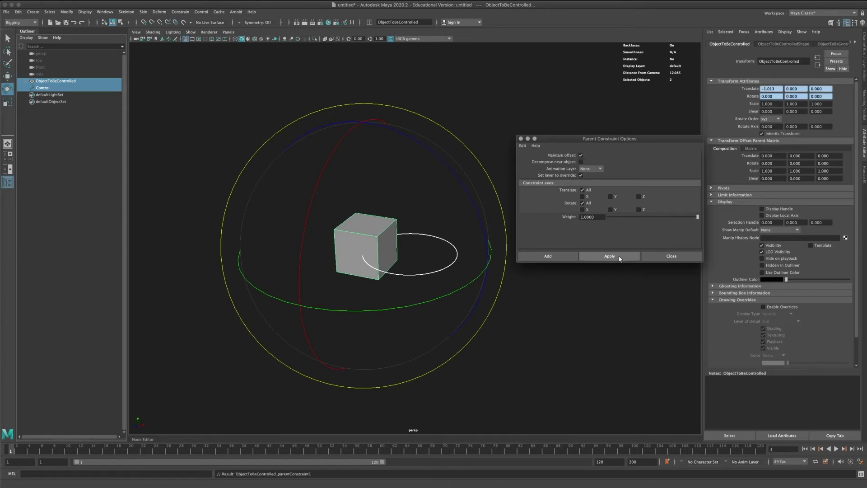
click(520, 139)
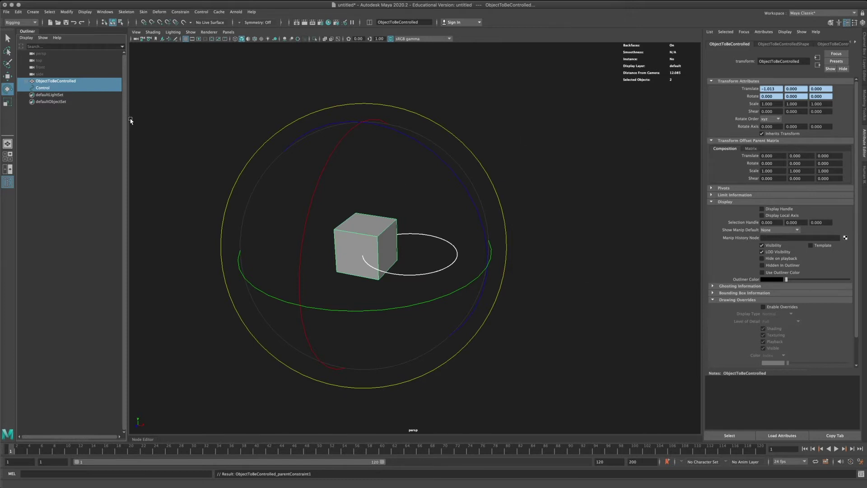
Expand ObjectToBeControlled in the Outliner and inspect parentConstraint1 in the Attribute Editor
click(29, 82)
click(28, 82)
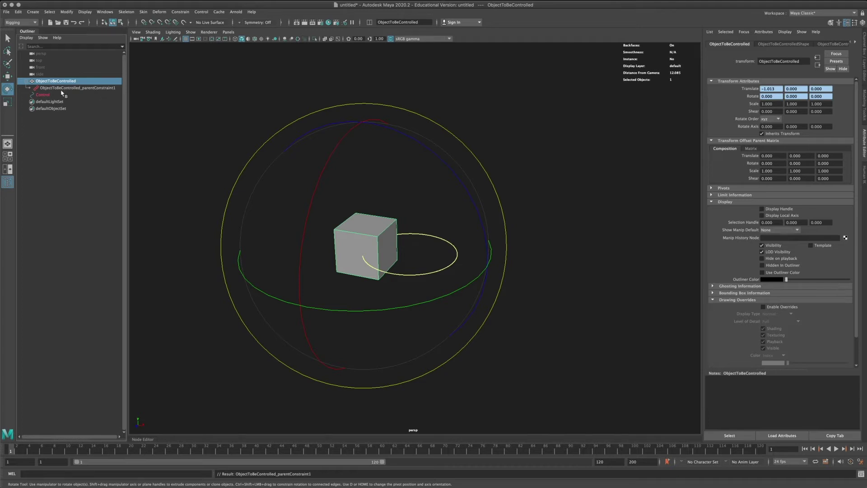
click(57, 88)
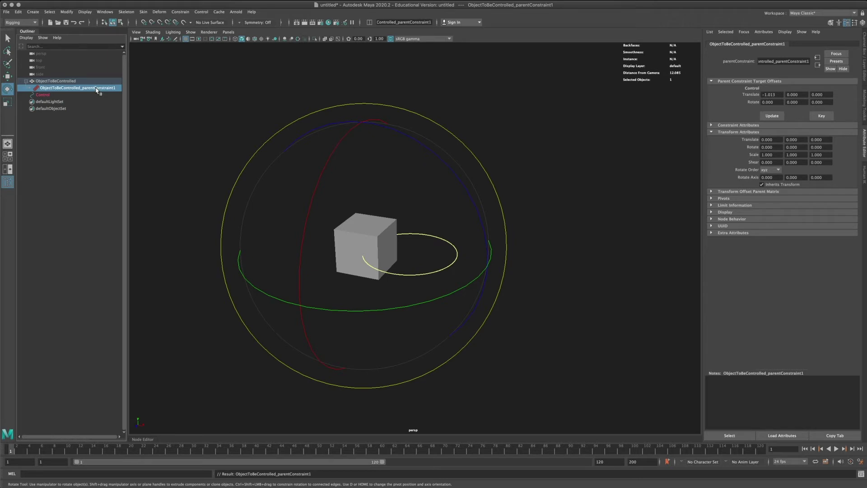
click(74, 81)
click(75, 88)
click(56, 81)
click(63, 87)
Compare the cube and parentConstraint1 attributes, reselect the cube, and open the Windows menu
click(56, 82)
click(57, 88)
click(65, 81)
click(63, 88)
click(61, 82)
click(62, 87)
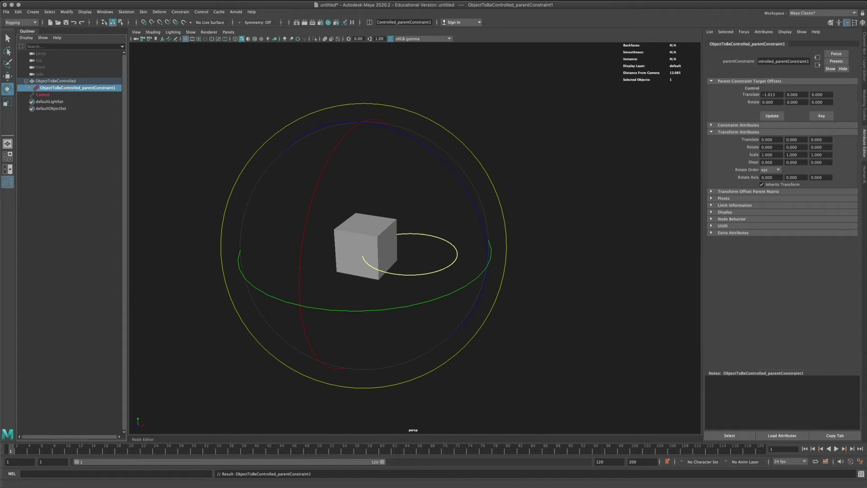
click(88, 80)
click(64, 87)
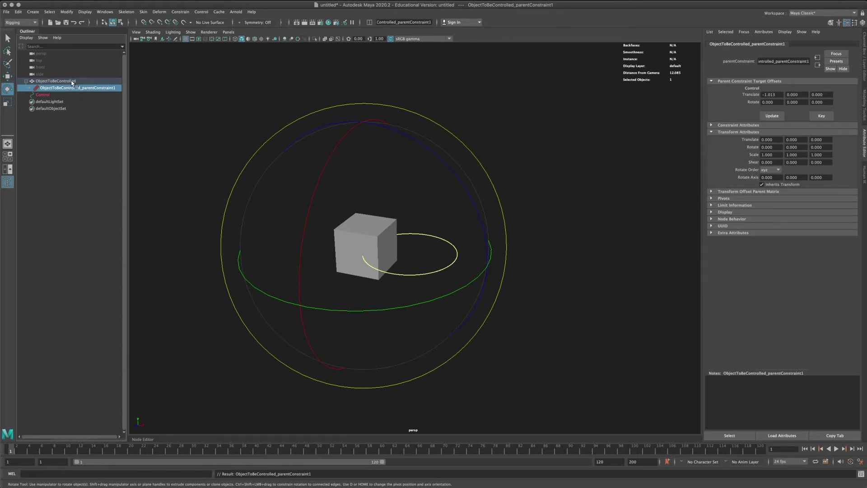
click(73, 82)
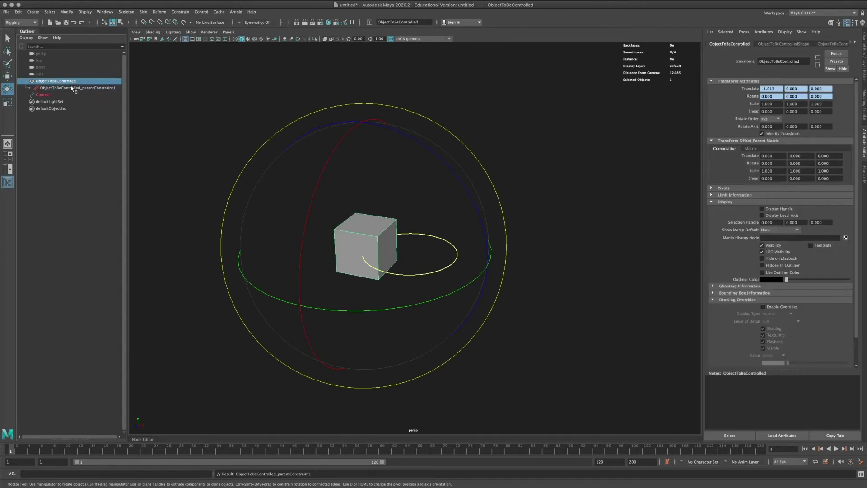
click(100, 13)
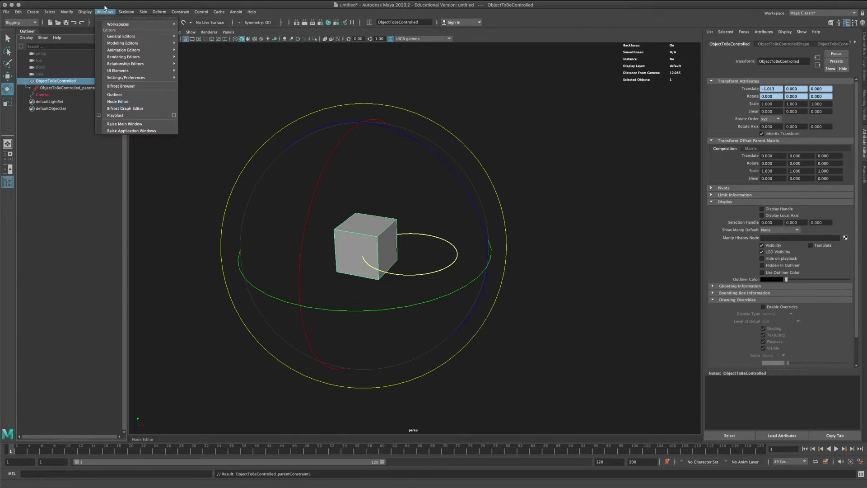
Dismiss the Windows menu and click into the Translate X field
click(105, 12)
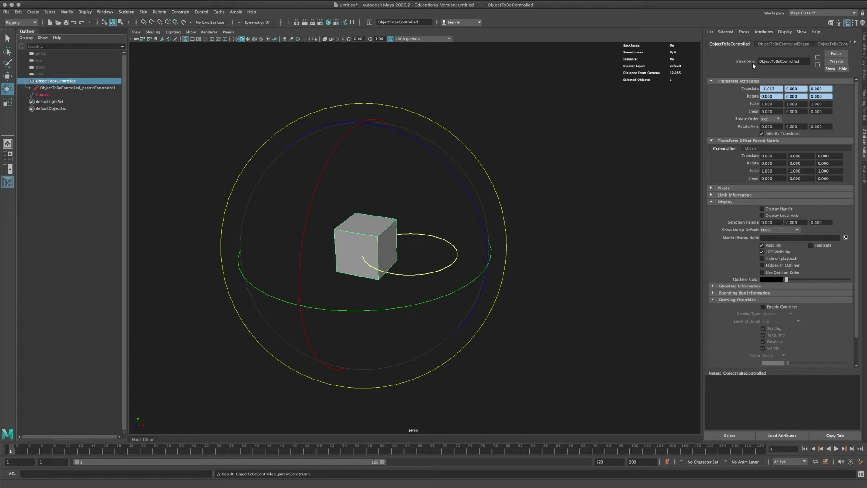
click(774, 88)
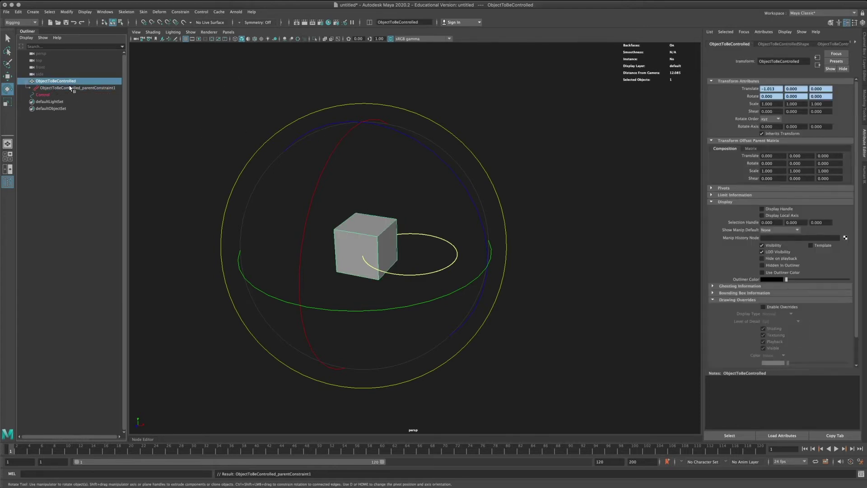
Test the constraint by rotating Control, moving the cube, and rotating again, undoing each rotation
click(218, 77)
click(457, 247)
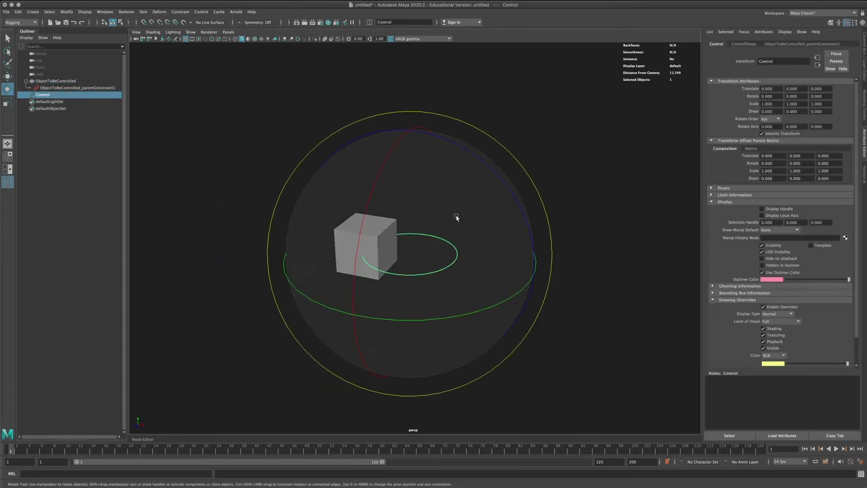
drag(478, 292, 472, 326)
key(ctrl+z)
key(ctrl+z)
click(386, 239)
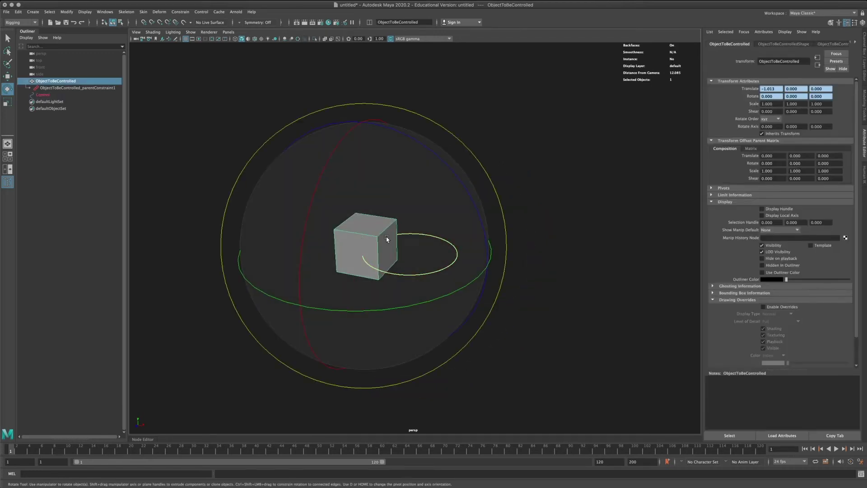
key(w)
drag(366, 251, 180, 236)
click(281, 200)
click(416, 248)
key(e)
drag(469, 239, 403, 308)
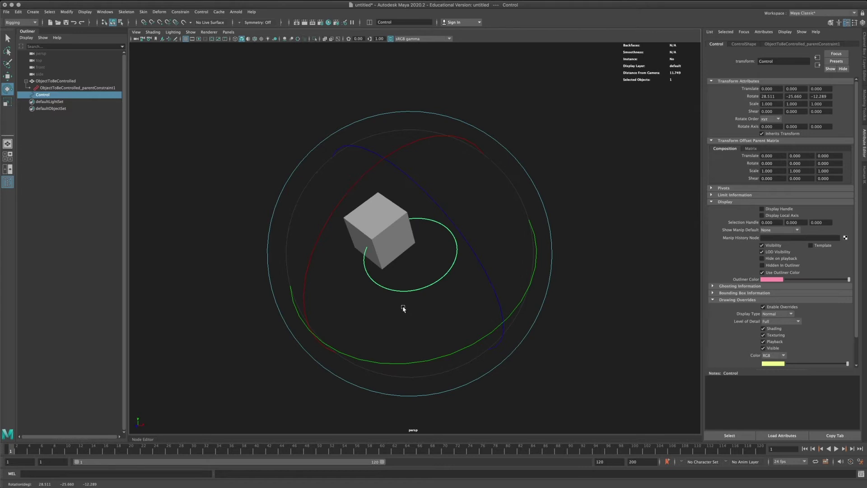
key(ctrl+z)
Select the parentConstraint1 node in the Outliner and delete it
click(242, 193)
click(367, 244)
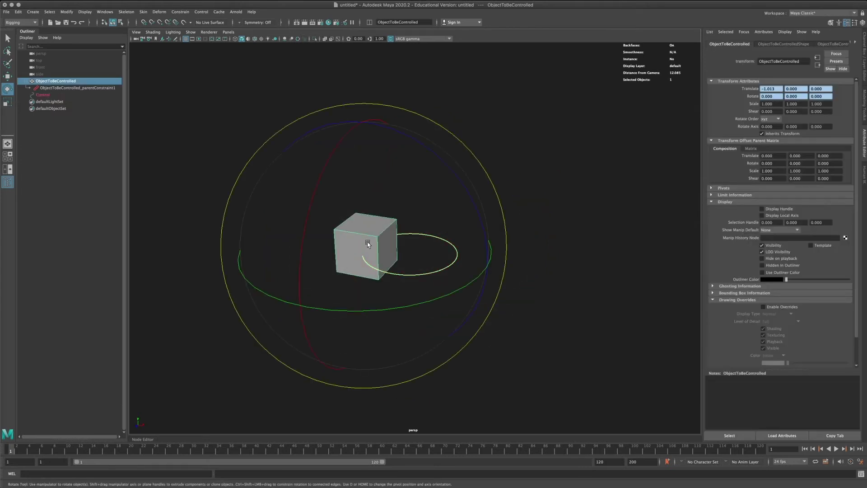
key(w)
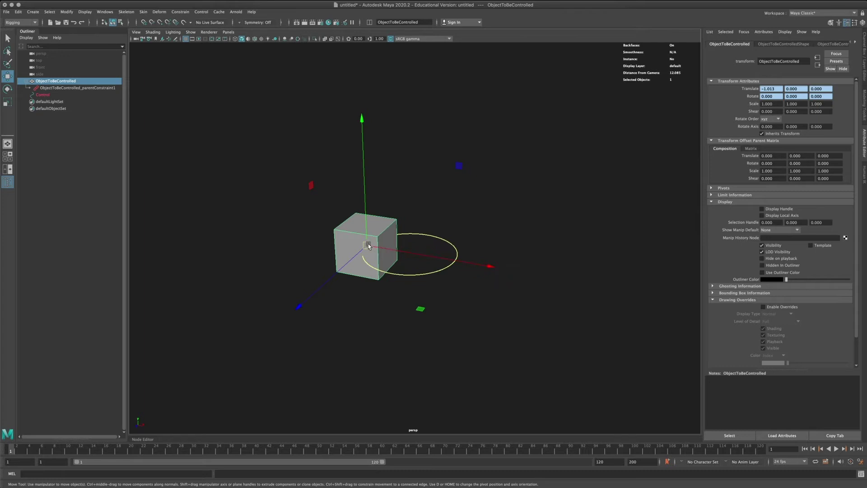
click(89, 89)
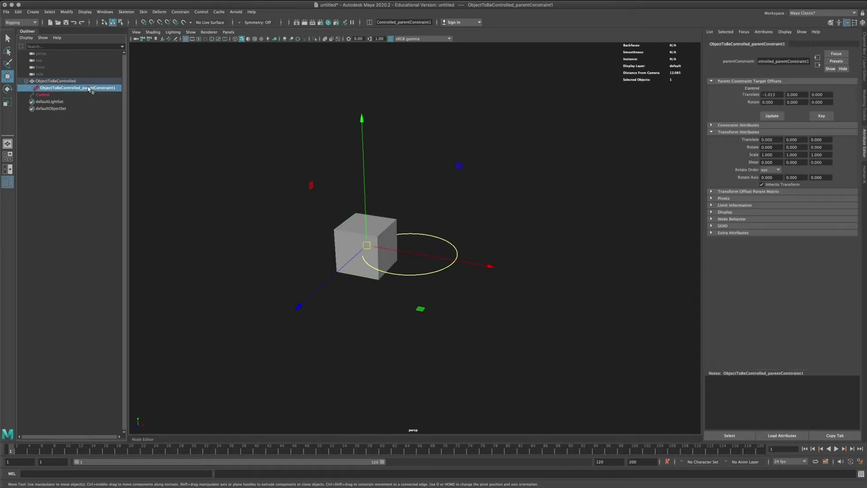
key(Delete)
Move the view closer and box-select the Control circle
click(421, 235)
click(368, 183)
click(387, 229)
alt+middle_drag(441, 221, 411, 211)
alt+right_drag(411, 211, 437, 221)
alt+middle_drag(414, 219, 435, 213)
alt+right_drag(435, 212, 448, 217)
drag(395, 202, 423, 234)
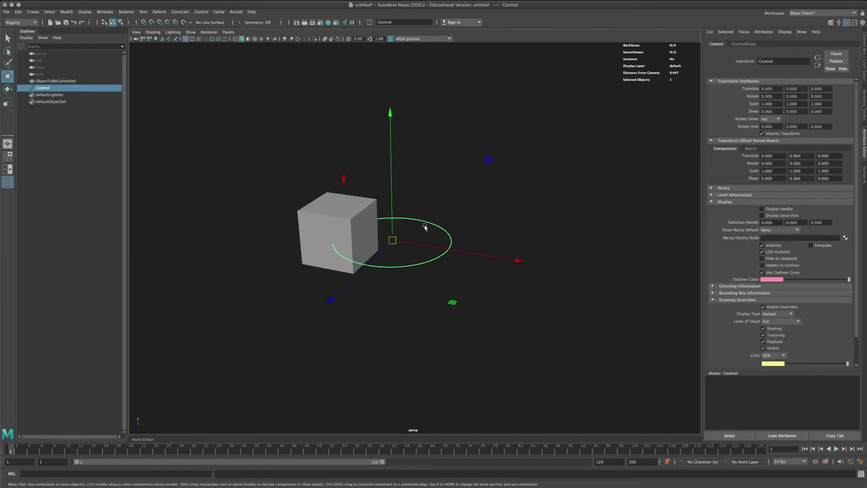
click(105, 12)
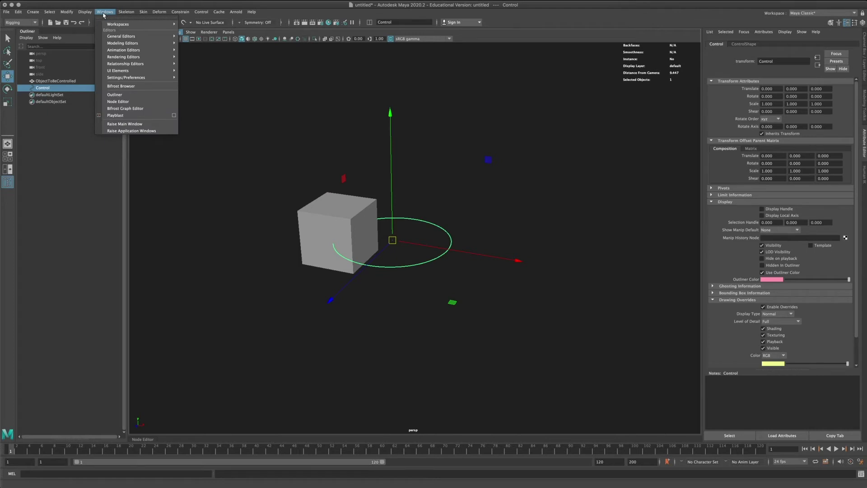
Open the Node Editor and parent-constrain ObjectToBeControlled to Control again
click(129, 104)
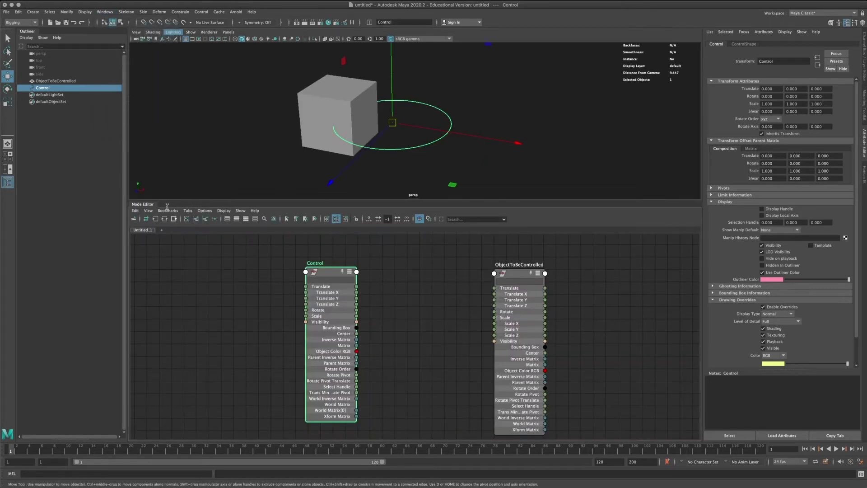
click(49, 81)
click(46, 88)
ctrl+click(68, 80)
click(180, 12)
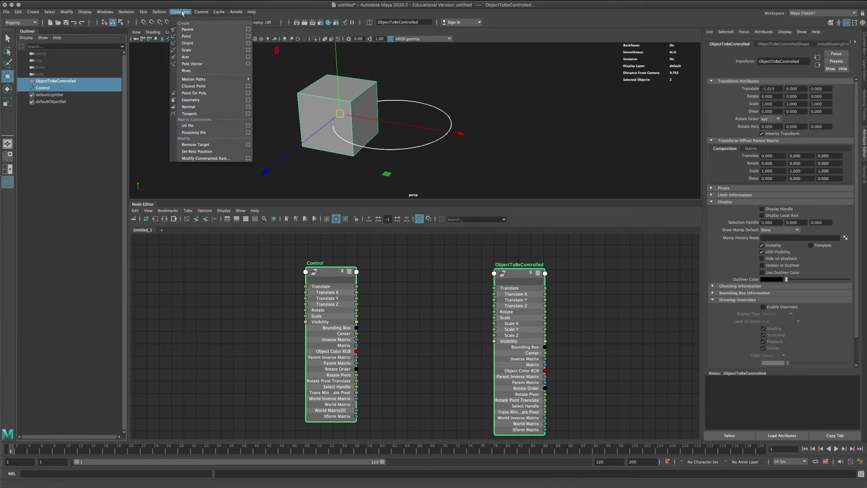
click(194, 30)
Rearrange the Control and cube nodes and expand the constraint node to show all attributes
drag(323, 275, 314, 275)
click(400, 294)
drag(497, 278, 602, 288)
drag(391, 369, 460, 262)
click(465, 274)
Drag Control, parentConstraint1 and ObjectToBeControlled into a row, panning the Node Editor as needed
drag(311, 276, 267, 270)
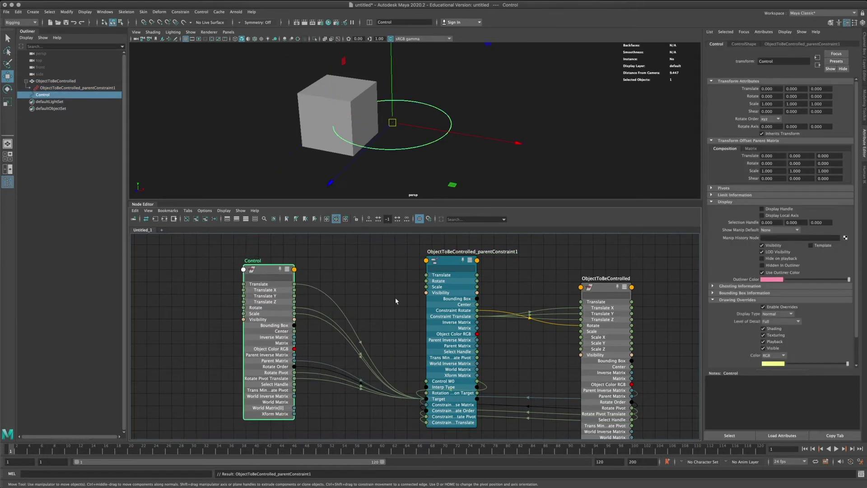
middle_drag(538, 343, 515, 342)
drag(407, 259, 384, 257)
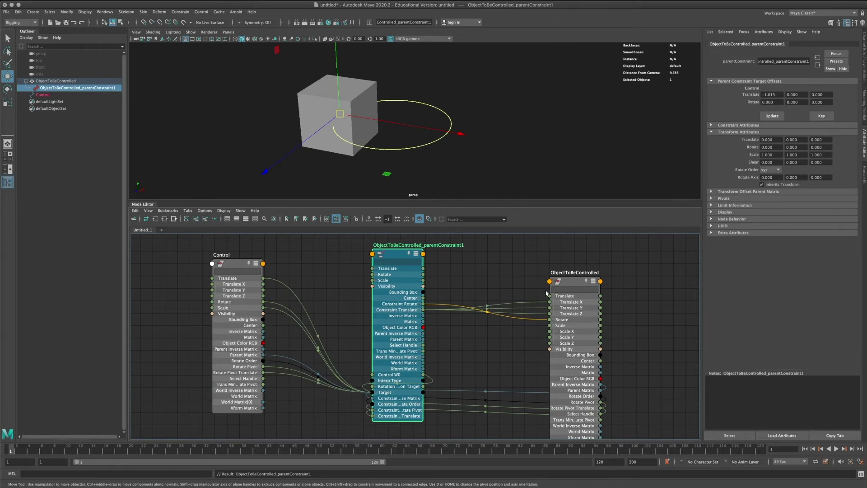
drag(568, 284, 526, 269)
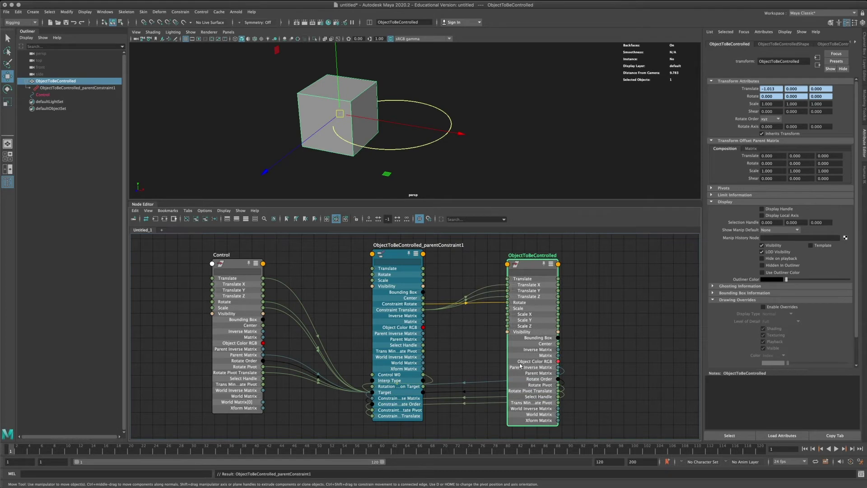
alt+middle_drag(469, 344, 485, 353)
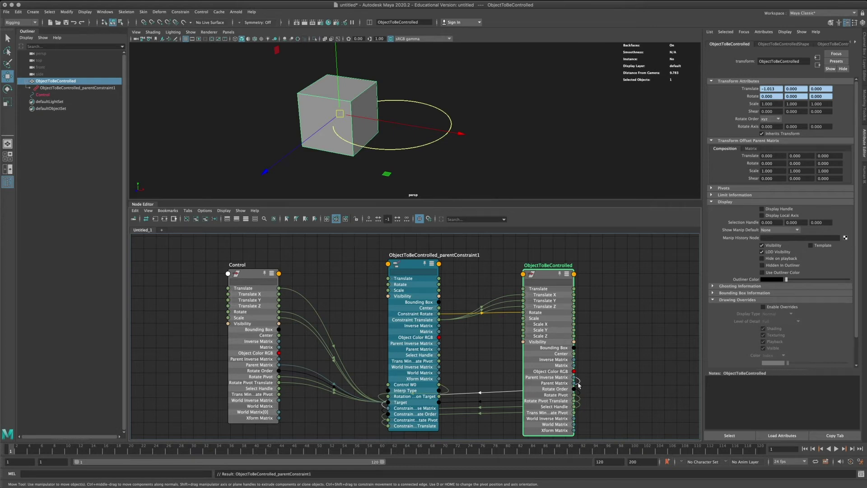
drag(533, 283, 510, 274)
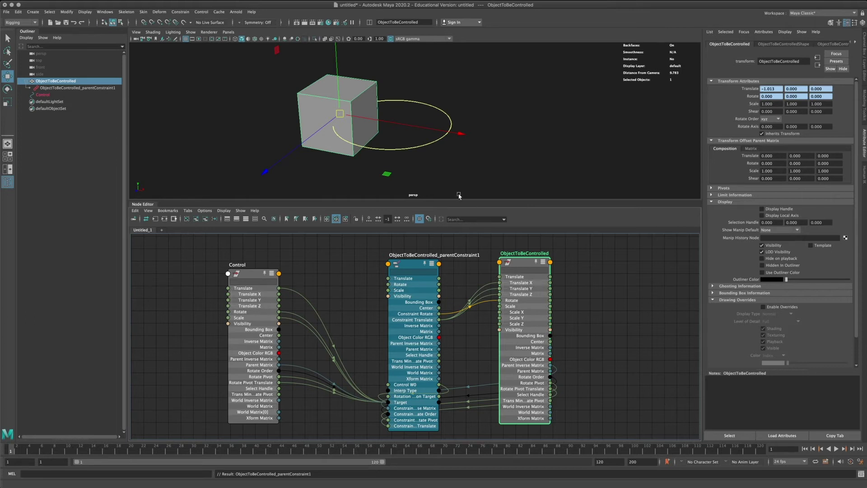
drag(412, 266, 395, 260)
drag(518, 386, 529, 380)
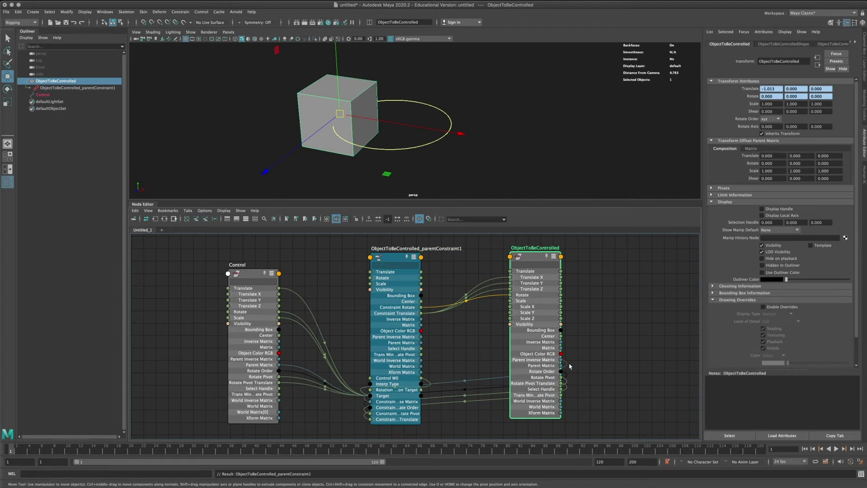
Nudge parentConstraint1 and ObjectToBeControlled into place and move Control further left
click(397, 265)
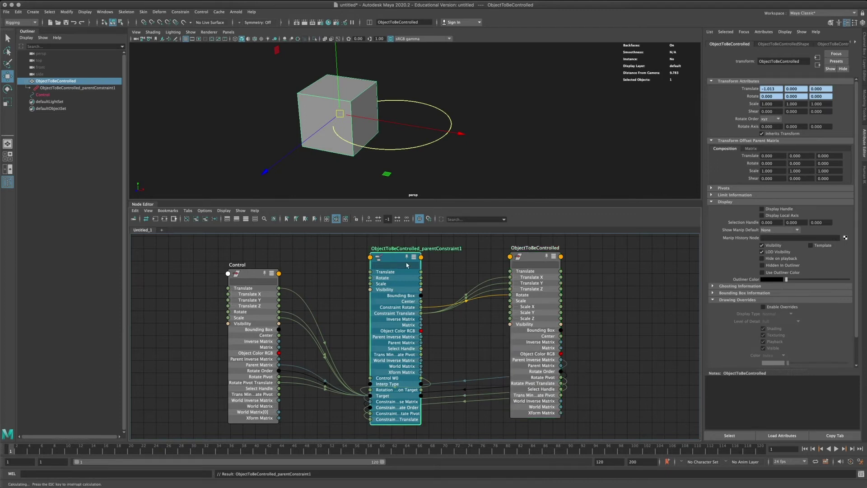
drag(397, 265, 406, 269)
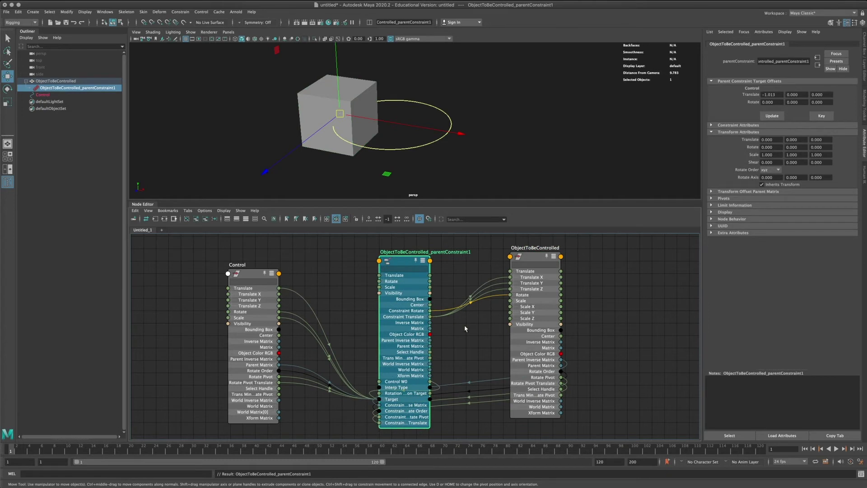
drag(400, 258, 386, 252)
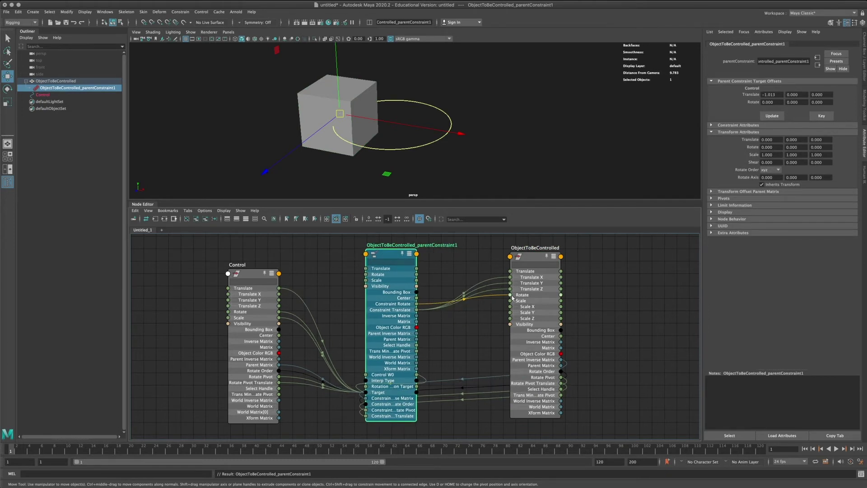
mouse_move(532, 254)
mouse_down()
mouse_move(564, 259)
mouse_move(537, 262)
mouse_up()
drag(395, 258, 387, 261)
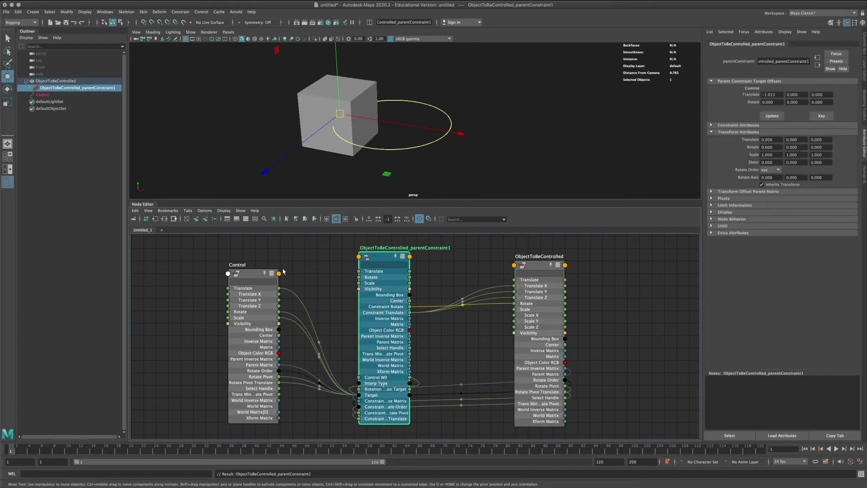
drag(253, 277, 210, 272)
Zoom out, spread the three nodes wider, centre parentConstraint1, and bring ObjectToBeControlled closer
scroll(417, 267, down, 3)
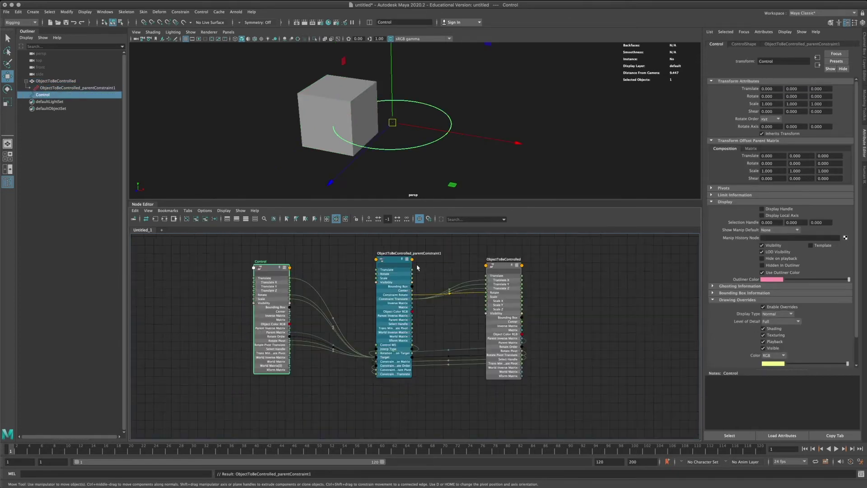
middle_drag(446, 273, 455, 280)
drag(515, 274, 608, 273)
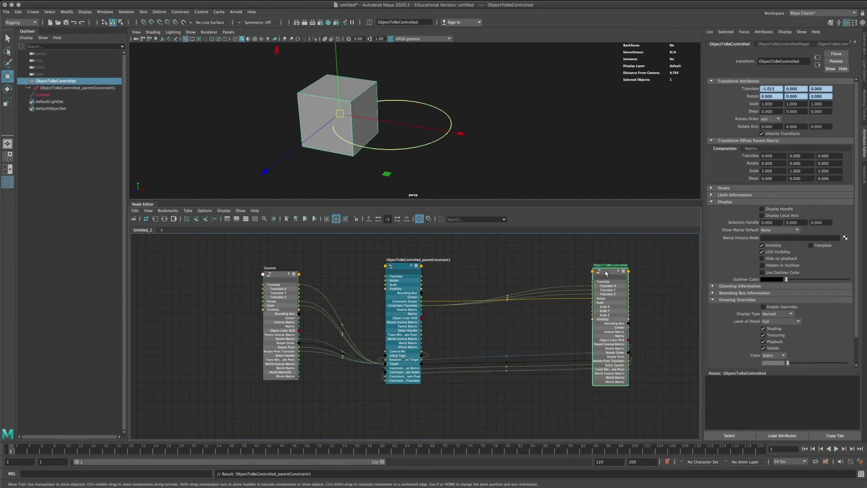
drag(403, 268, 432, 266)
drag(278, 279, 247, 279)
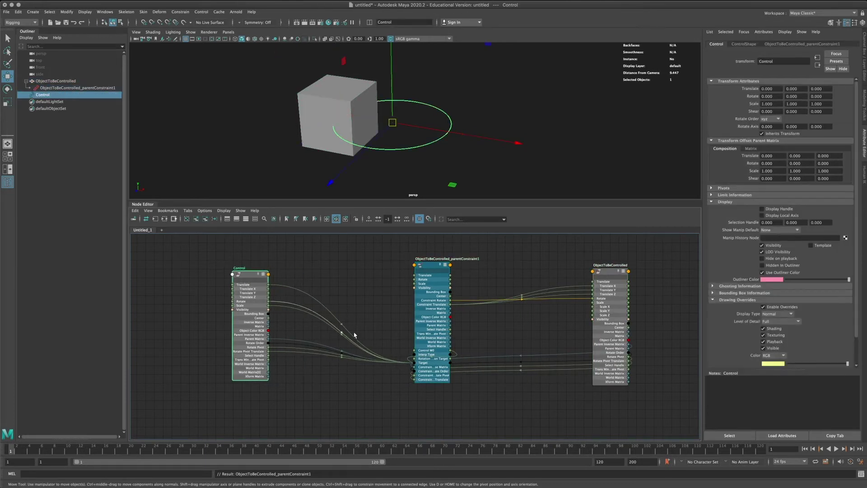
mouse_move(433, 267)
mouse_down()
mouse_move(476, 308)
mouse_move(518, 300)
mouse_move(706, 319)
mouse_move(685, 301)
mouse_move(168, 302)
mouse_move(414, 282)
mouse_move(421, 268)
mouse_up()
drag(613, 275, 555, 276)
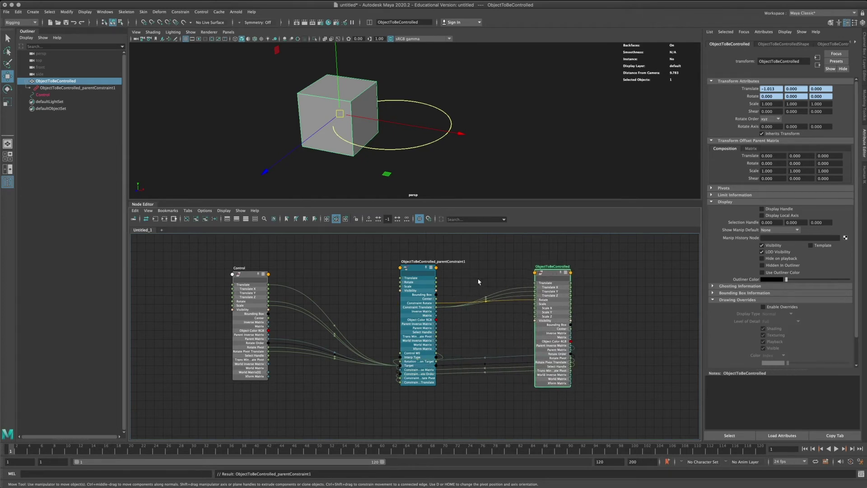
Shift the graph, reposition Control and parentConstraint1, then select the control circle in the viewport
middle_drag(450, 297, 447, 316)
mouse_move(243, 293)
mouse_down()
mouse_move(304, 293)
mouse_move(259, 294)
mouse_up()
mouse_move(414, 287)
mouse_down()
mouse_move(439, 272)
mouse_move(422, 288)
mouse_move(405, 283)
mouse_up()
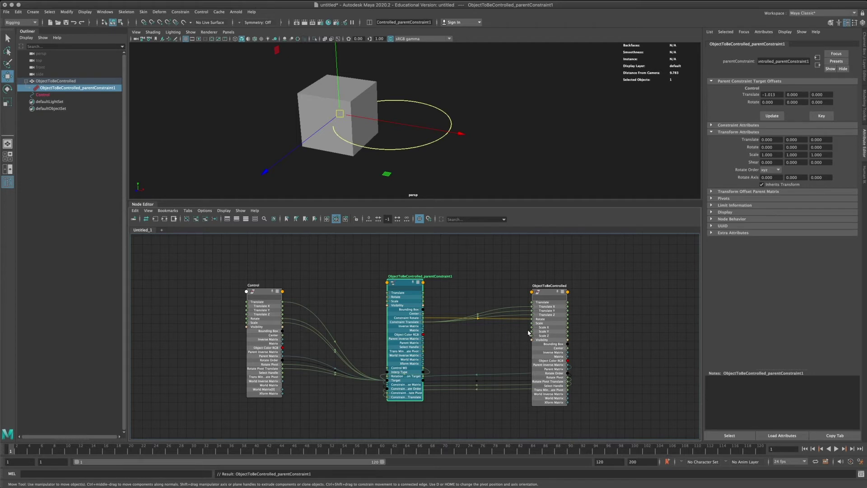
drag(404, 280, 375, 289)
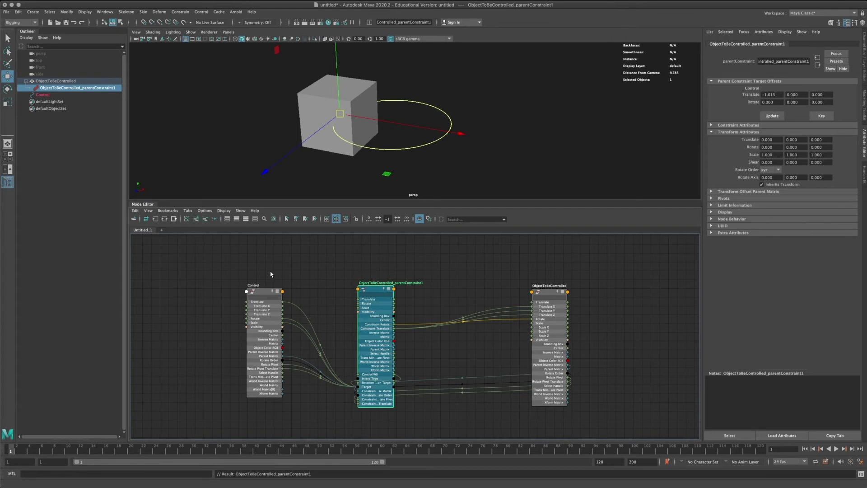
click(432, 130)
Test-rotate Control and undo, then marquee-select parentConstraint1 in the Node Editor and delete it
key(e)
drag(464, 111, 437, 140)
key(ctrl+z)
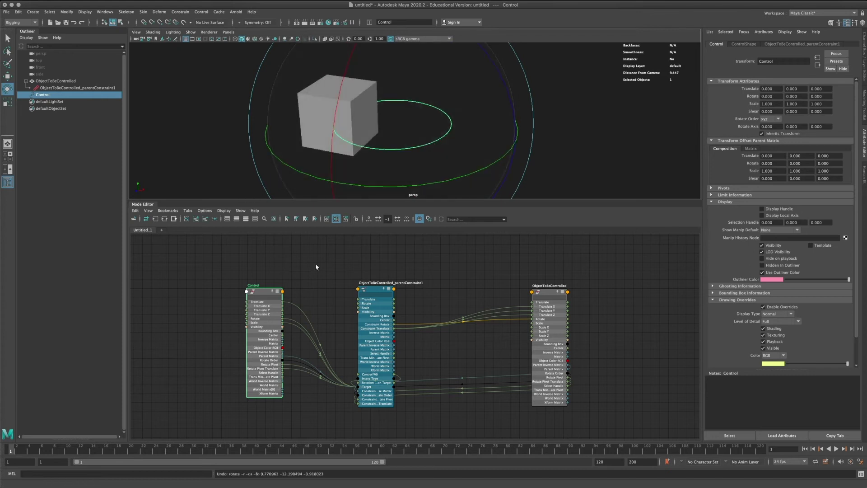
drag(303, 251, 441, 402)
key(Delete)
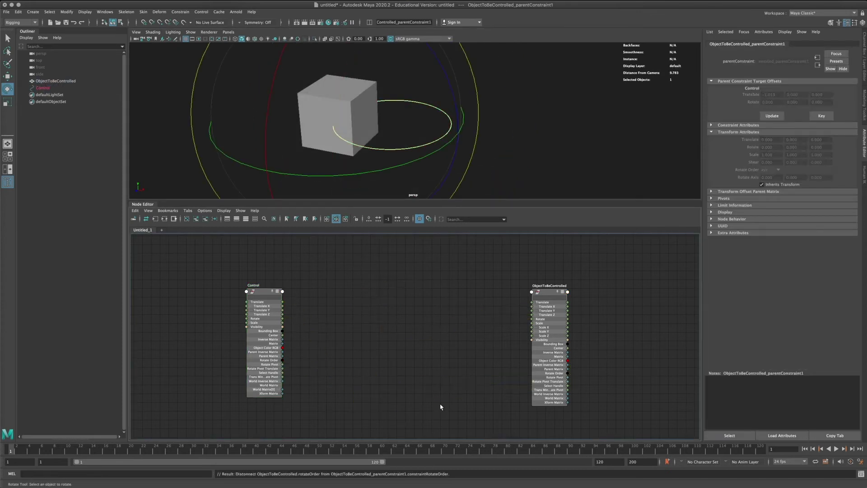
Reposition the remaining Control and ObjectToBeControlled nodes in the graph
drag(269, 295, 308, 292)
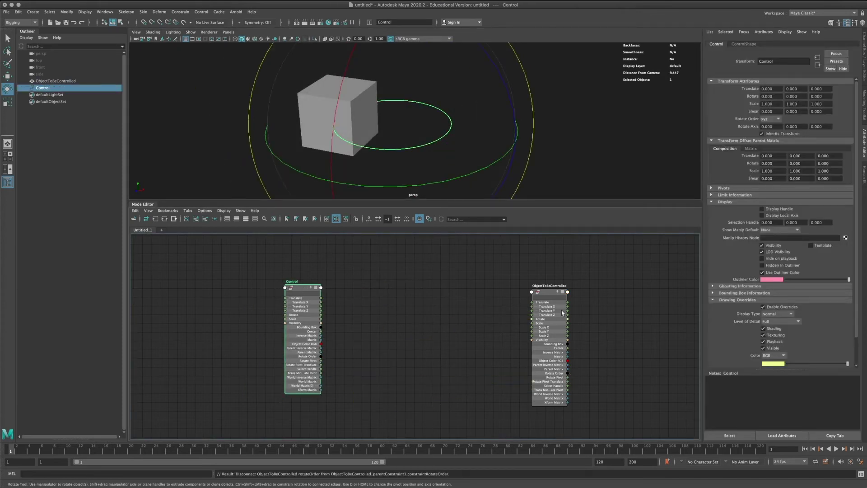
drag(560, 291, 510, 283)
drag(302, 290, 274, 288)
mouse_move(510, 282)
mouse_down()
mouse_move(537, 281)
mouse_move(523, 281)
mouse_up()
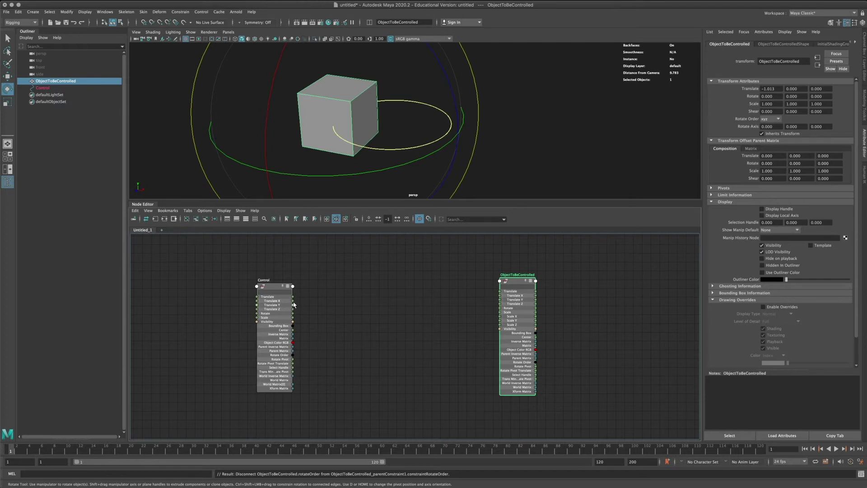
Connect Control's Translate Y to the cube's Translate Y and check that lifting the control raises the cube
drag(293, 305, 502, 302)
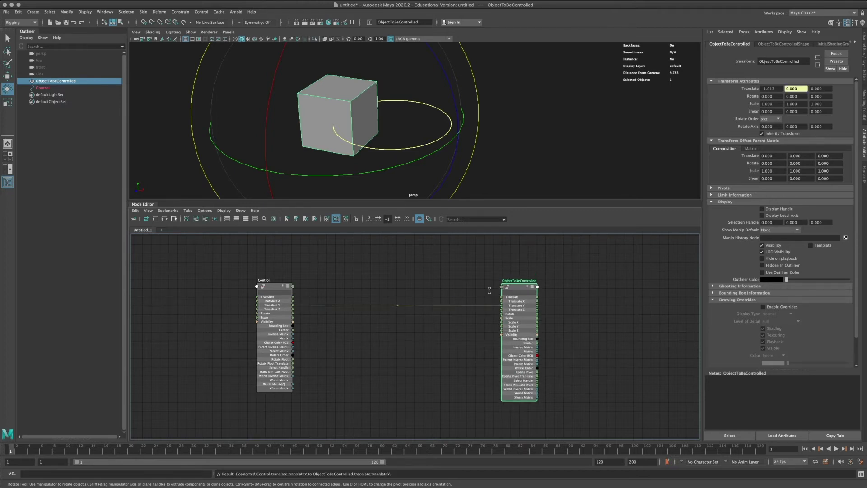
click(440, 141)
key(w)
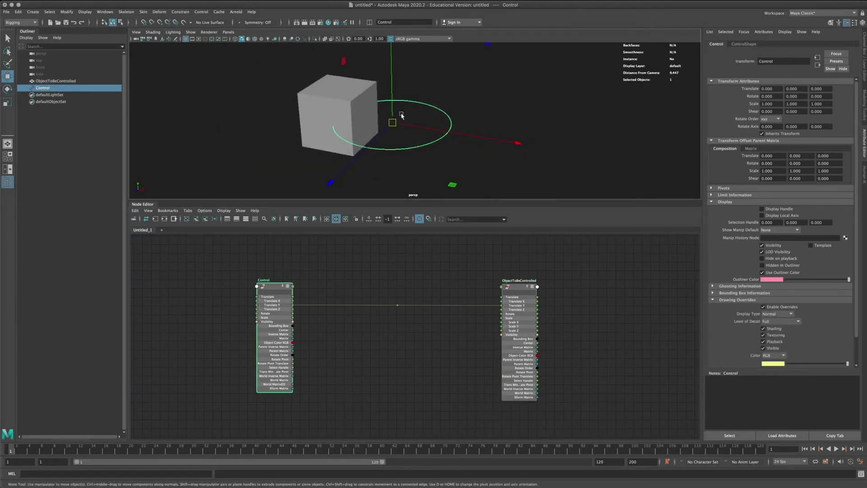
scroll(410, 143, down, 3)
drag(397, 139, 393, 76)
key(ctrl+z)
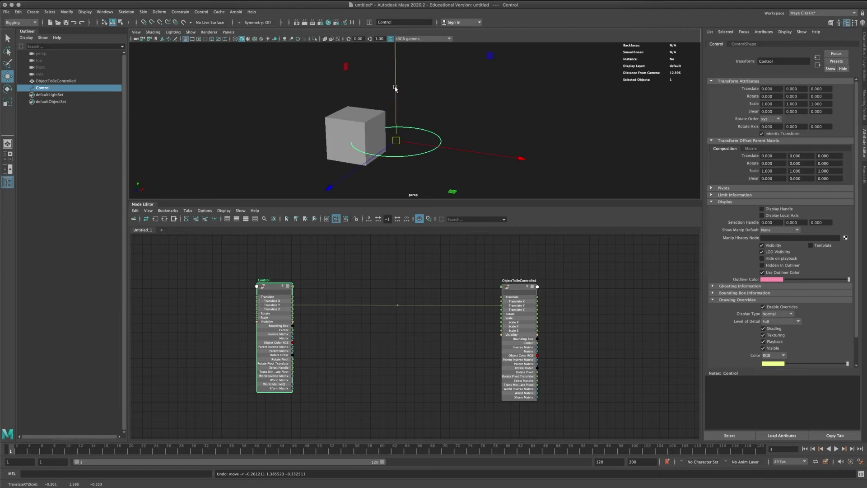
Confirm that rotating the control leaves the cube unaffected, undo the tests, and reposition the cube's node
key(e)
drag(433, 119, 390, 119)
key(ctrl+z)
key(w)
key(ctrl+z)
drag(515, 289, 531, 278)
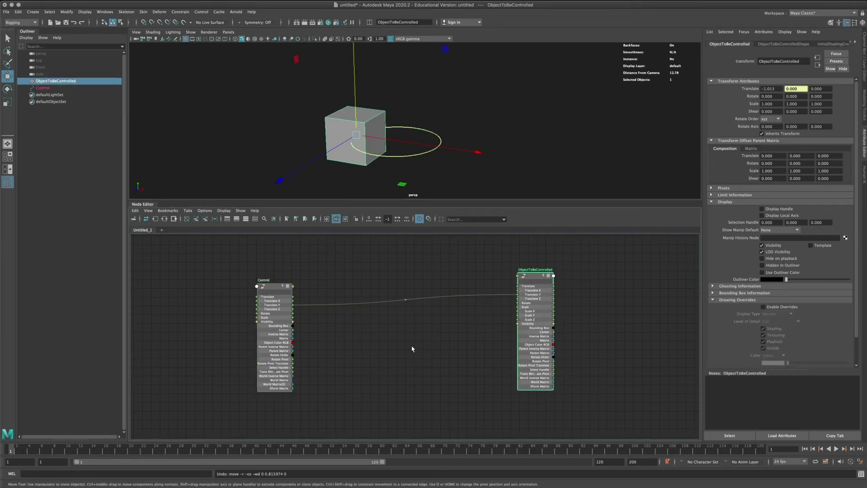
Create a floatMath node and place it above the other nodes with its ports shown
click(364, 325)
key(Tab)
text(float)
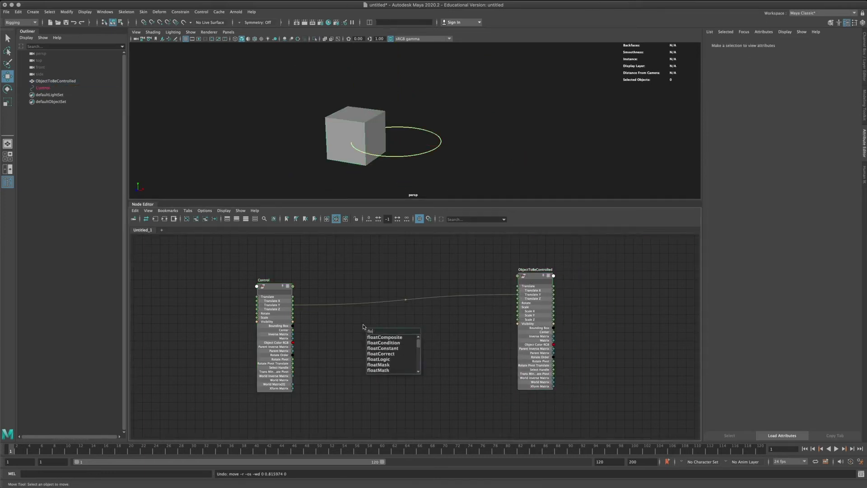
key(Down)
key(Down)
key(Down)
key(Down)
key(Down)
key(Down)
key(Down)
key(Return)
drag(375, 334, 400, 266)
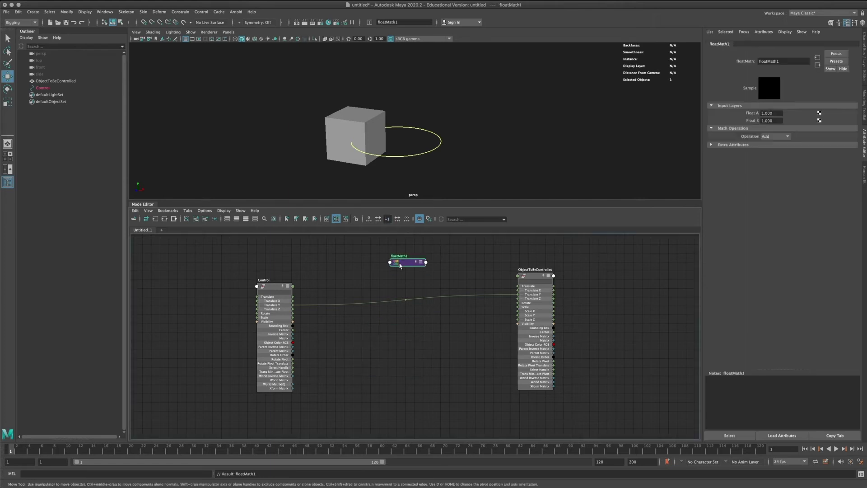
click(420, 263)
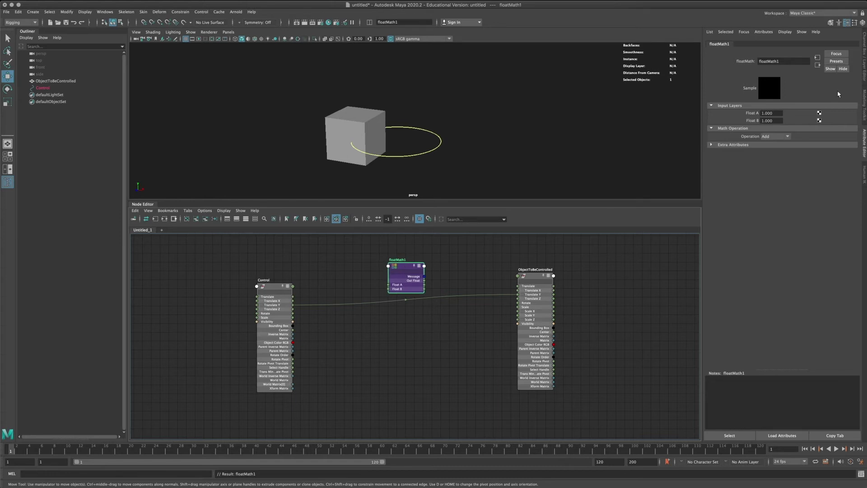
Keep the floatMath operation as Add and position the node
click(771, 138)
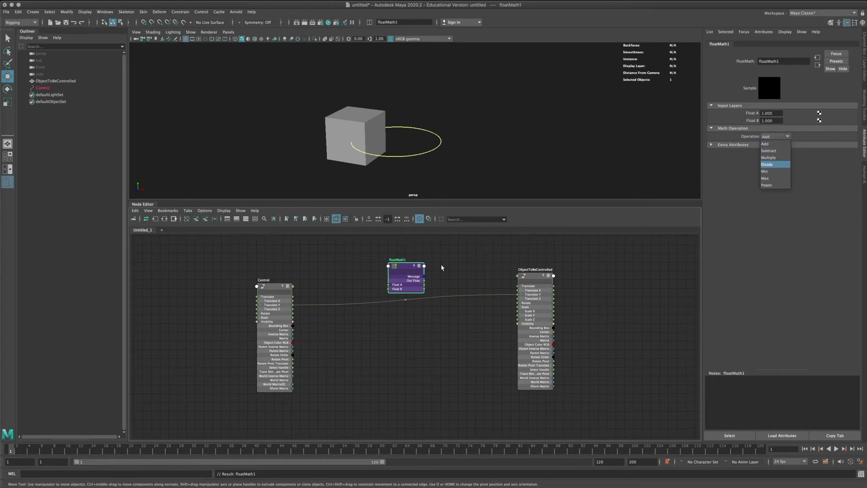
click(409, 265)
drag(408, 266, 409, 271)
click(788, 137)
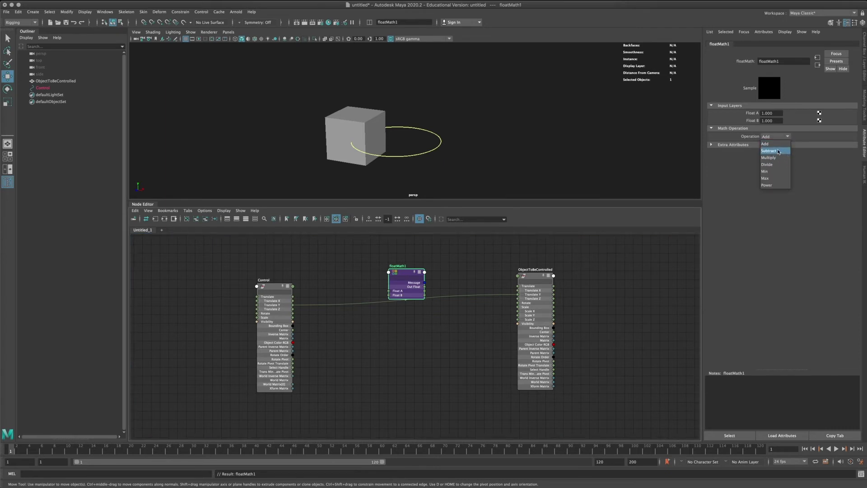
click(441, 271)
mouse_move(401, 270)
mouse_down()
mouse_move(417, 270)
mouse_move(412, 265)
mouse_up()
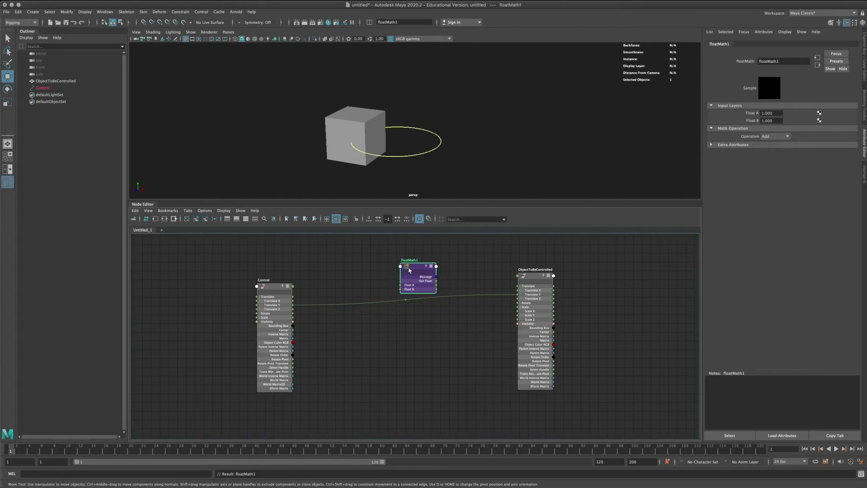
Feed Control's Translate Y into Float A and delete the direct Translate Y link to the cube
drag(293, 307, 409, 272)
drag(470, 277, 476, 319)
key(Delete)
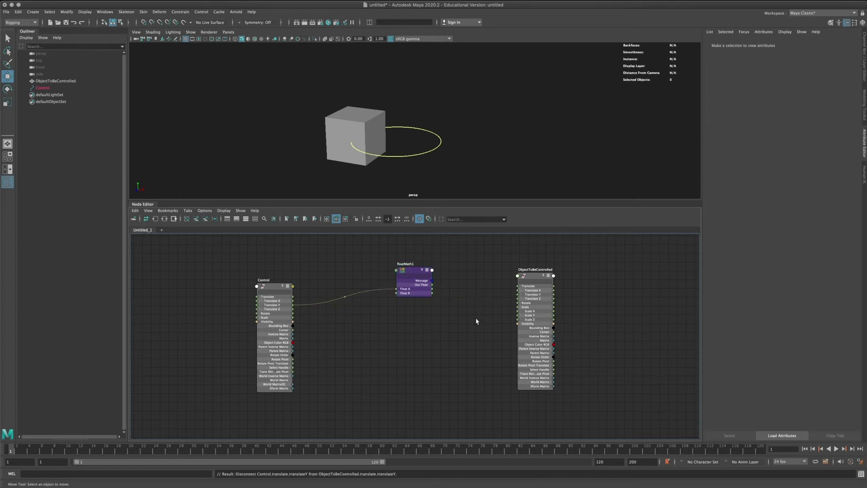
drag(413, 273, 414, 285)
Rename the float math node to ControlFloatMath
double_click(407, 275)
text(ControlFloatMa)
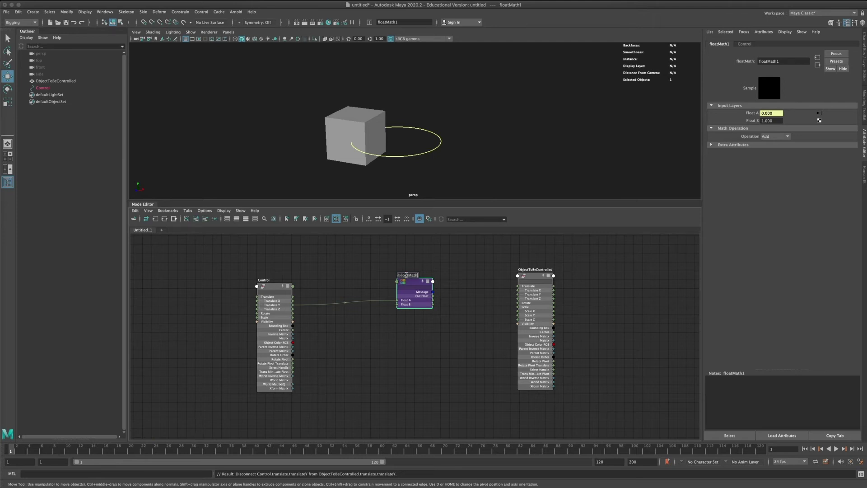
key(Return)
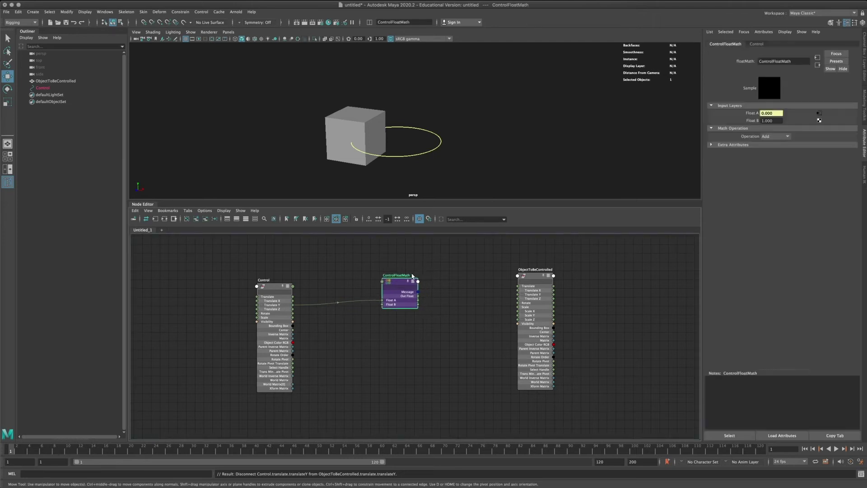
Arrange ControlFloatMath in the graph and wire its Out Float into ObjectToBeControlled's Translate Y
mouse_move(397, 285)
mouse_down()
mouse_move(371, 283)
mouse_move(399, 285)
mouse_move(386, 290)
mouse_up()
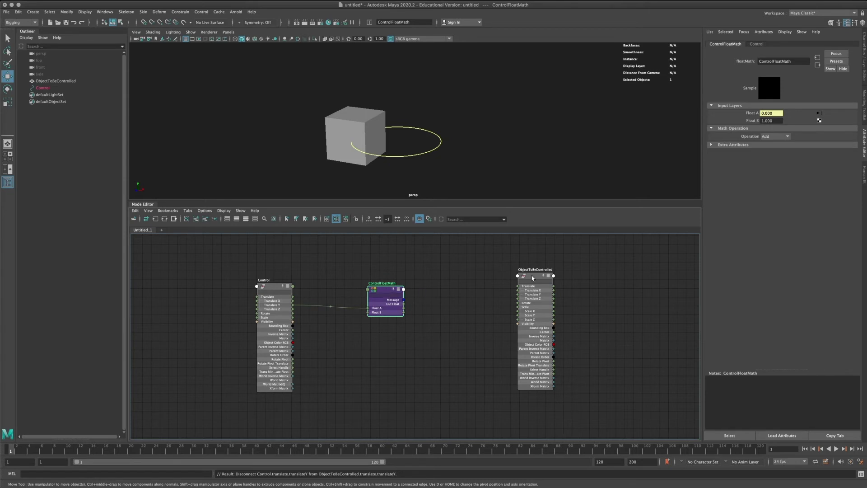
mouse_move(383, 292)
mouse_down()
mouse_move(359, 291)
mouse_move(390, 288)
mouse_move(379, 286)
mouse_up()
alt+middle_drag(440, 286, 426, 292)
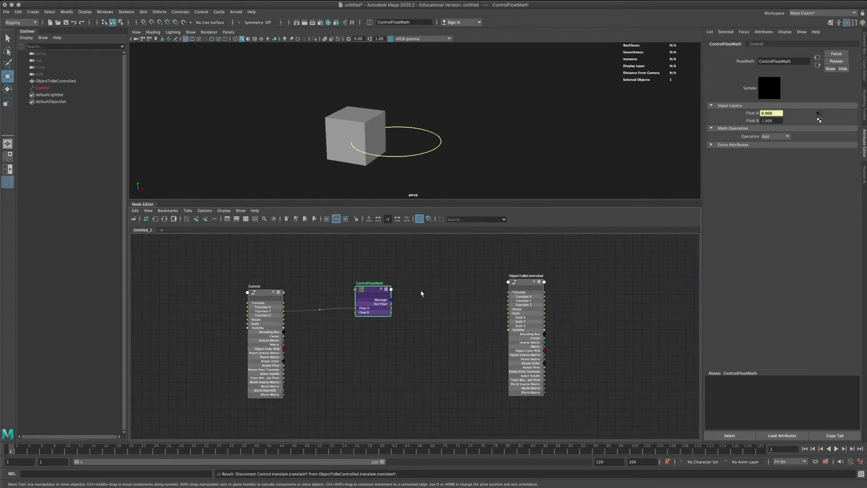
scroll(420, 291, up, 3)
scroll(420, 291, down, 3)
alt+middle_drag(419, 296, 418, 291)
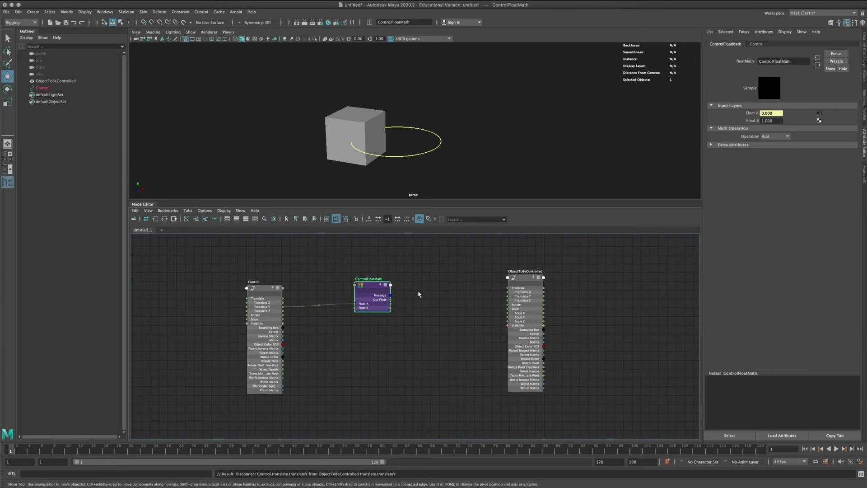
alt+middle_drag(421, 298, 417, 295)
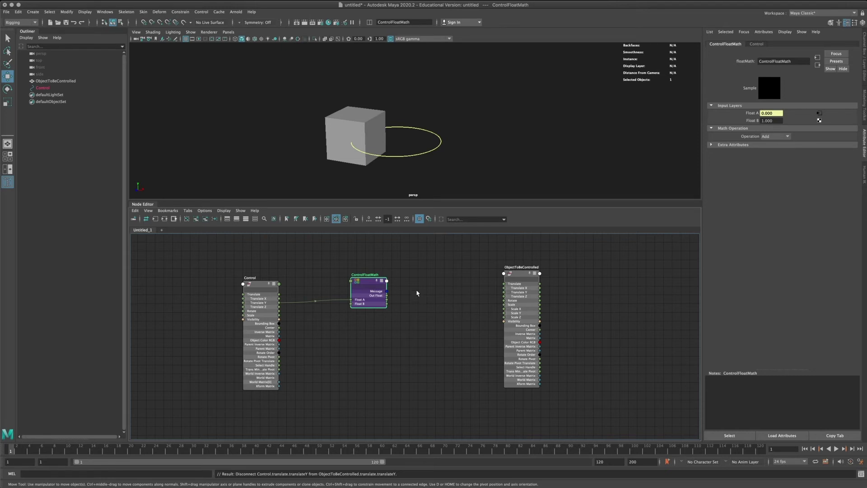
drag(368, 283, 384, 282)
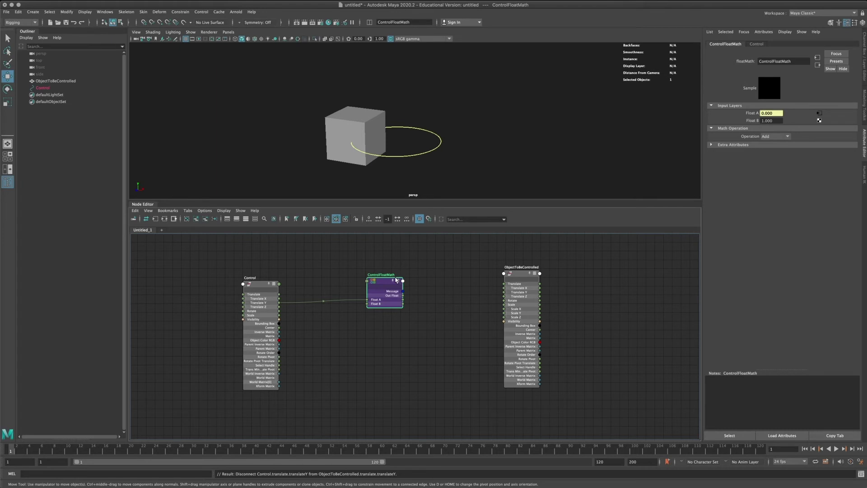
drag(388, 282, 516, 276)
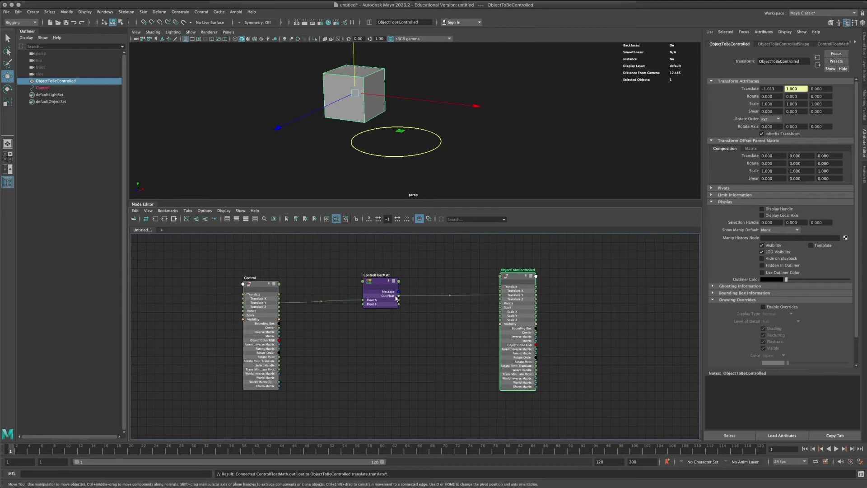
Review ControlFloatMath's operations, keeping Add, and try Float B values of 0 and 1
click(373, 284)
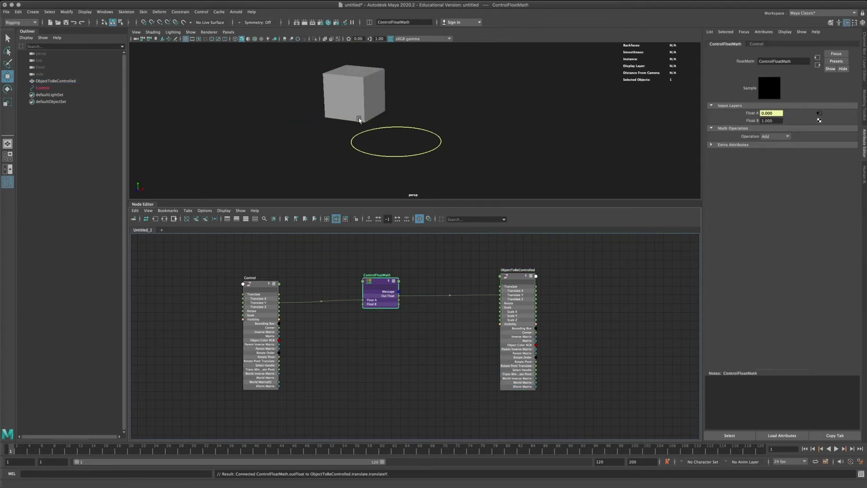
click(783, 138)
click(781, 138)
click(777, 137)
click(772, 121)
click(771, 121)
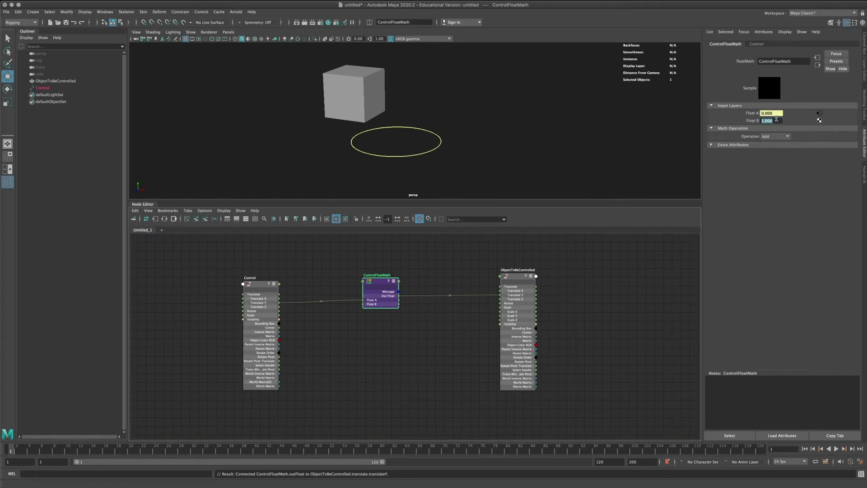
text(0)
key(Return)
text(1)
key(Return)
Move the control circle up and down to watch the cube follow, then undo
click(436, 143)
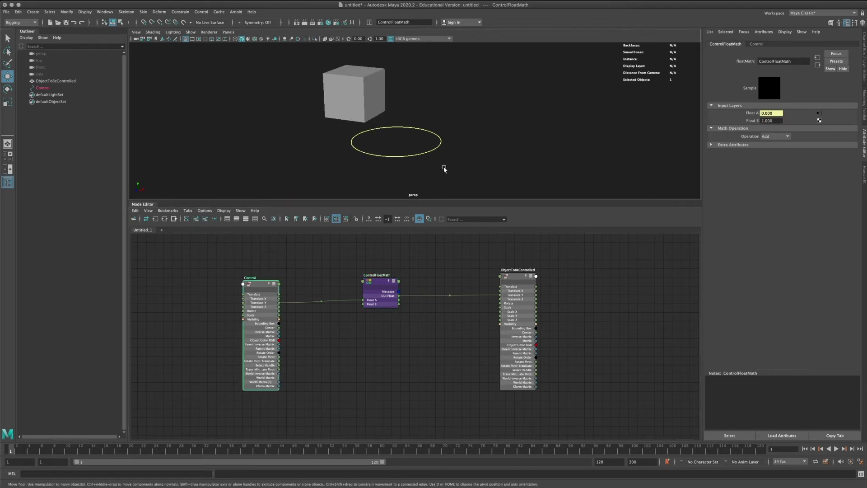
mouse_move(396, 140)
mouse_down()
mouse_move(387, 94)
mouse_move(398, 138)
mouse_up()
alt+right_drag(477, 133, 417, 144)
drag(407, 131, 401, 96)
key(ctrl+z)
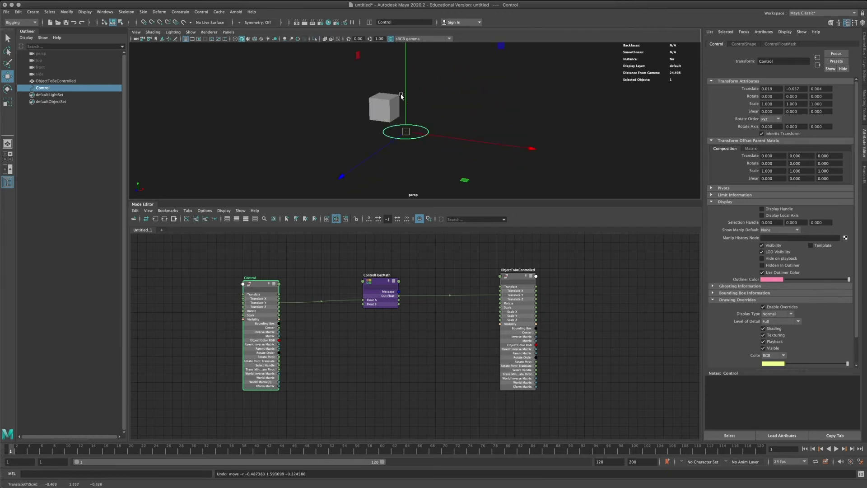
Set Float B to 3 and test by lowering the control circle, then undo
click(382, 282)
click(767, 120)
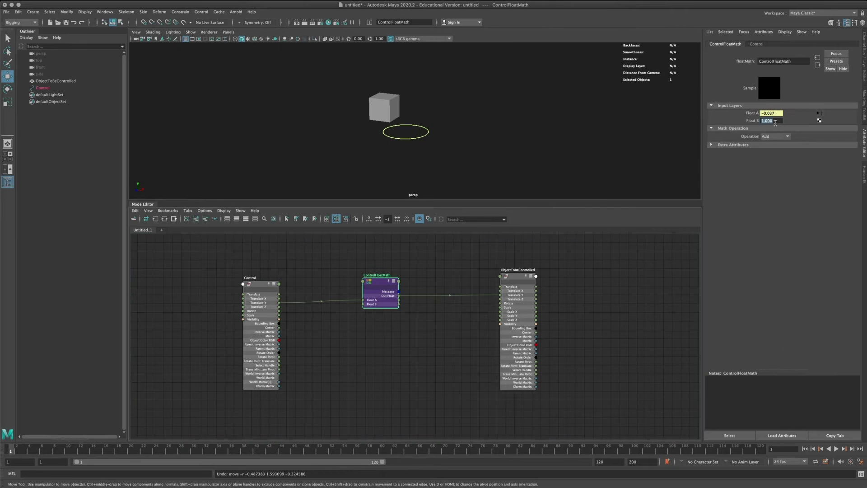
text(3)
key(Return)
click(388, 126)
drag(409, 132, 418, 153)
key(ctrl+z)
Switch ControlFloatMath's operation to Multiply and test by raising the control, then undo
click(381, 282)
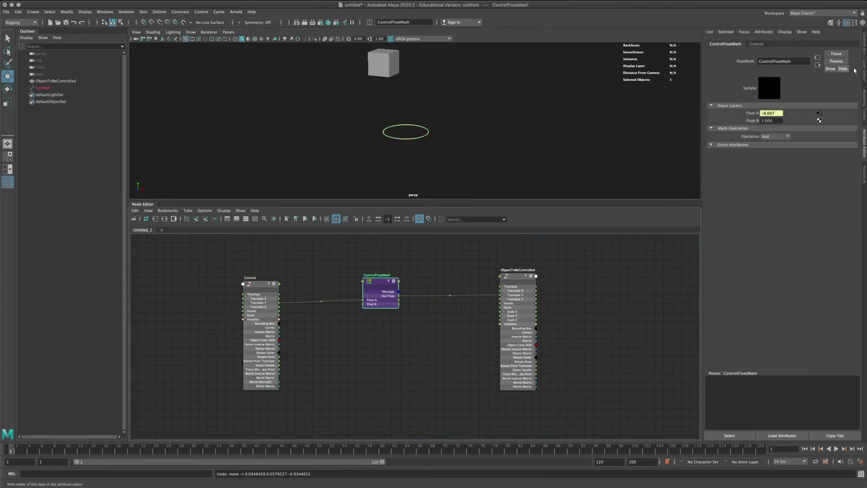
click(774, 135)
click(775, 158)
click(774, 120)
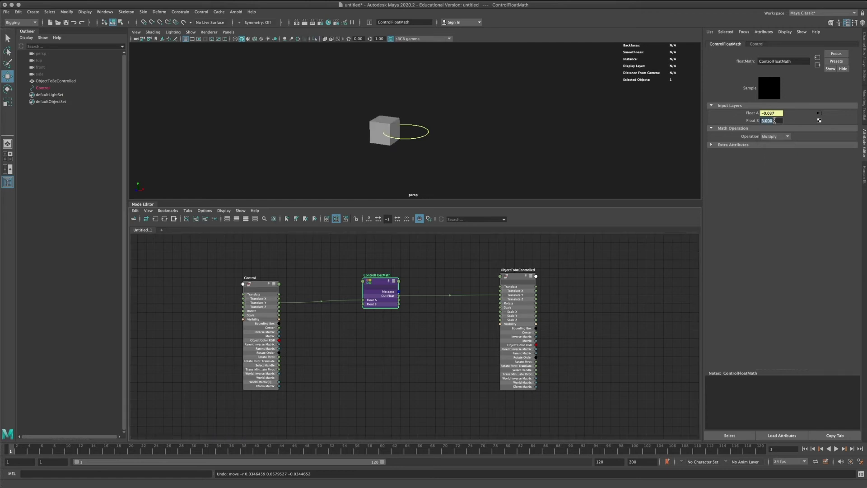
click(425, 135)
drag(406, 122, 399, 60)
key(super+z)
Set ControlFloatMath's Float B to 2 and test by raising the control circle, then undo
click(391, 122)
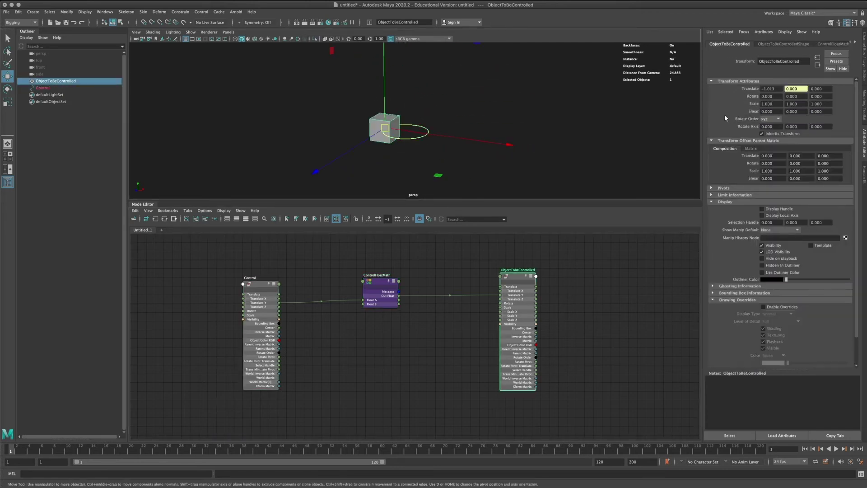
click(385, 284)
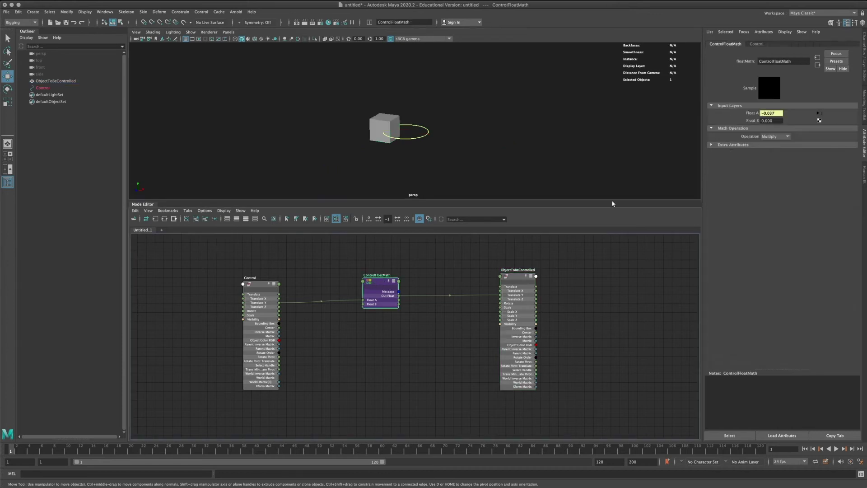
click(770, 121)
double_click(770, 121)
text(1)
key(Return)
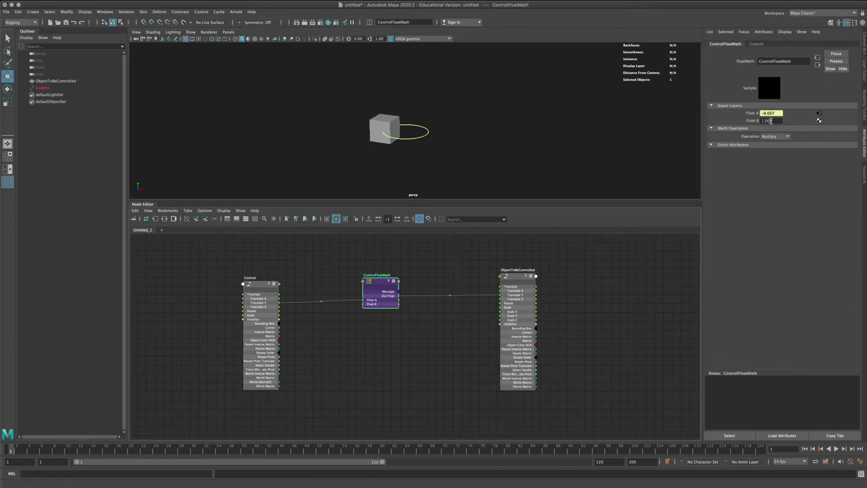
drag(418, 135, 402, 63)
key(ctrl+z)
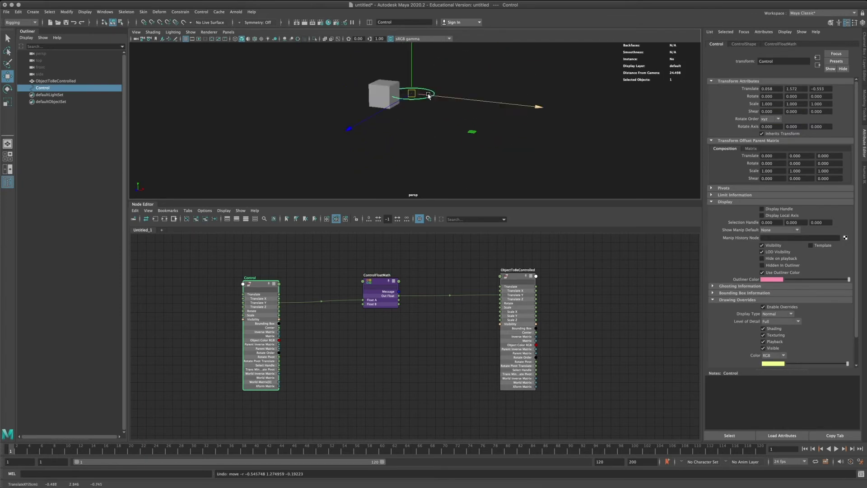
key(ctrl+z)
Raise the control circle along Y again to check the doubled motion, then undo
click(380, 289)
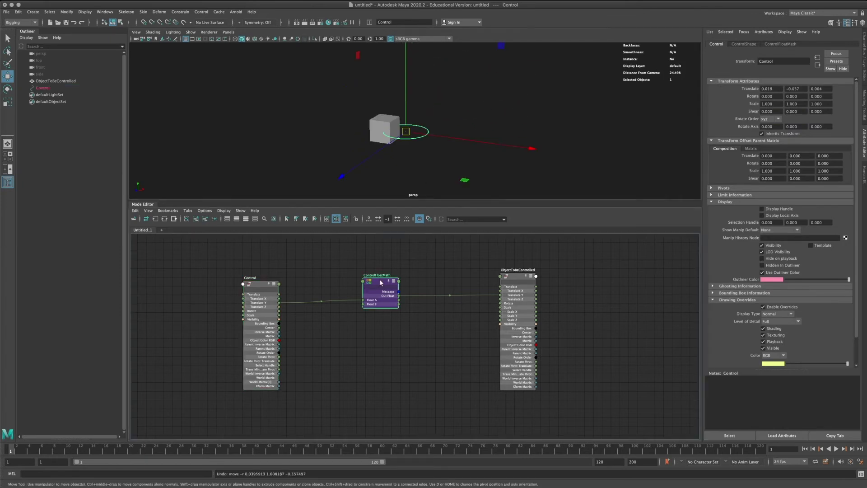
click(818, 113)
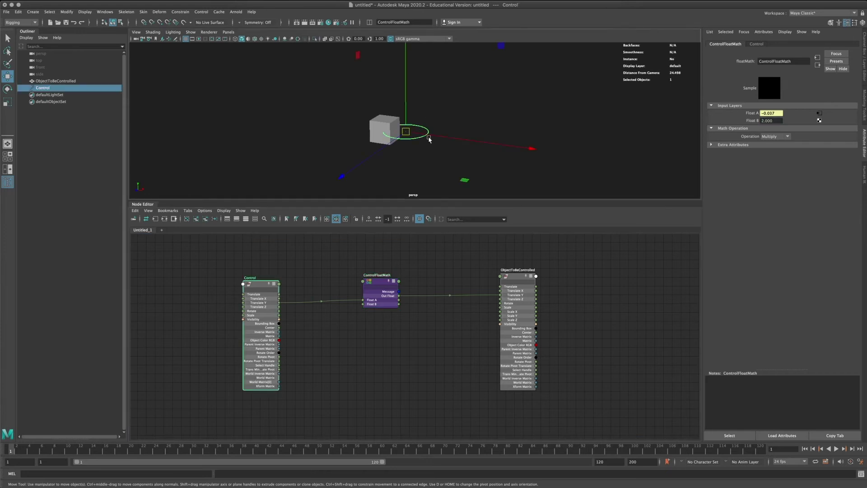
drag(406, 112, 386, 86)
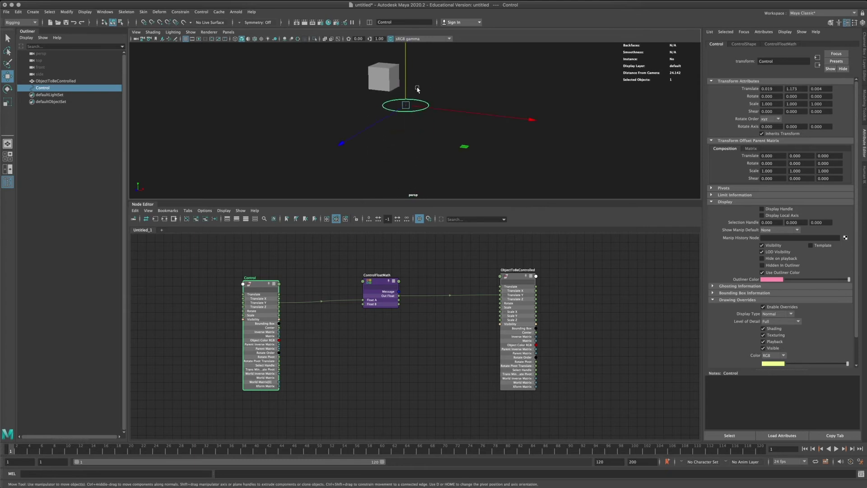
key(ctrl+z)
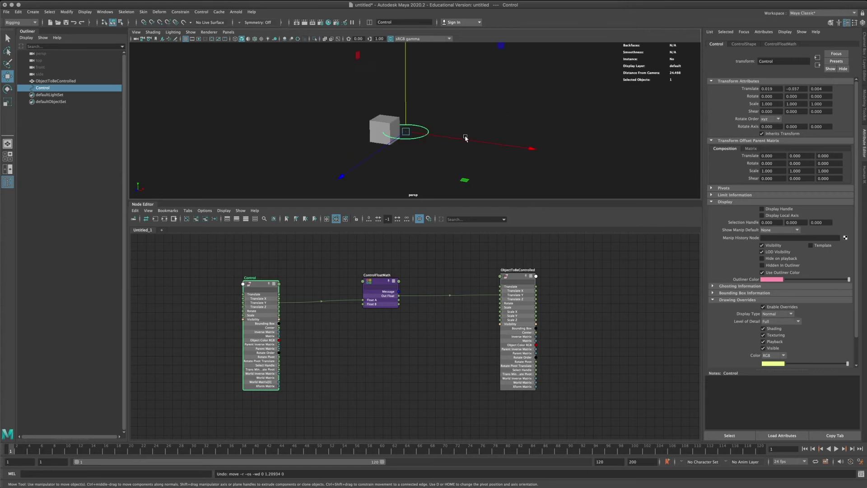
Reposition the float math node and frame the cube and circle in the viewport
mouse_move(382, 283)
mouse_down()
mouse_move(409, 280)
mouse_move(365, 287)
mouse_move(356, 265)
mouse_move(333, 288)
mouse_move(382, 294)
mouse_up()
click(500, 304)
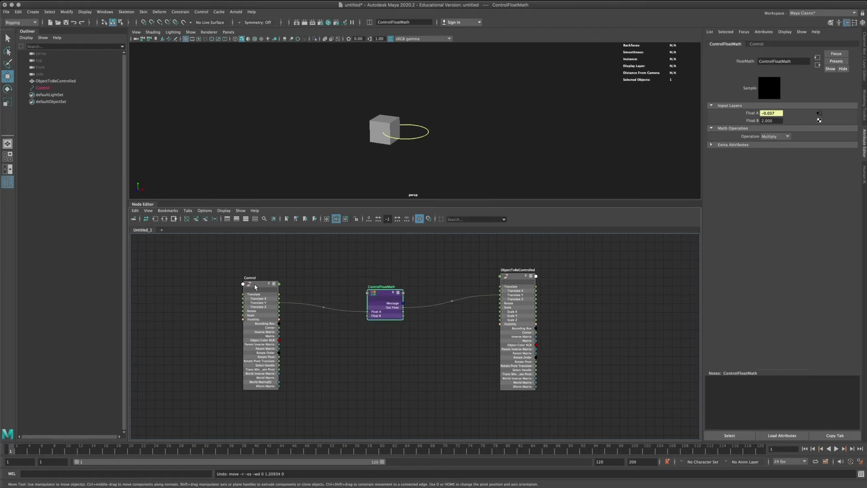
click(265, 288)
scroll(406, 136, up, 4)
scroll(425, 146, up, 4)
alt+middle_drag(408, 148, 433, 120)
alt+drag(432, 120, 427, 118)
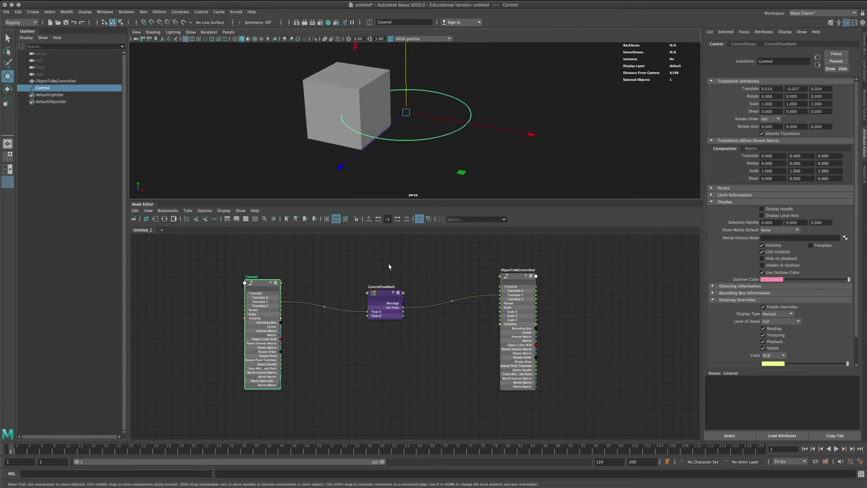
drag(384, 292, 389, 279)
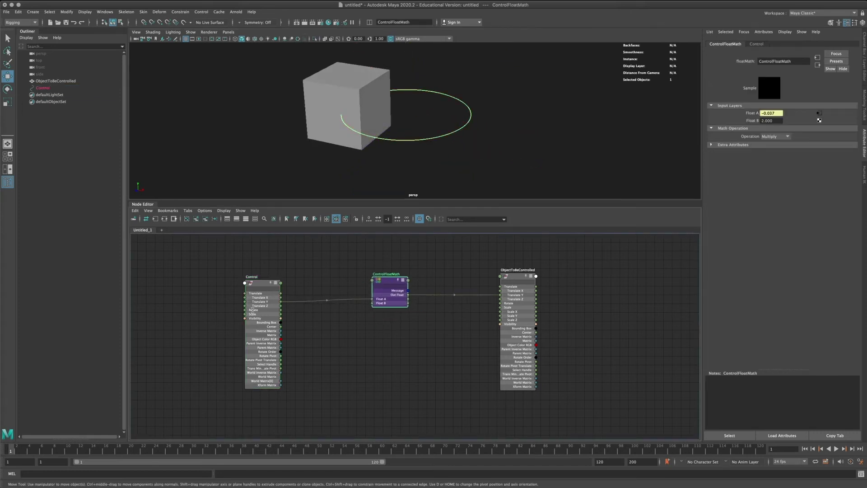
drag(262, 285, 240, 283)
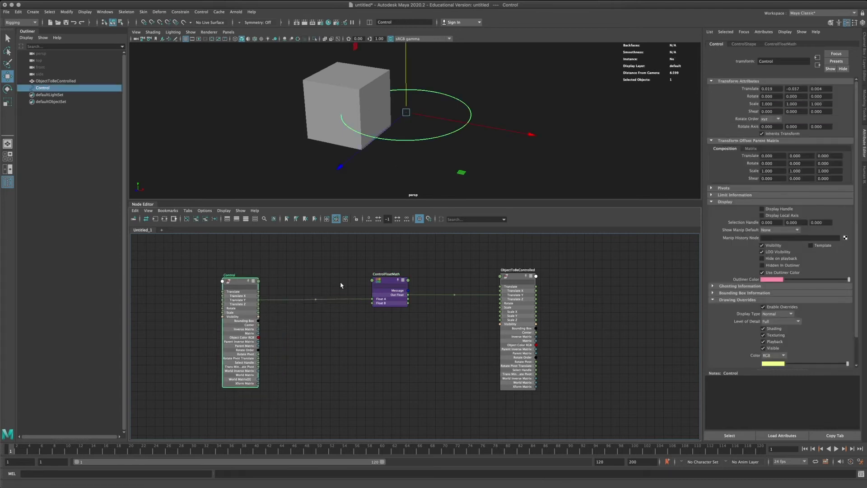
drag(383, 282, 392, 281)
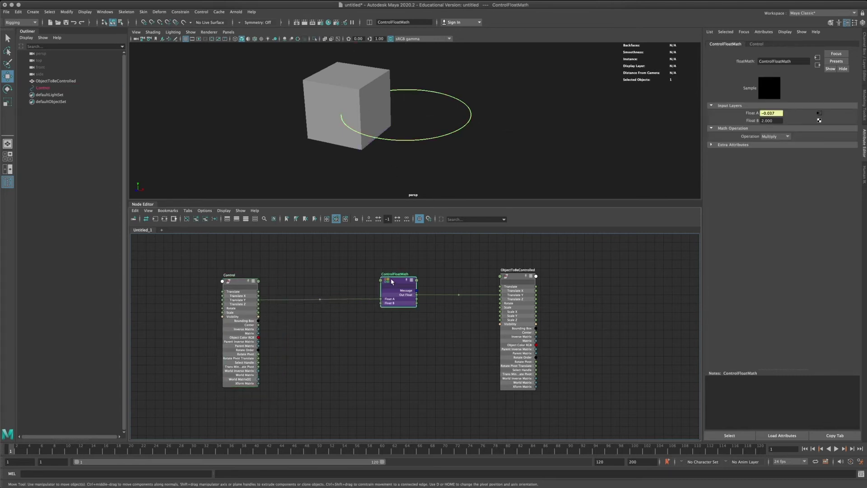
drag(391, 281, 371, 284)
click(243, 284)
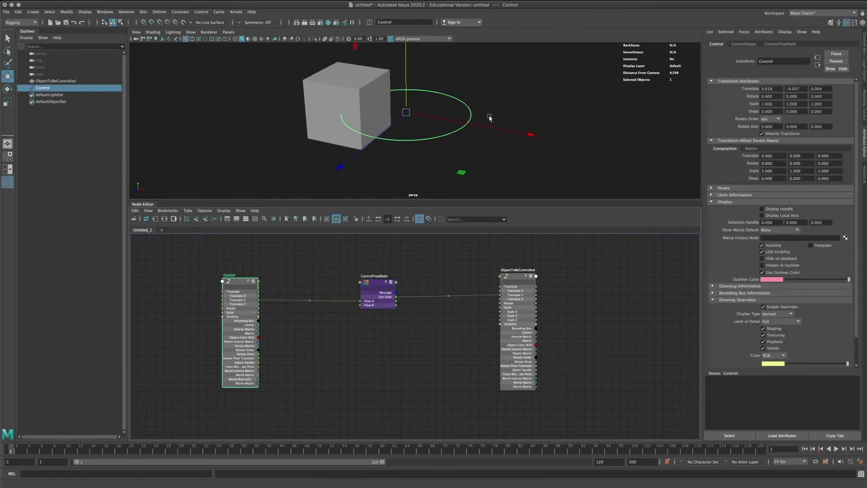
click(862, 22)
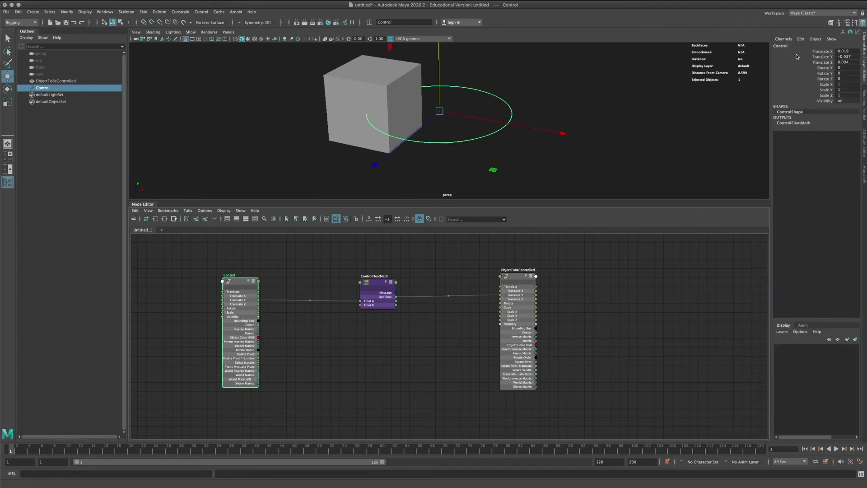
Lock and hide Control's Translate X, Translate Z and Rotate through Visibility channels
click(826, 64)
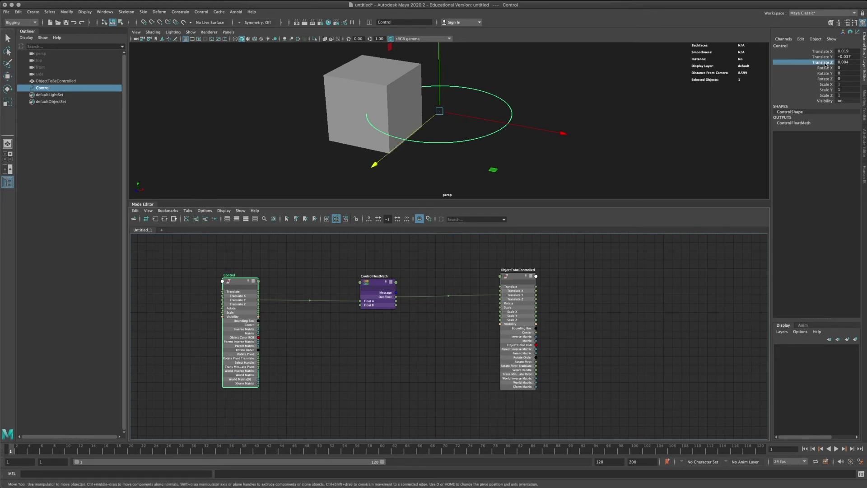
click(822, 51)
right_click(786, 51)
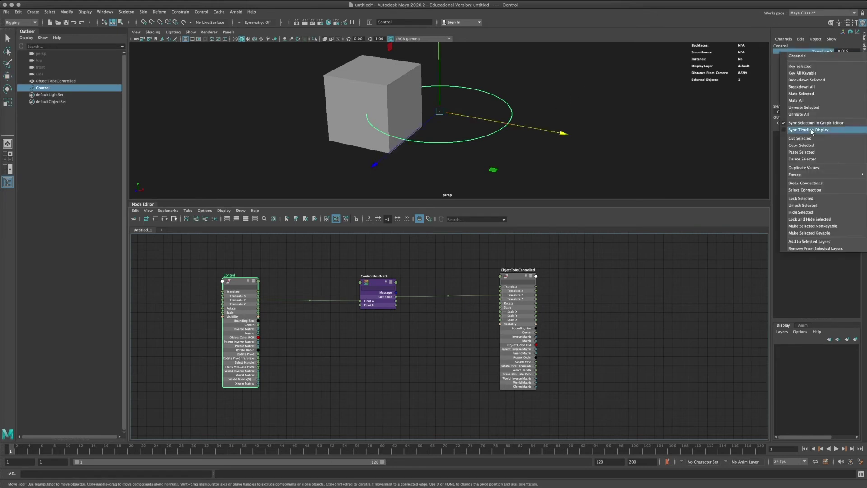
click(829, 220)
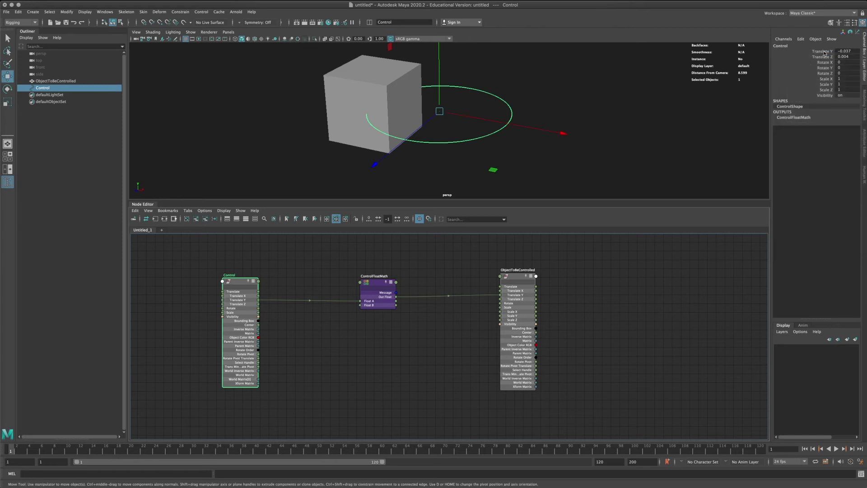
click(825, 57)
ctrl+click(827, 96)
ctrl+drag(827, 87, 826, 60)
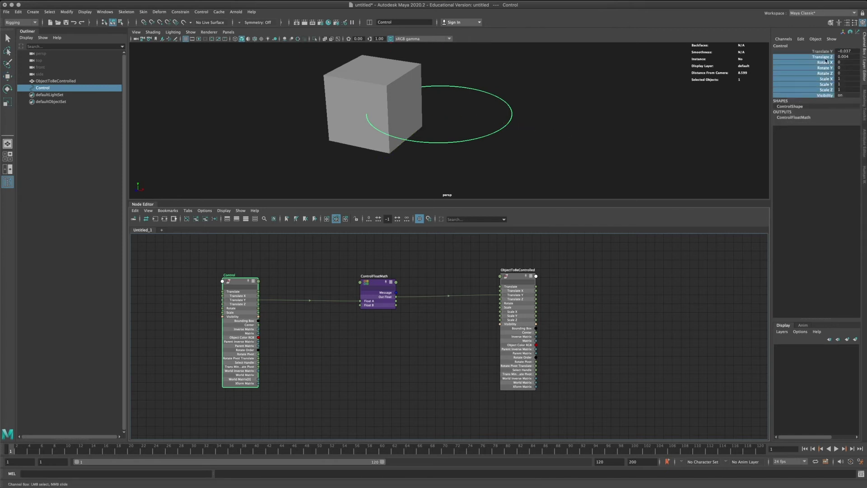
right_click(826, 59)
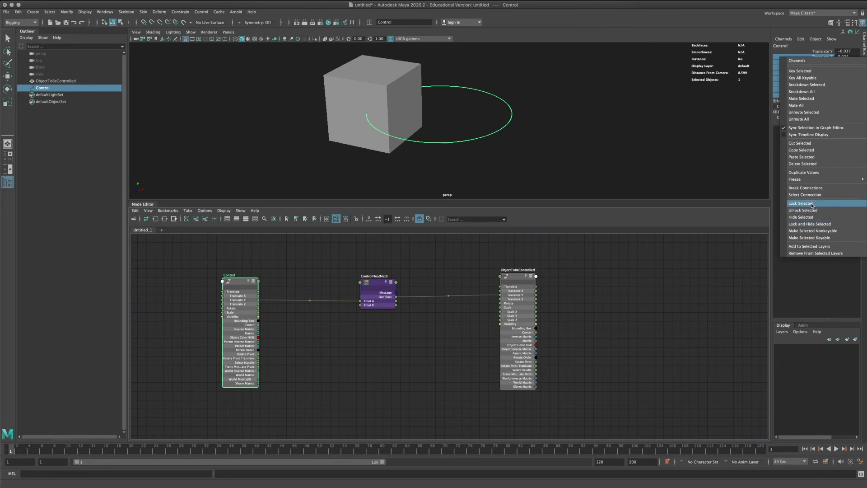
click(815, 223)
Test that the control circle now moves only along Y, then undo the move
click(825, 53)
click(454, 75)
drag(454, 76, 464, 92)
alt+middle_drag(482, 93, 487, 125)
scroll(443, 154, down, 1)
drag(410, 174, 371, 189)
mouse_move(492, 153)
mouse_down()
mouse_move(503, 155)
mouse_move(496, 153)
mouse_up()
drag(441, 128, 423, 104)
scroll(407, 119, down, 4)
alt+drag(388, 136, 434, 123)
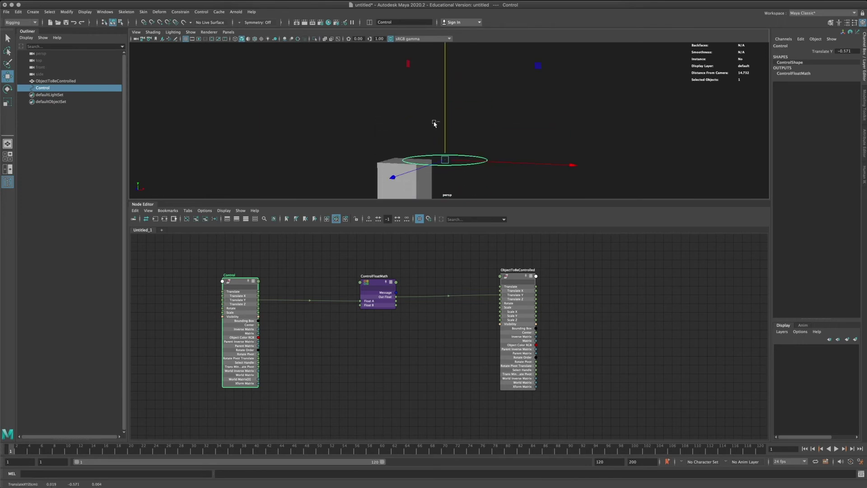
key(ctrl+z)
key(ctrl+z)
key(ctrl+z)
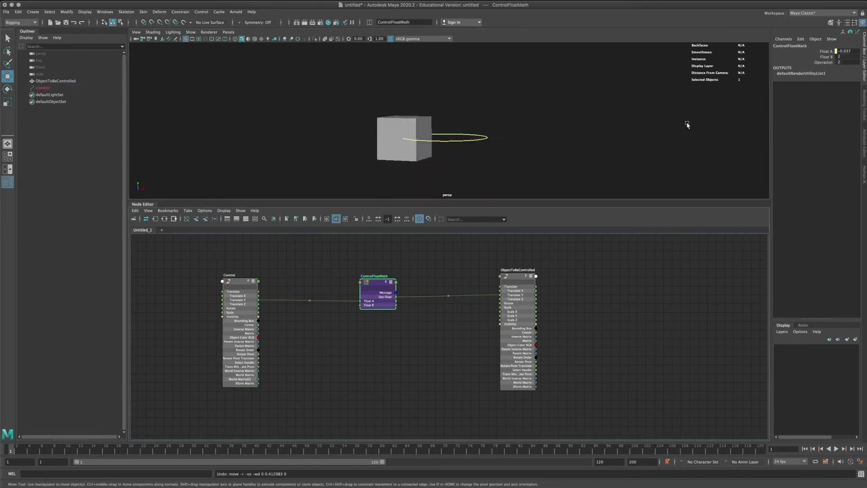
Set ControlFloatMath's Float B to 1.000 in the Attribute Editor
click(848, 22)
click(775, 136)
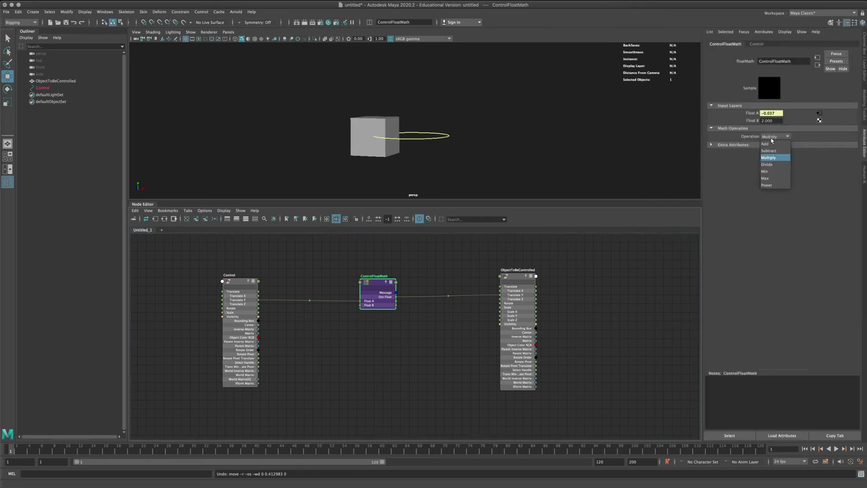
click(724, 162)
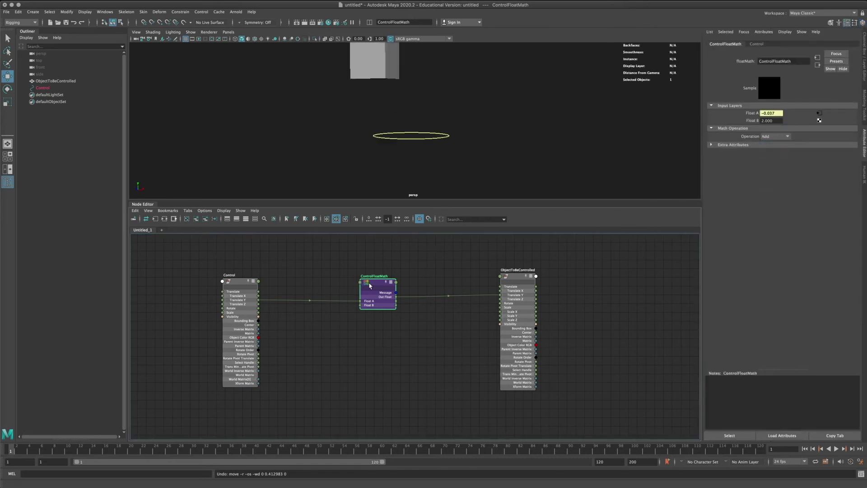
click(770, 120)
text(1)
key(Return)
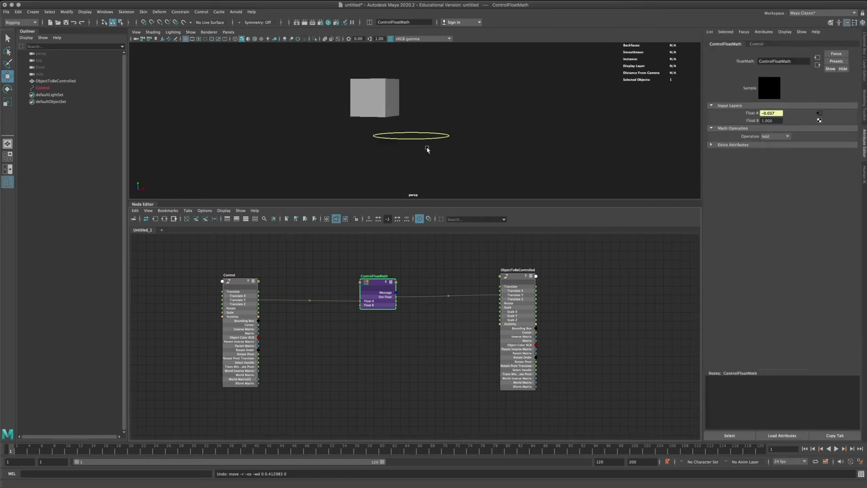
Move the control circle upward, reselect it, and show its channel list
drag(408, 124, 426, 140)
scroll(423, 148, down, 5)
drag(411, 94, 383, 126)
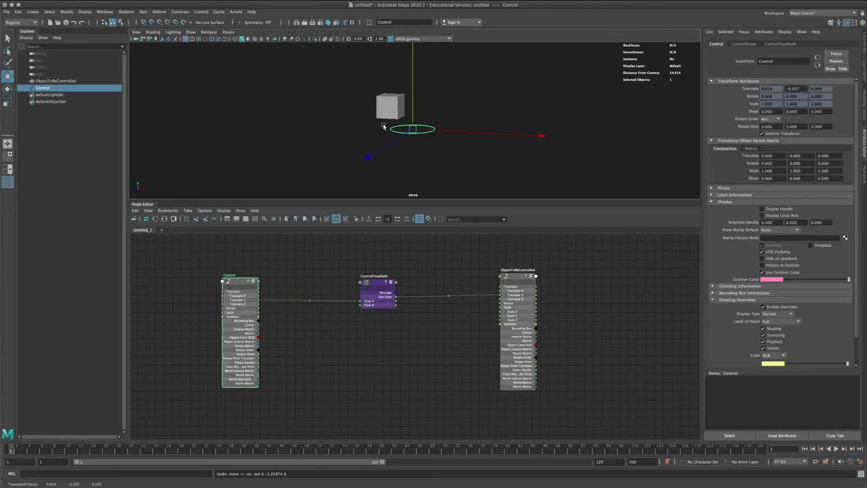
click(238, 274)
click(239, 284)
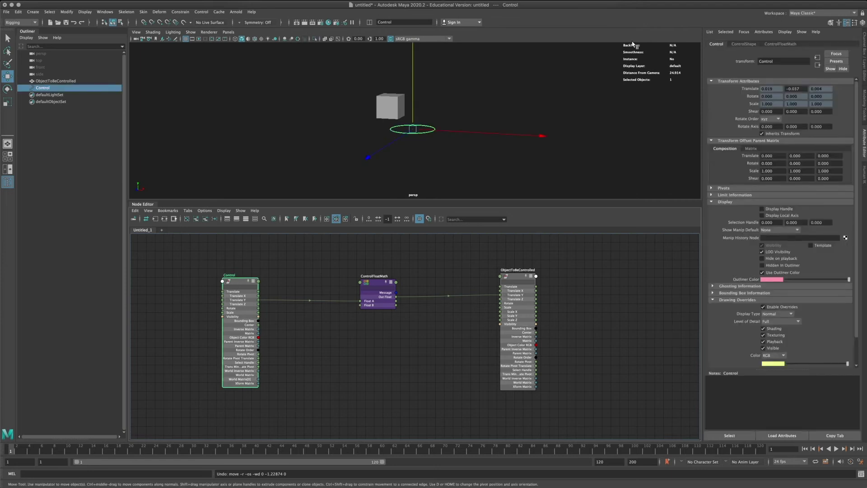
click(862, 22)
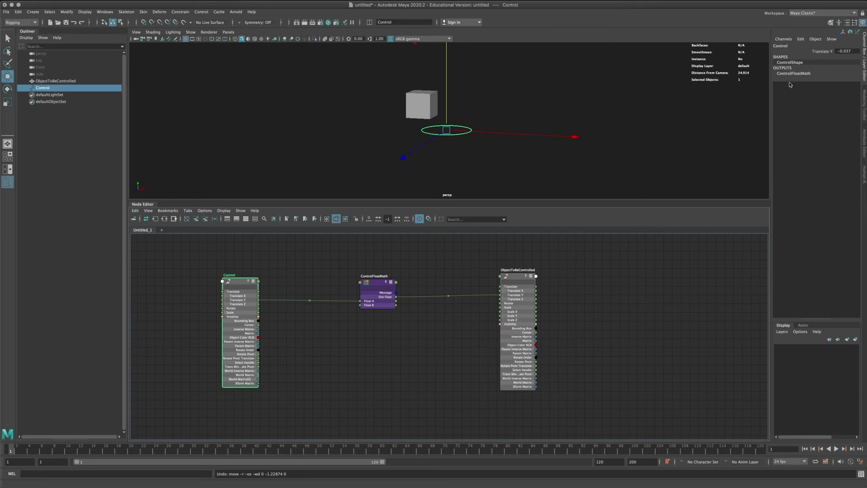
Bring up the Control's Attribute Editor and launch Add Attributes from its Attributes menu
click(847, 22)
click(763, 32)
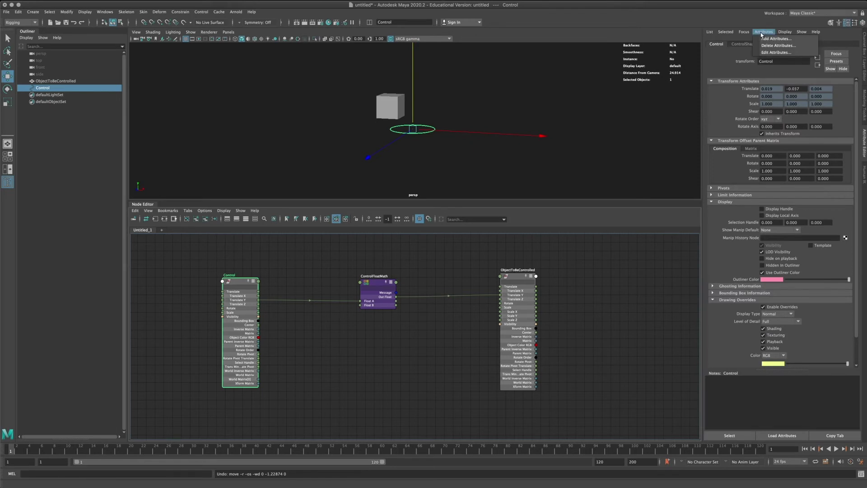
click(743, 45)
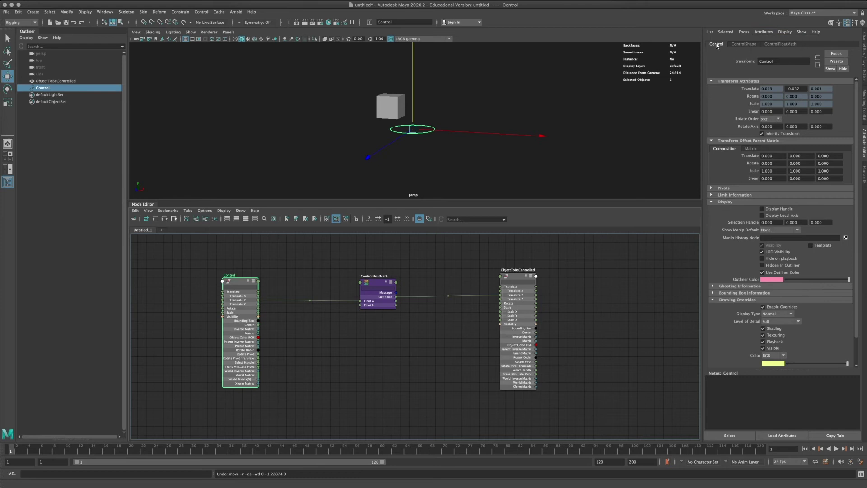
click(718, 45)
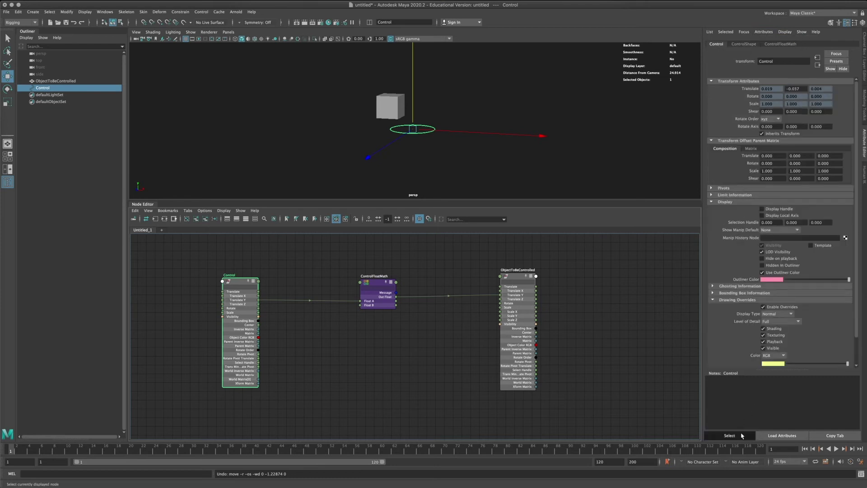
click(783, 32)
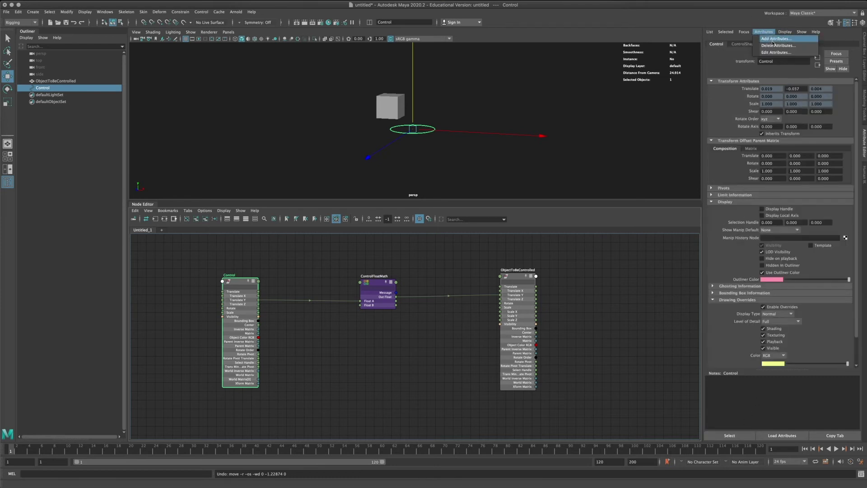
click(773, 39)
Add a keyable float attribute named Offset to Control, limited to -3 to 3
drag(625, 132, 656, 135)
click(645, 151)
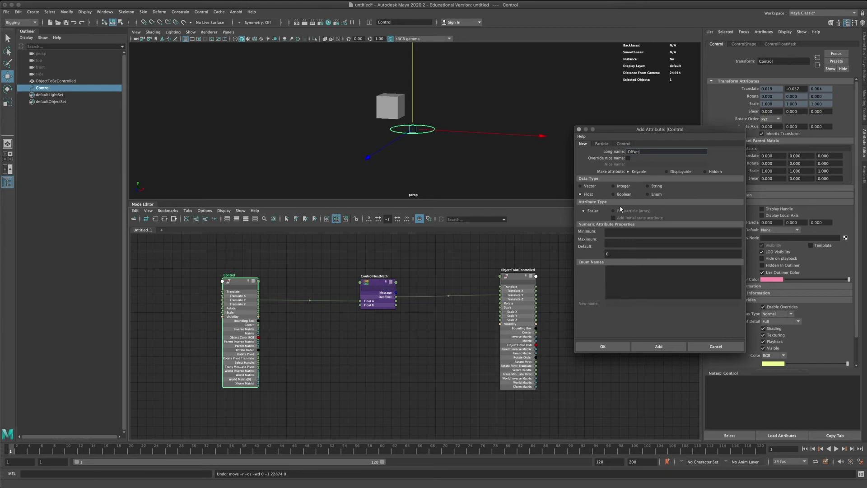
click(611, 231)
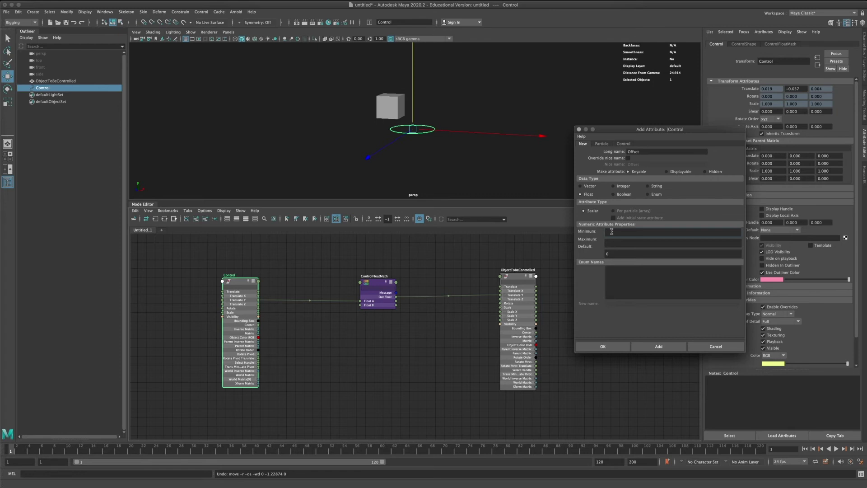
text(-3)
click(622, 240)
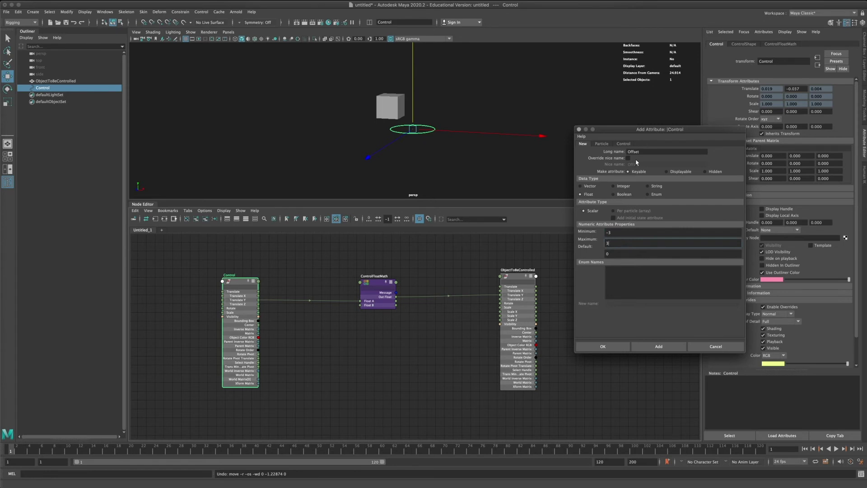
click(658, 347)
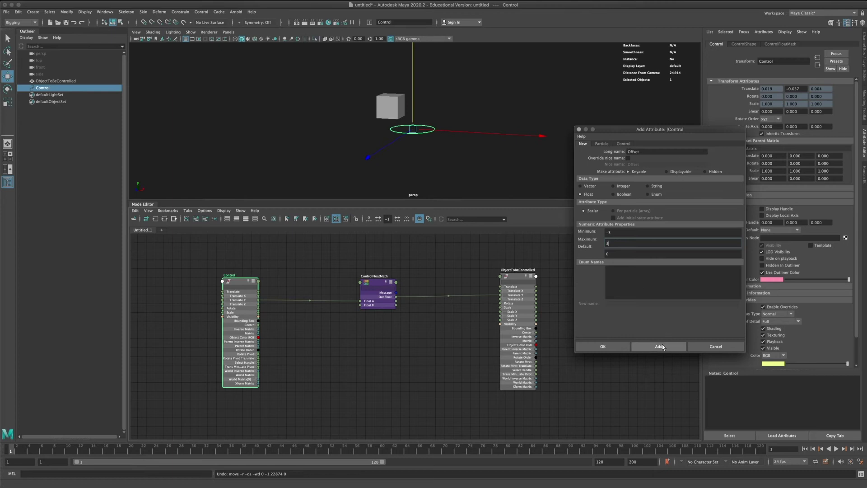
click(579, 129)
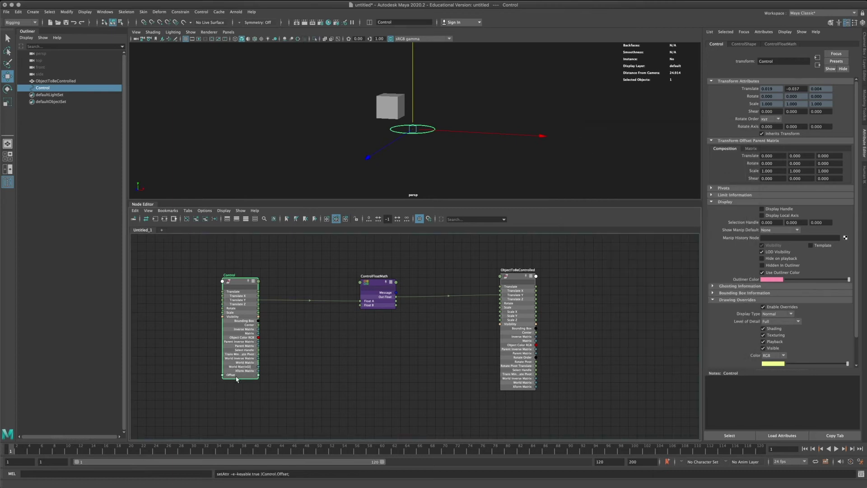
Confirm the new Offset attribute in the Attribute Editor, then return to the Channel Box
mouse_move(245, 284)
mouse_down()
mouse_move(239, 274)
mouse_move(248, 279)
mouse_up()
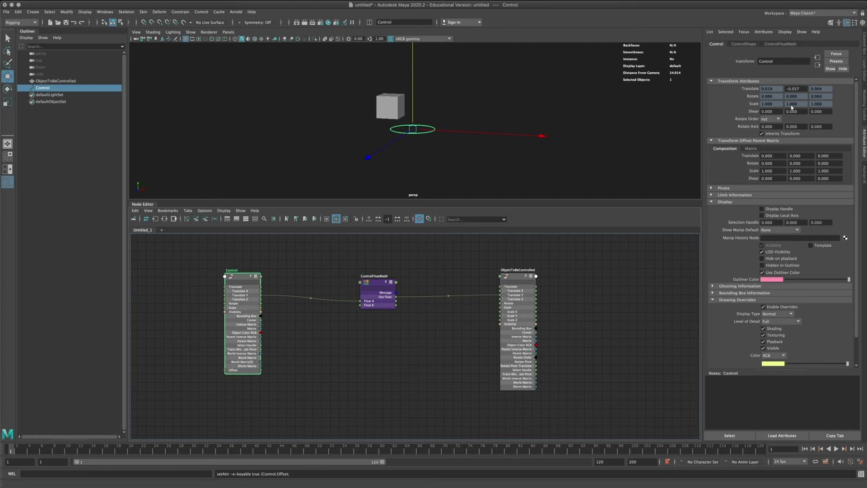
click(750, 148)
scroll(750, 149, down, 2)
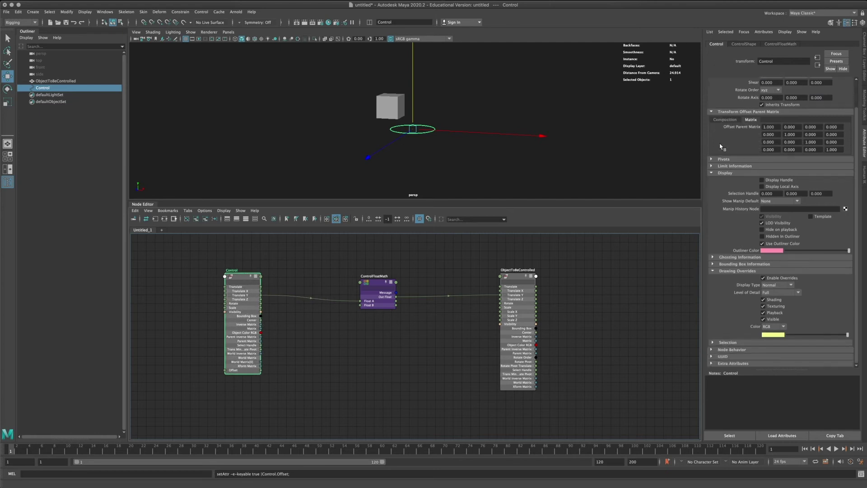
click(732, 363)
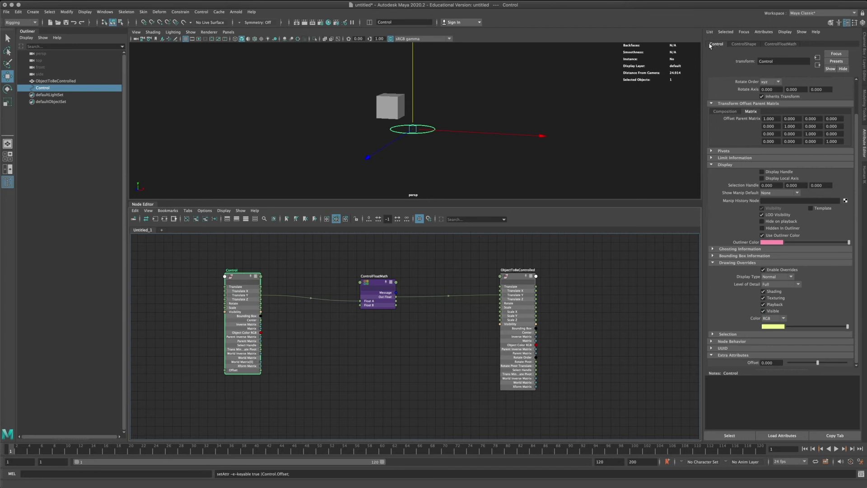
click(865, 42)
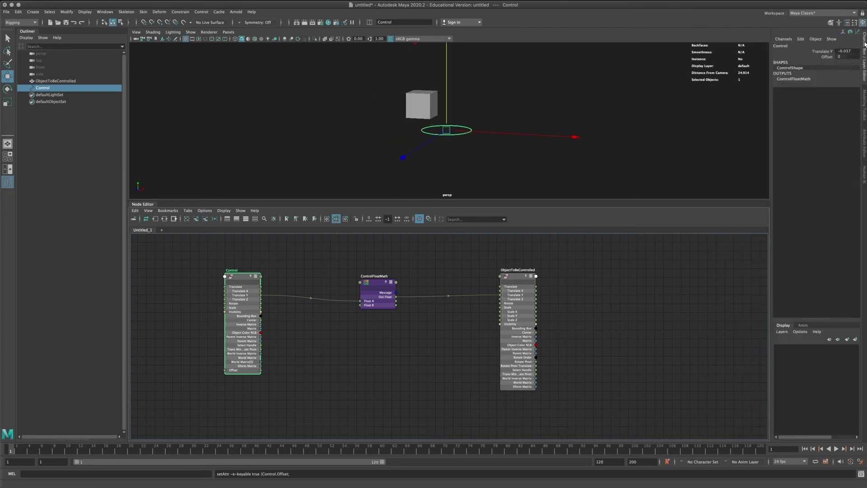
Wire Control's Offset output into ControlFloatMath's Float B input in the Node Editor
click(824, 57)
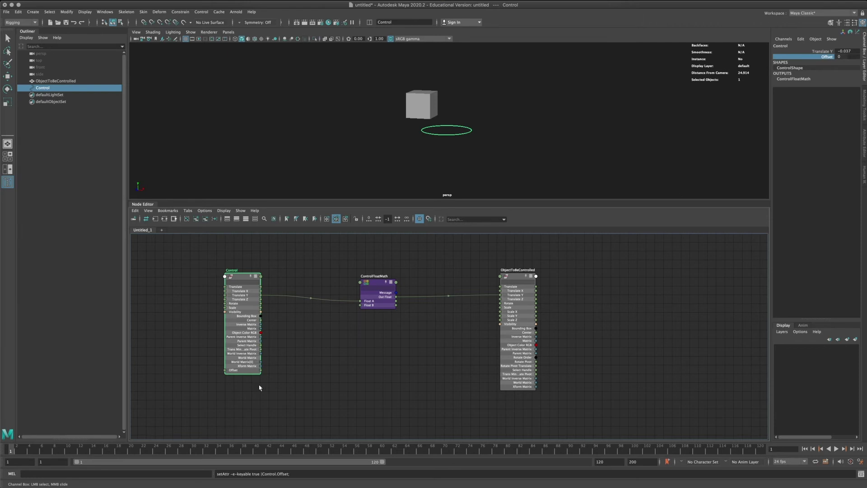
drag(376, 285, 389, 285)
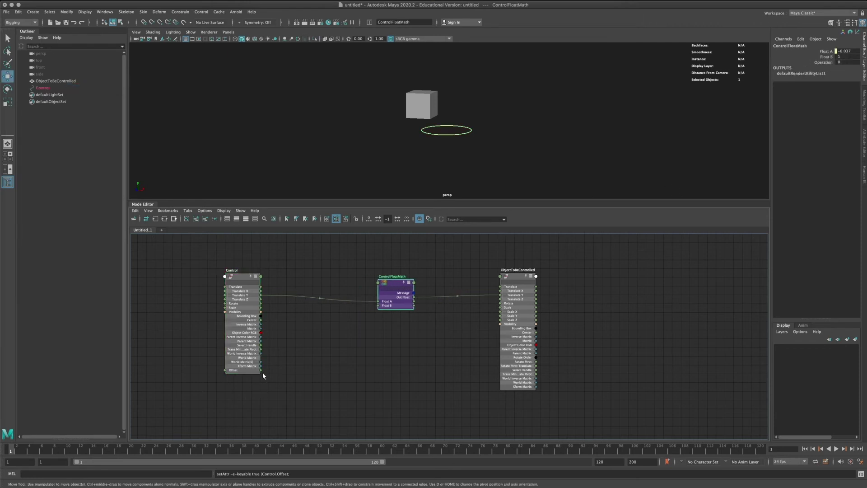
drag(260, 371, 354, 321)
drag(261, 370, 394, 290)
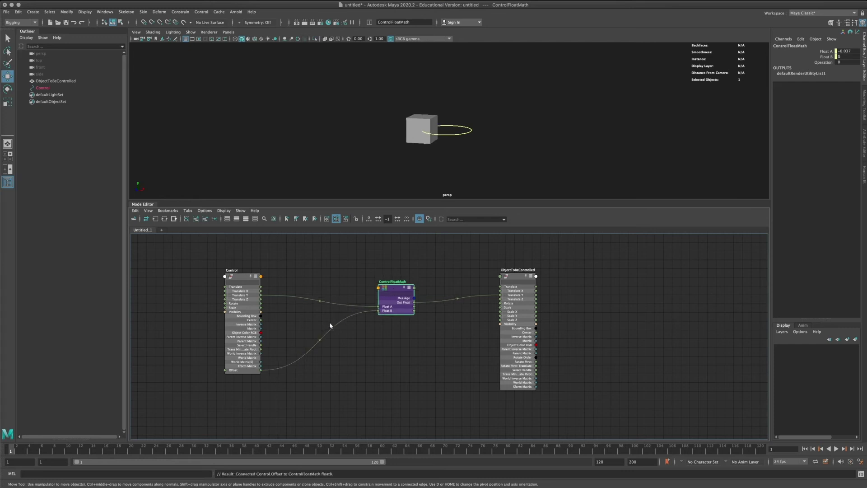
click(433, 134)
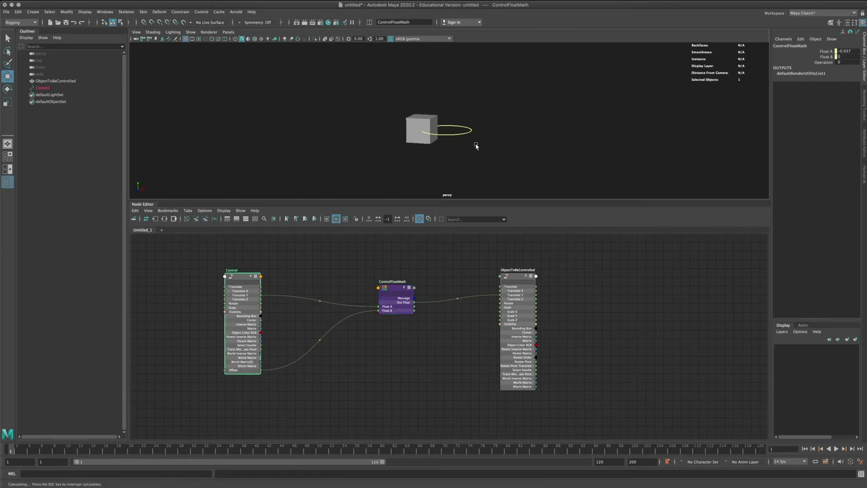
Test the rig by moving the Control in Y and sliding Offset between 3 and -3
mouse_move(446, 115)
mouse_down()
mouse_move(441, 54)
mouse_move(446, 141)
mouse_move(438, 161)
mouse_move(433, 64)
mouse_move(440, 100)
mouse_up()
click(826, 57)
middle_drag(571, 111, 578, 115)
key(w)
mouse_move(457, 115)
mouse_down()
mouse_move(455, 66)
mouse_move(447, 156)
mouse_move(447, 120)
mouse_up()
middle_drag(535, 85, 808, 85)
click(826, 51)
click(828, 57)
middle_drag(607, 108, 549, 112)
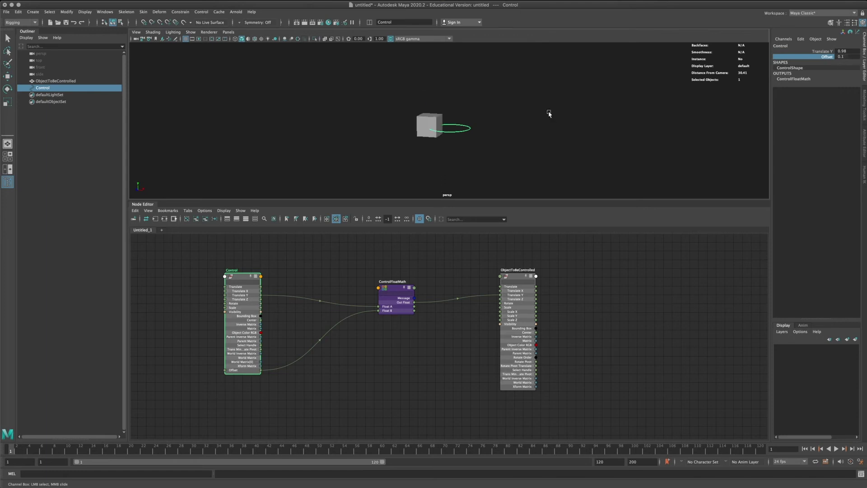
Shift the Control and ControlFloatMath nodes left and raise Offset to 2.5
drag(245, 282, 223, 281)
drag(385, 293, 355, 296)
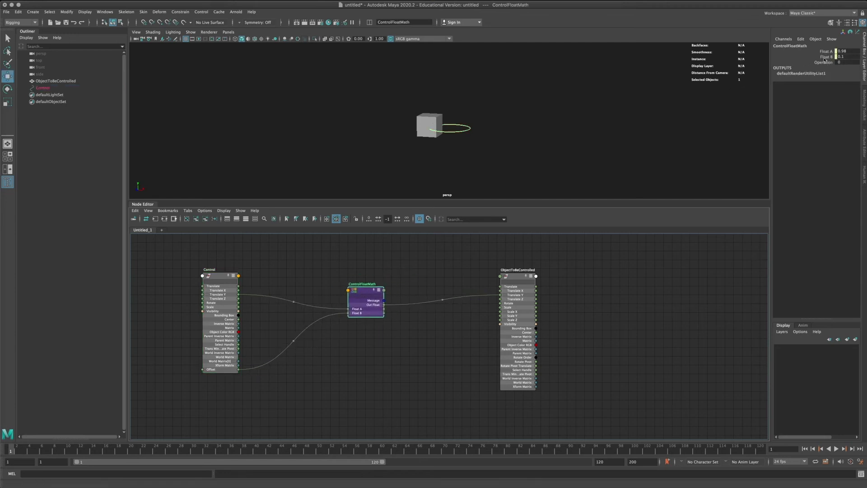
click(208, 281)
click(825, 57)
mouse_move(544, 139)
middle_down()
mouse_move(589, 142)
mouse_move(512, 140)
mouse_move(551, 143)
middle_up()
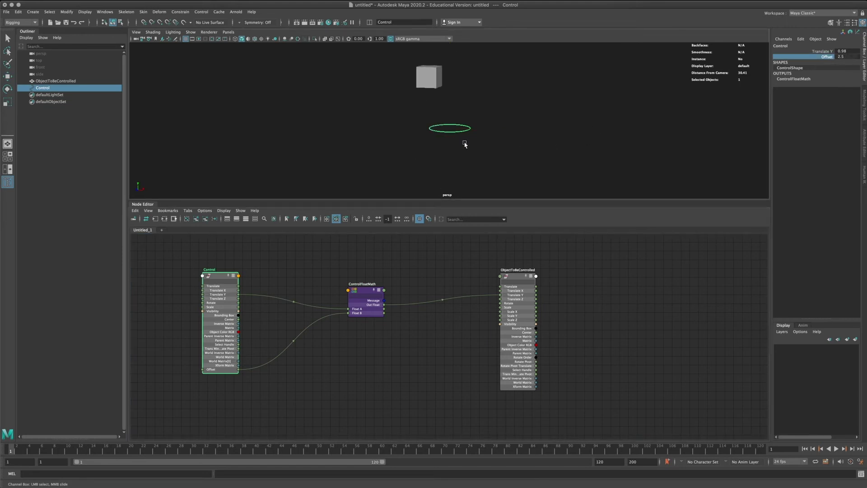
Try lowering the control ring, undo that move, and clear the selection
key(w)
drag(457, 137, 450, 148)
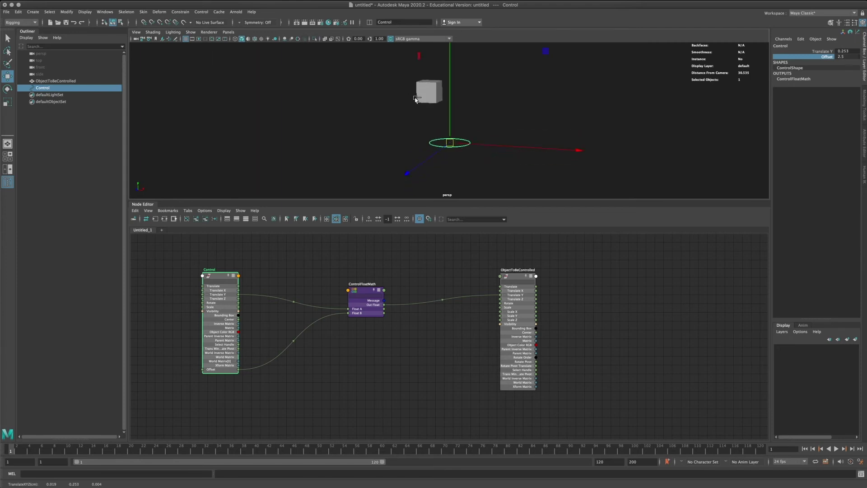
key(ctrl+z)
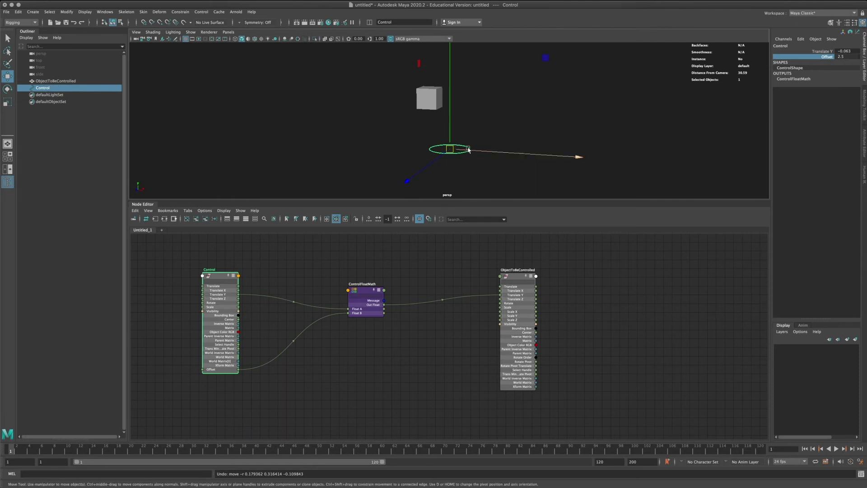
click(528, 122)
drag(479, 120, 449, 176)
click(581, 163)
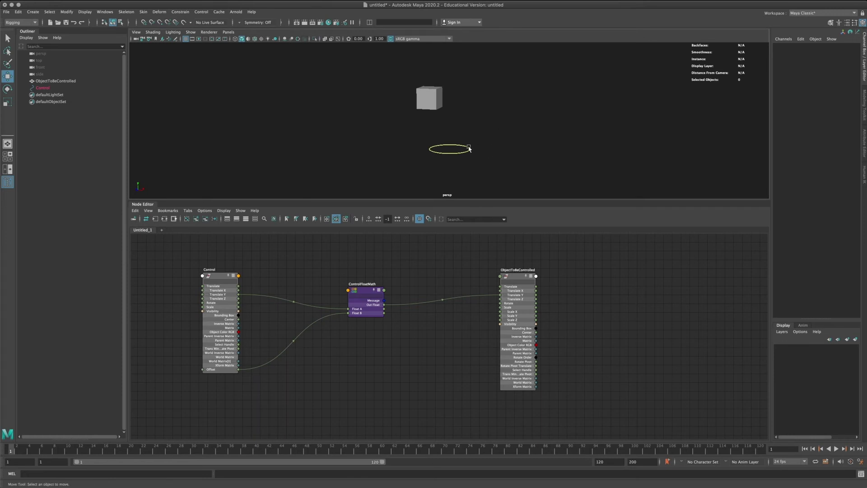
Select the Control circle and go to the File menu's Save Scene As command
click(456, 140)
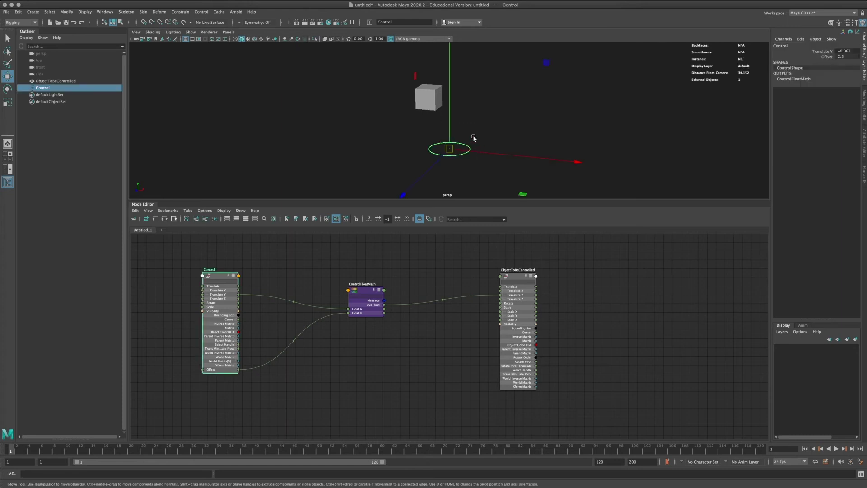
click(6, 12)
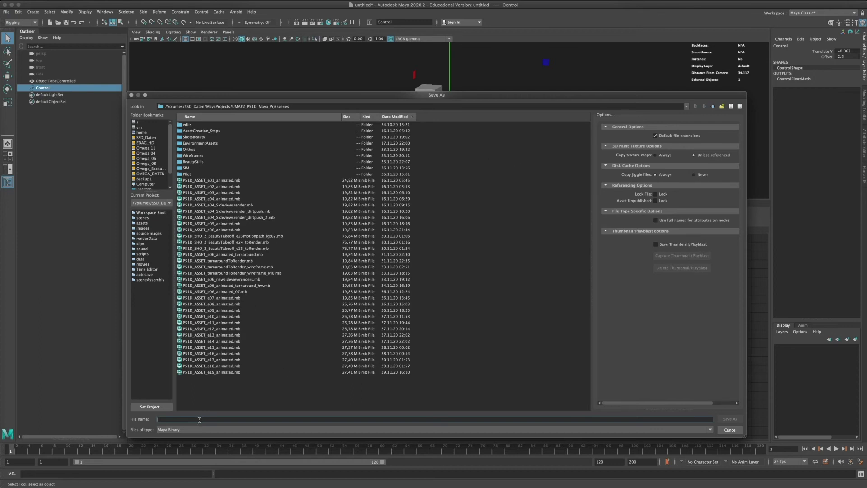
Save the scene as ControlExample_e01.mb and remove the leftover sceneConfigurationScriptNode
text(ControlExample_e01.mb)
click(732, 419)
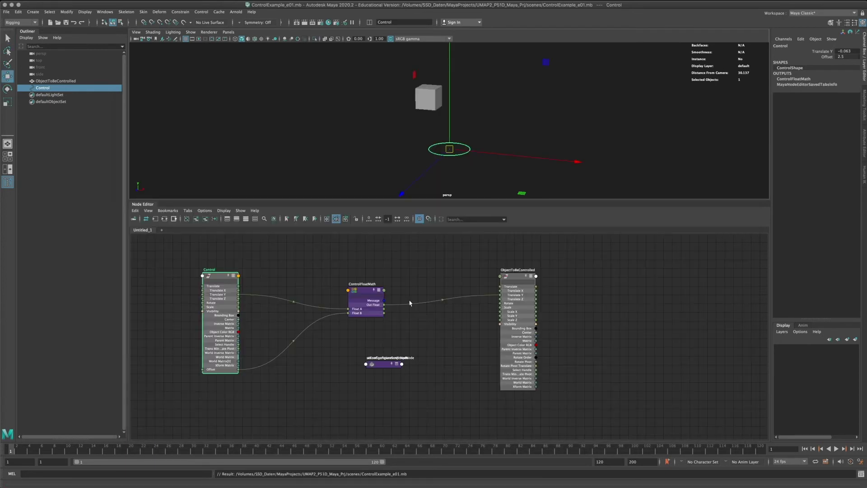
click(383, 361)
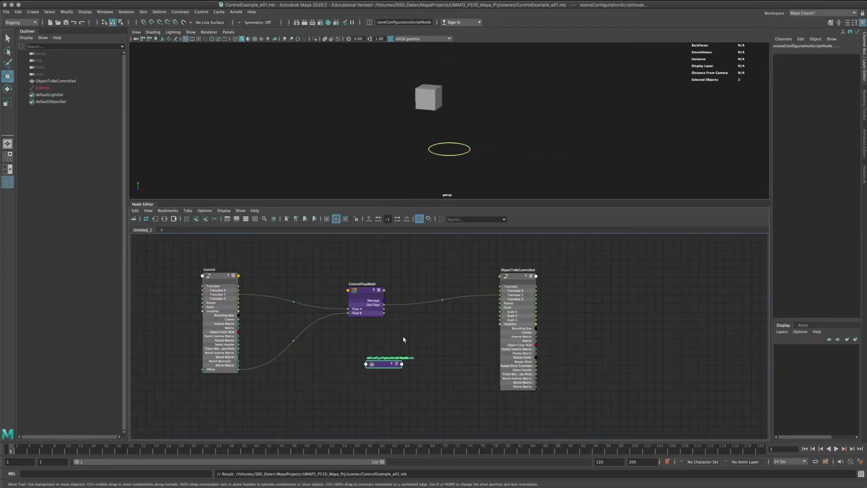
click(203, 220)
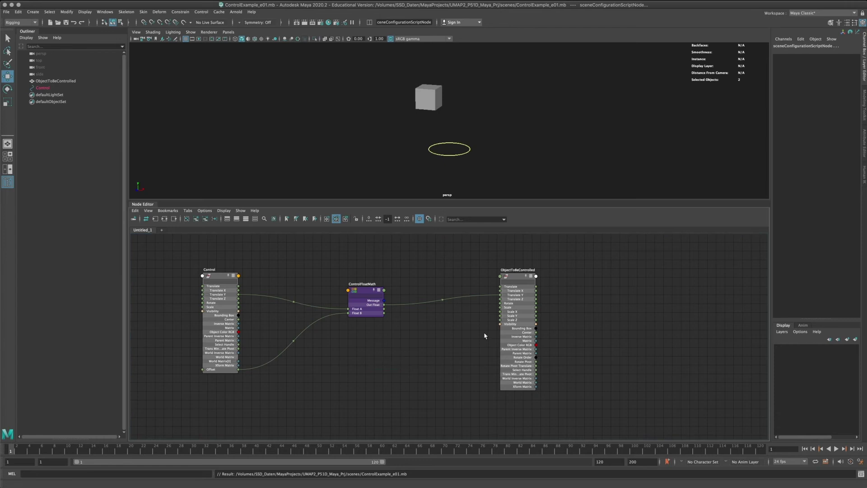
Nudge ControlFloatMath slightly right, clear the selection, and save the scene again
drag(357, 293, 365, 290)
click(346, 255)
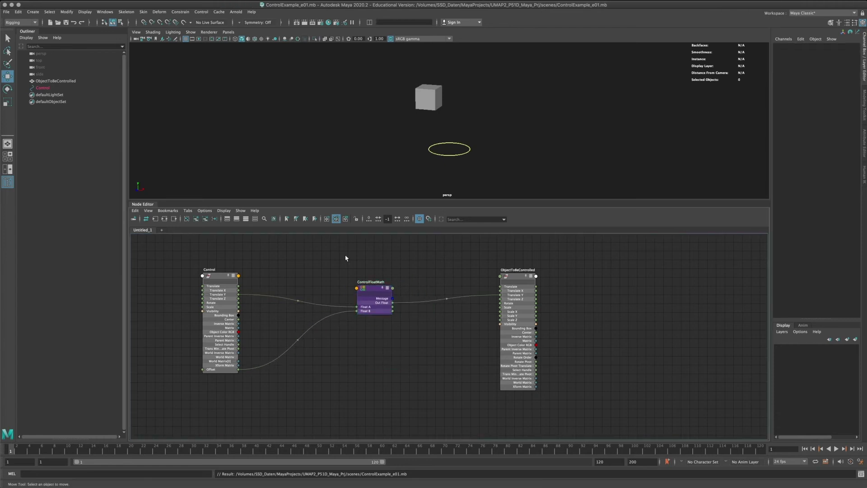
click(6, 12)
click(27, 36)
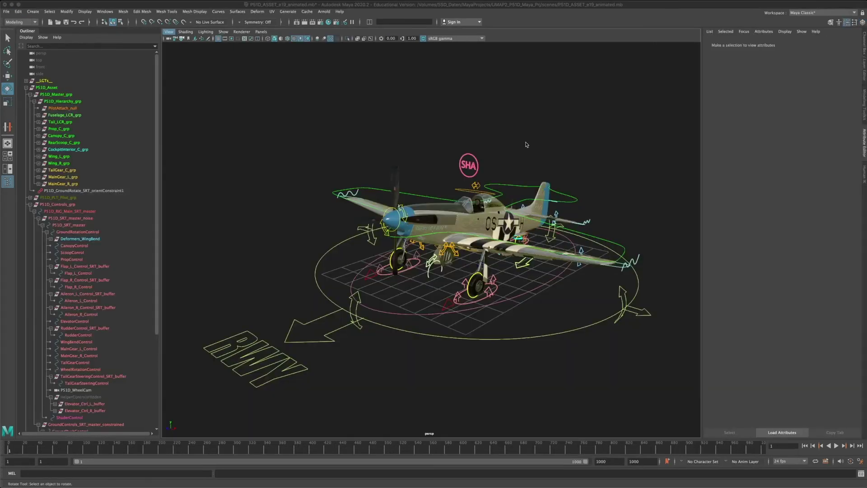
Orbit the perspective view around the P-51D rig to inspect it from several sides
alt+drag(562, 159, 468, 186)
alt+drag(562, 187, 460, 178)
alt+drag(494, 116, 496, 166)
alt+right_drag(496, 166, 494, 168)
alt+drag(494, 168, 495, 167)
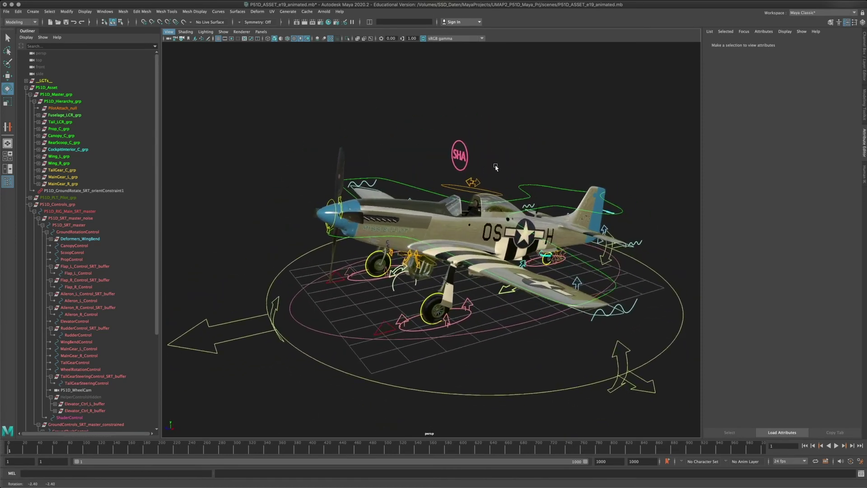
alt+middle_drag(476, 186, 474, 193)
alt+drag(473, 192, 298, 199)
Set the playback start and current frame to 0, then select P51D_SRT_master
double_click(15, 462)
text(0)
click(54, 464)
text(0)
key(Return)
click(9, 450)
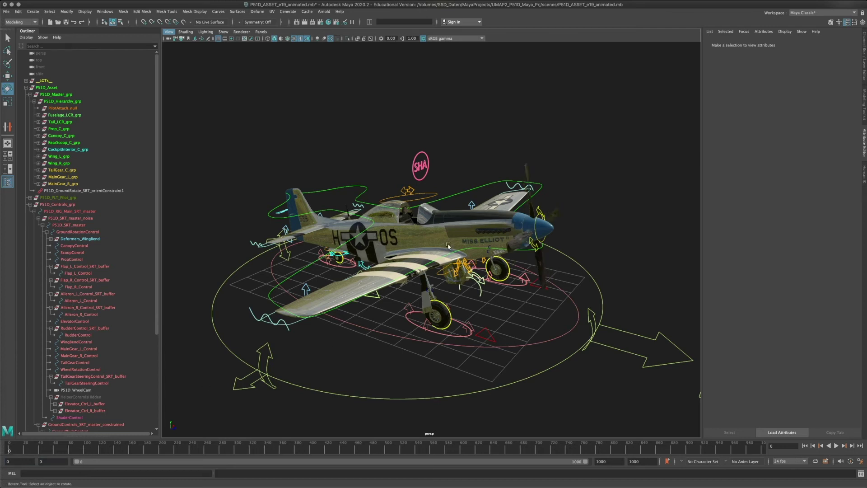
alt+drag(516, 259, 451, 264)
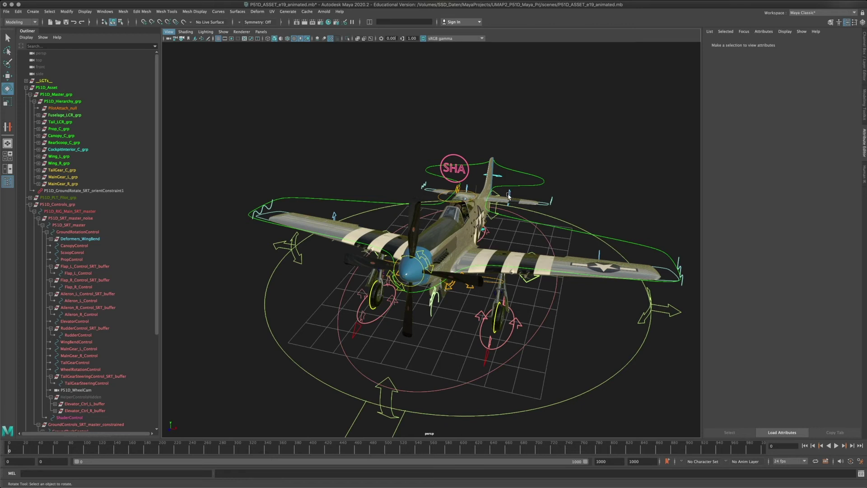
click(544, 225)
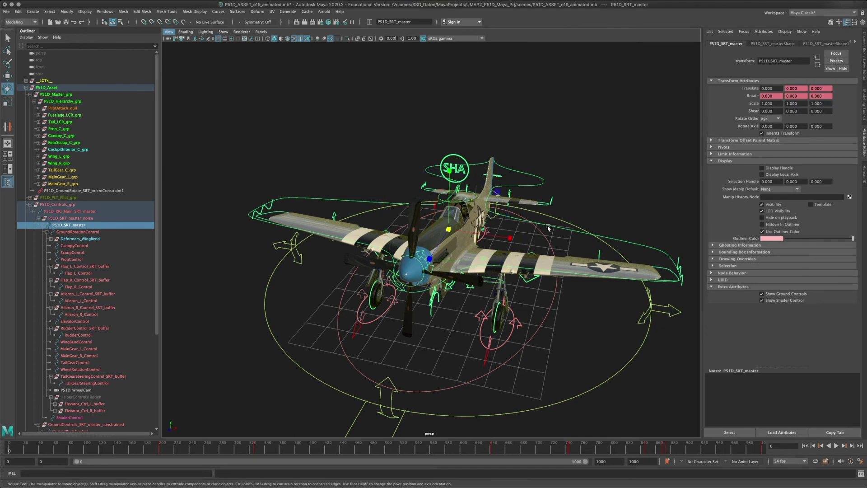
Rotate P51D_SRT_master into a steep bank (-32.518, -10.990, 56.833) and orbit the tilted plane
drag(492, 241, 390, 280)
drag(460, 248, 453, 267)
alt+drag(464, 316, 489, 310)
alt+middle_drag(490, 310, 449, 239)
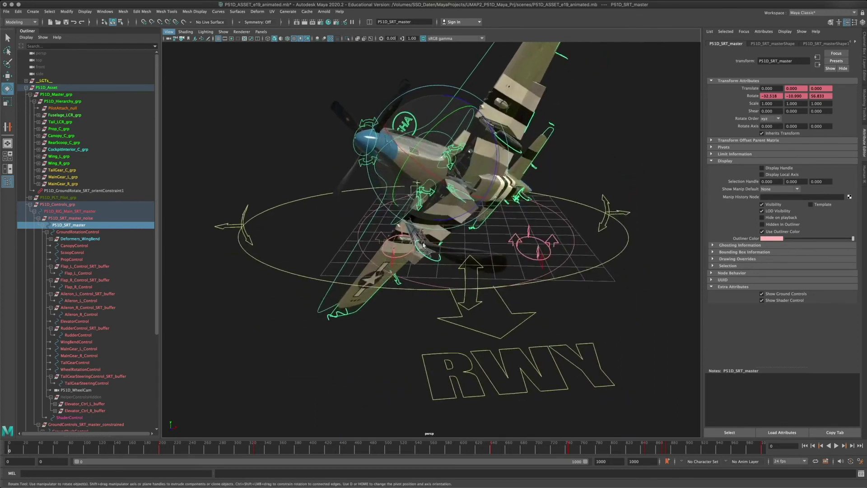
alt+right_drag(449, 240, 547, 298)
alt+drag(548, 298, 516, 280)
alt+right_drag(516, 280, 443, 248)
alt+drag(443, 248, 440, 225)
alt+middle_drag(439, 226, 439, 251)
alt+drag(439, 251, 451, 291)
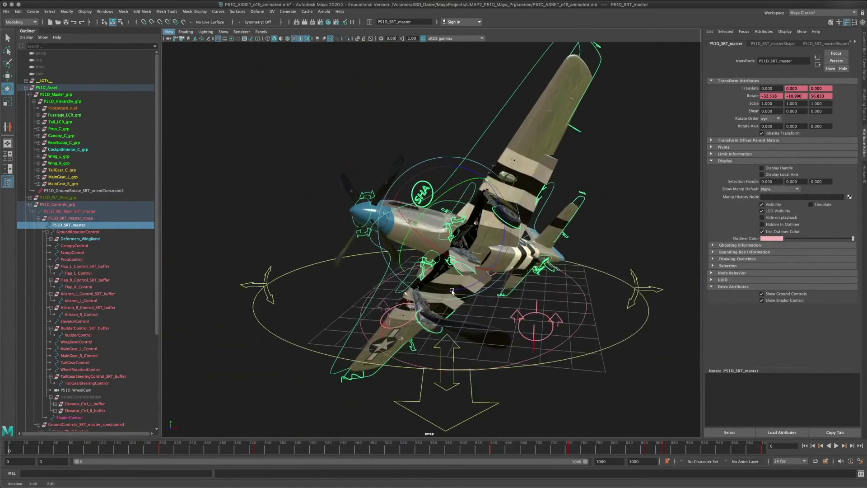
Switch to the Move tool and view the banked plane from several angles, including the RWY lettering
key(w)
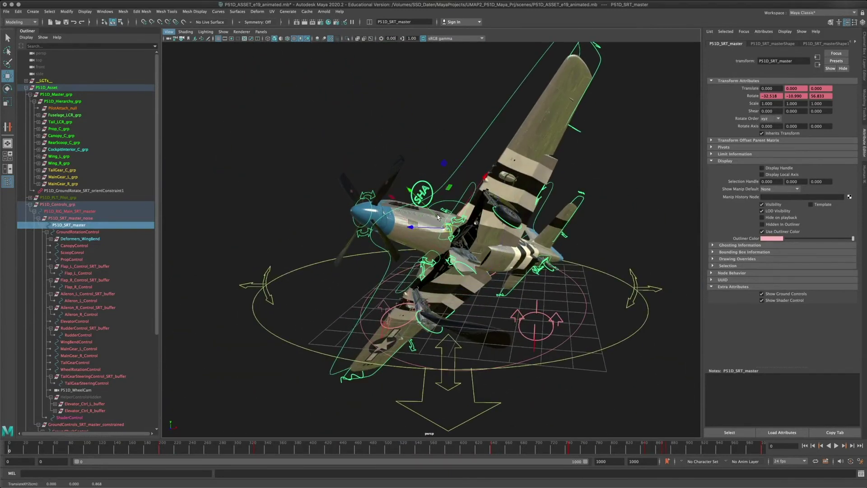
alt+drag(453, 244, 450, 282)
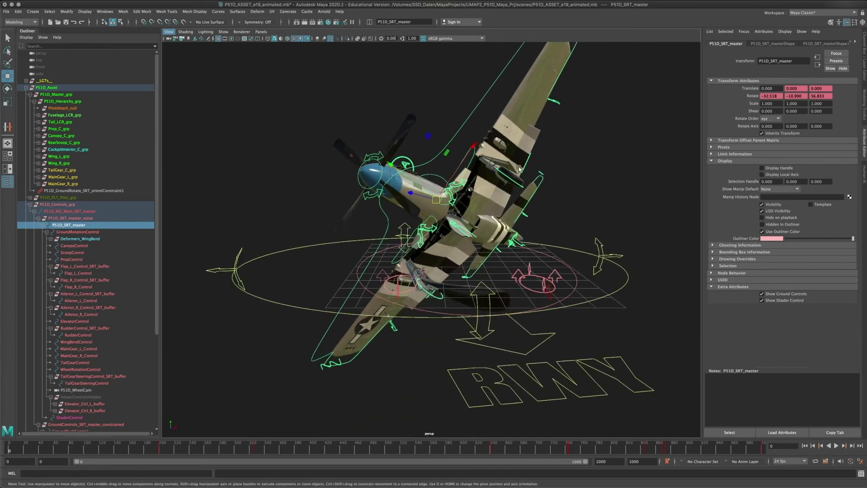
alt+drag(517, 171, 469, 210)
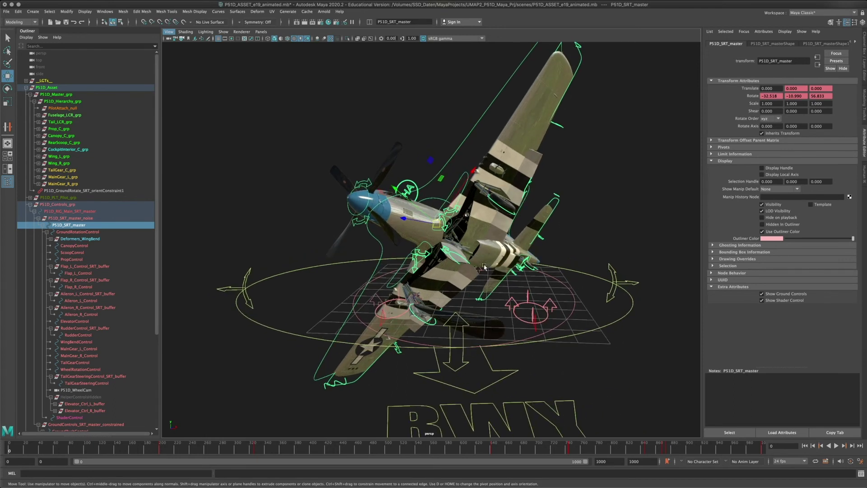
alt+drag(497, 273, 416, 280)
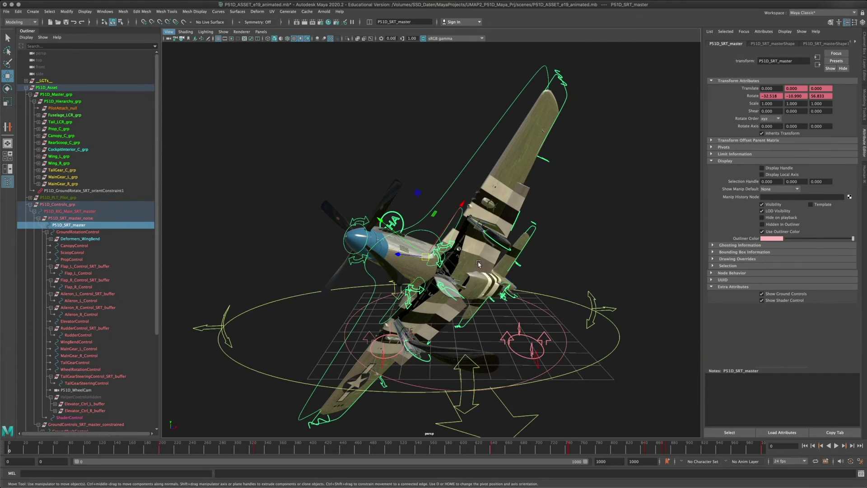
alt+drag(510, 260, 451, 258)
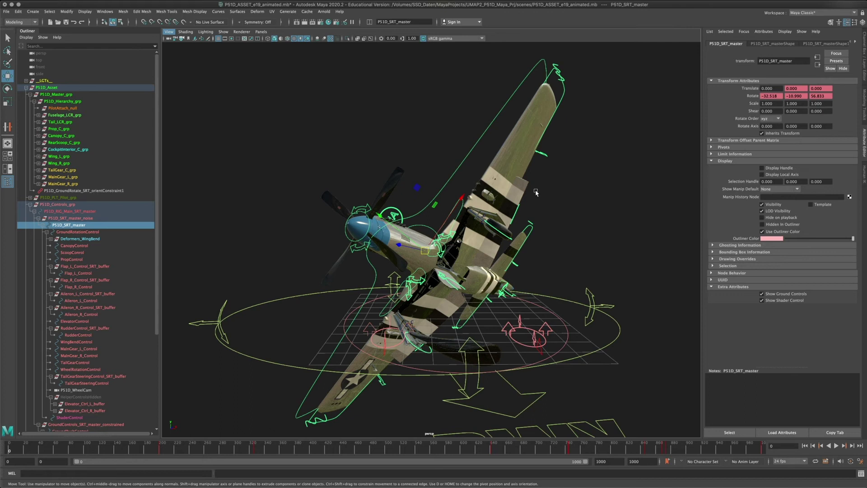
Move P51D_SRT_master down onto the ground grid at -1.298, 0, 0.846 and show its channel values
alt+drag(492, 237, 391, 344)
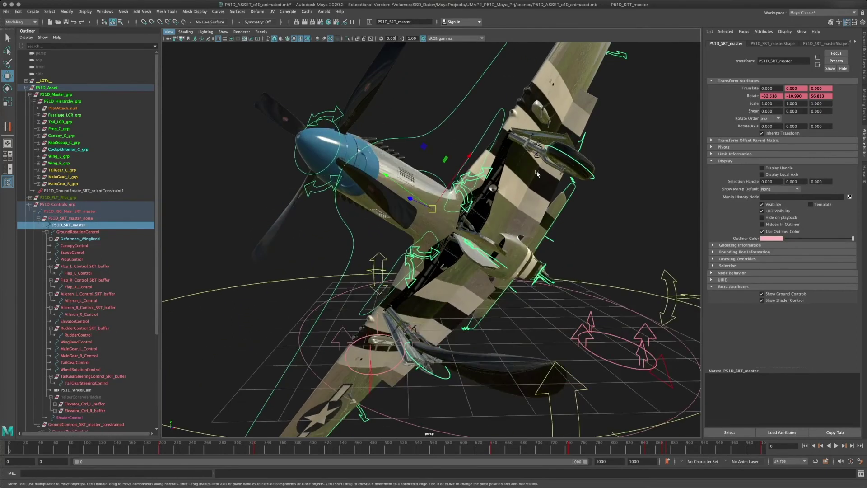
alt+right_drag(516, 280, 478, 262)
alt+drag(479, 262, 441, 236)
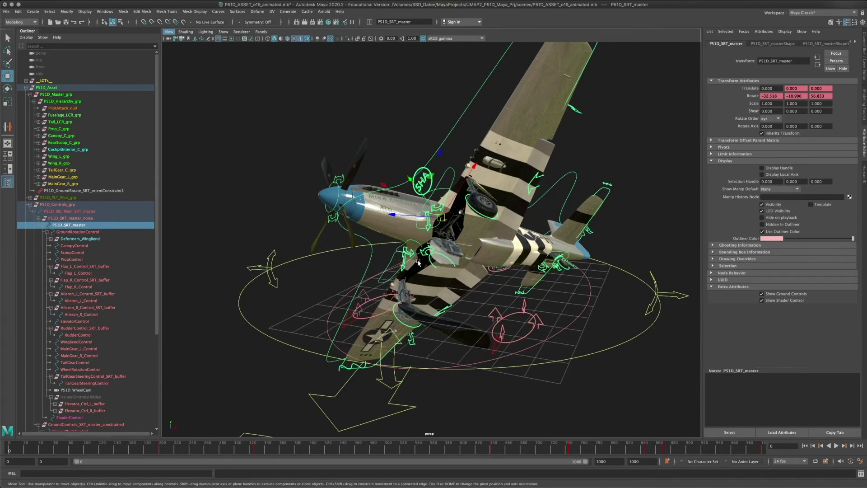
alt+drag(418, 262, 409, 217)
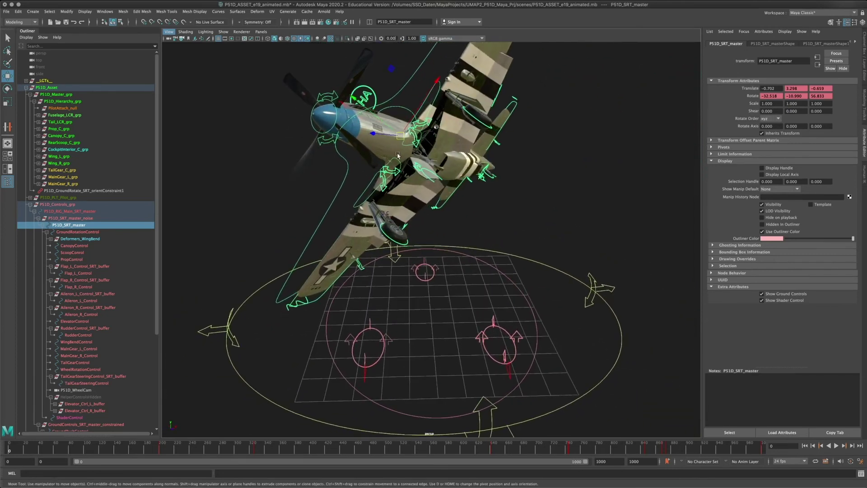
drag(403, 140, 393, 323)
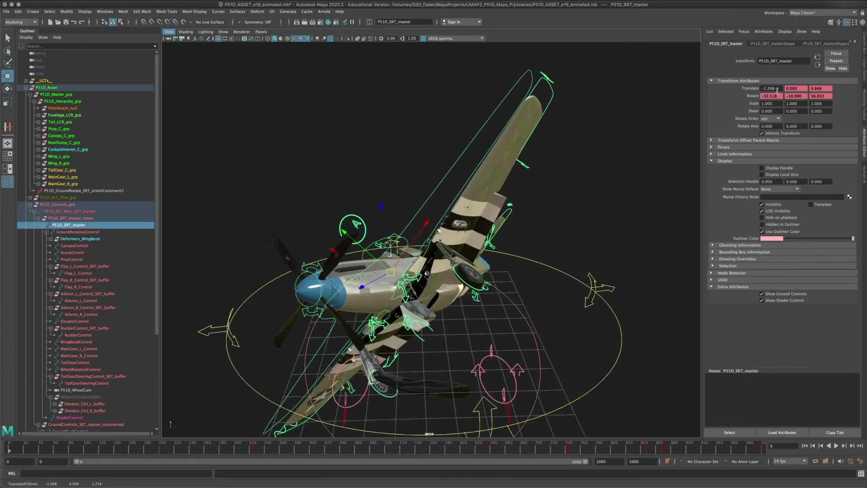
click(862, 22)
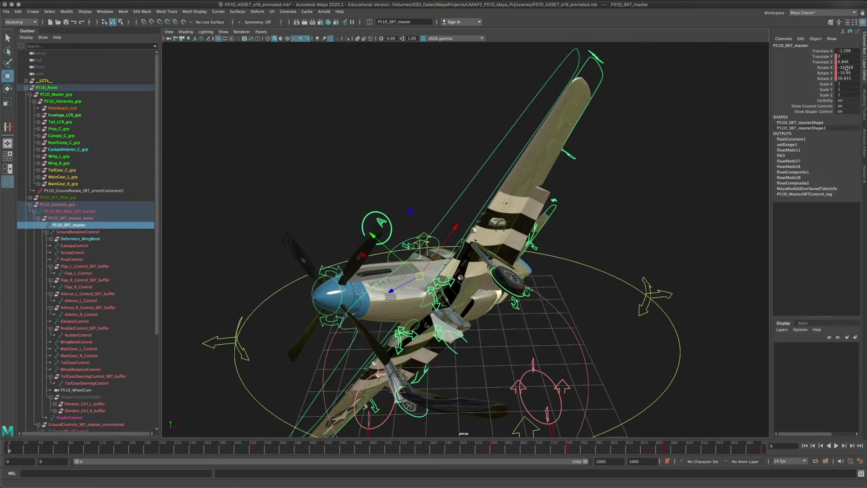
Zero P51D_SRT_master's Rotate X, Y and Z so the plane sits level
click(847, 68)
text(0)
click(848, 73)
text(0)
click(846, 78)
text(0)
key(Return)
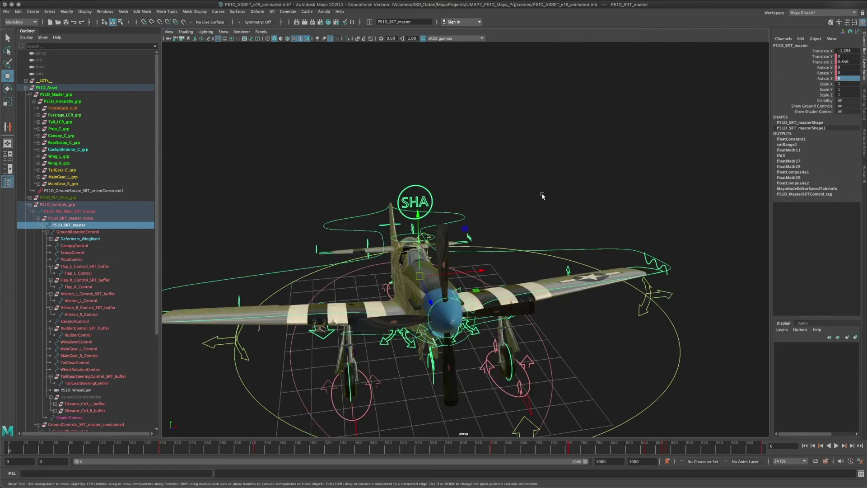
alt+drag(362, 274, 424, 248)
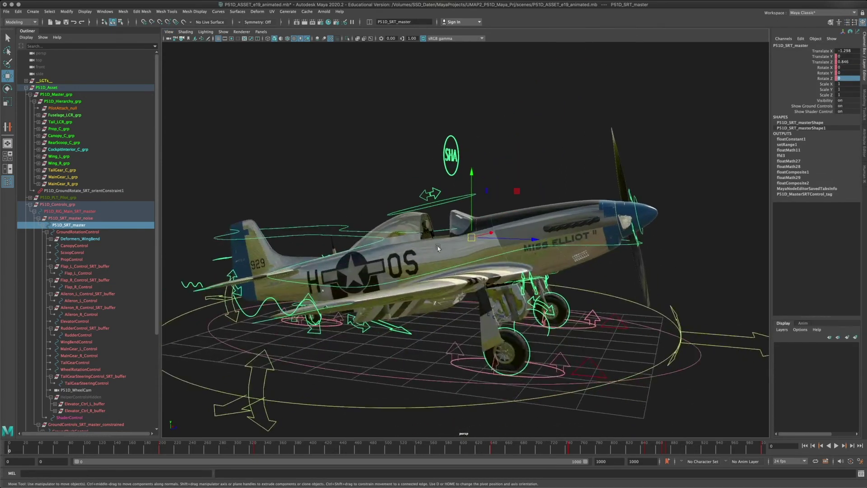
mouse_move(472, 229)
mouse_down()
mouse_move(472, 212)
mouse_move(471, 230)
mouse_up()
alt+drag(555, 284, 448, 306)
Tilt the plane slightly with the Rotate tool, then reset its Rotate Z to 0
key(r)
key(e)
drag(470, 202, 386, 293)
key(w)
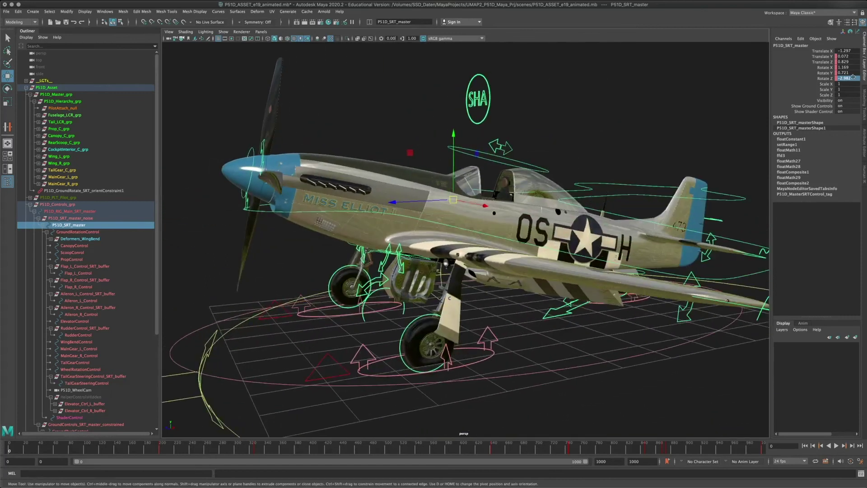
click(847, 77)
text(0)
key(Return)
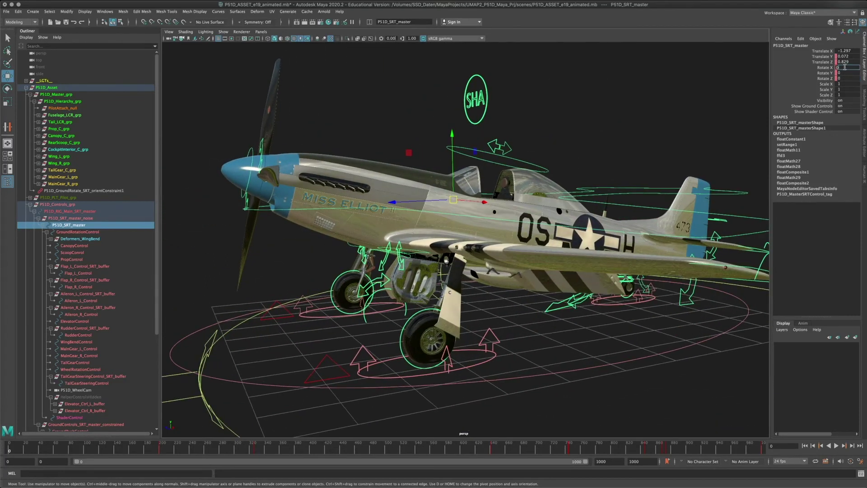
Bring the plane's height back to Translate Y 0 and deselect the master control
alt+middle_drag(392, 195, 397, 227)
alt+right_drag(398, 227, 431, 280)
mouse_move(435, 285)
alt+mouse_down()
mouse_move(456, 273)
mouse_move(434, 267)
alt+mouse_up()
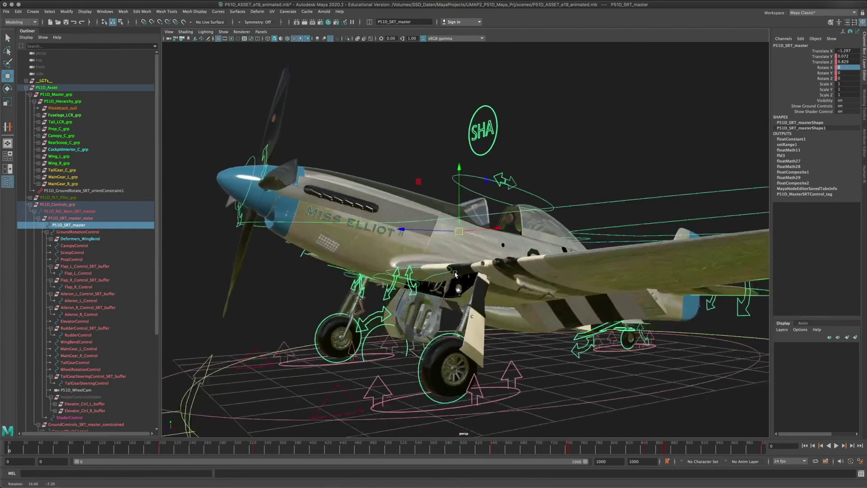
drag(462, 200, 462, 208)
alt+drag(316, 253, 404, 271)
alt+right_drag(404, 271, 409, 272)
alt+drag(410, 272, 314, 246)
alt+middle_drag(312, 153, 302, 201)
click(301, 200)
click(301, 200)
alt+drag(301, 200, 437, 267)
scroll(438, 267, down, 4)
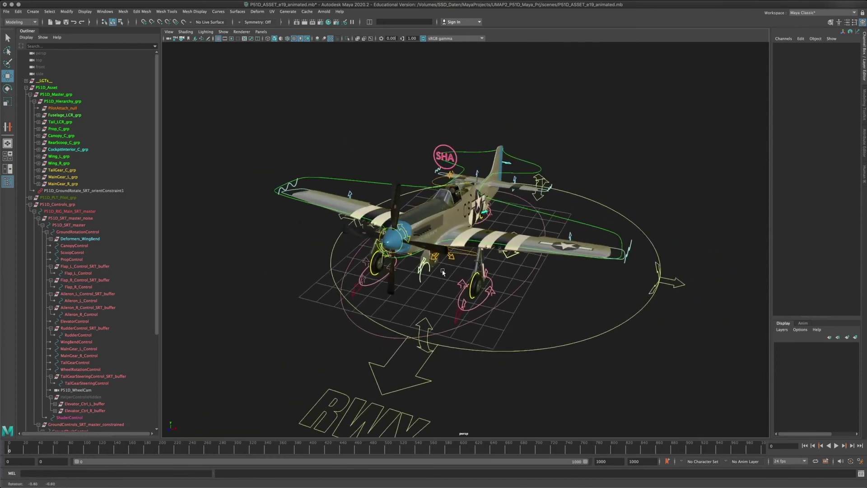
Zero P51D_SRT_master's Translate X and Z, returning the plane to the origin
click(504, 201)
click(844, 63)
text(0)
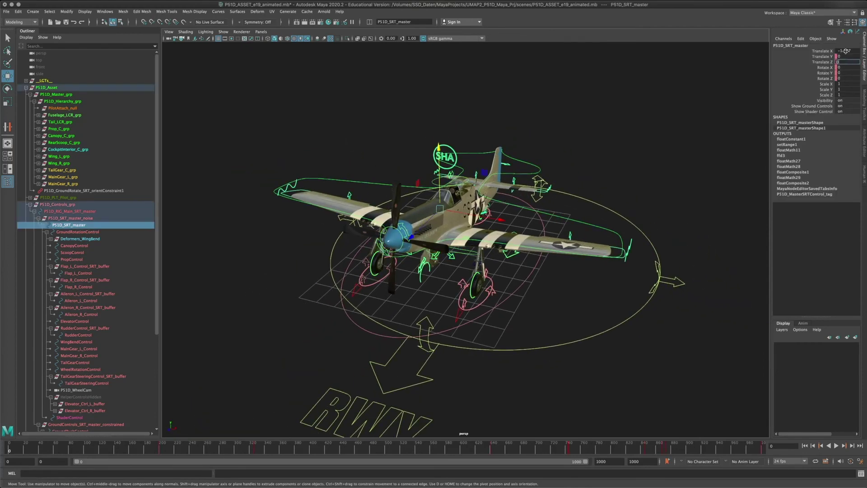
click(846, 52)
text(0)
key(Return)
click(421, 114)
alt+drag(468, 271, 384, 260)
Select GroundPushControl, then reselect P51D_SRT_master and orbit to inspect the centred plane
click(381, 252)
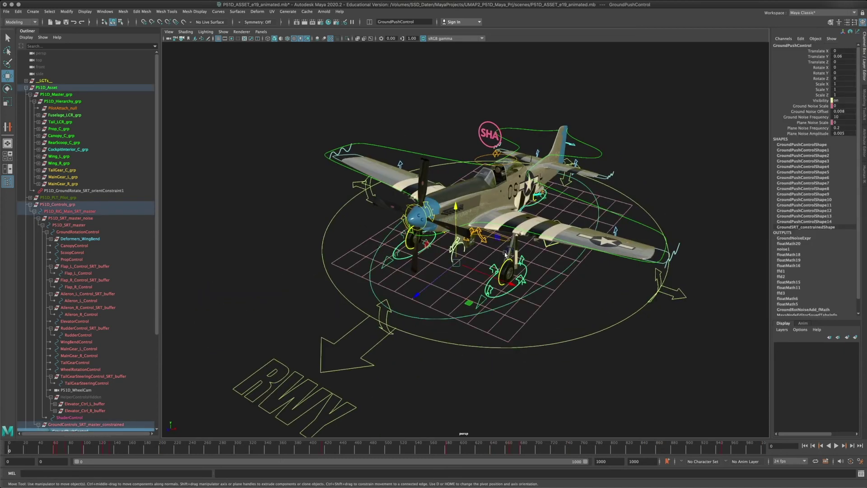
click(350, 216)
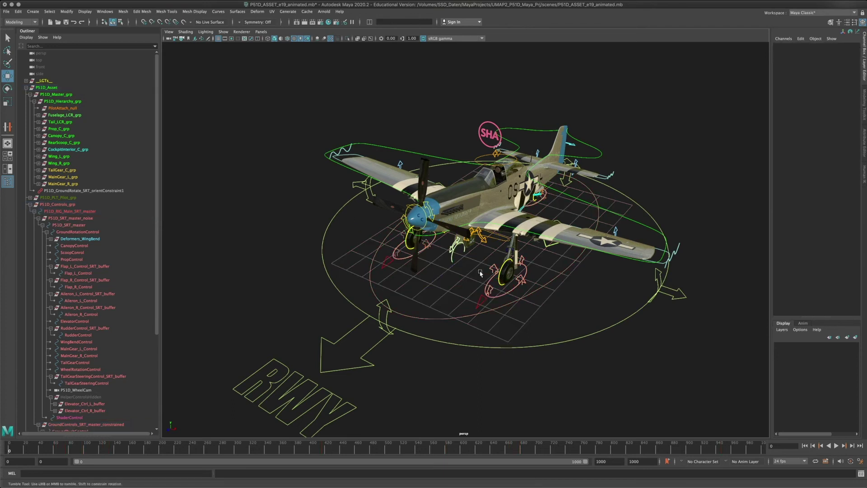
alt+drag(351, 217, 457, 158)
click(457, 154)
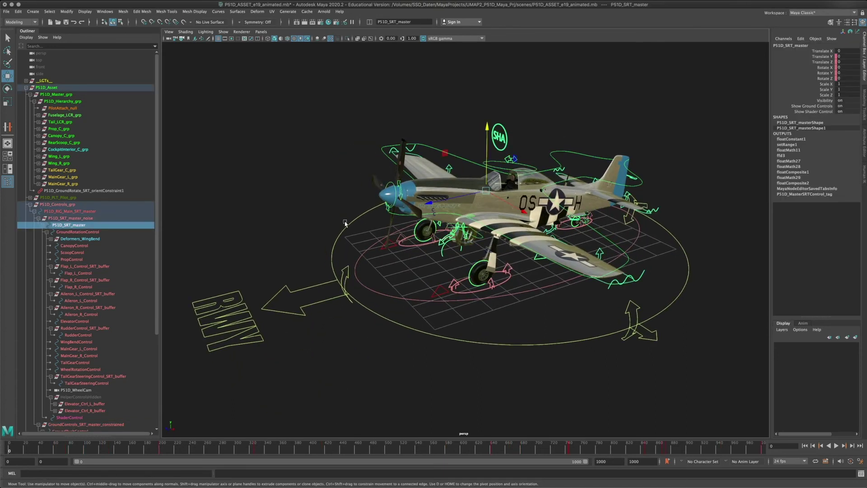
alt+drag(274, 236, 312, 217)
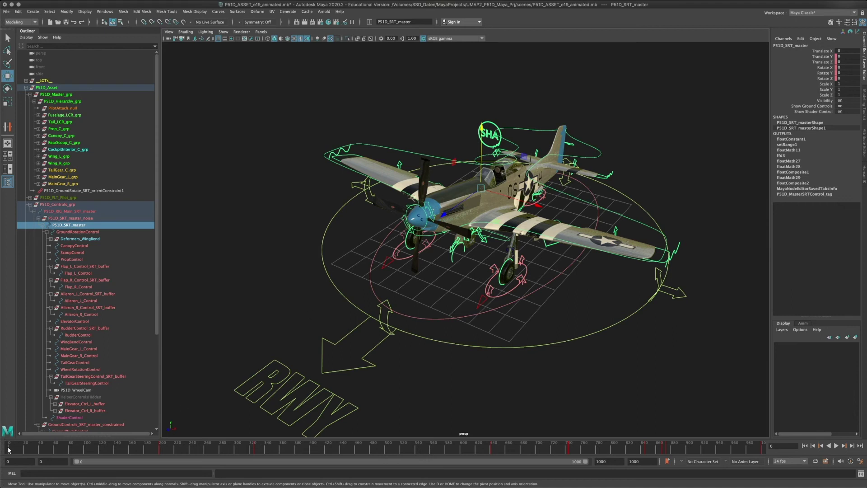
alt+drag(456, 174, 421, 239)
alt+right_drag(421, 240, 444, 244)
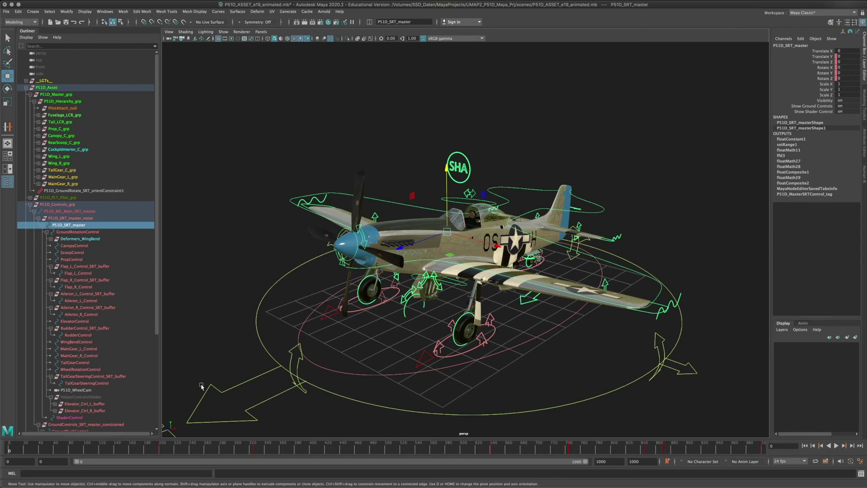
alt+drag(458, 300, 430, 302)
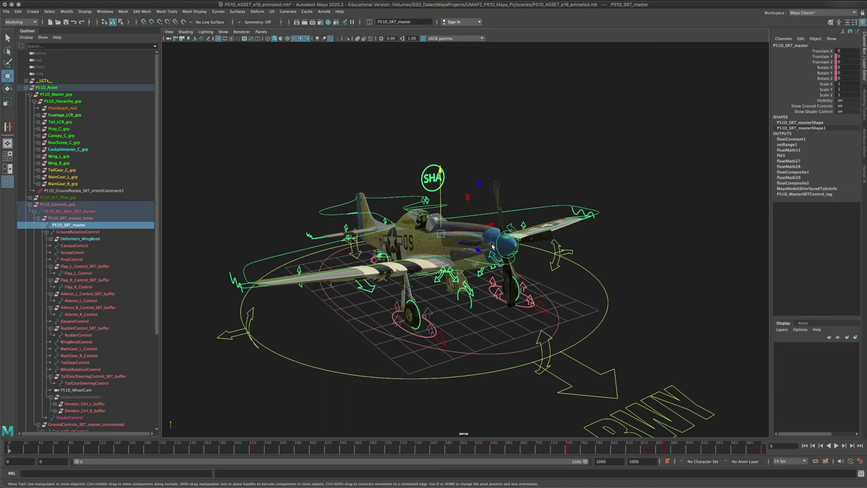
alt+drag(492, 250, 457, 261)
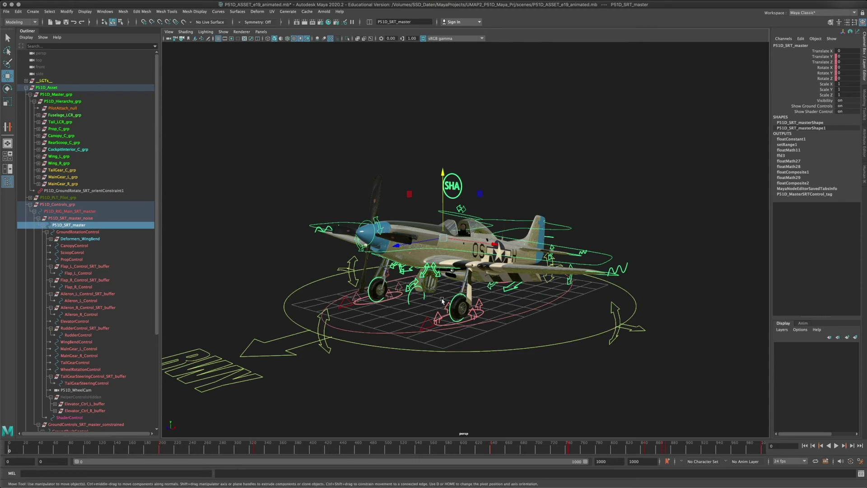
alt+drag(500, 301, 495, 310)
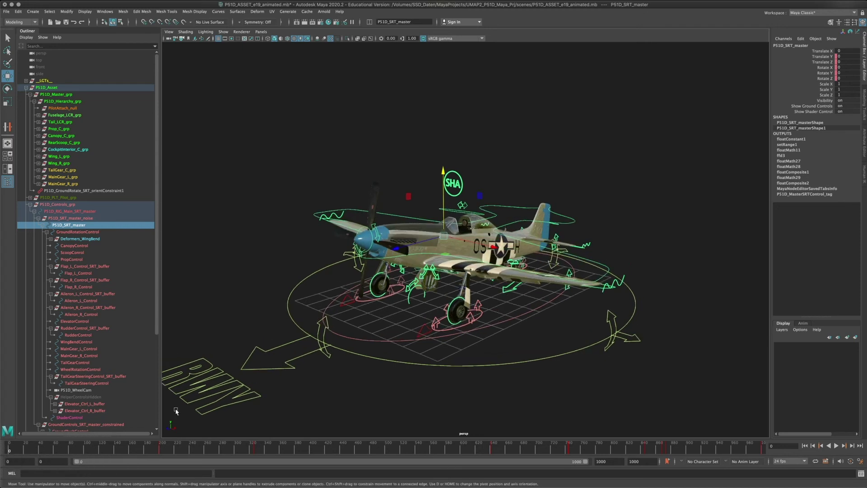
alt+drag(462, 238, 439, 315)
click(307, 150)
alt+drag(362, 276, 253, 334)
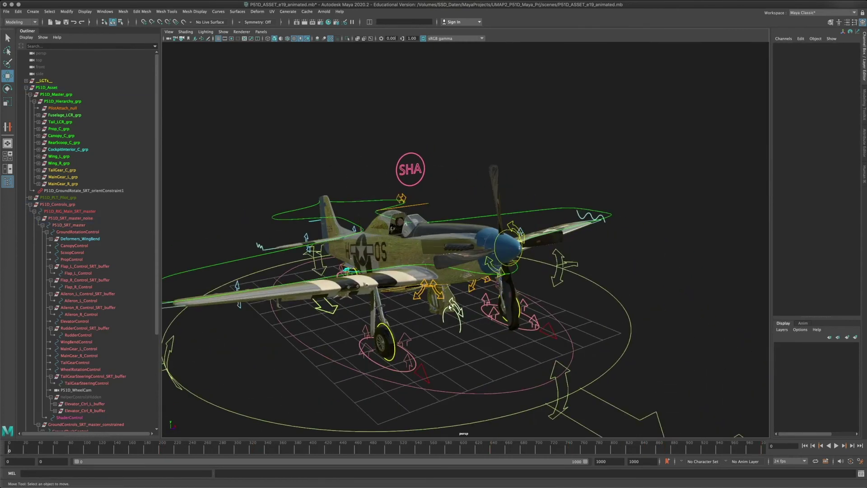
alt+middle_drag(455, 287, 450, 304)
alt+drag(426, 349, 446, 344)
alt+middle_drag(446, 344, 453, 317)
alt+drag(454, 317, 462, 302)
scroll(428, 322, up, 2)
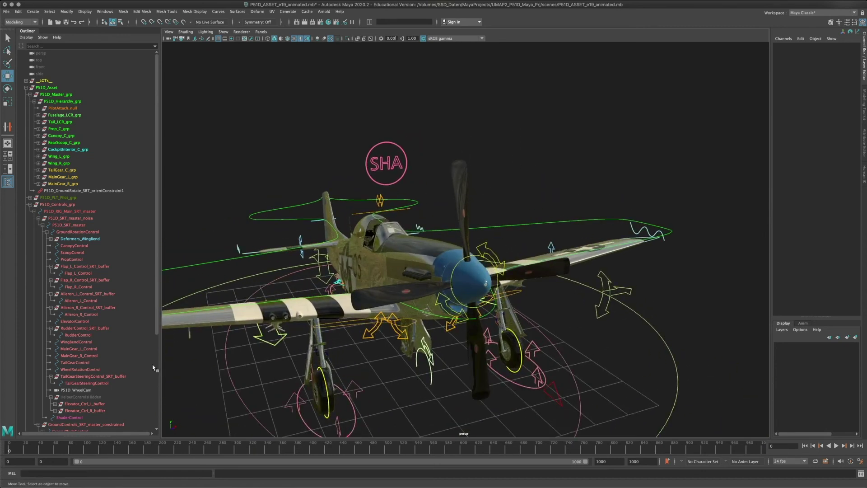
key(alt+v)
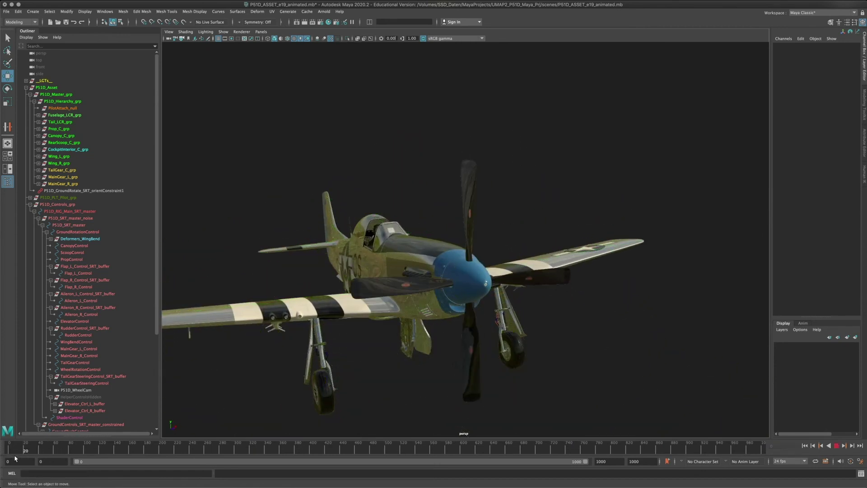
key(alt+v)
alt+drag(508, 242, 560, 322)
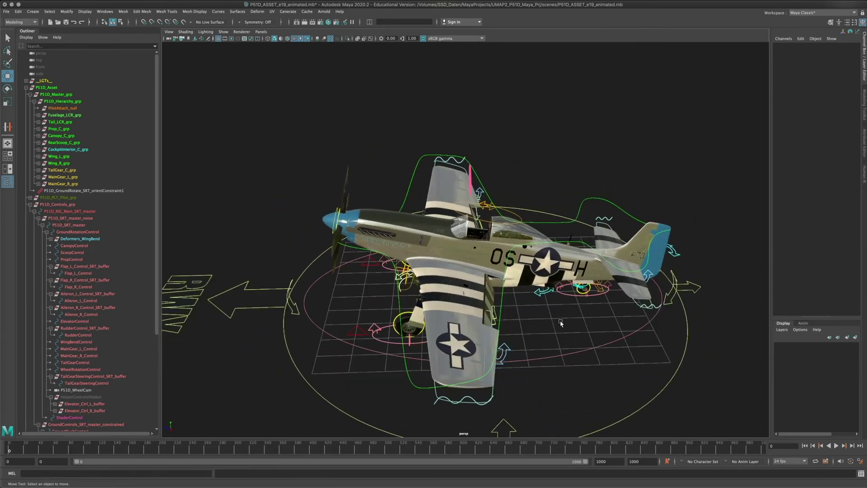
click(836, 446)
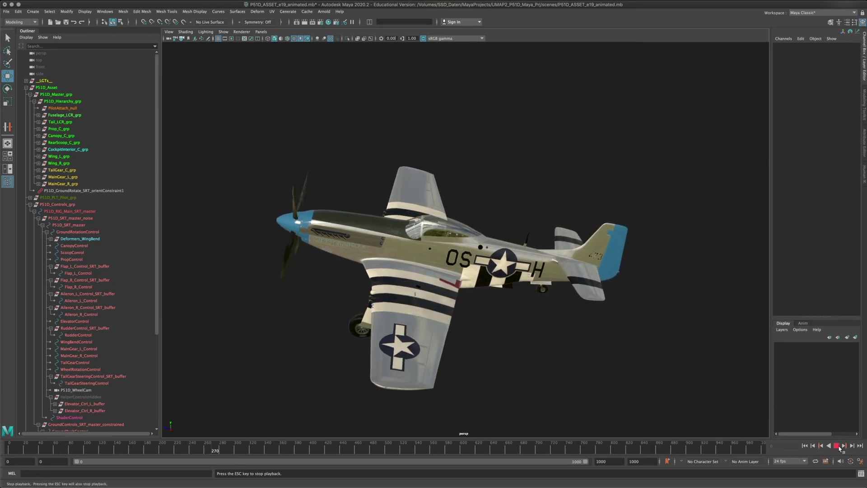
key(Escape)
drag(176, 449, 9, 451)
alt+drag(492, 300, 426, 287)
alt+middle_drag(426, 286, 434, 298)
alt+right_drag(434, 297, 459, 281)
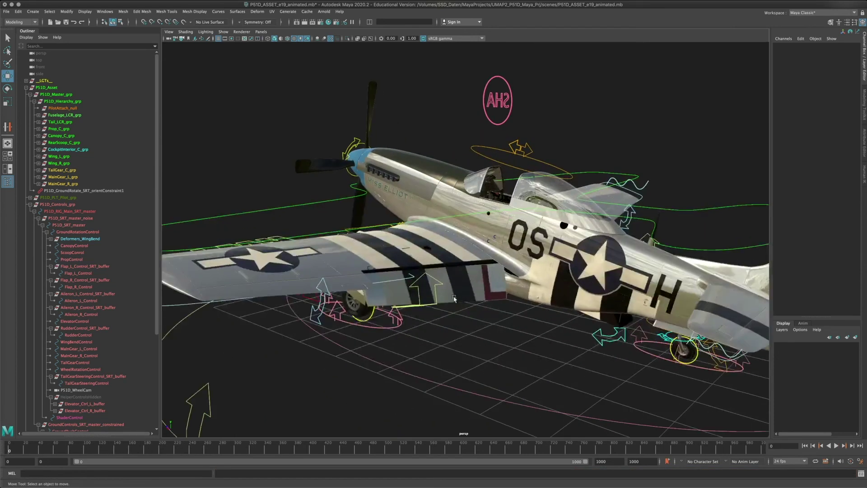
click(836, 445)
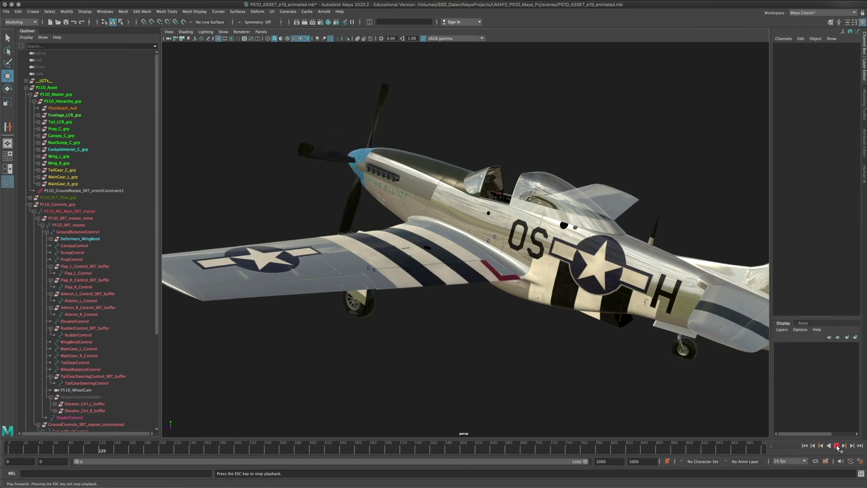
alt+right_drag(632, 342, 561, 312)
alt+middle_drag(562, 311, 522, 334)
alt+drag(523, 334, 627, 313)
alt+middle_drag(505, 335, 614, 295)
alt+drag(507, 331, 590, 329)
alt+middle_drag(577, 329, 499, 330)
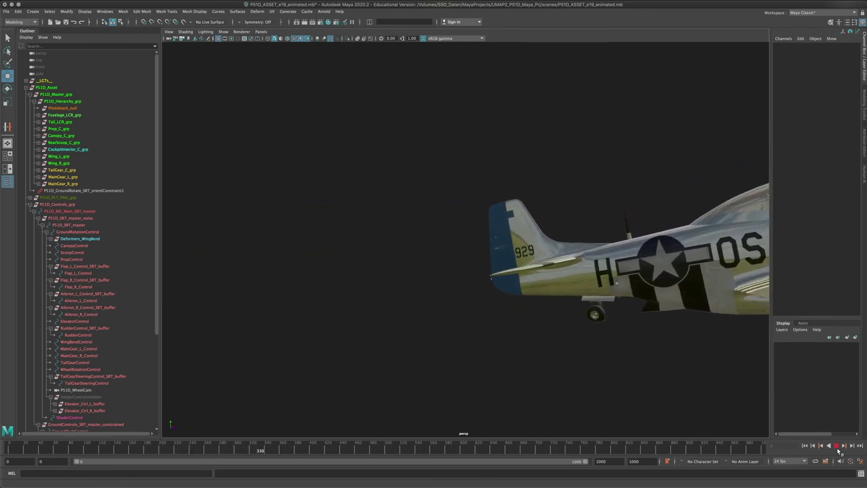
click(837, 447)
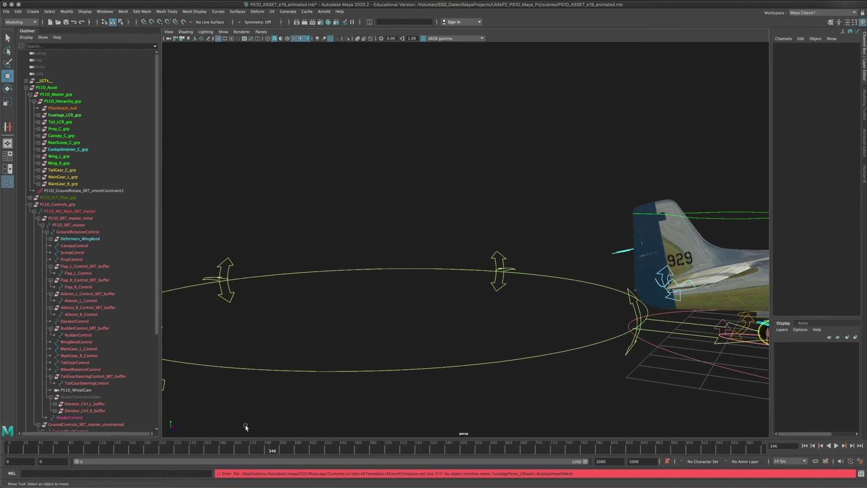
key(alt+shift+v)
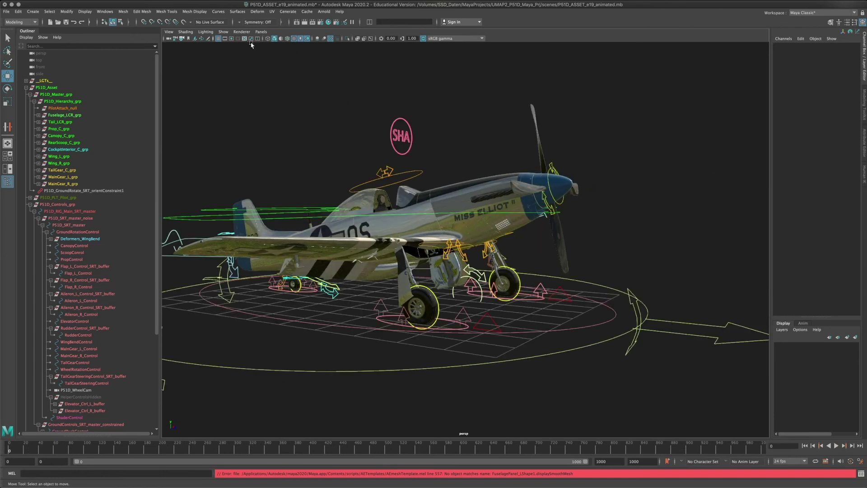
Look through the ShotCamOnGround camera and widen the viewport by hiding the side panels
click(261, 32)
mouse_move(289, 39)
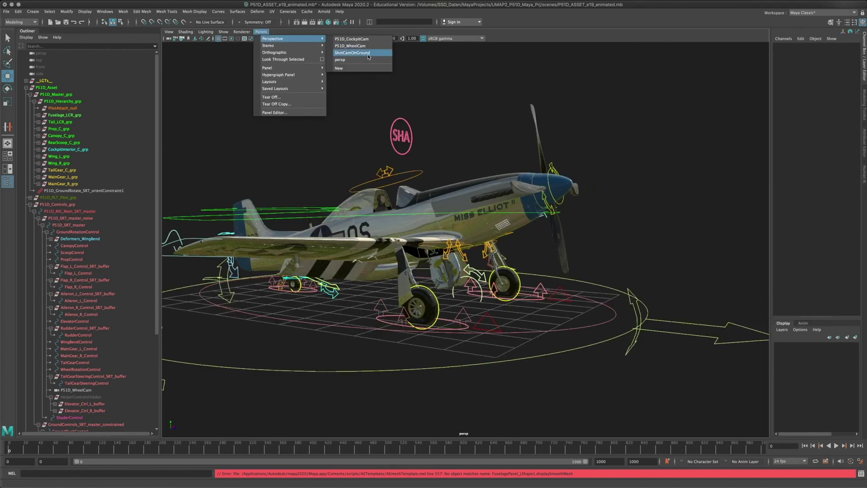
click(352, 53)
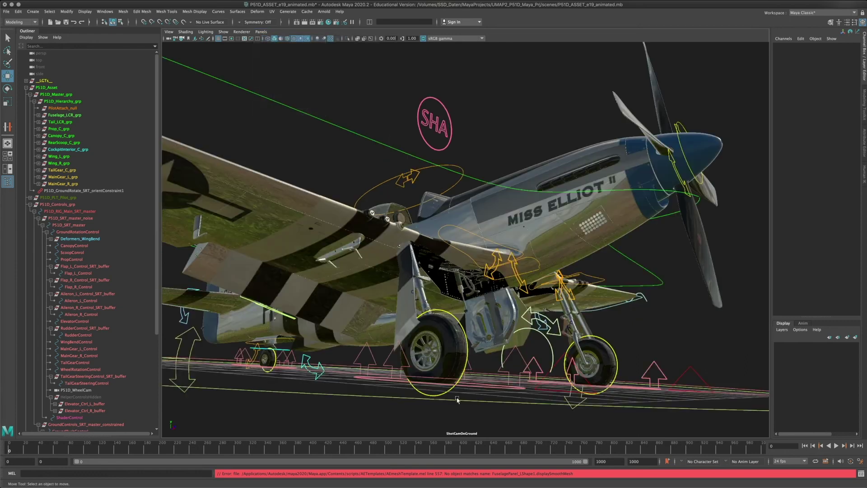
click(389, 355)
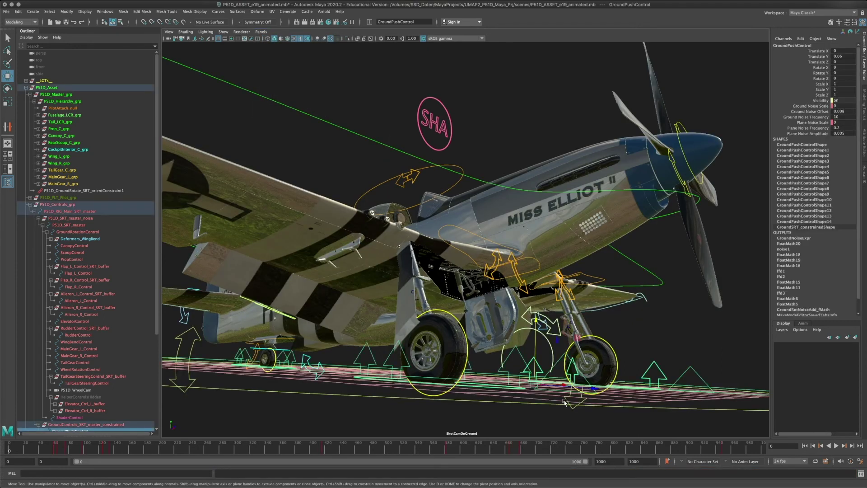
click(864, 34)
drag(159, 170, 123, 170)
Clear the GroundPushControl selection and open the Attribute Editor with Ctrl+A
click(319, 75)
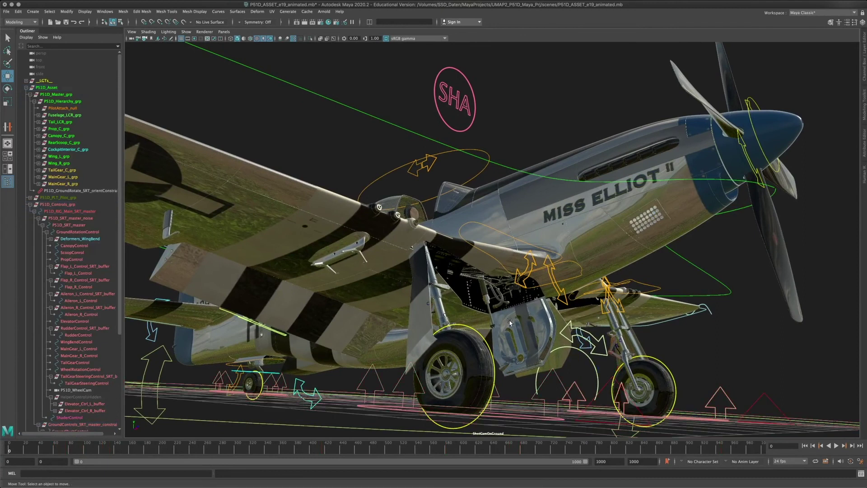
click(719, 391)
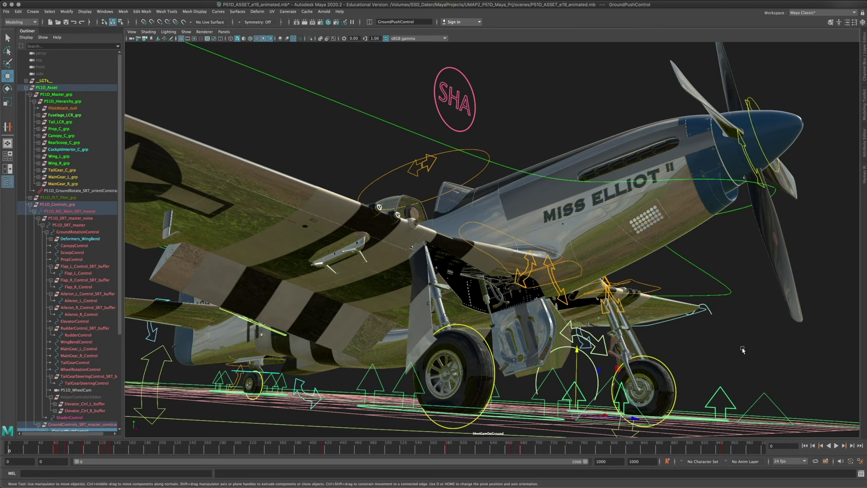
click(764, 328)
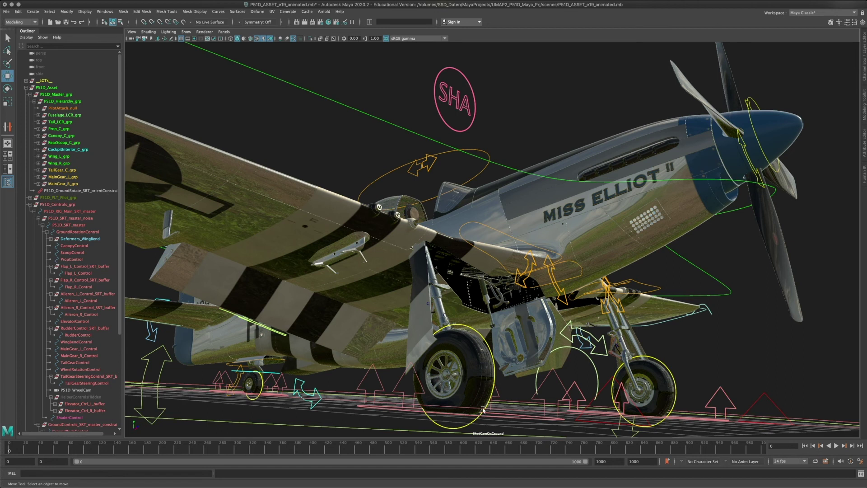
key(ctrl+a)
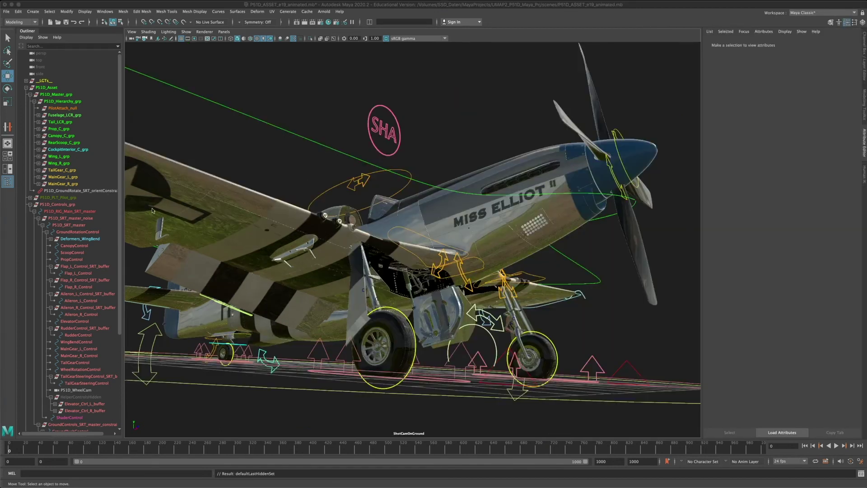
Unhide all objects so the pilot group P51D_PLT_Pilot_grp shows in the cockpit, then deselect it
click(47, 198)
key(shift+h)
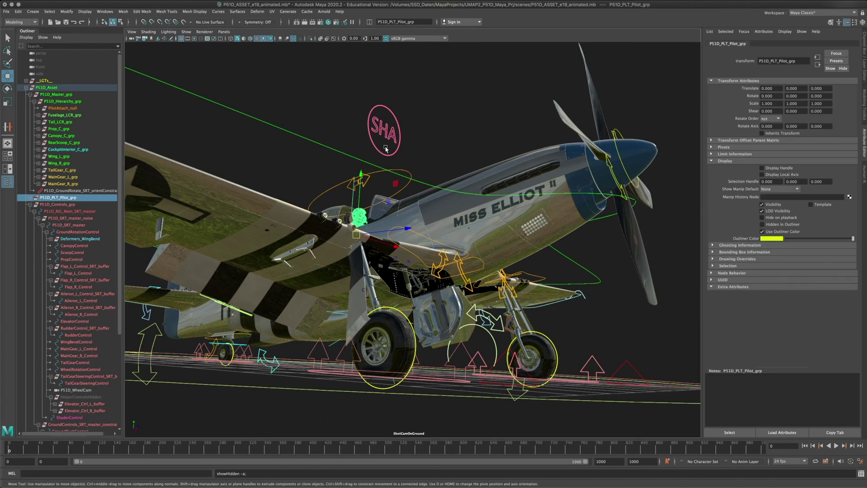
click(311, 90)
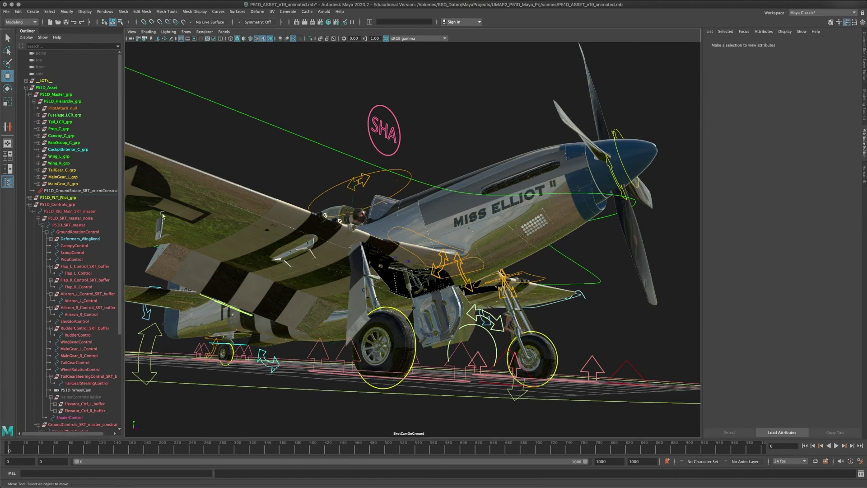
Play the animation, jump ahead to a later frame, and hide the Attribute Editor
scroll(112, 380, down, 1)
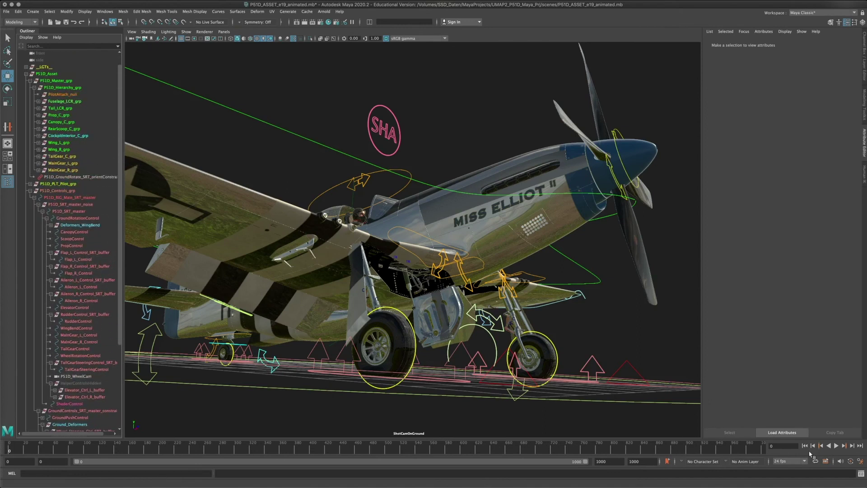
click(835, 445)
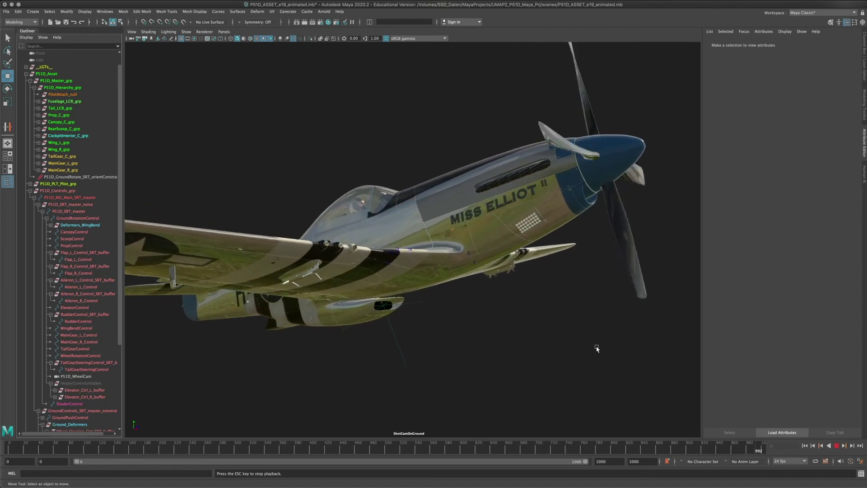
click(379, 450)
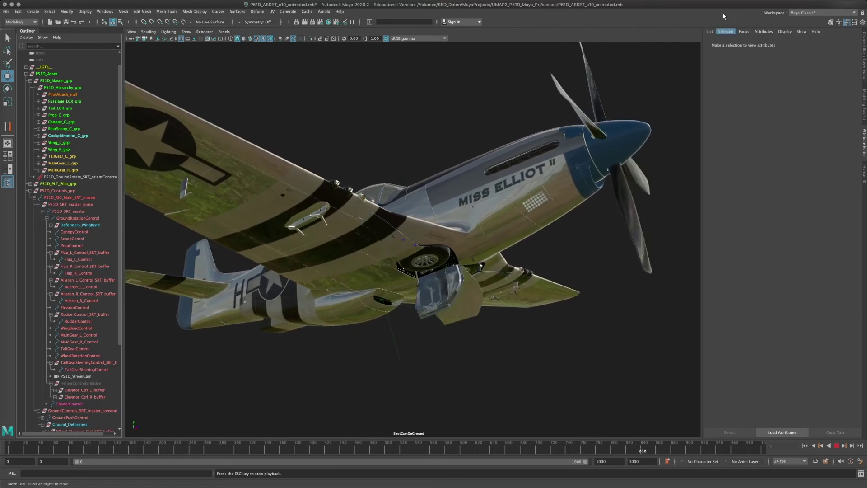
click(863, 134)
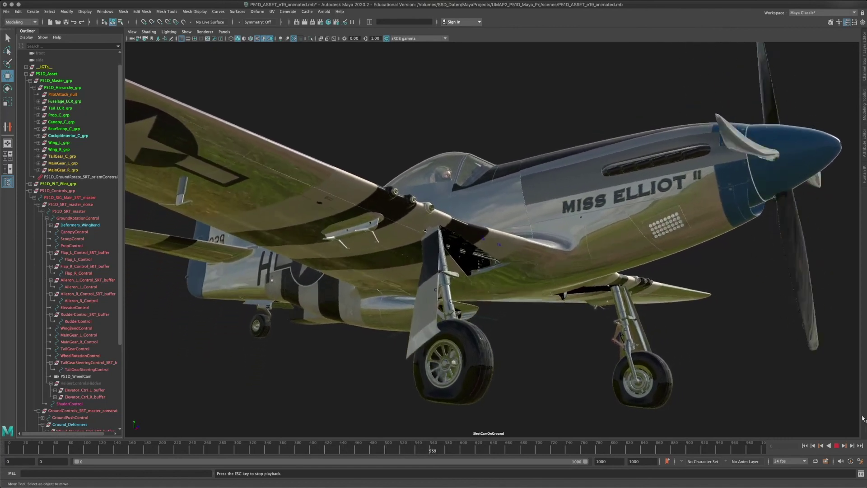
Stop playback and switch the view to persp, then back to ShotCamOnGround
click(836, 446)
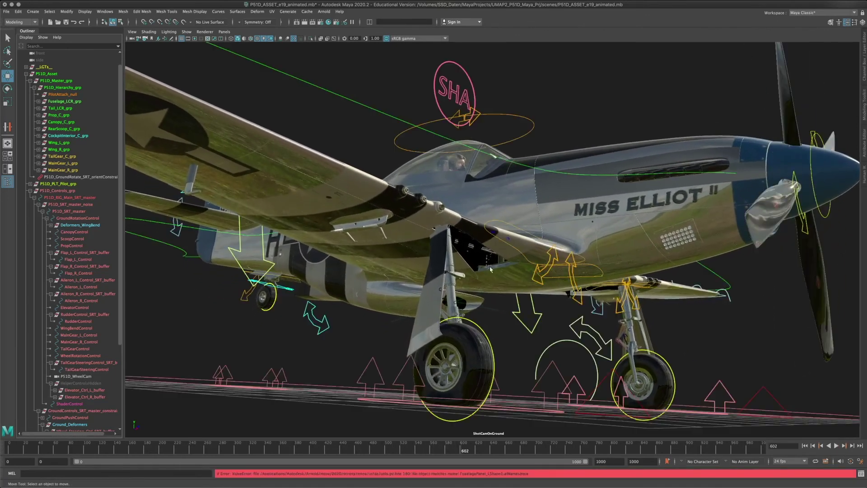
click(223, 31)
mouse_move(227, 40)
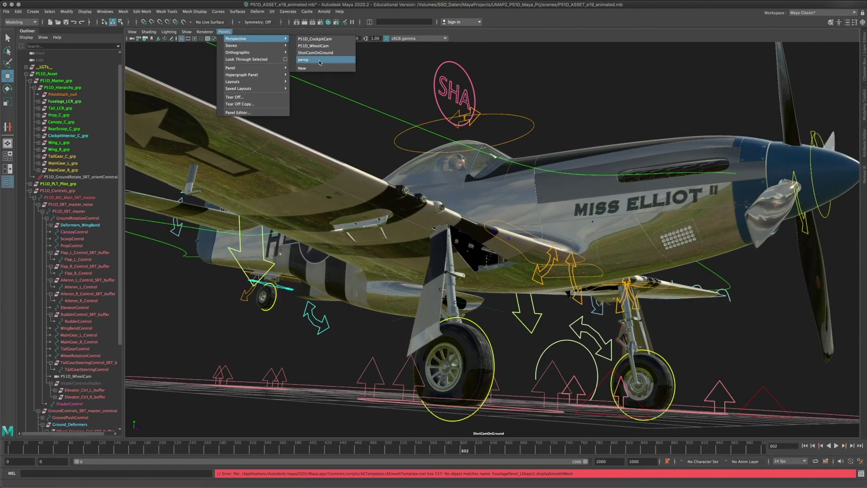
click(302, 59)
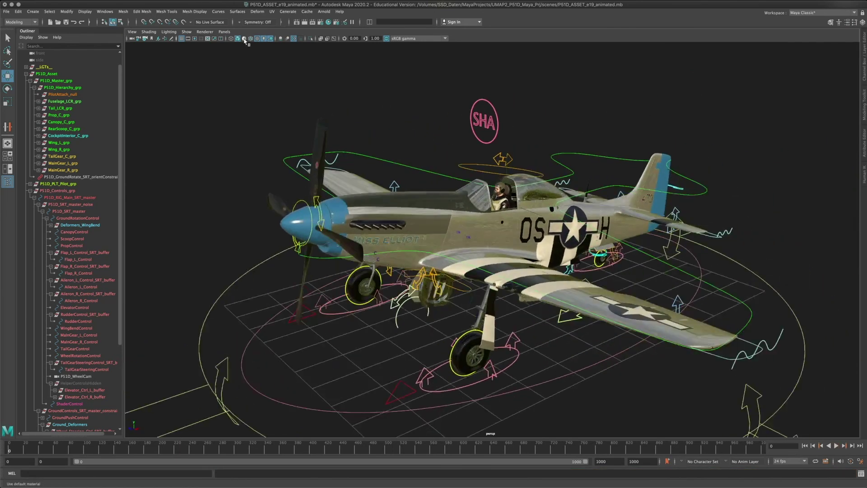
click(224, 31)
mouse_move(271, 38)
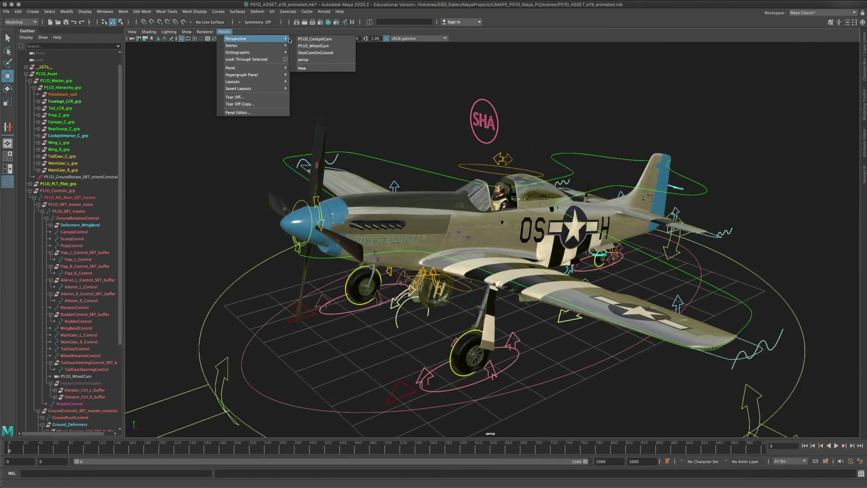
click(325, 52)
Select the viewed camera and rename it P51D_ShotCamOnGround
click(132, 32)
click(145, 44)
click(847, 22)
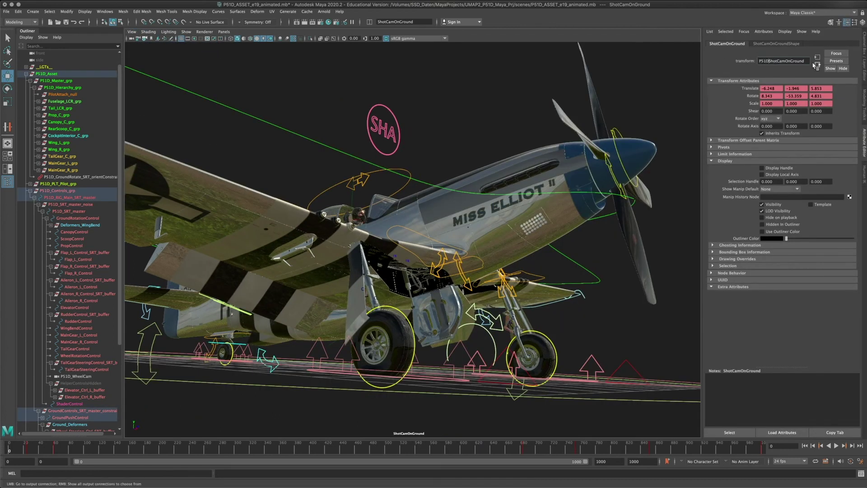
key(Return)
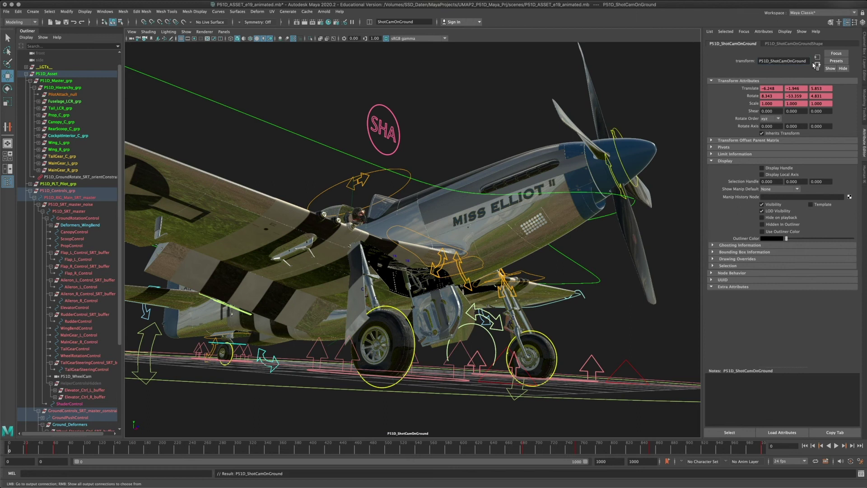
click(342, 48)
click(229, 32)
Look through P51D_WheelCam and orbit in to a low view of the left landing gear
mouse_move(253, 39)
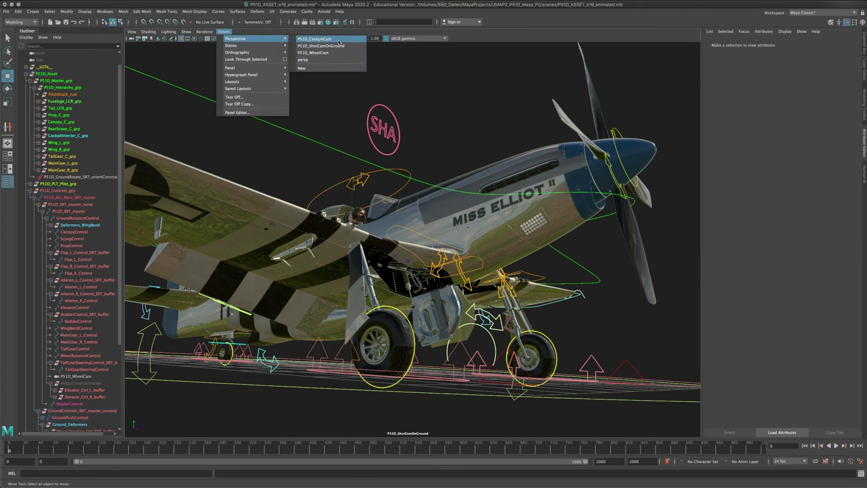
click(345, 53)
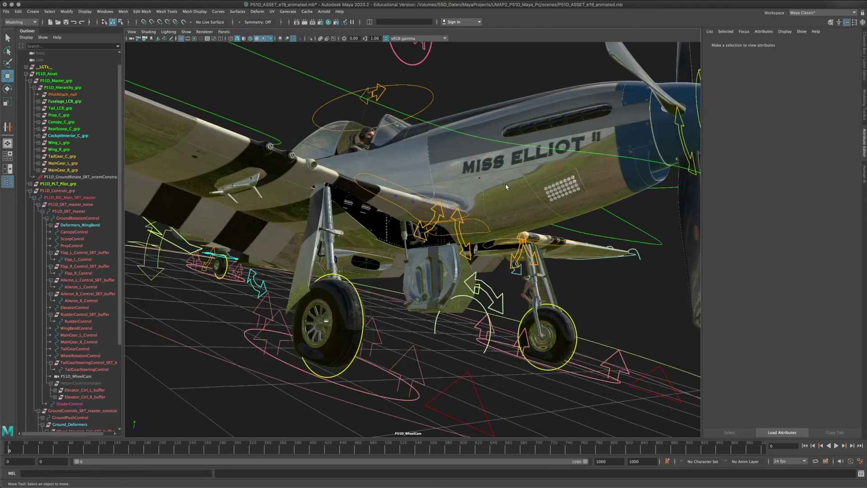
alt+drag(496, 203, 414, 176)
alt+middle_drag(414, 175, 352, 138)
alt+right_drag(352, 138, 465, 244)
alt+drag(465, 244, 377, 231)
alt+middle_drag(377, 231, 436, 236)
alt+drag(436, 236, 508, 222)
alt+middle_drag(508, 222, 506, 206)
Play the animation to frame 765, select MainGear_R_grp and zoom in on the gear wheel
click(836, 445)
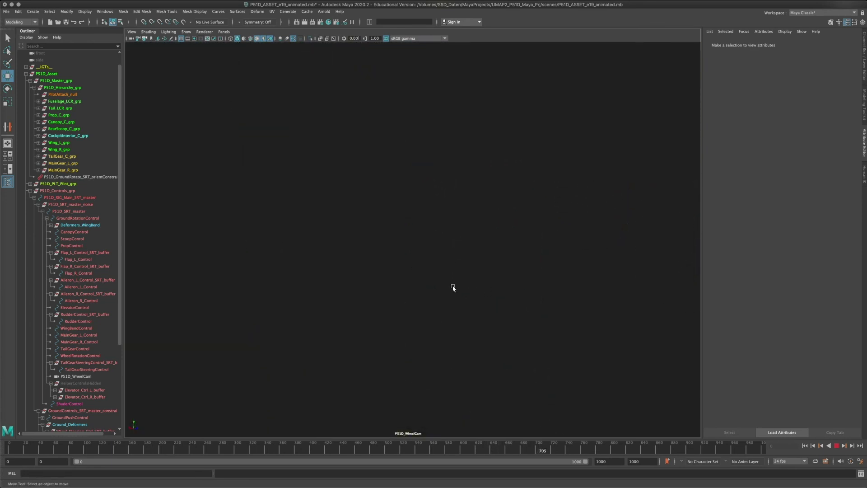
click(836, 445)
click(94, 170)
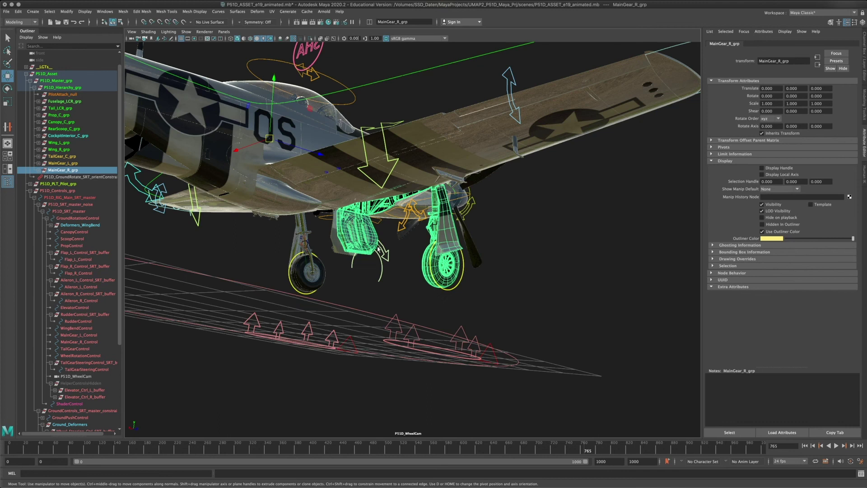
alt+drag(430, 254, 408, 234)
alt+right_drag(409, 235, 461, 311)
alt+drag(460, 311, 478, 308)
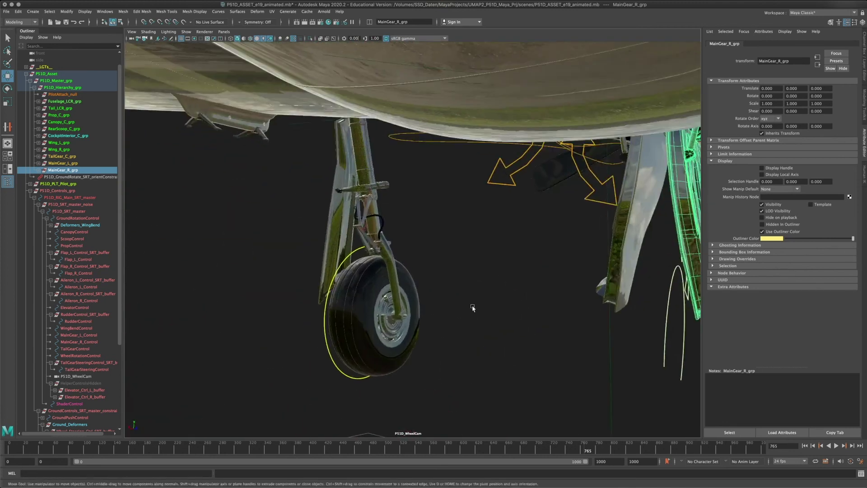
alt+right_drag(530, 316, 444, 310)
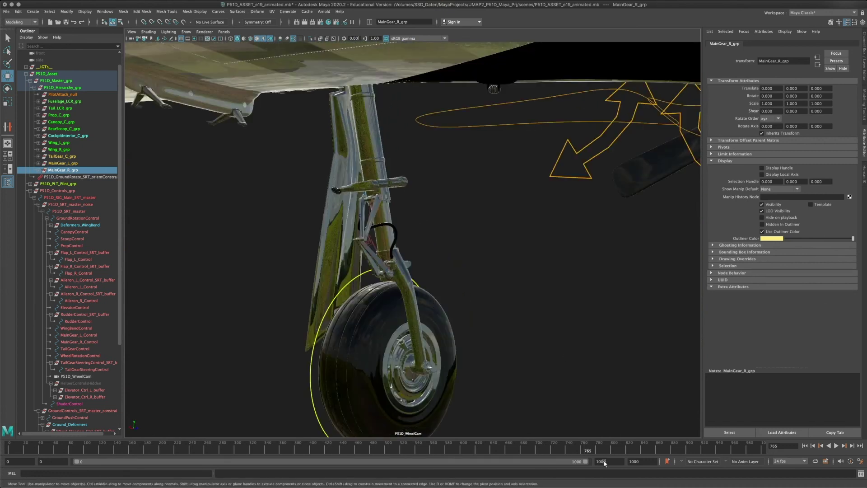
Replay from about frame 614 to frame 879 while orbiting the gear, then return to frame 0
drag(587, 451, 465, 448)
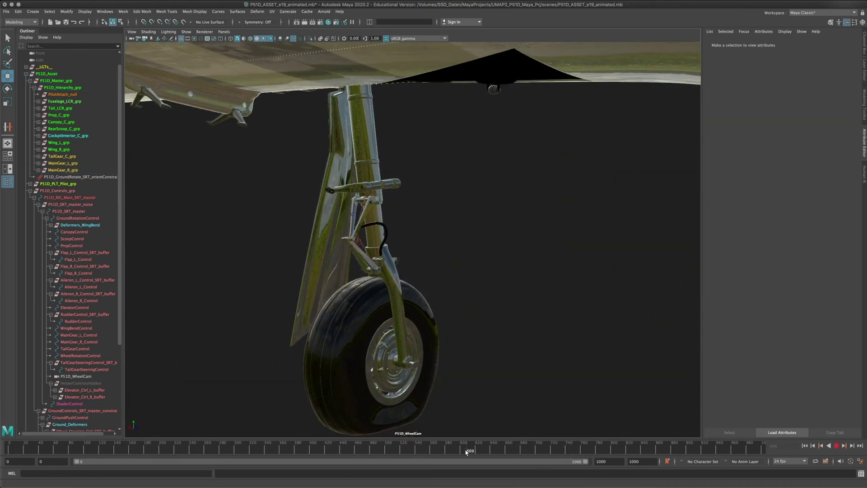
click(836, 446)
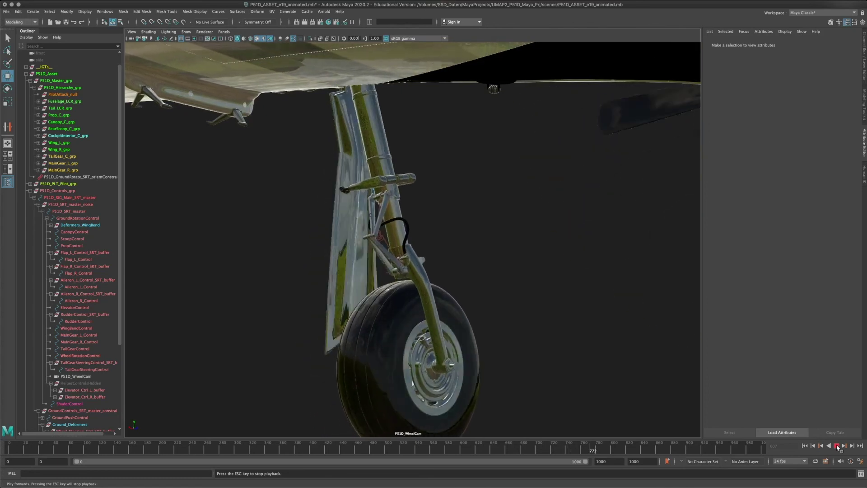
click(836, 446)
alt+drag(377, 254, 496, 249)
click(836, 446)
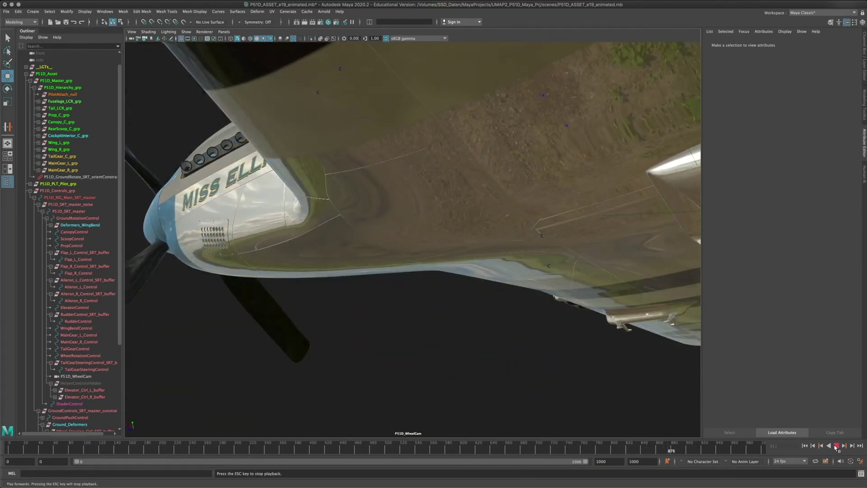
click(836, 445)
alt+drag(576, 288, 399, 396)
key(alt+shift+v)
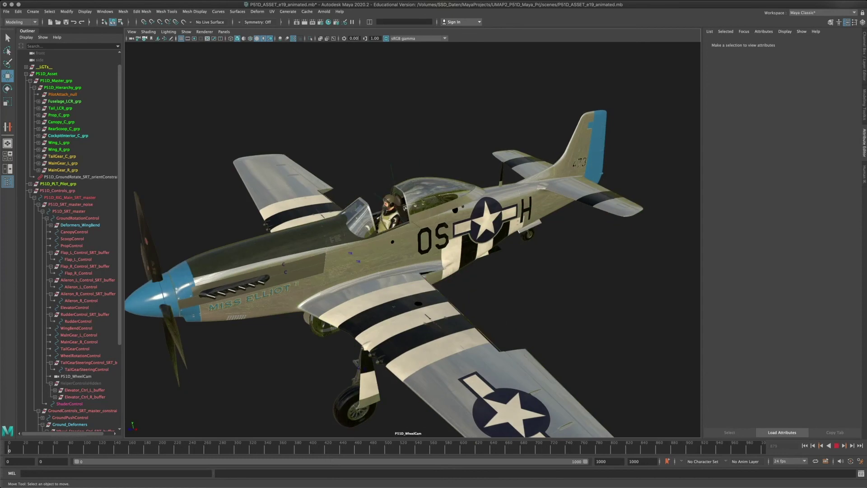
click(224, 31)
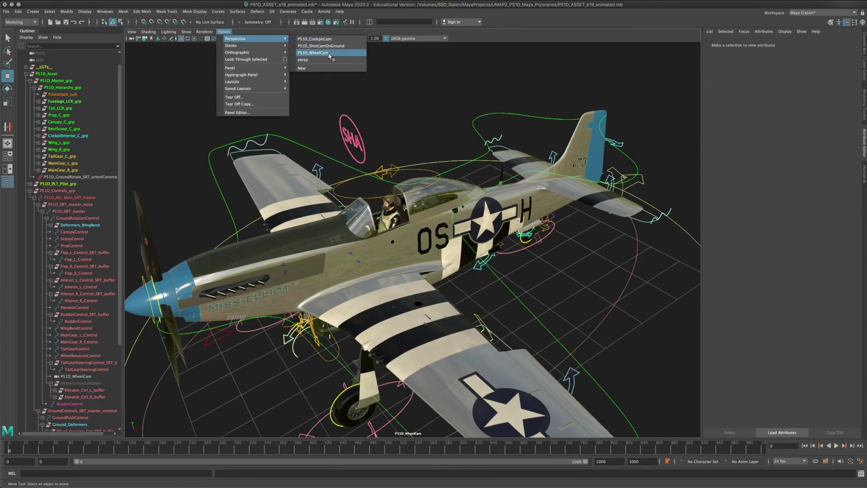
click(224, 33)
alt+drag(542, 366, 490, 321)
scroll(406, 346, up, 8)
alt+drag(348, 364, 436, 291)
alt+right_drag(435, 291, 454, 302)
alt+middle_drag(453, 301, 451, 294)
click(224, 31)
mouse_move(253, 39)
click(351, 46)
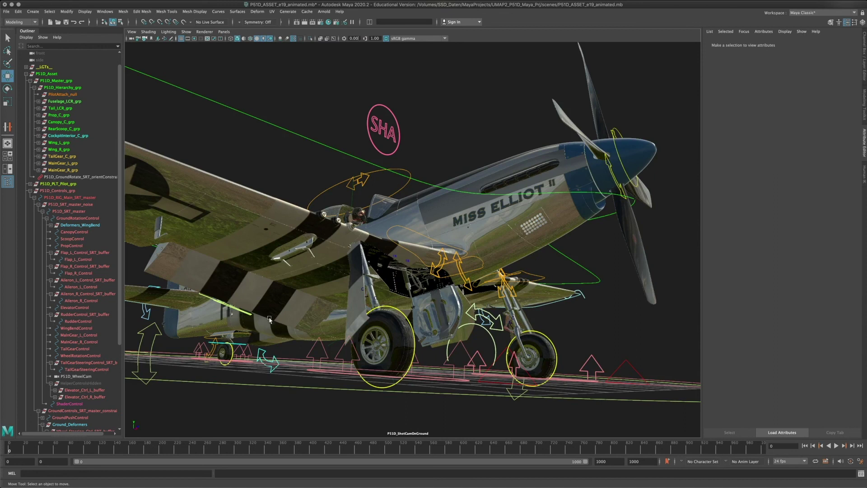
click(242, 314)
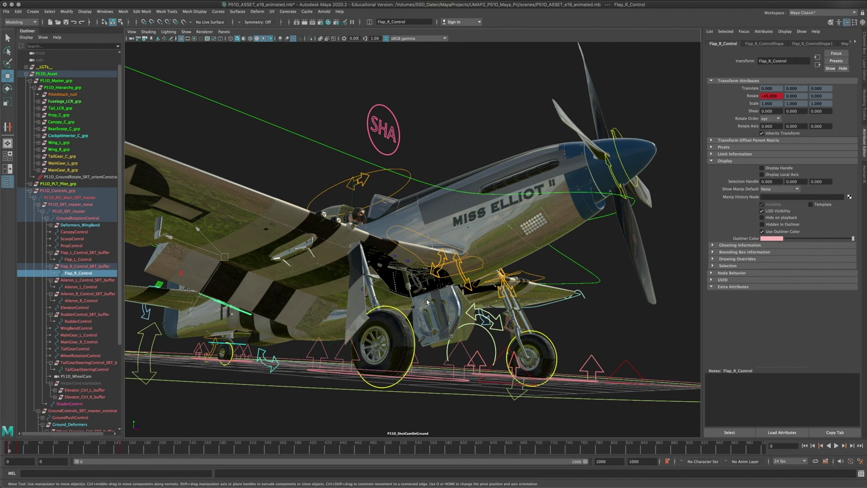
click(434, 315)
click(267, 54)
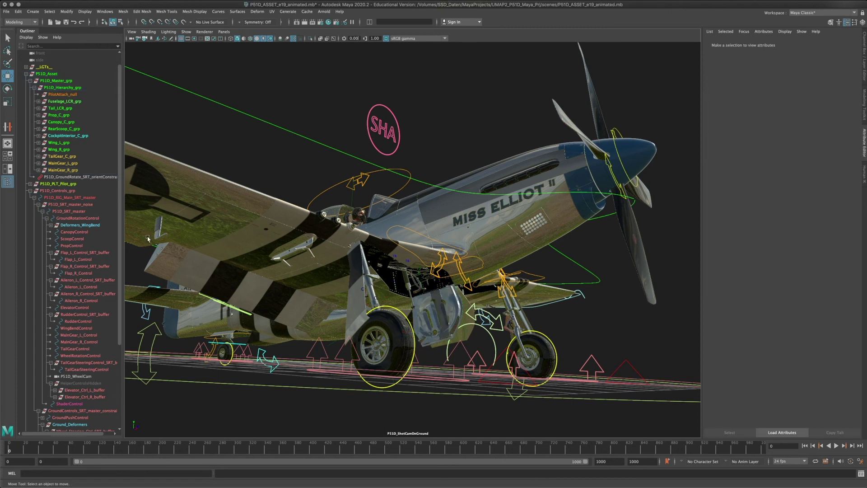
click(224, 33)
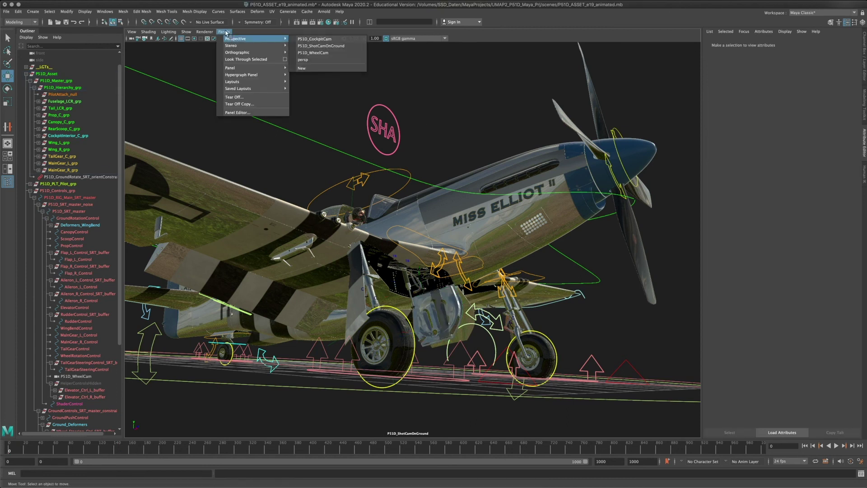
click(226, 32)
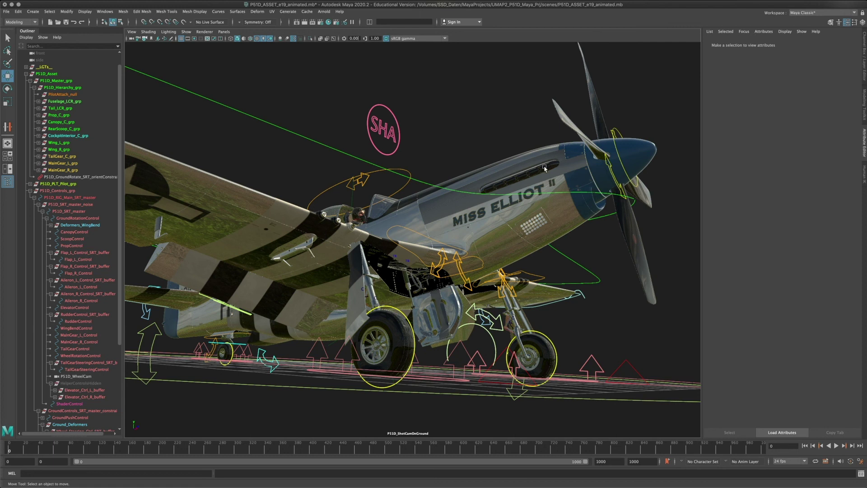
click(225, 33)
mouse_move(244, 39)
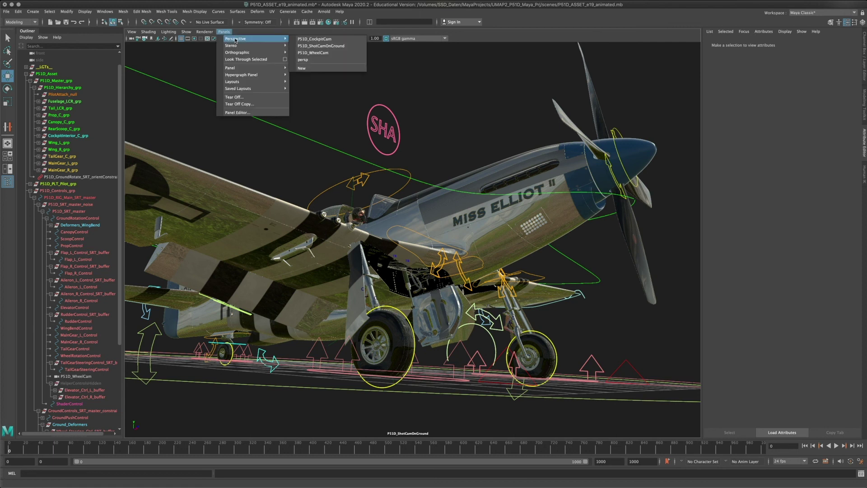
click(332, 54)
alt+drag(454, 246, 390, 248)
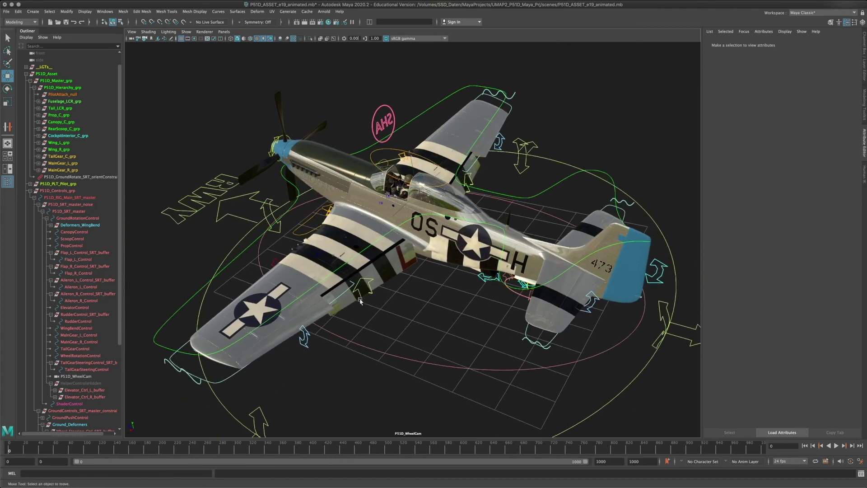
click(372, 281)
click(504, 141)
click(550, 110)
click(512, 94)
click(610, 141)
click(663, 266)
click(649, 161)
click(224, 32)
mouse_move(267, 38)
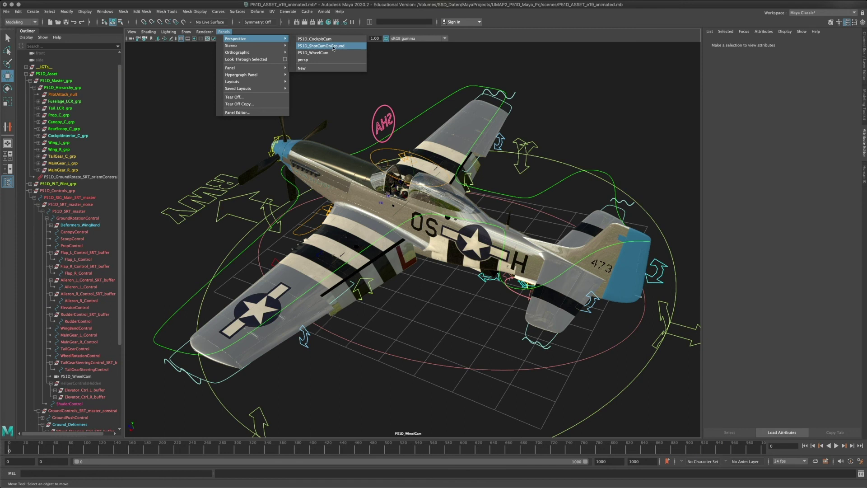
click(333, 46)
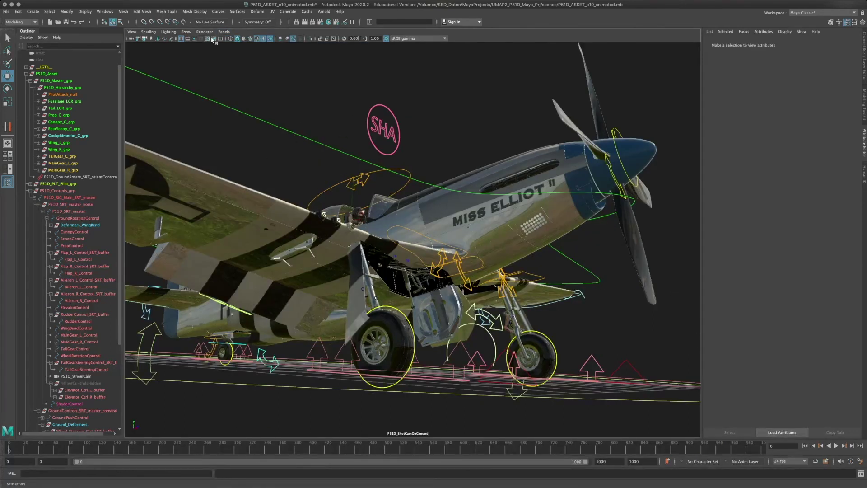
click(131, 32)
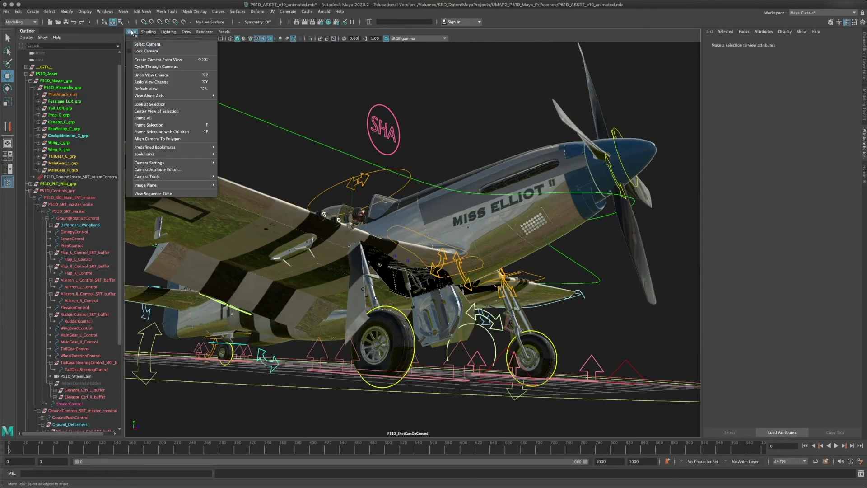
mouse_move(20, 449)
mouse_down()
mouse_move(80, 451)
mouse_move(11, 451)
mouse_up()
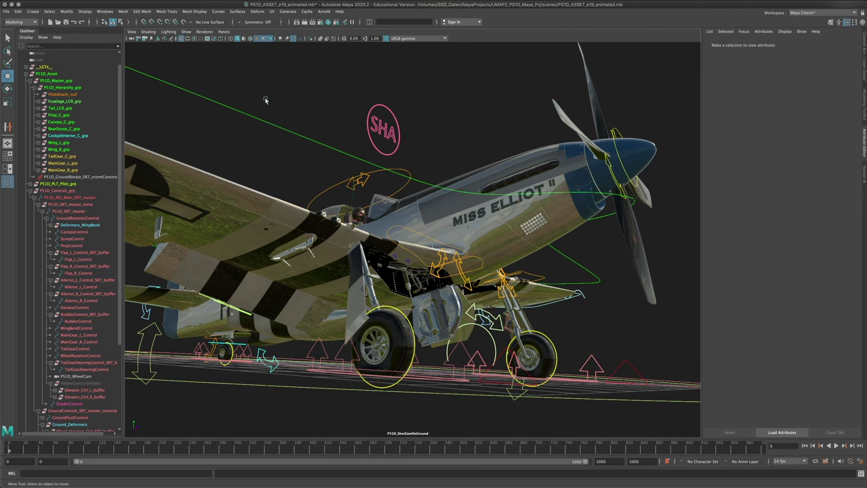
click(224, 31)
mouse_move(228, 38)
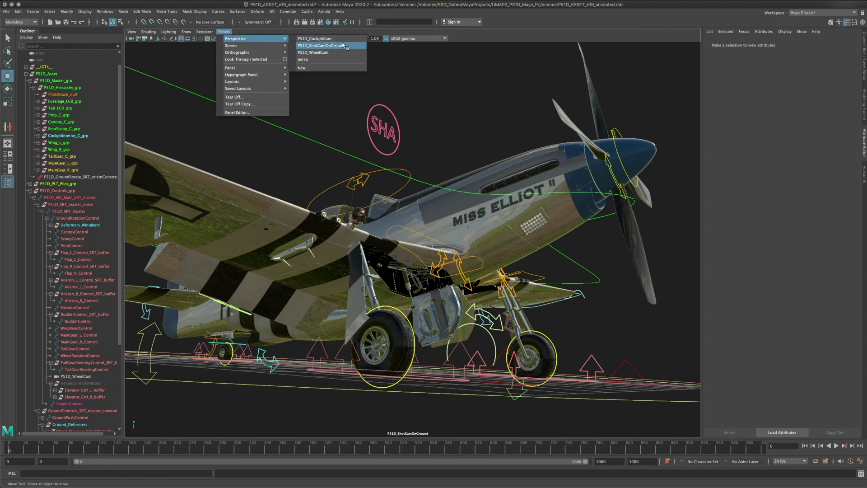
Look through the default persp camera and frame the plane from a lower angle
click(341, 59)
alt+drag(424, 256, 440, 266)
alt+right_drag(440, 267, 388, 265)
alt+middle_drag(388, 265, 428, 264)
alt+drag(429, 264, 408, 249)
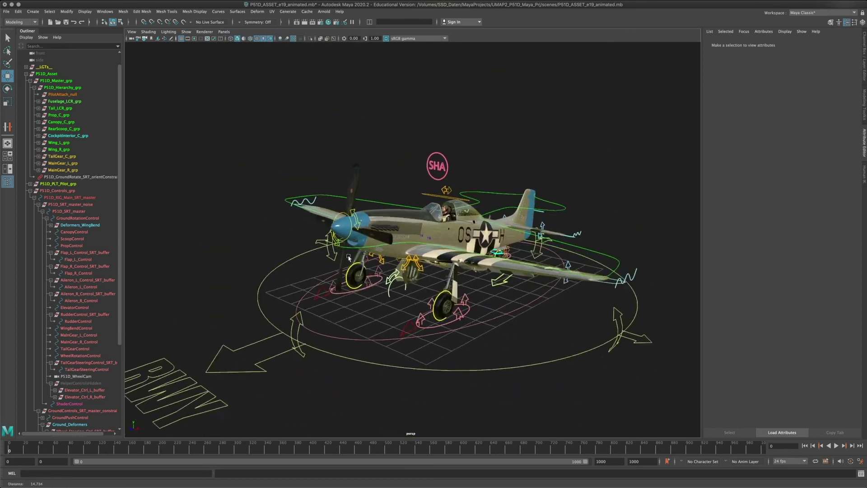
alt+right_drag(357, 260, 385, 266)
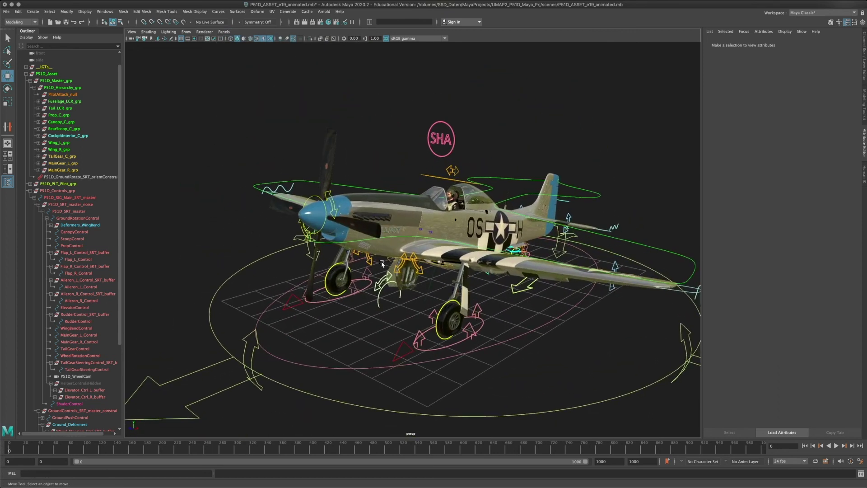
Save the scene as P51D_ASSET_e19_animated.mb and select P51D_Controls_grp in the Outliner
click(6, 12)
click(29, 39)
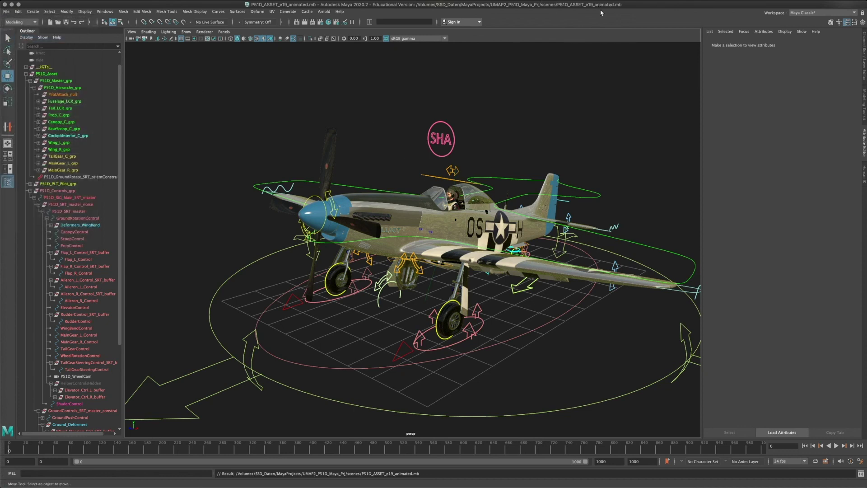
click(64, 191)
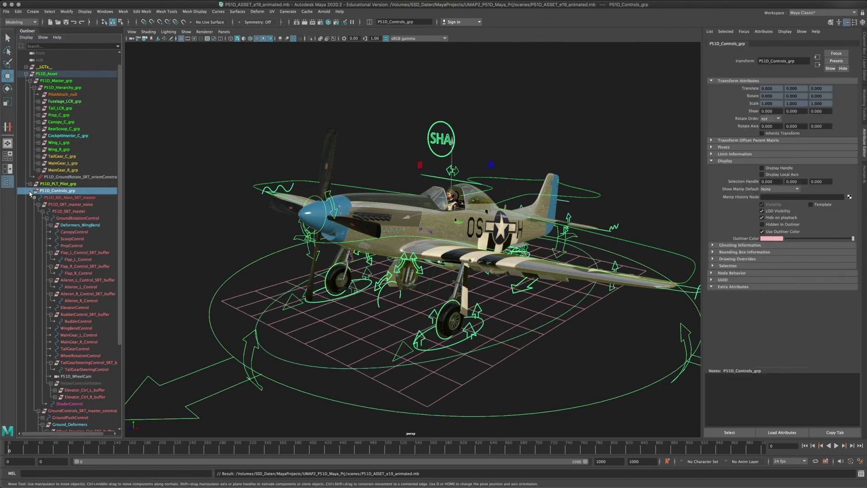
Collapse P51D_Controls_grp and orbit around the P-51 to review it
click(30, 190)
alt+drag(352, 218, 366, 224)
alt+middle_drag(365, 224, 365, 222)
alt+drag(365, 221, 313, 225)
alt+middle_drag(357, 227, 305, 225)
mouse_move(305, 226)
alt+right_down()
mouse_move(369, 244)
mouse_move(307, 236)
alt+right_up()
alt+drag(304, 235, 315, 239)
Expand P51D_Controls_grp fully and select its whole control hierarchy
shift+click(30, 204)
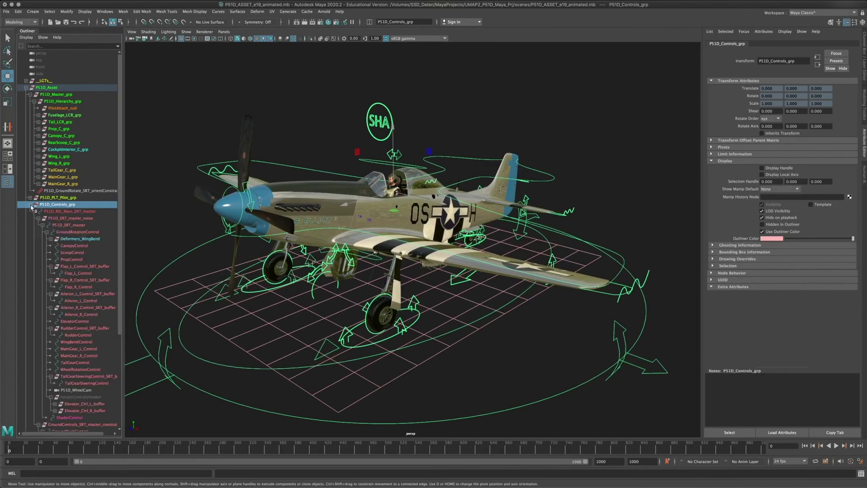
scroll(90, 218, down, 3)
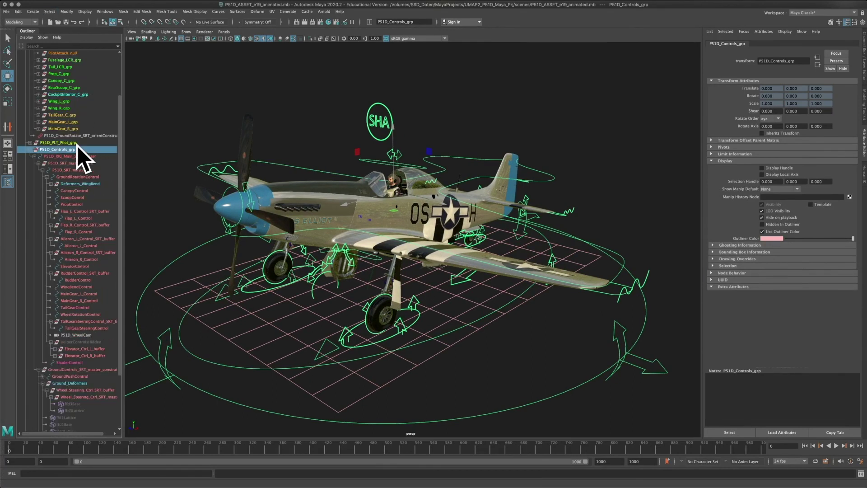
click(50, 11)
click(73, 44)
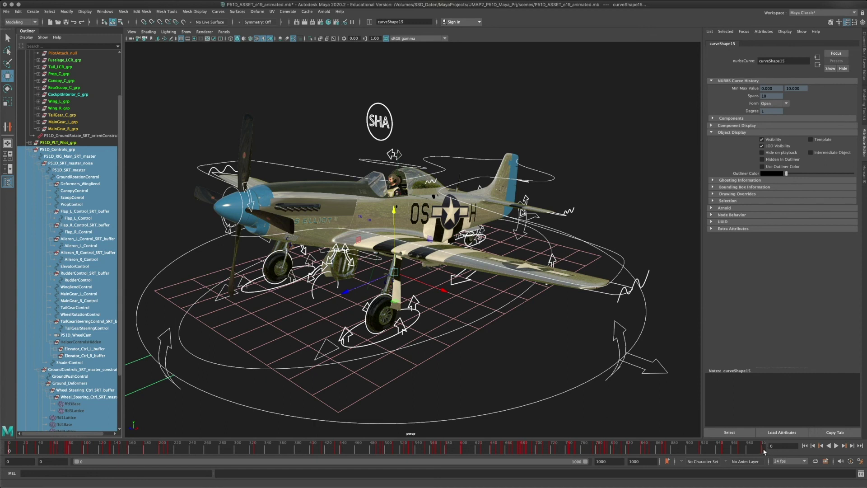
Delete all keys across the keyed timeline range, deselect, and scrub to confirm the plane stays still
shift+drag(759, 451, 351, 449)
right_click(110, 448)
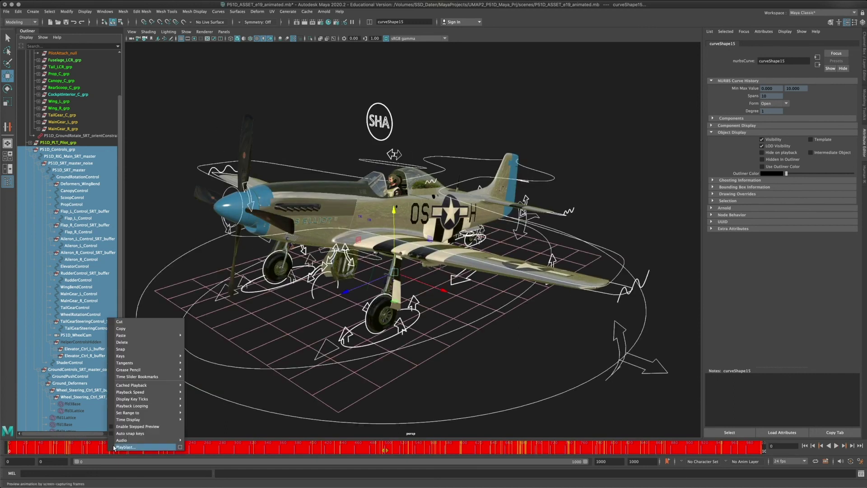
click(139, 342)
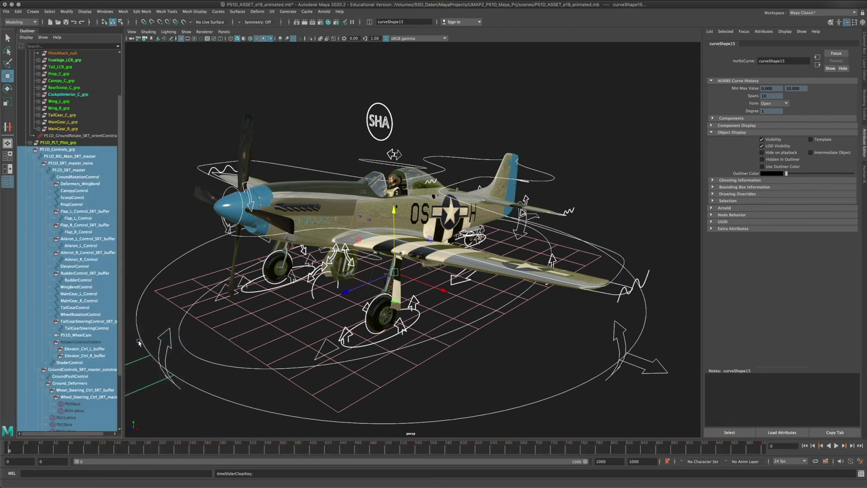
click(209, 172)
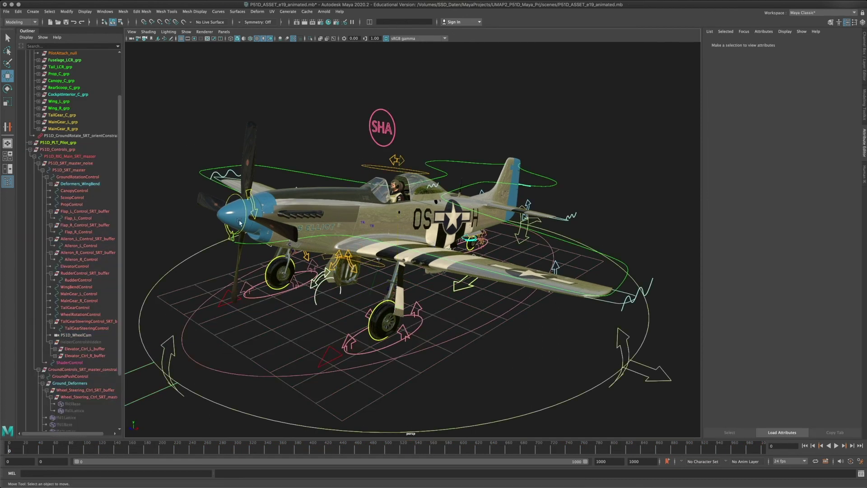
alt+drag(326, 305, 315, 310)
drag(9, 448, 289, 446)
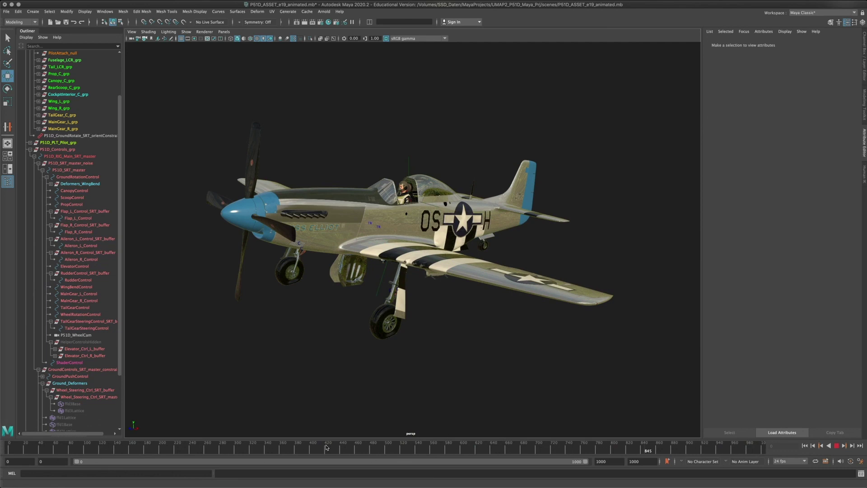
key(Escape)
Orbit around the plane at frame 0 to check it rests level from both sides
alt+middle_drag(426, 287, 427, 299)
alt+drag(427, 299, 507, 305)
alt+right_drag(507, 306, 417, 313)
alt+middle_drag(417, 314, 447, 280)
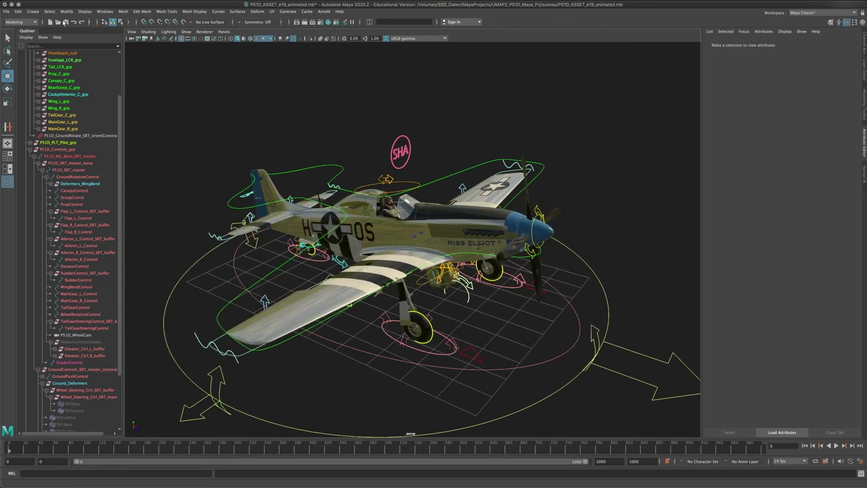
alt+drag(365, 253, 331, 225)
alt+middle_drag(337, 224, 337, 245)
alt+drag(338, 245, 379, 262)
alt+right_drag(379, 262, 222, 265)
Orbit to a front-quarter, nose-left view and re-centre the plane
alt+drag(334, 271, 336, 259)
alt+right_drag(336, 259, 442, 255)
alt+drag(442, 255, 411, 265)
alt+middle_drag(411, 265, 405, 284)
alt+drag(405, 284, 404, 290)
alt+right_drag(368, 297, 383, 296)
alt+drag(383, 295, 380, 280)
alt+right_drag(380, 294, 392, 295)
alt+drag(392, 295, 360, 303)
alt+middle_drag(359, 302, 424, 302)
alt+right_drag(469, 296, 427, 302)
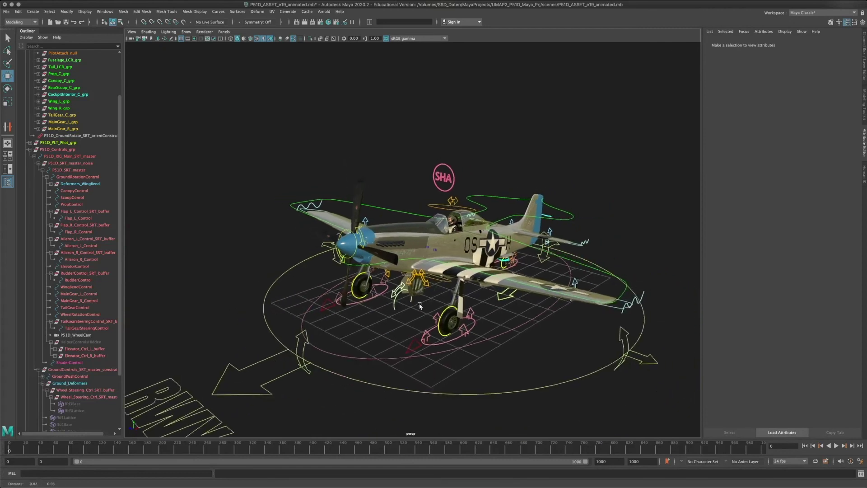